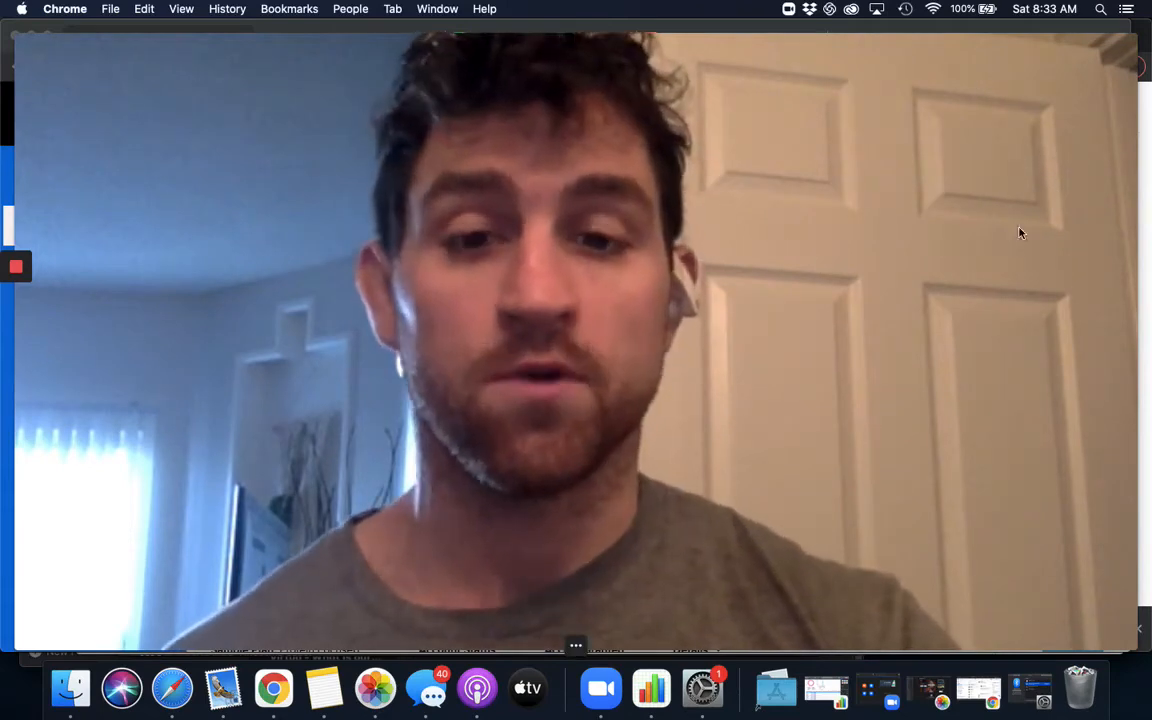
pyautogui.moveTo(603, 645)
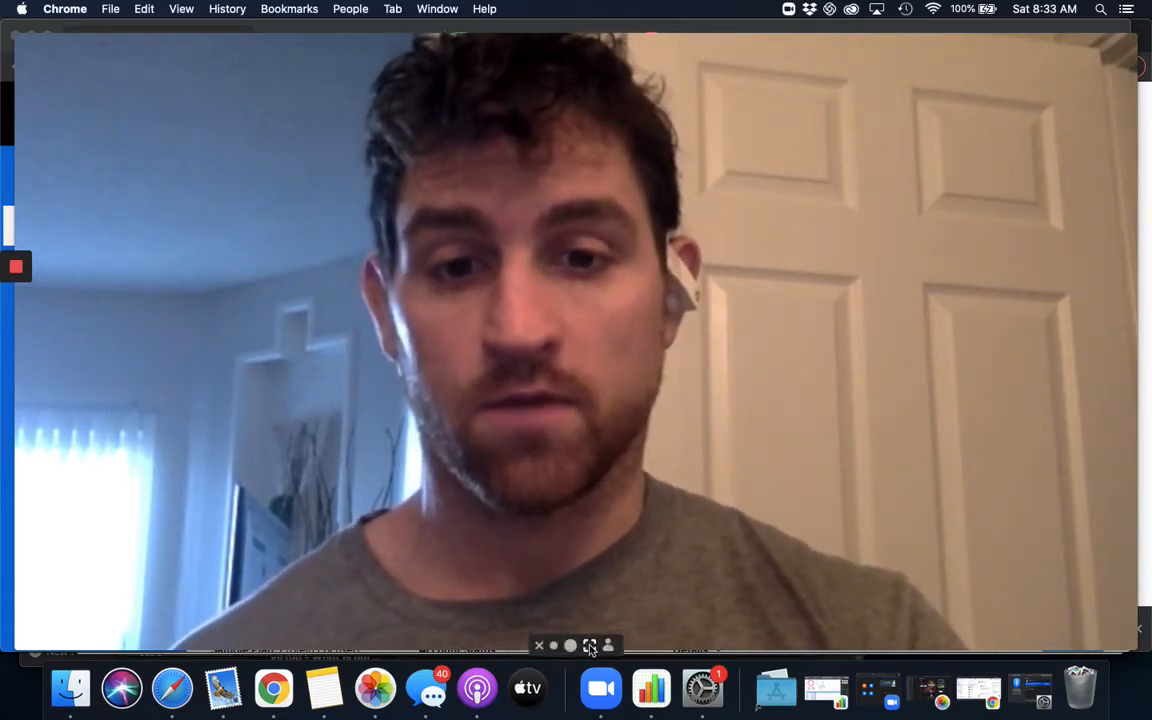
pyautogui.click(555, 647)
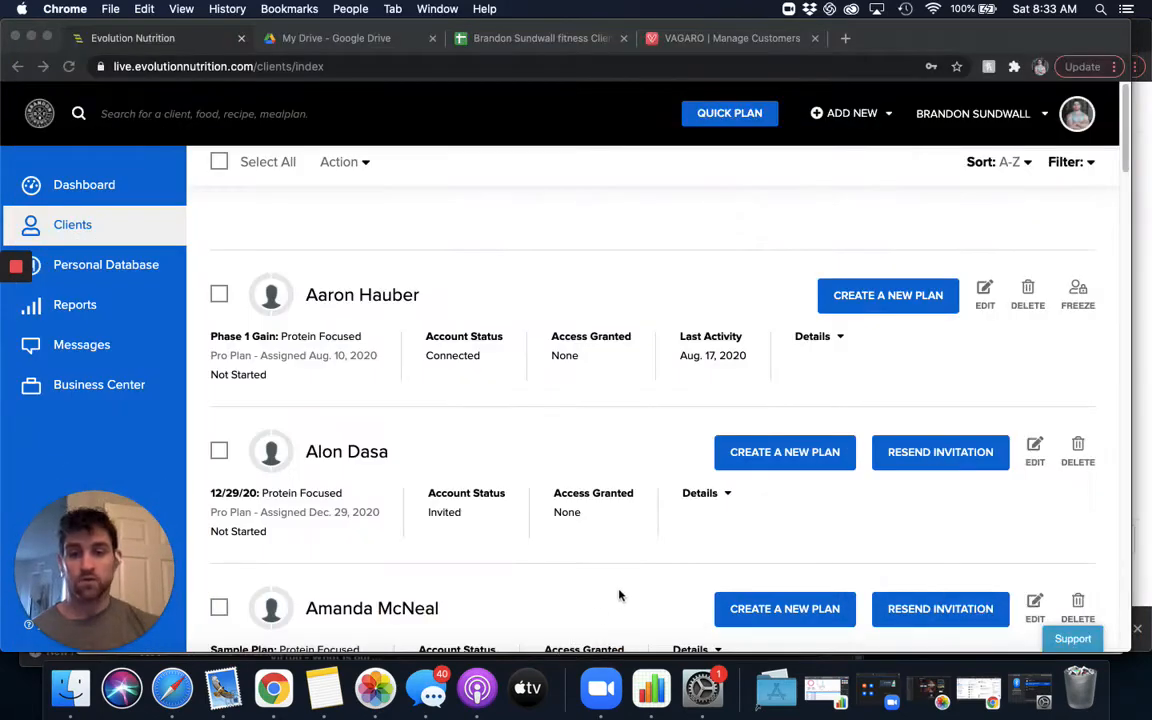
pyautogui.moveTo(85, 485); pyautogui.dragTo(1115, 90)
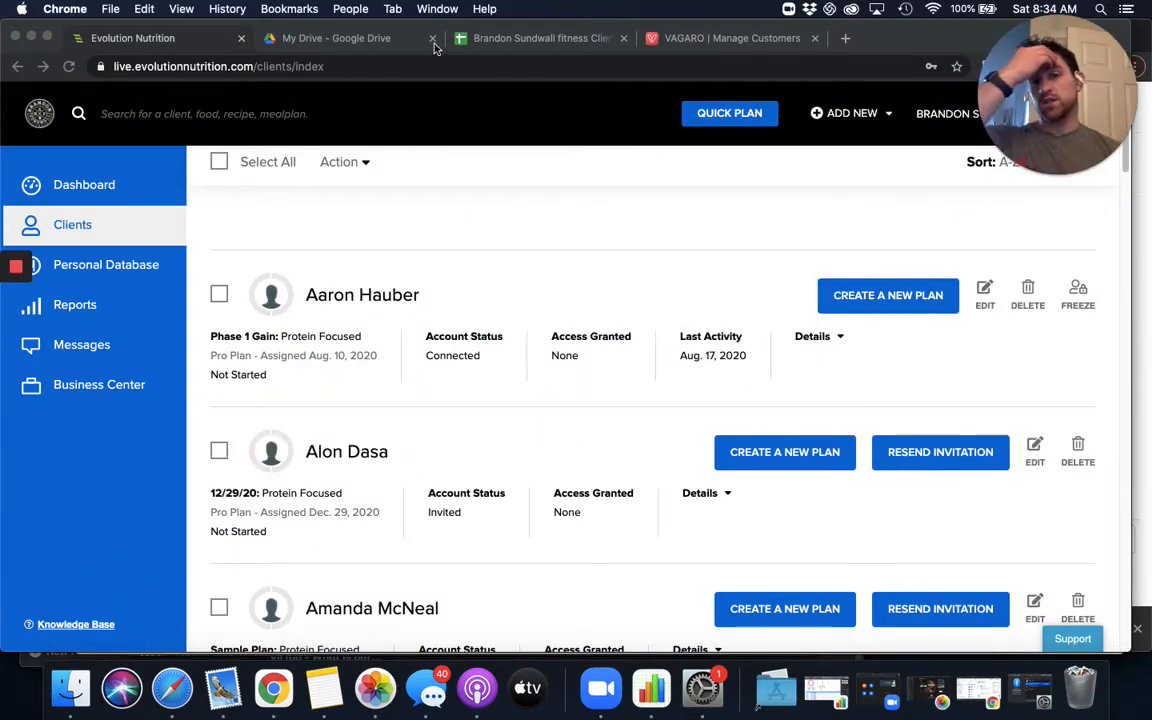
# - Switch to the client list spreadsheet and review the Meal Plans section with each client's calorie target
pyautogui.click(578, 40)
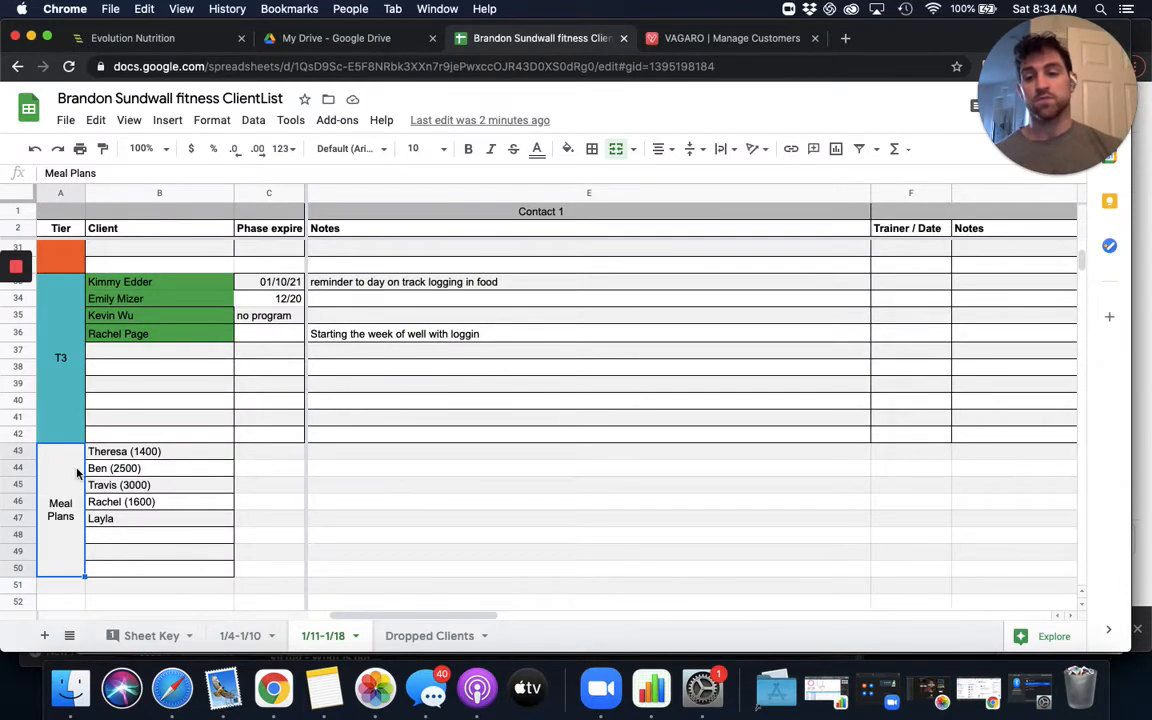
pyautogui.click(126, 454)
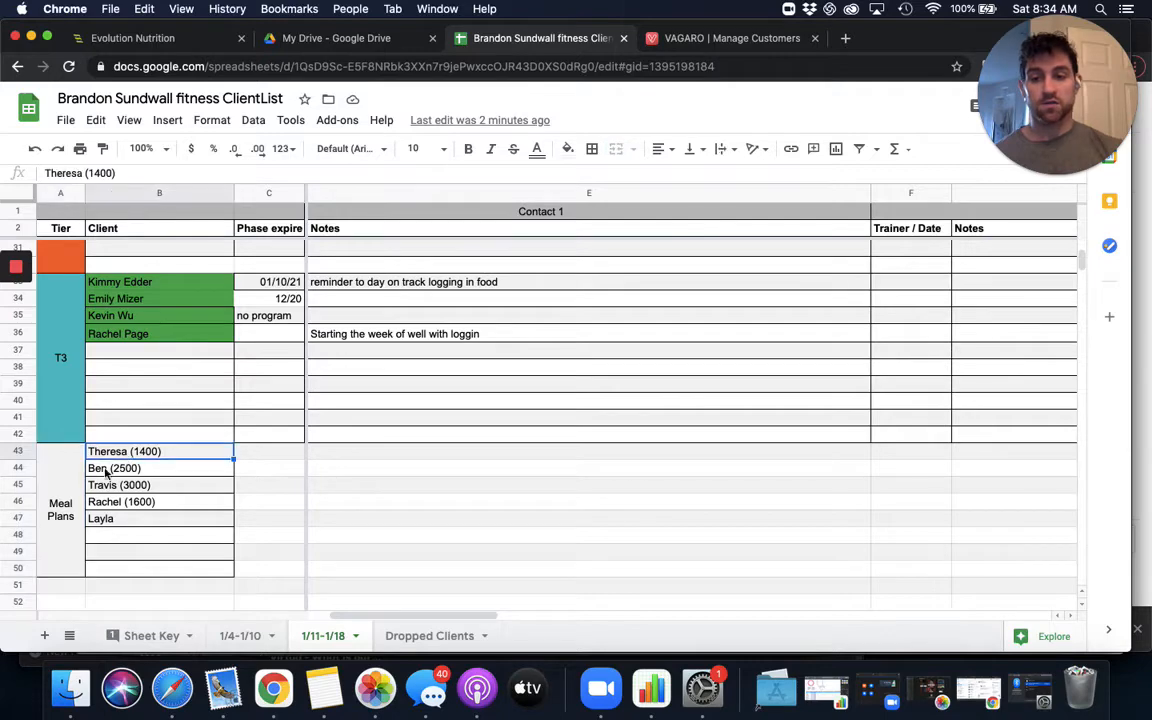
pyautogui.scroll(10, 156, 368)
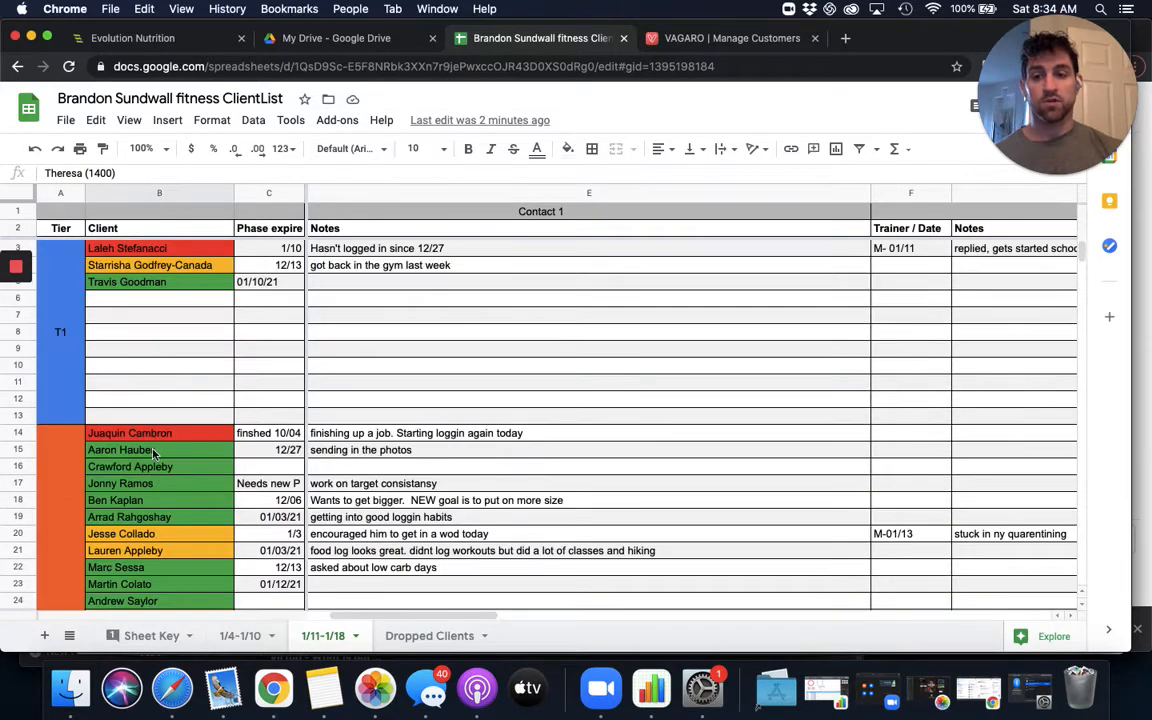
pyautogui.scroll(-12, 137, 403)
pyautogui.scroll(1, 133, 392)
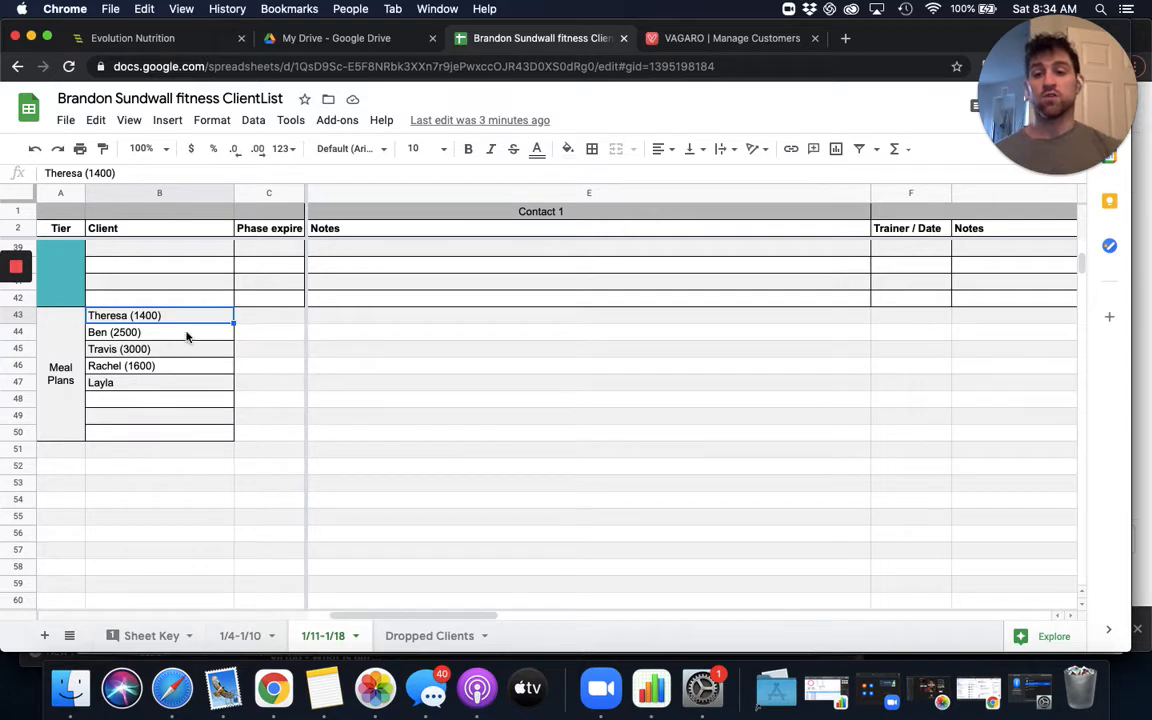
# - In Evolution Nutrition, start a new Quick Plan named 1/15/21, keeping all meal plan profile filters at ALL, and continue to plan selection
pyautogui.click(152, 41)
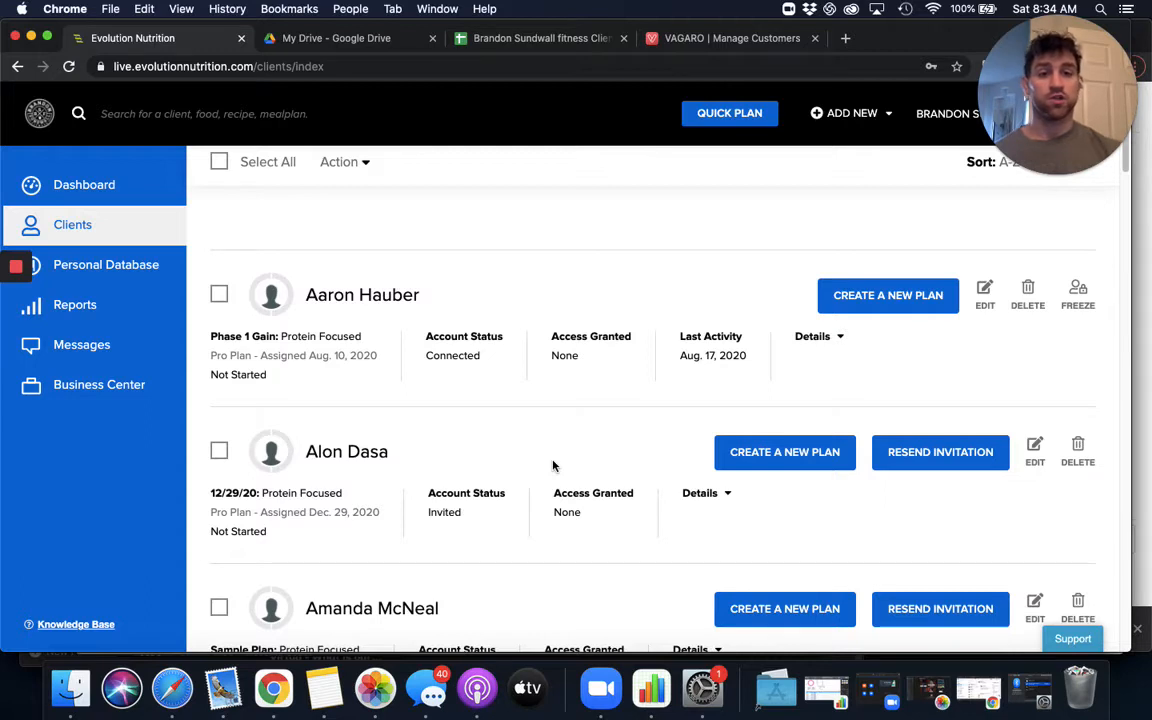
pyautogui.click(733, 116)
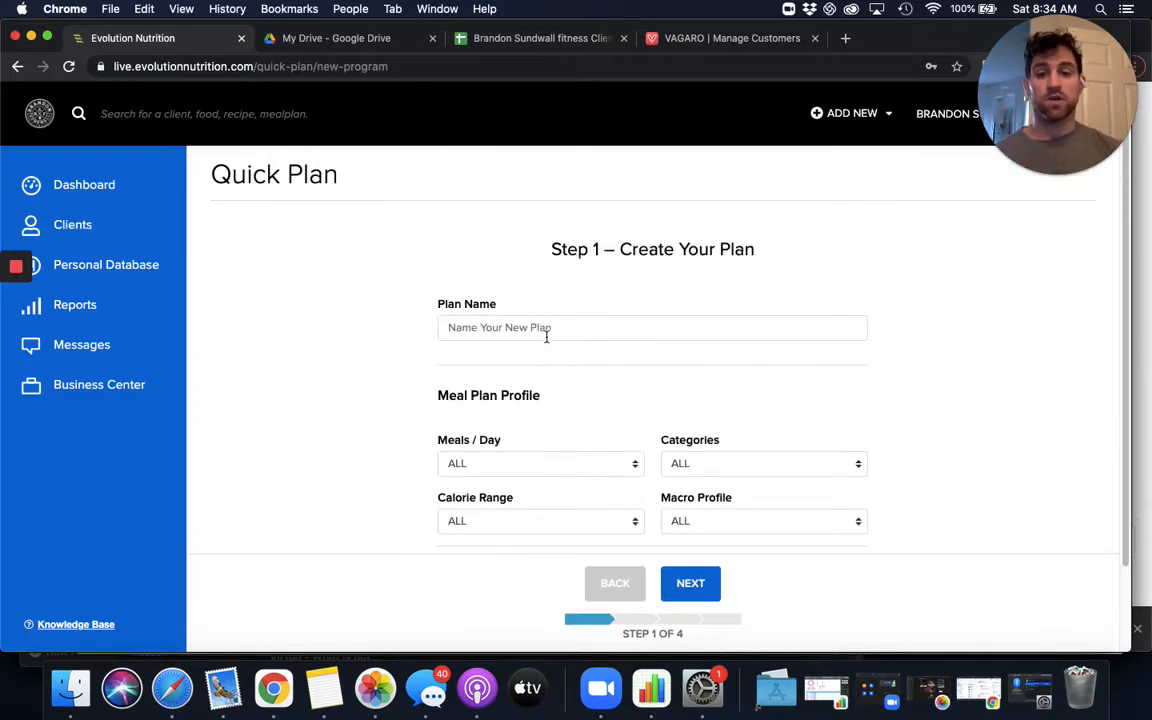
pyautogui.click(545, 329)
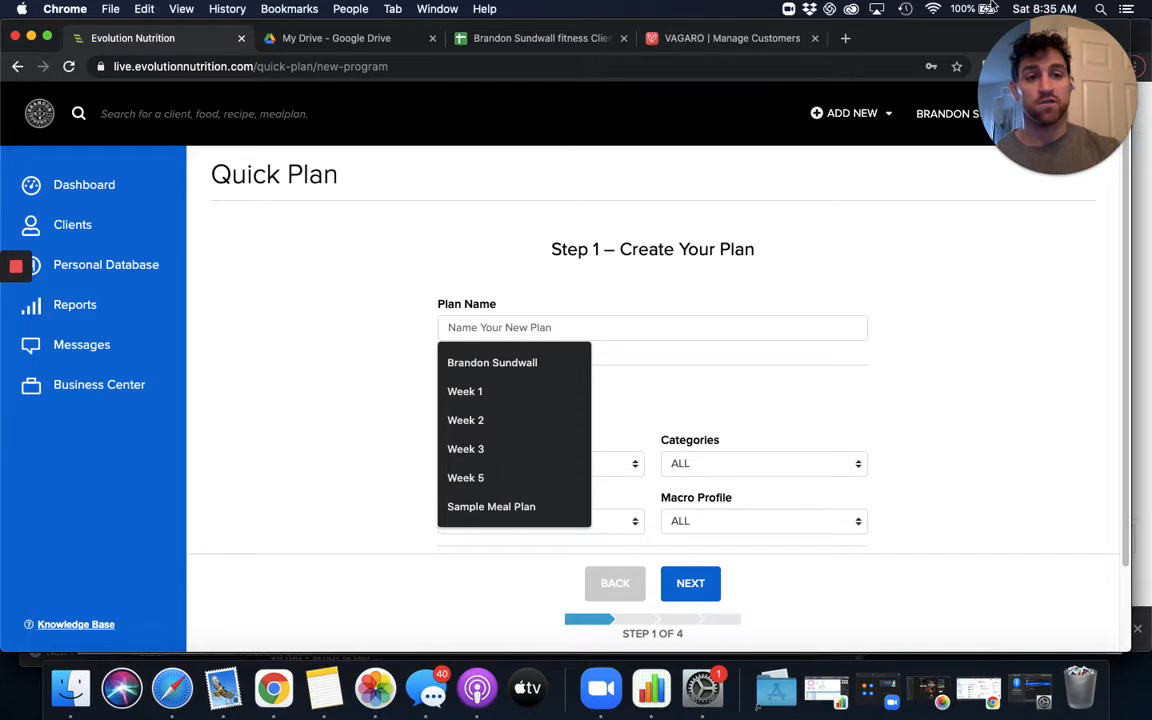
pyautogui.click(1048, 8)
pyautogui.click(1052, 6)
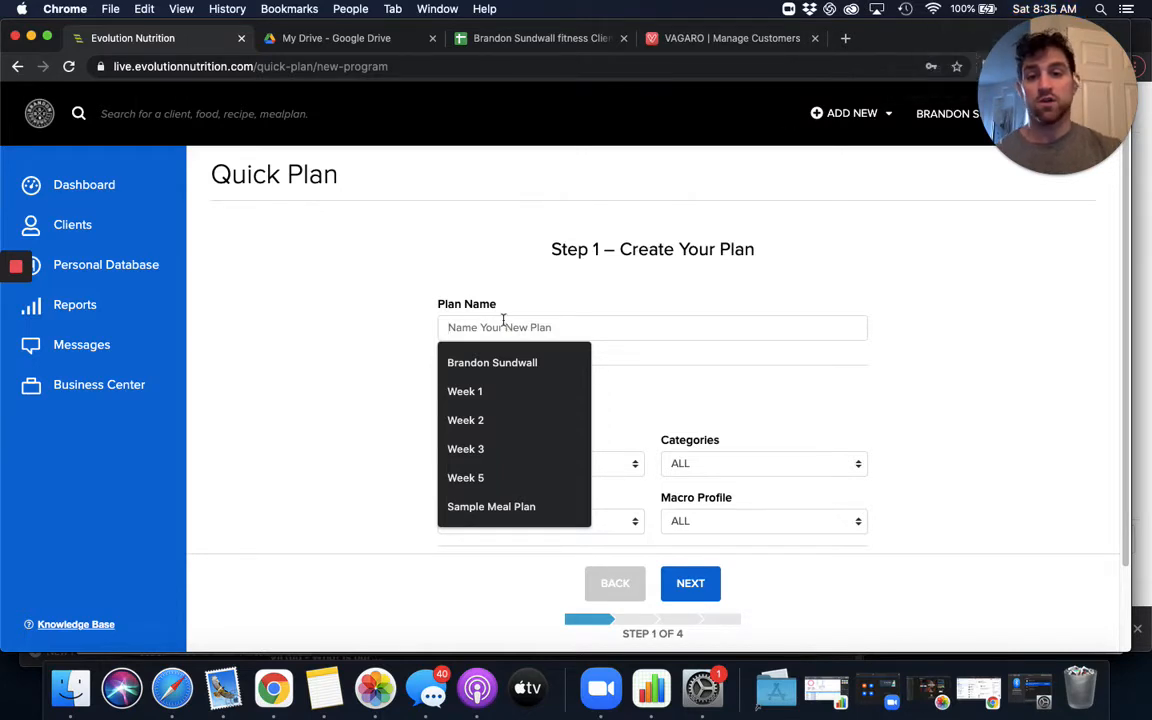
pyautogui.write('1/15/21')
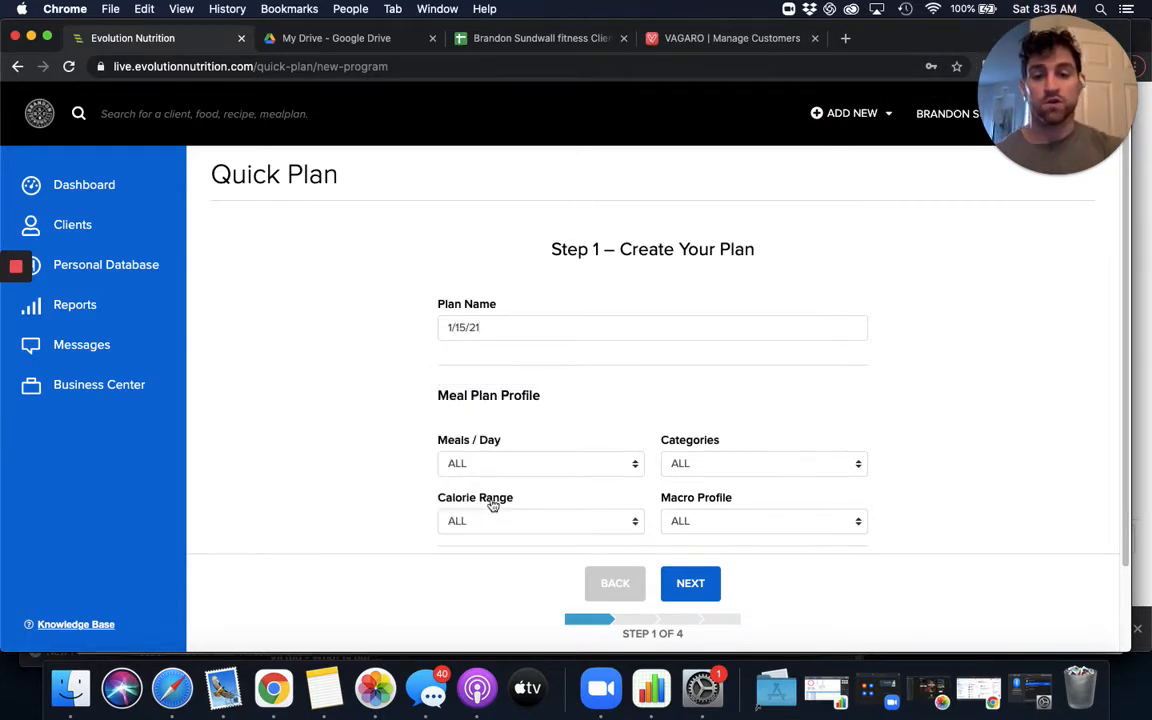
pyautogui.scroll(-2, 489, 501)
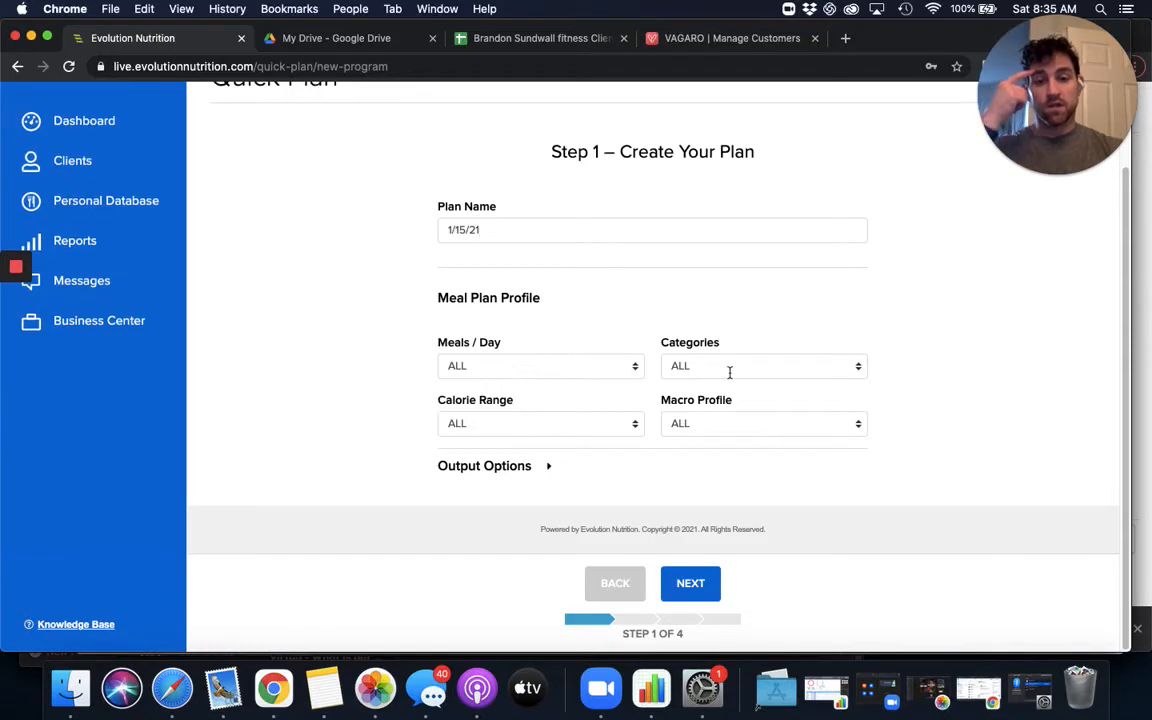
pyautogui.click(700, 590)
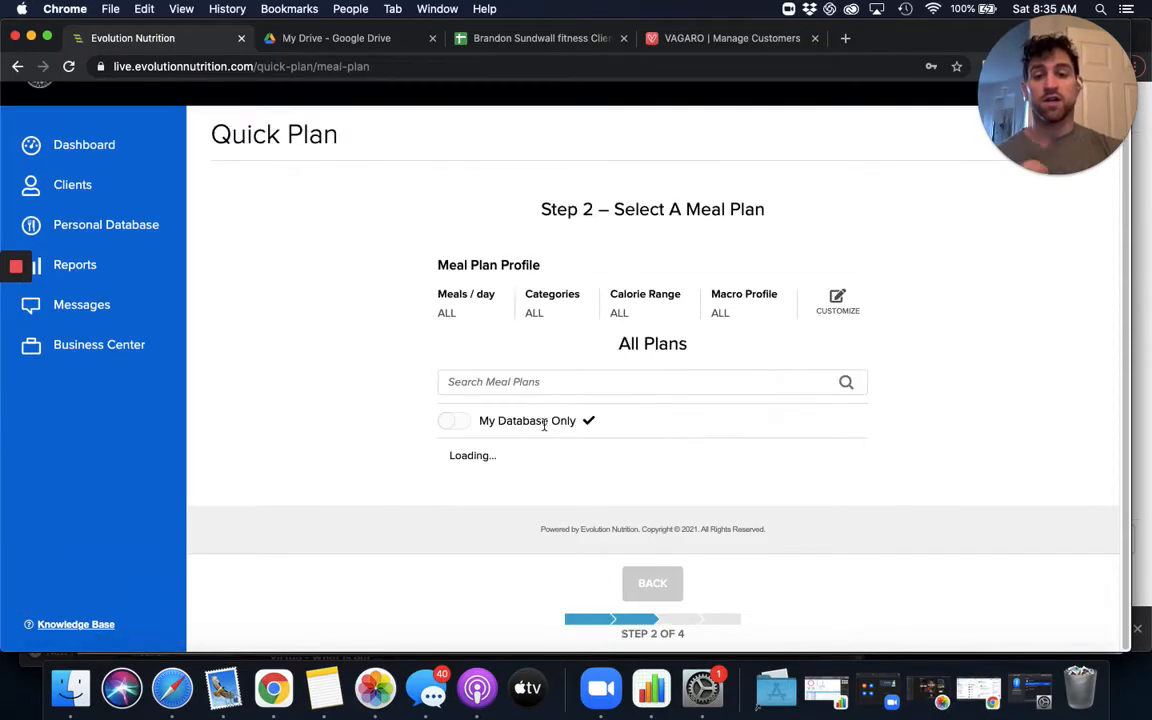
# - Limit the meal plans to My Database Only and search for 1400, the first client's calorie target in the spreadsheet
pyautogui.scroll(-3, 509, 384)
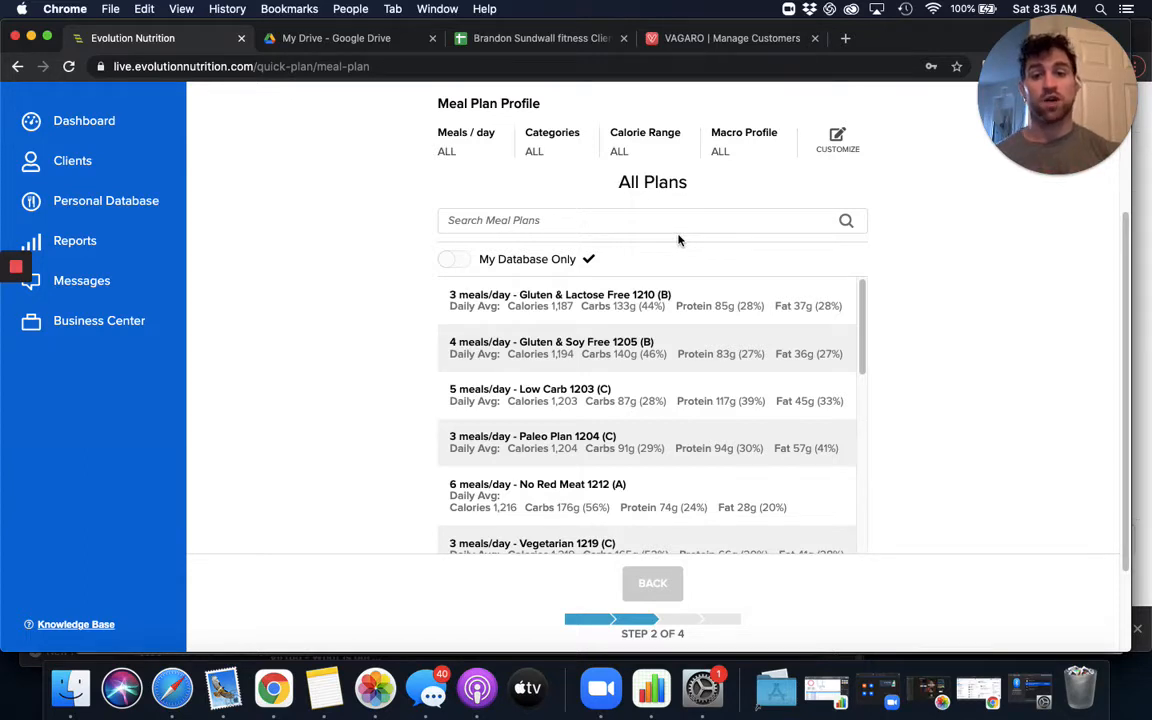
pyautogui.click(455, 260)
pyautogui.click(510, 388)
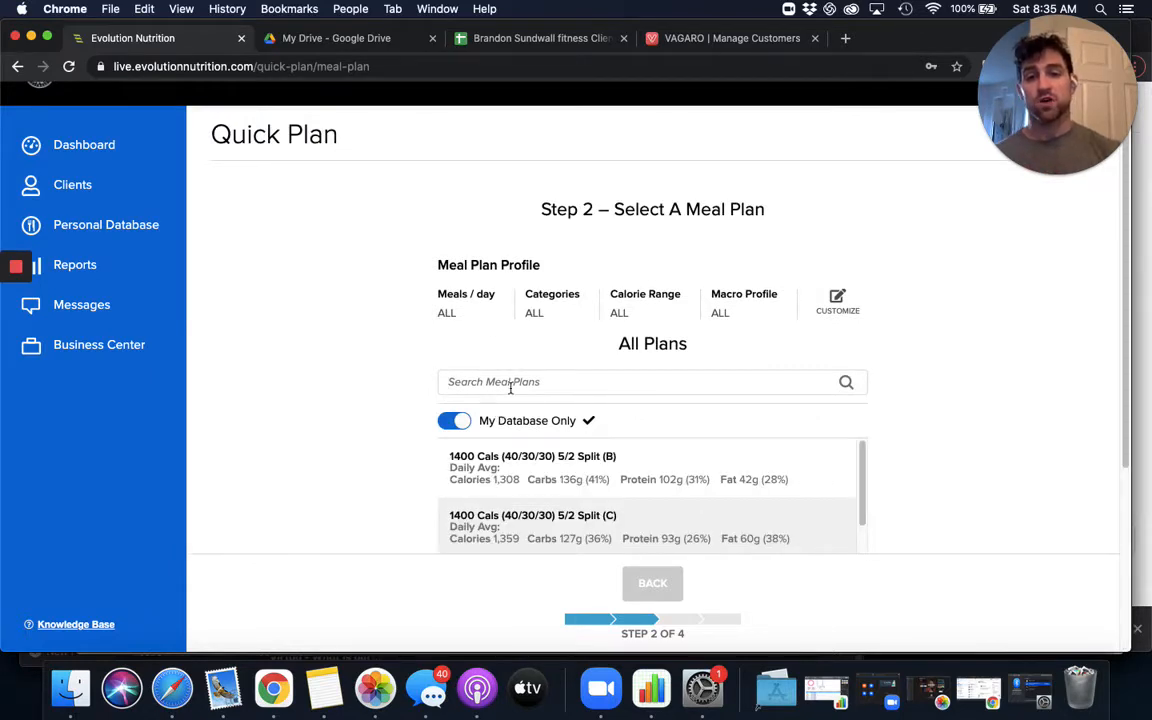
pyautogui.click(470, 40)
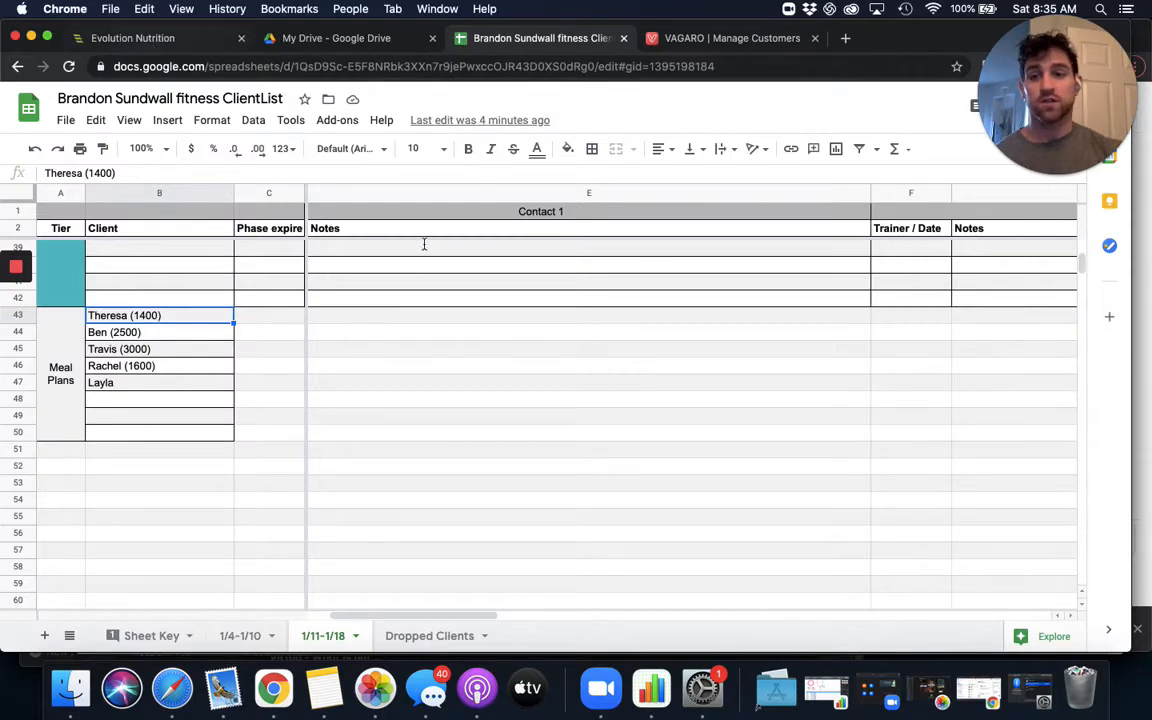
pyautogui.press('super+1')
pyautogui.write('T')
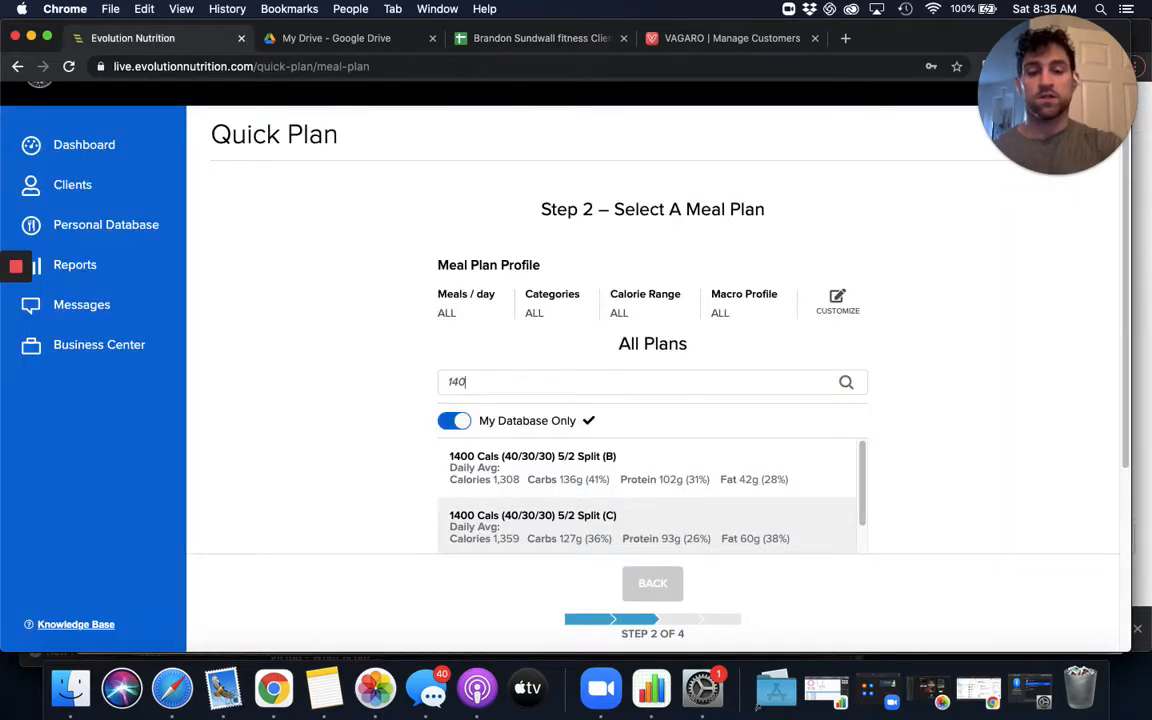
pyautogui.write('400')
# - Look through the matching plans and choose 1400 Cals (40/30/30) 5/2 Split (D)
pyautogui.scroll(-3, 364, 440)
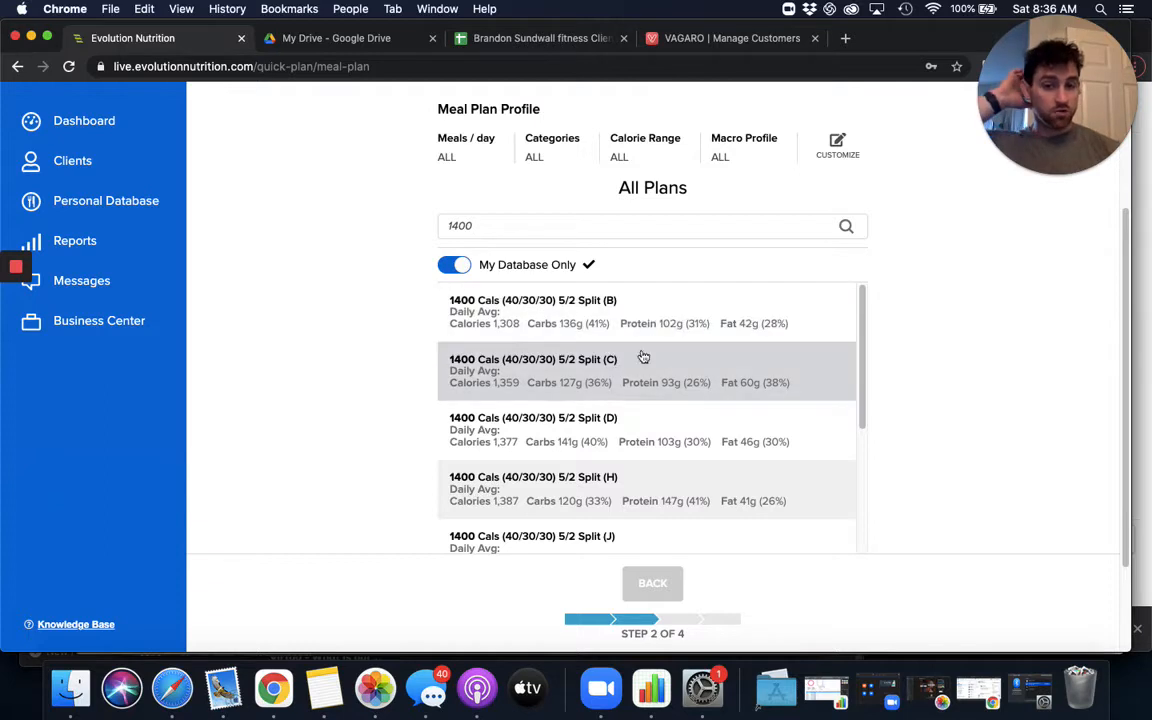
pyautogui.scroll(-3, 640, 390)
pyautogui.scroll(1, 607, 398)
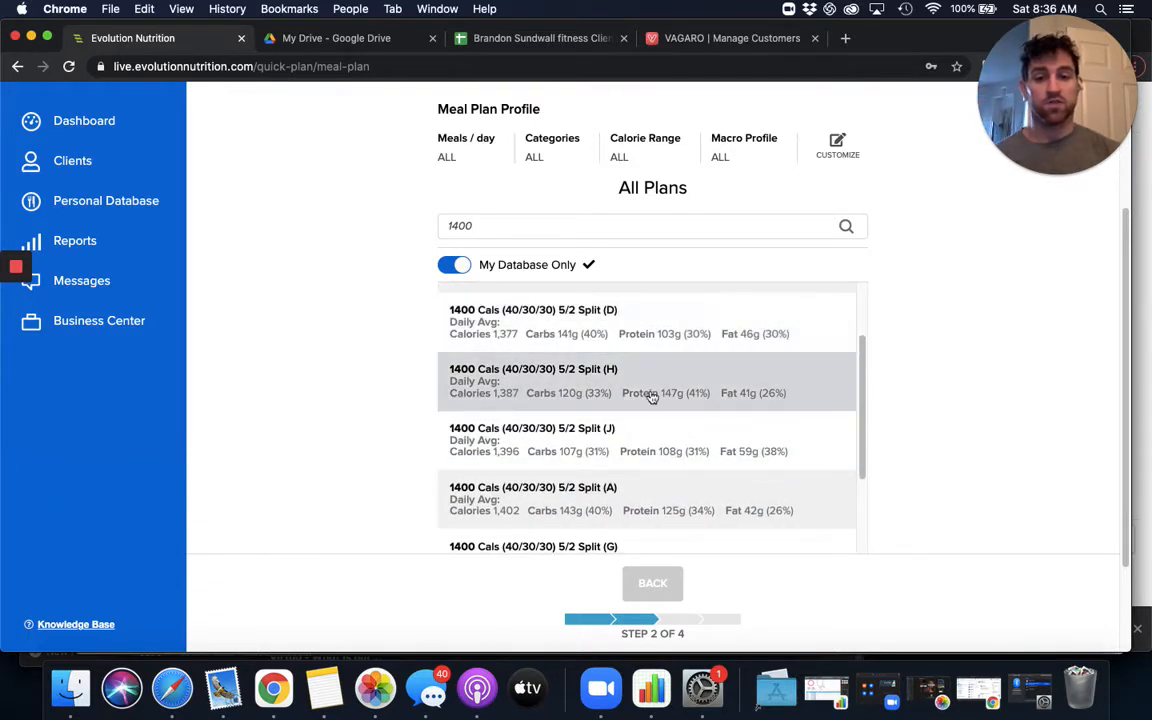
pyautogui.click(672, 334)
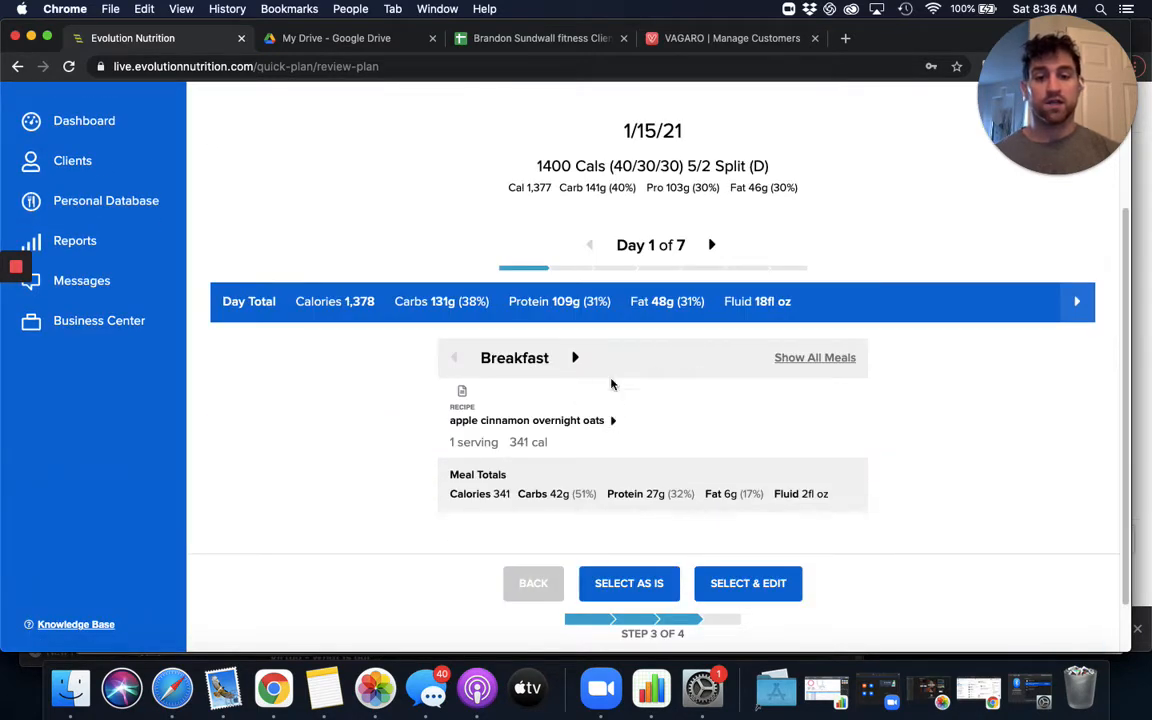
# - Review the Day 1 breakfast, lunch, snack and dinner, and accept the meal plan as is
pyautogui.scroll(-2, 615, 413)
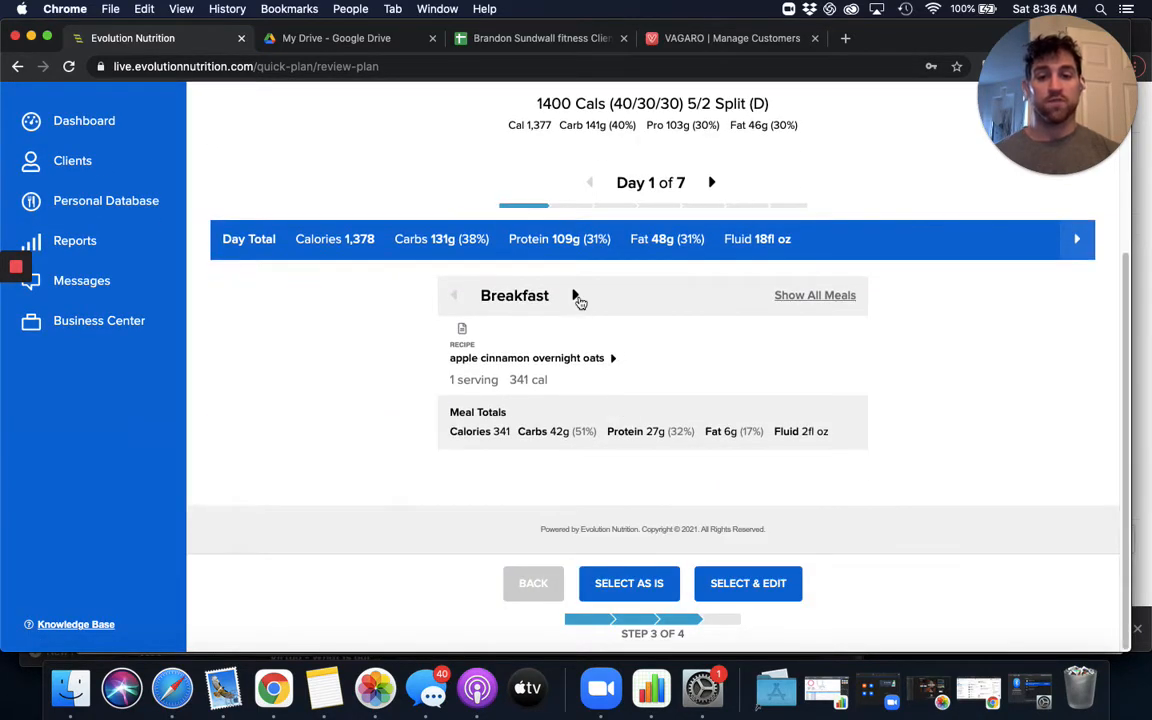
pyautogui.click(576, 300)
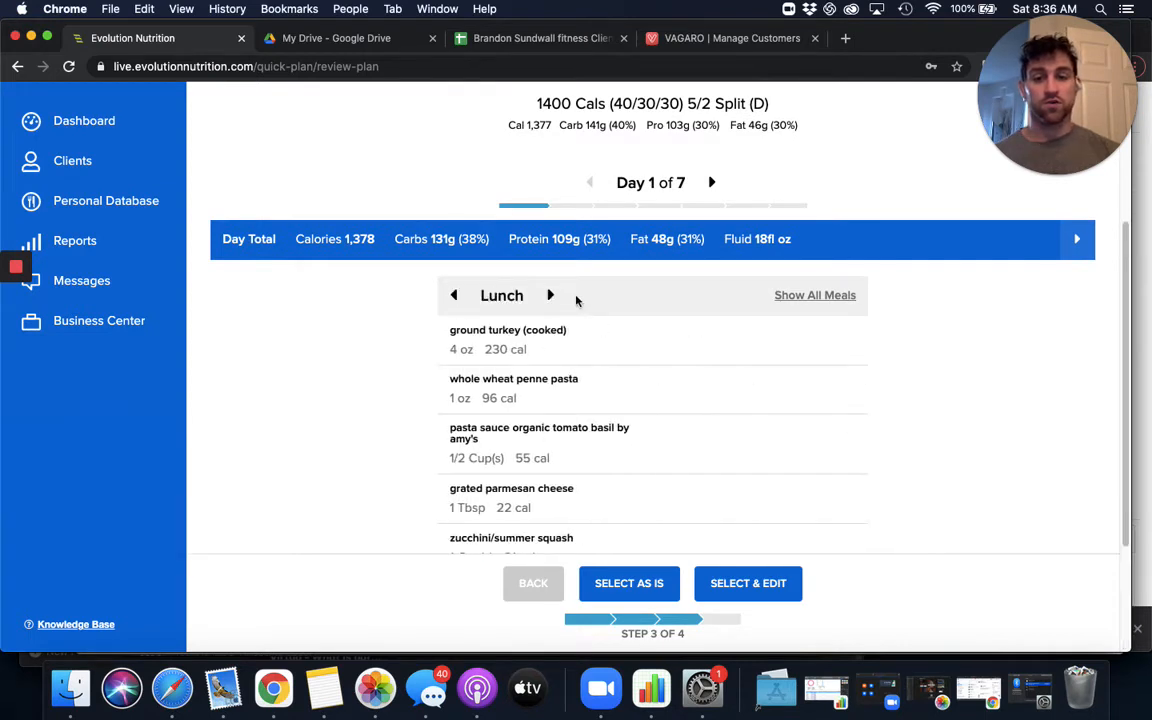
pyautogui.scroll(-3, 555, 329)
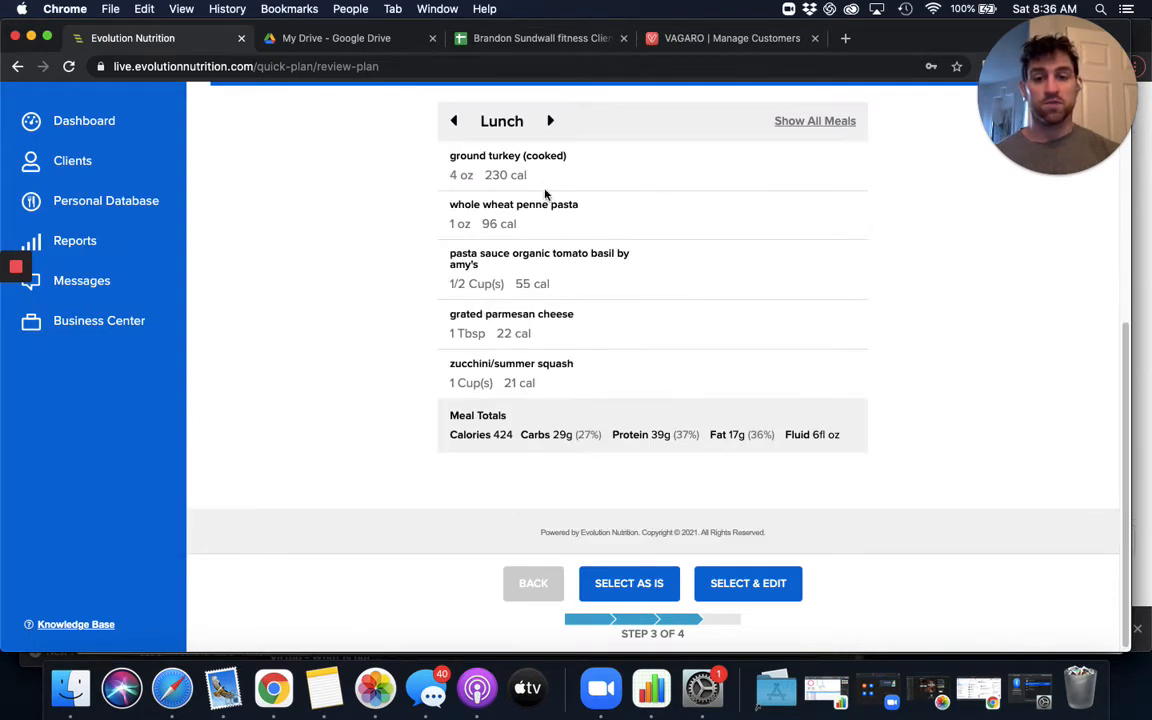
pyautogui.click(555, 121)
pyautogui.click(553, 218)
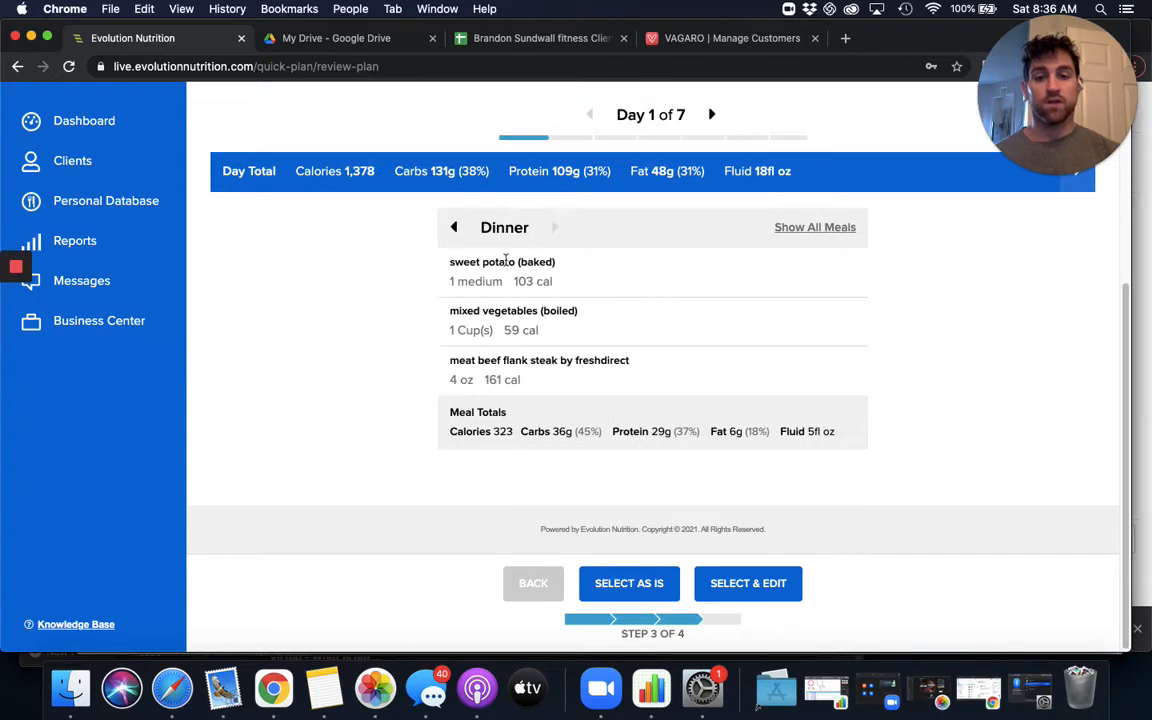
pyautogui.click(455, 229)
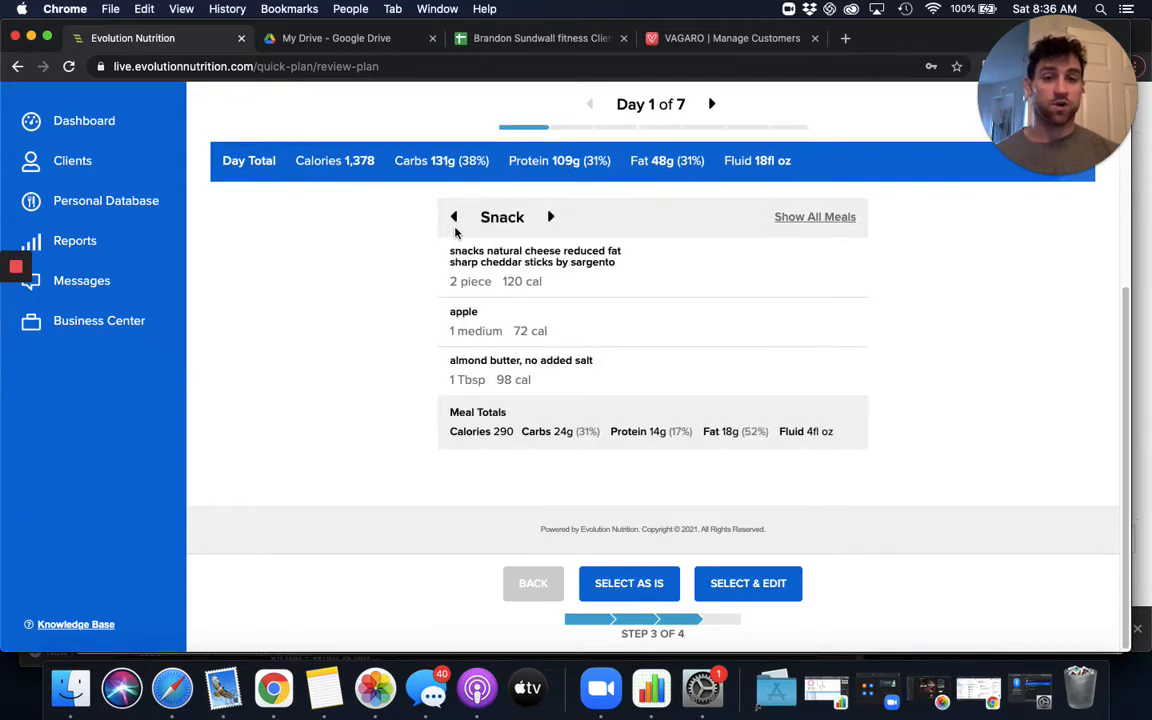
pyautogui.click(454, 222)
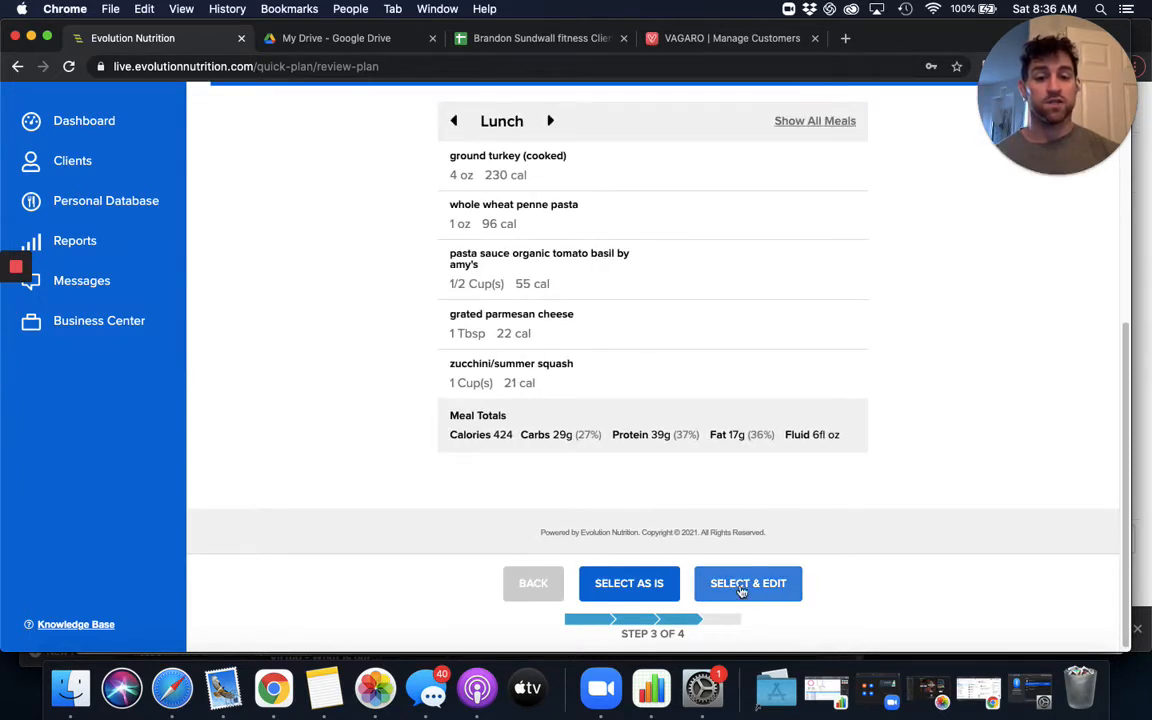
pyautogui.scroll(1, 640, 420)
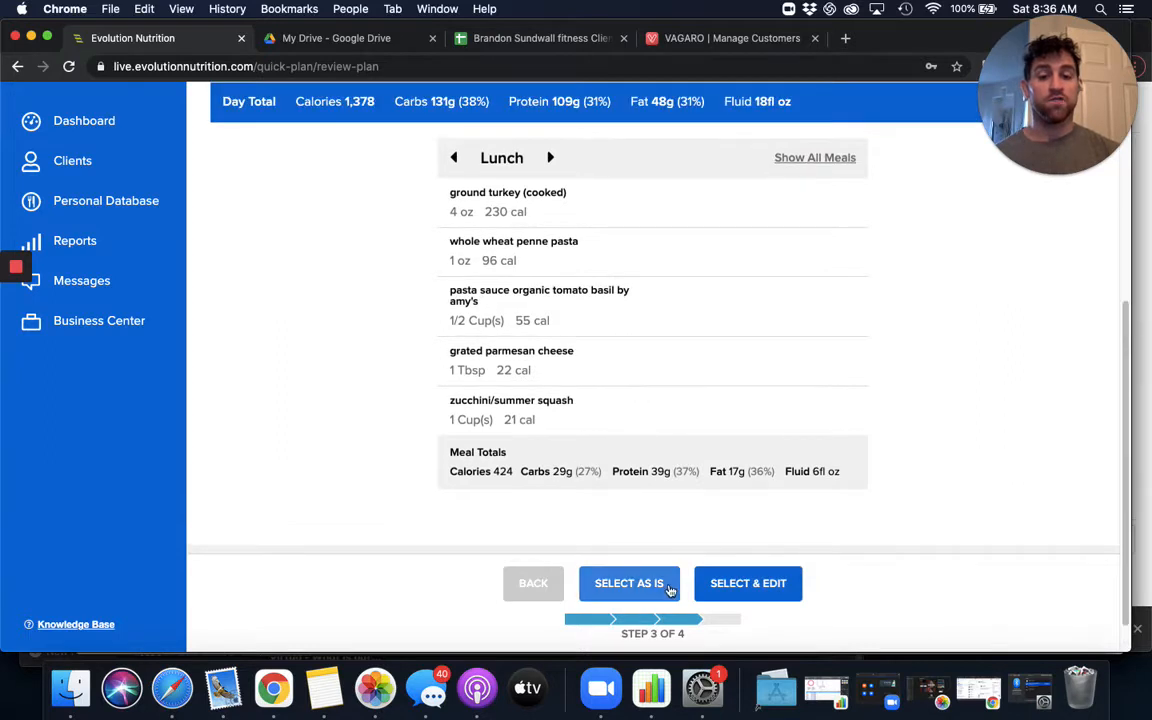
pyautogui.click(670, 590)
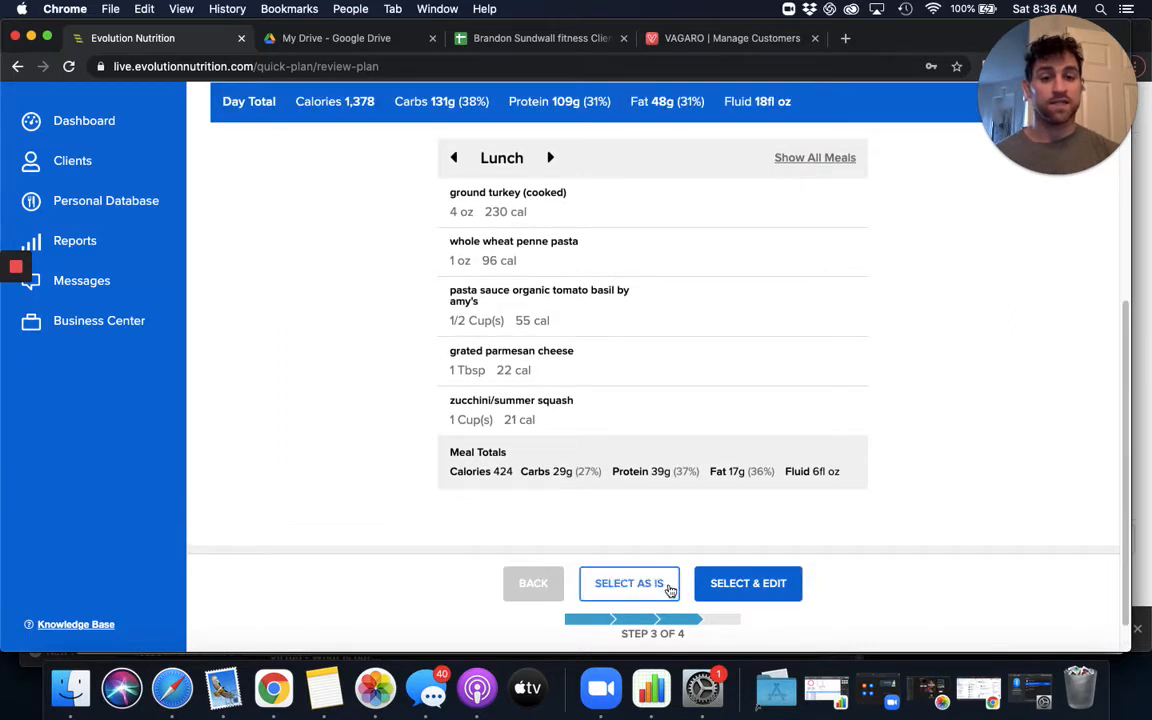
pyautogui.click(721, 587)
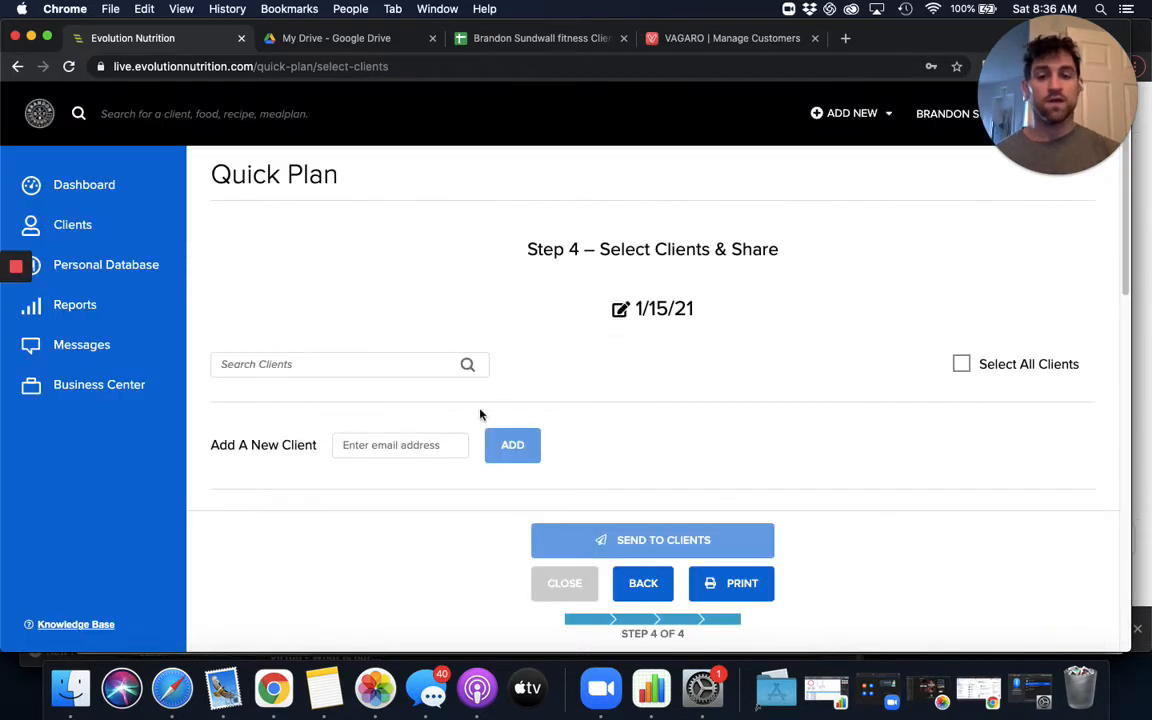
# - Find the 1400-calorie client by first name, select them as the recipient and send them the 1/15/21 plan
pyautogui.scroll(-3, 376, 404)
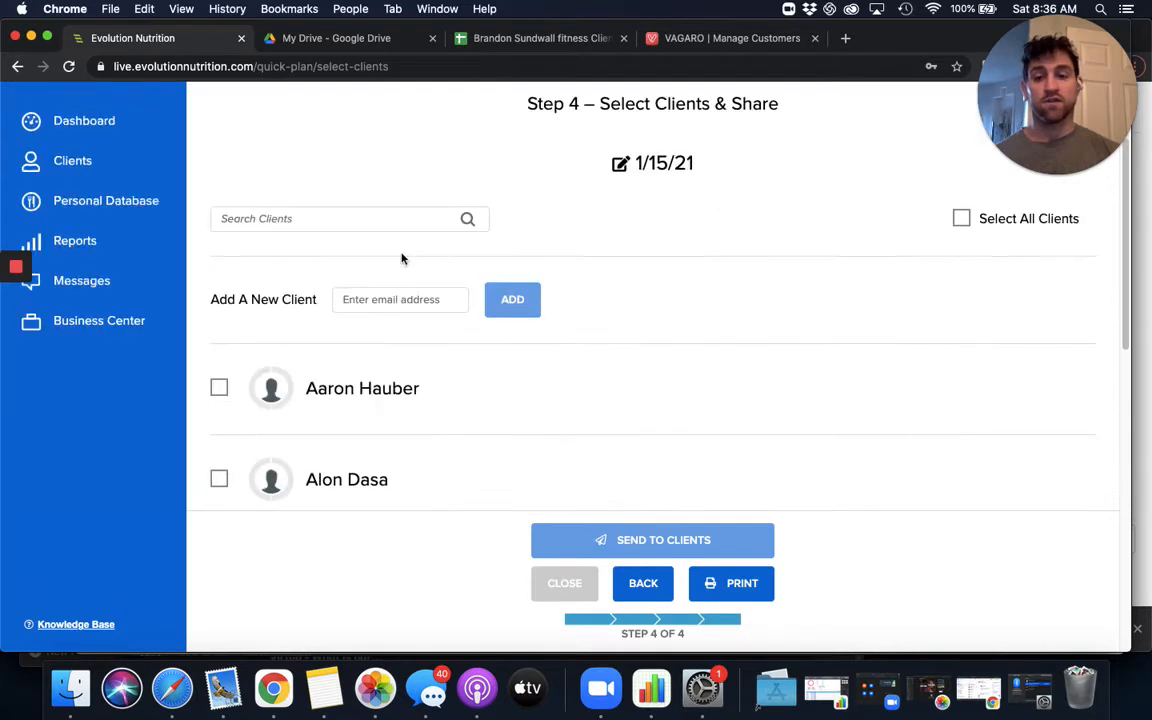
pyautogui.click(397, 220)
pyautogui.write('there')
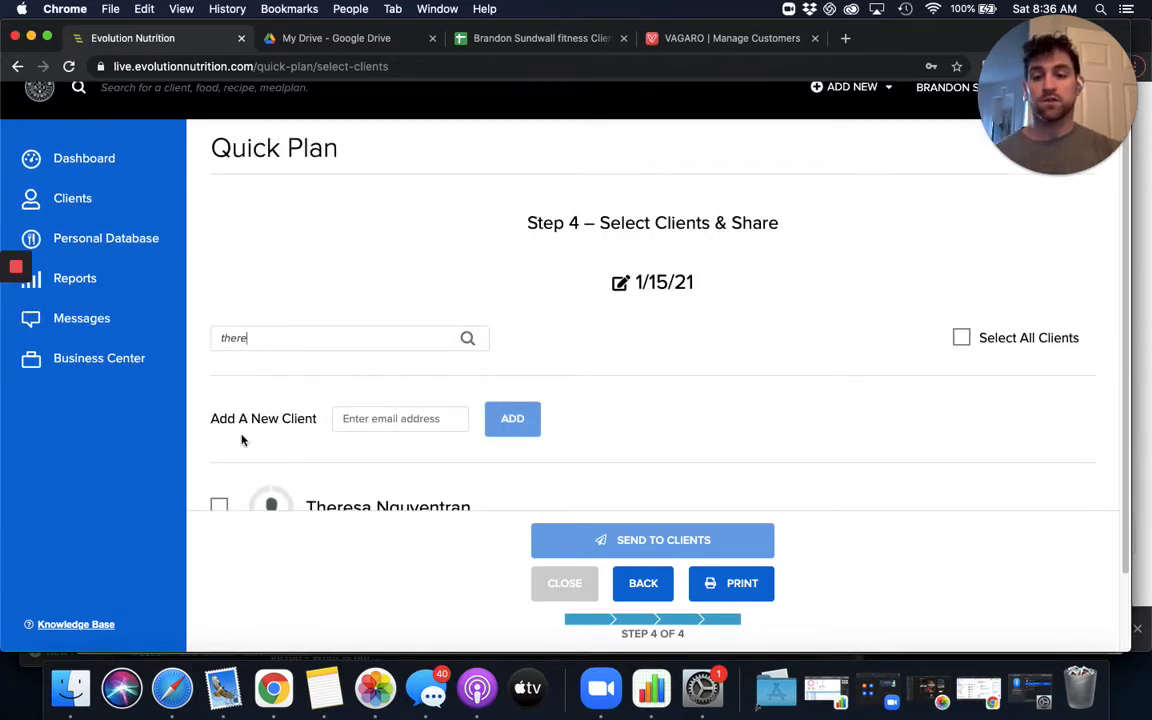
pyautogui.scroll(-1, 226, 450)
pyautogui.click(254, 476)
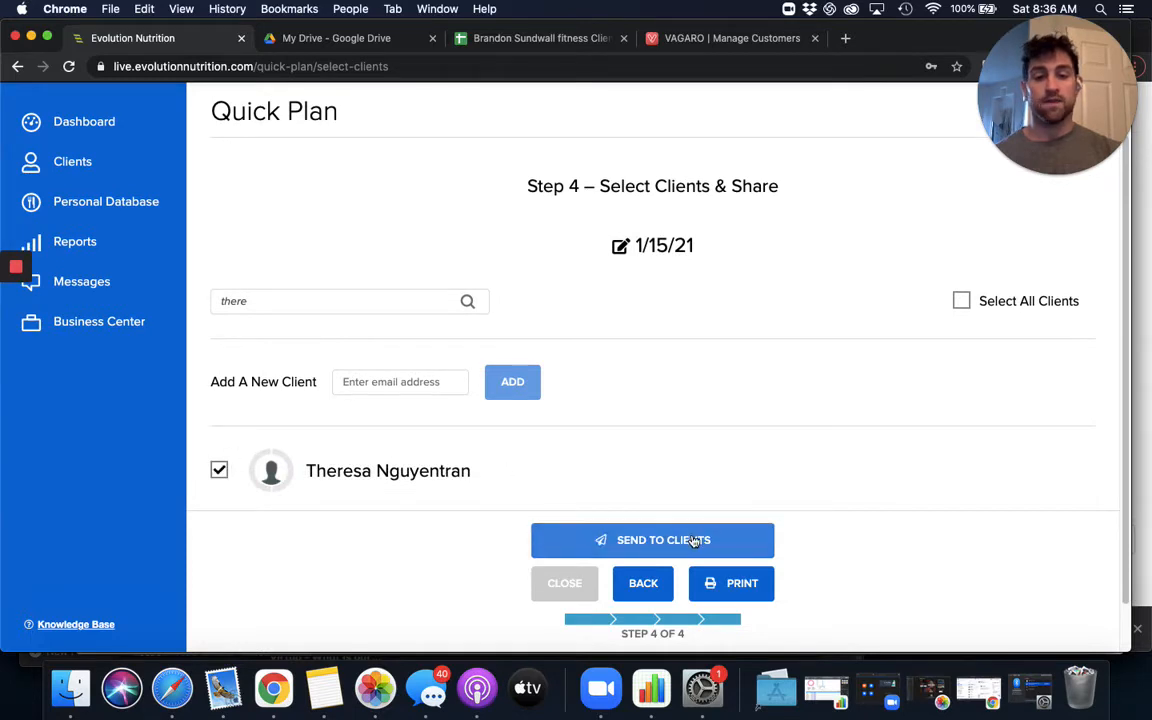
pyautogui.click(693, 540)
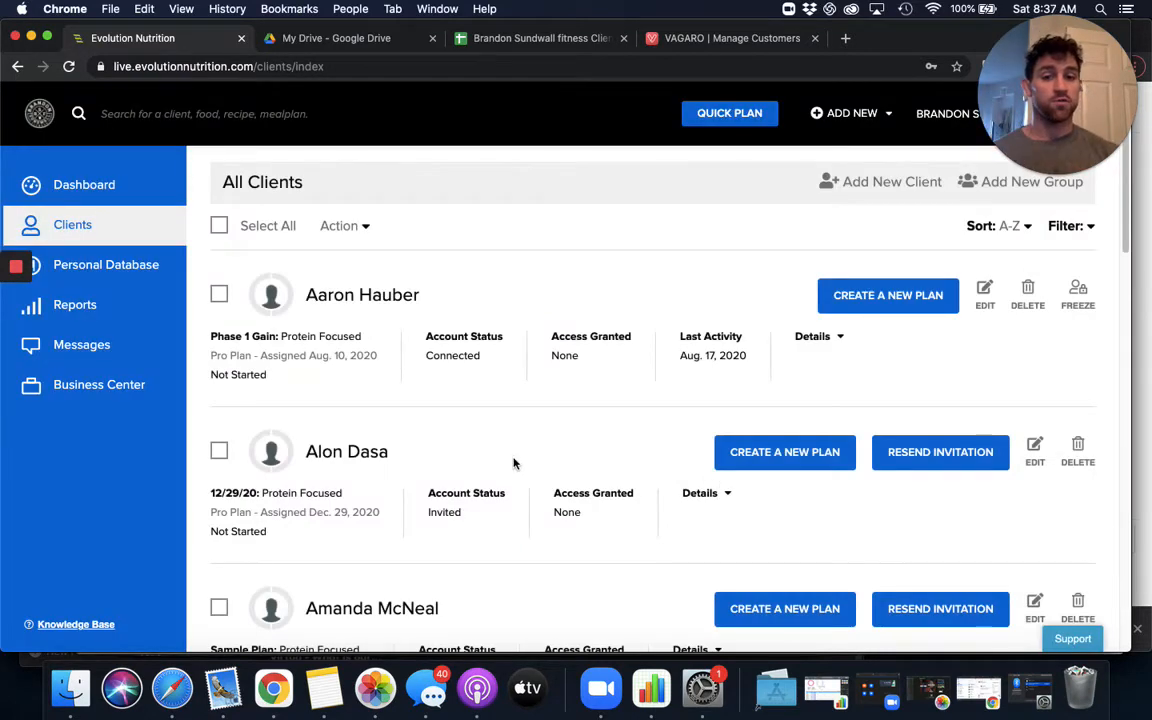
# - Find the 1400-calorie client in the client list and open their profile for editing
pyautogui.scroll(-7, 555, 455)
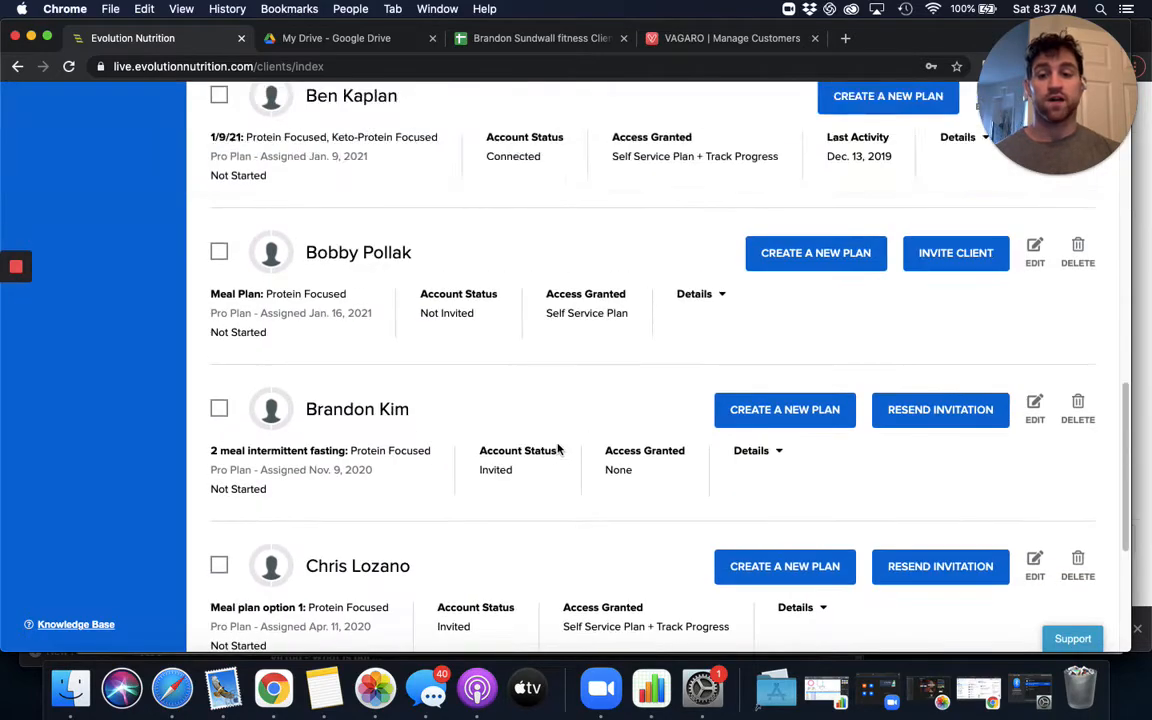
pyautogui.scroll(-4, 558, 450)
pyautogui.scroll(-10, 366, 393)
pyautogui.scroll(-15, 366, 393)
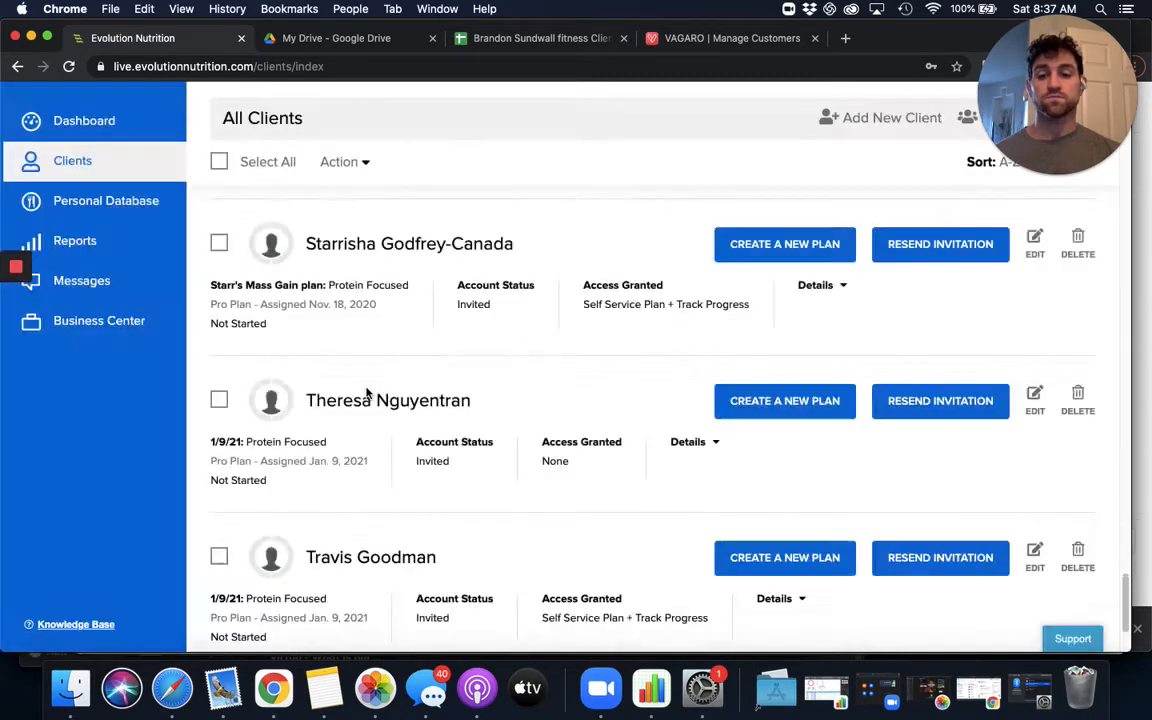
pyautogui.scroll(1, 366, 393)
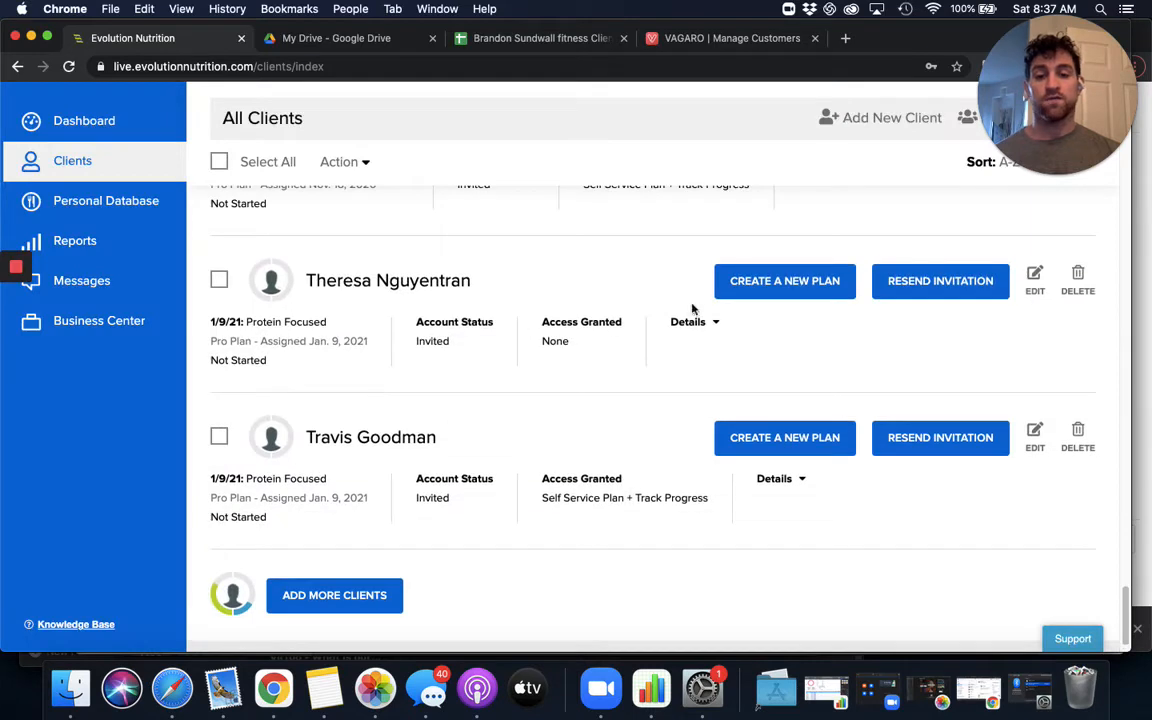
pyautogui.click(1035, 280)
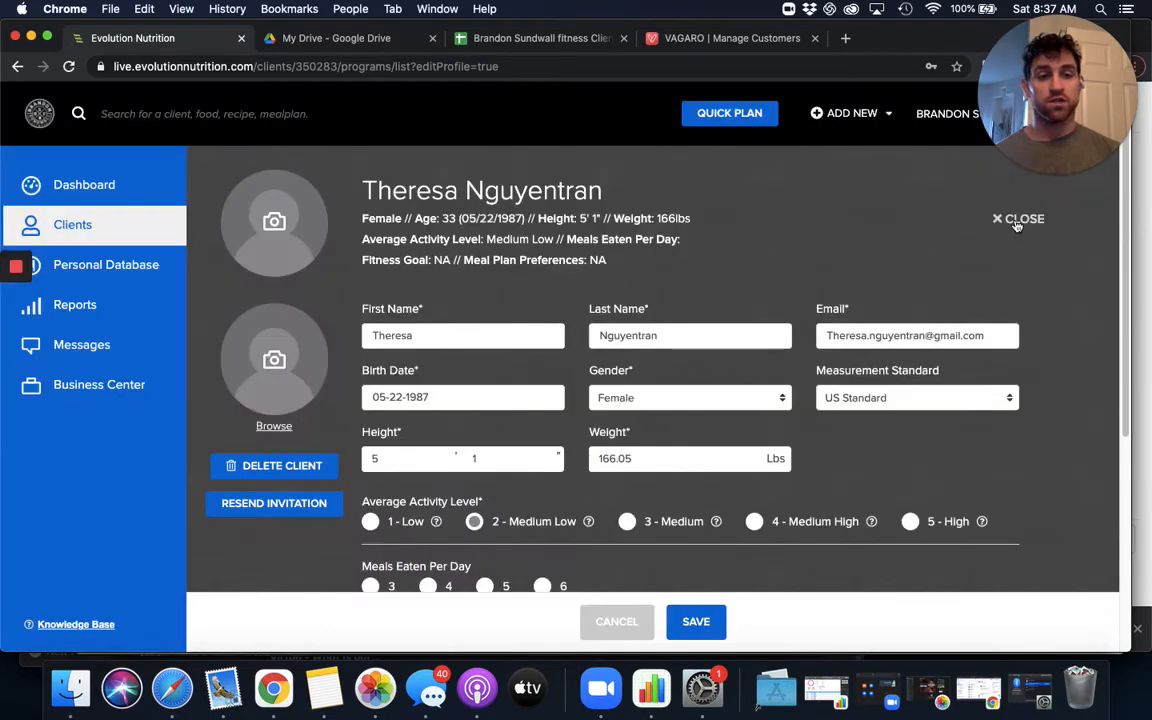
# - Close the profile editor, make the new 1/15/21 plan the client's current plan, and save the profile
pyautogui.click(1024, 219)
pyautogui.scroll(-5, 483, 417)
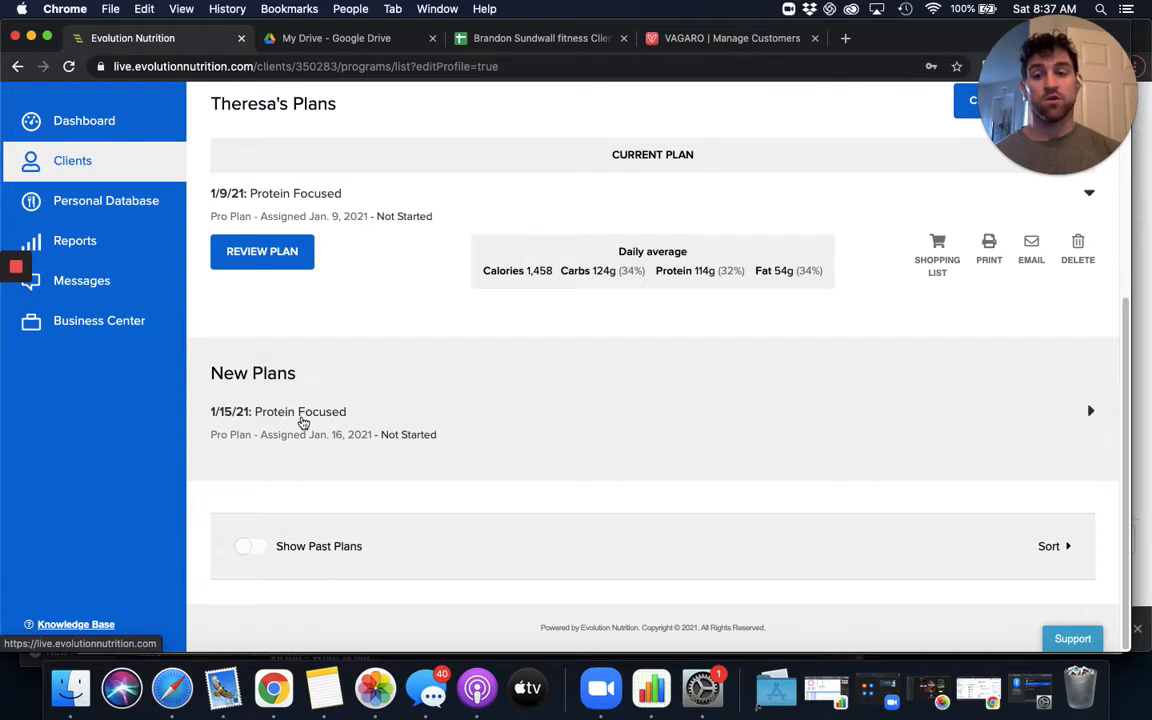
pyautogui.click(303, 422)
pyautogui.click(308, 490)
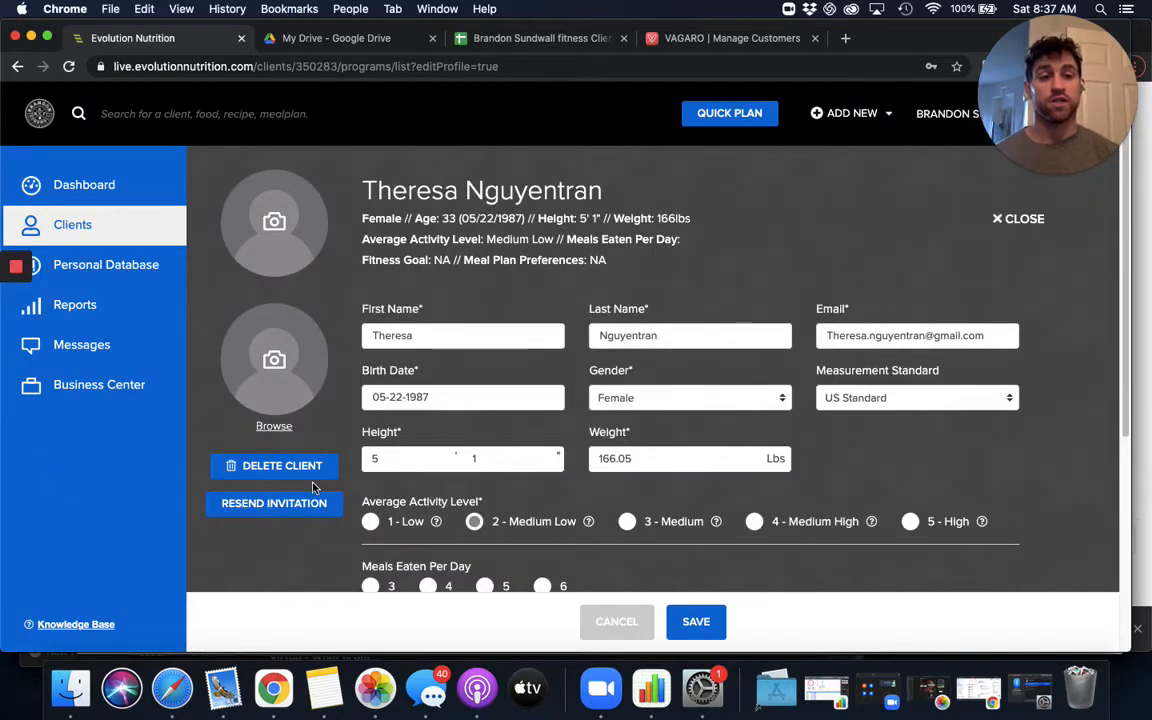
pyautogui.click(698, 624)
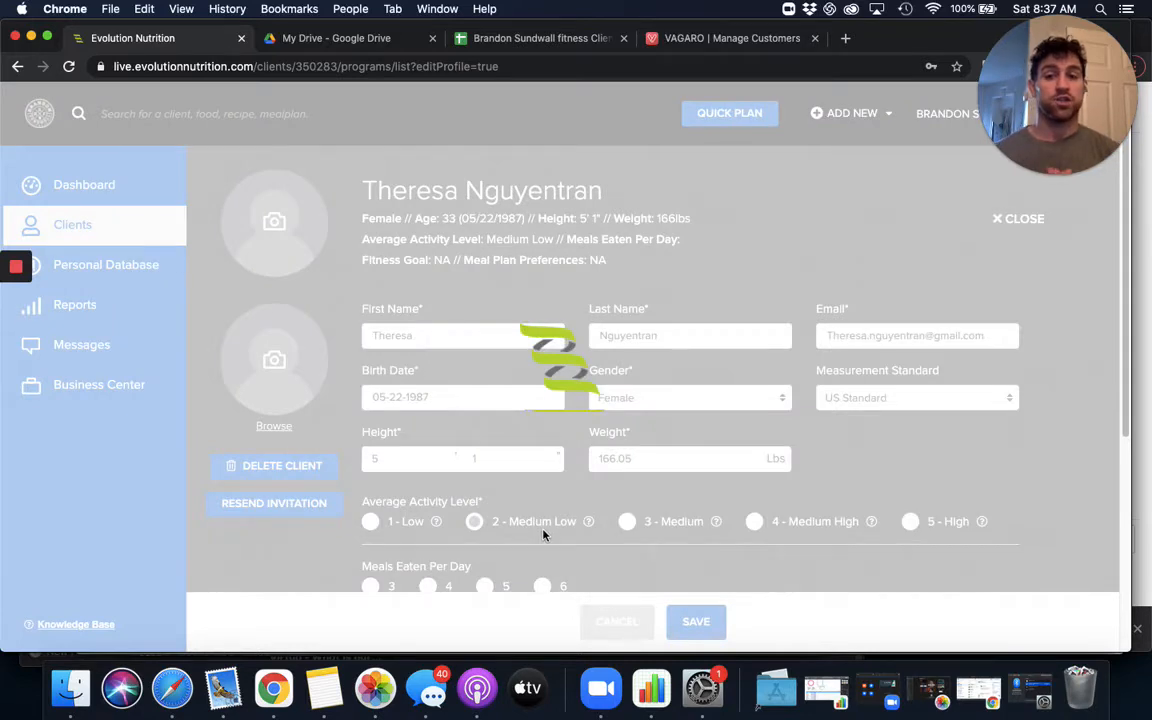
# - Switch to the client list spreadsheet and fill the 1400-calorie client's cell in the Meal Plans section with magenta
pyautogui.click(541, 38)
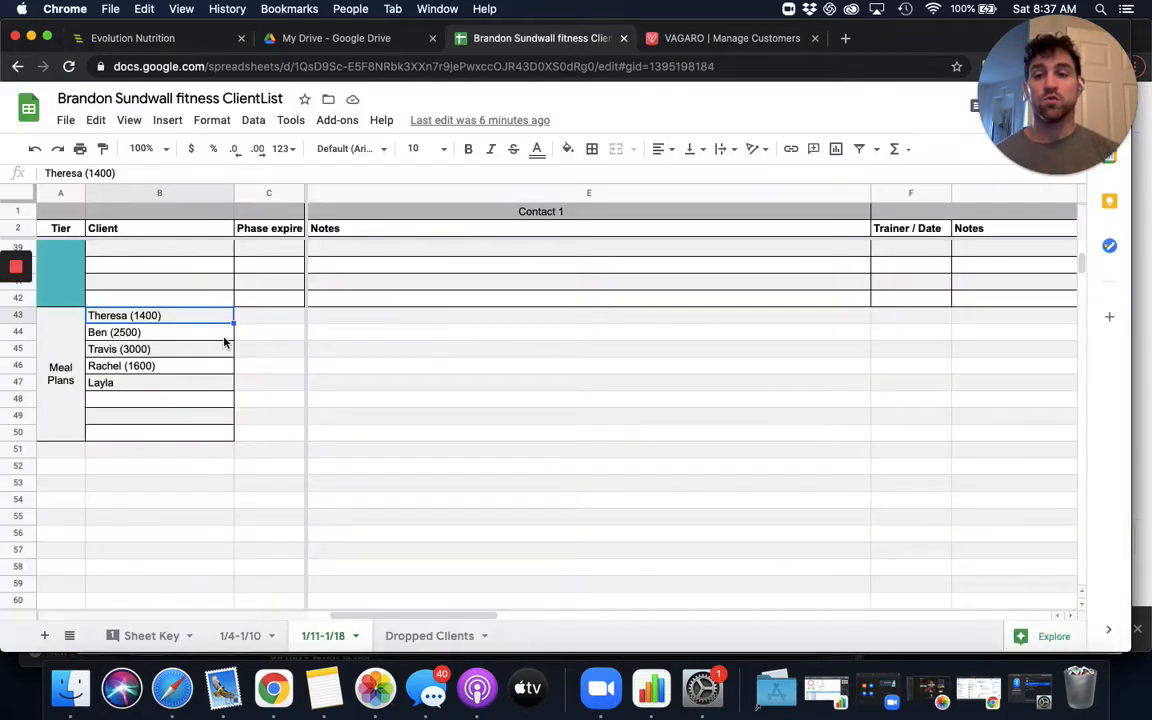
pyautogui.click(568, 149)
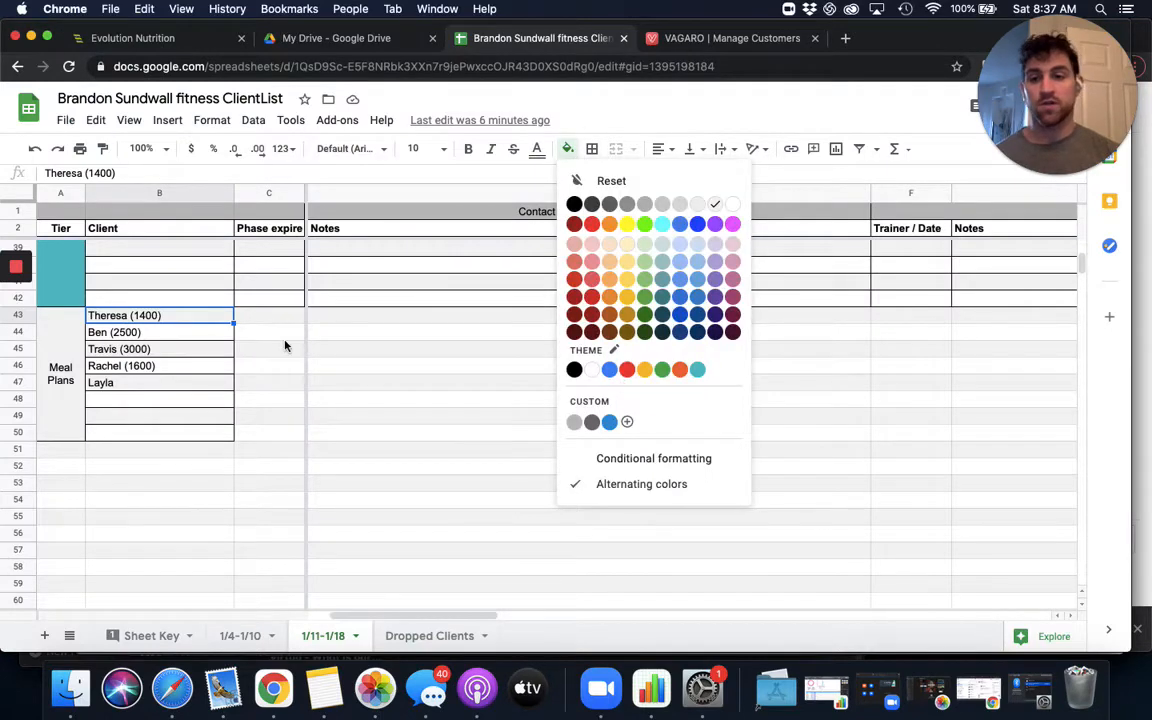
pyautogui.scroll(10, 226, 329)
pyautogui.scroll(-10, 186, 335)
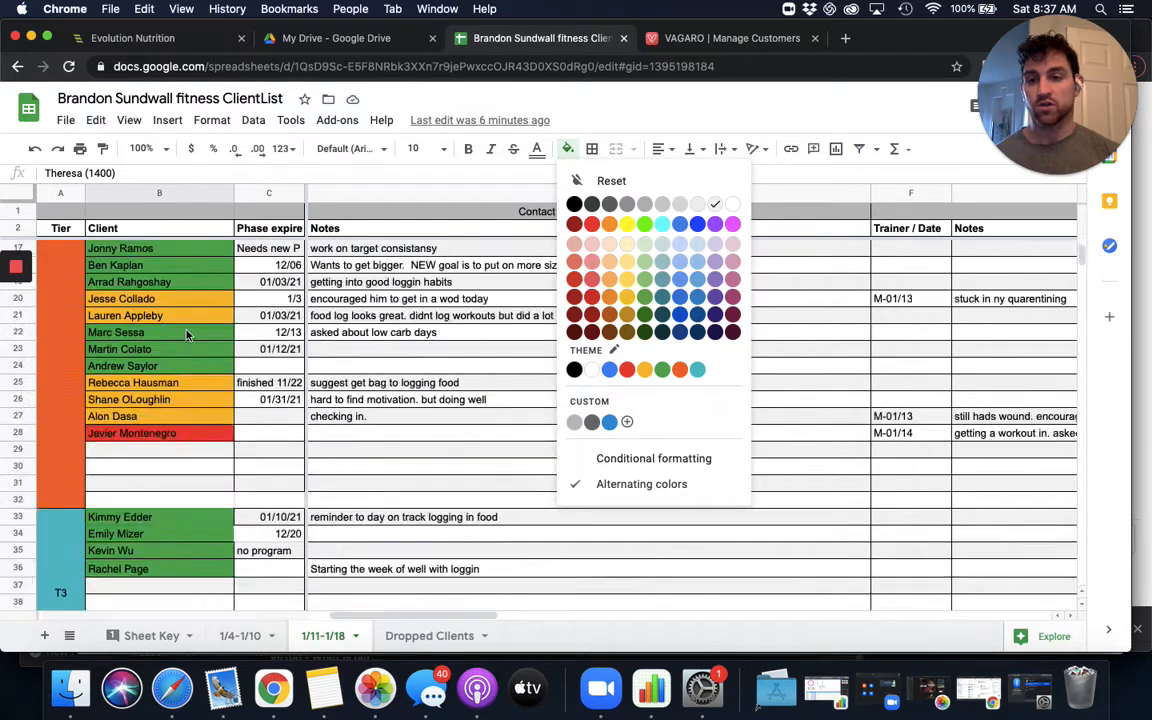
pyautogui.scroll(10, 150, 300)
pyautogui.scroll(-10, 137, 313)
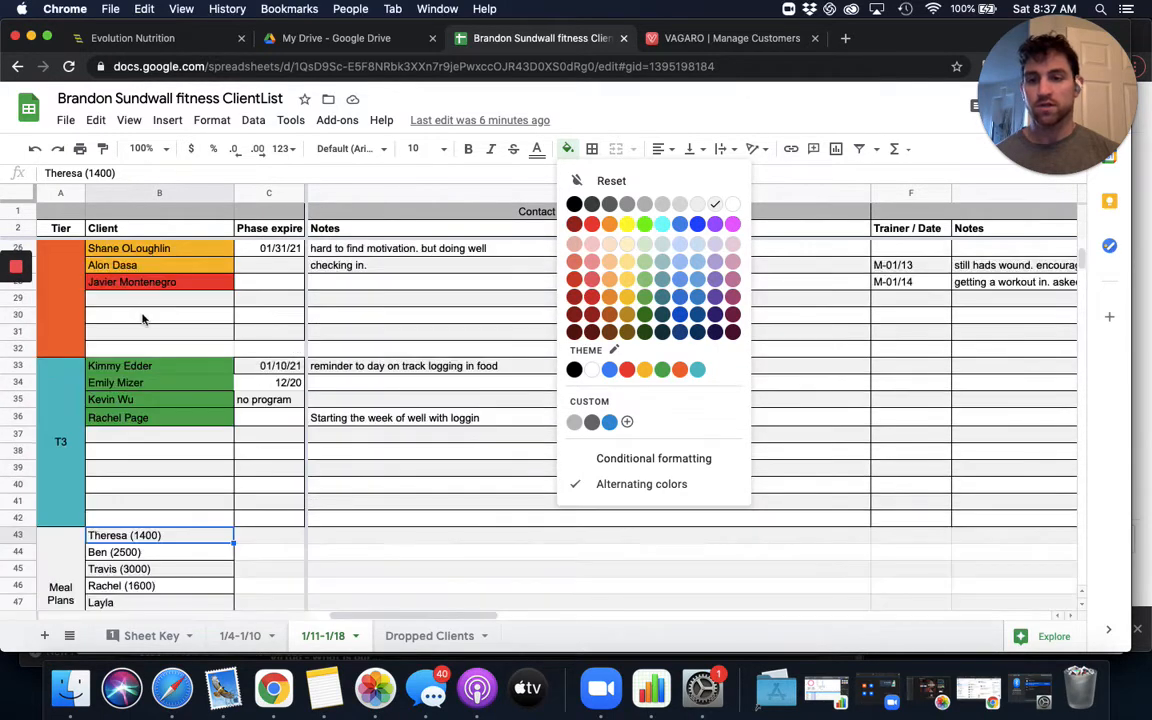
pyautogui.scroll(2, 189, 353)
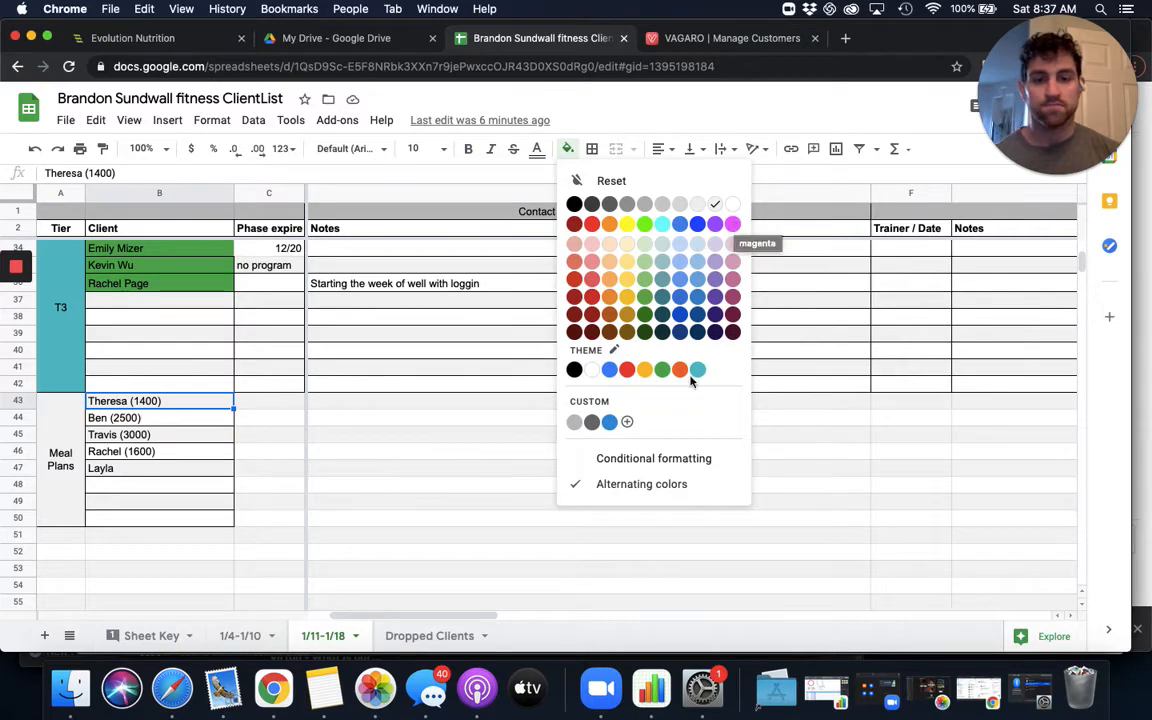
pyautogui.scroll(10, 650, 373)
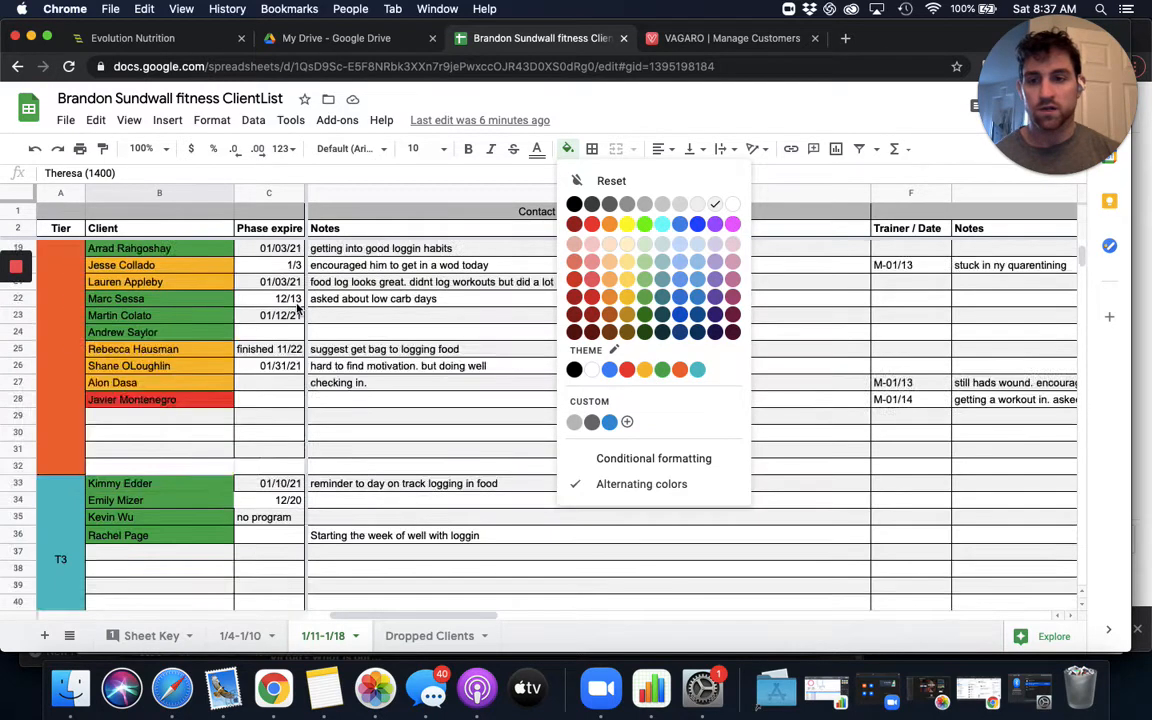
pyautogui.scroll(-5, 700, 300)
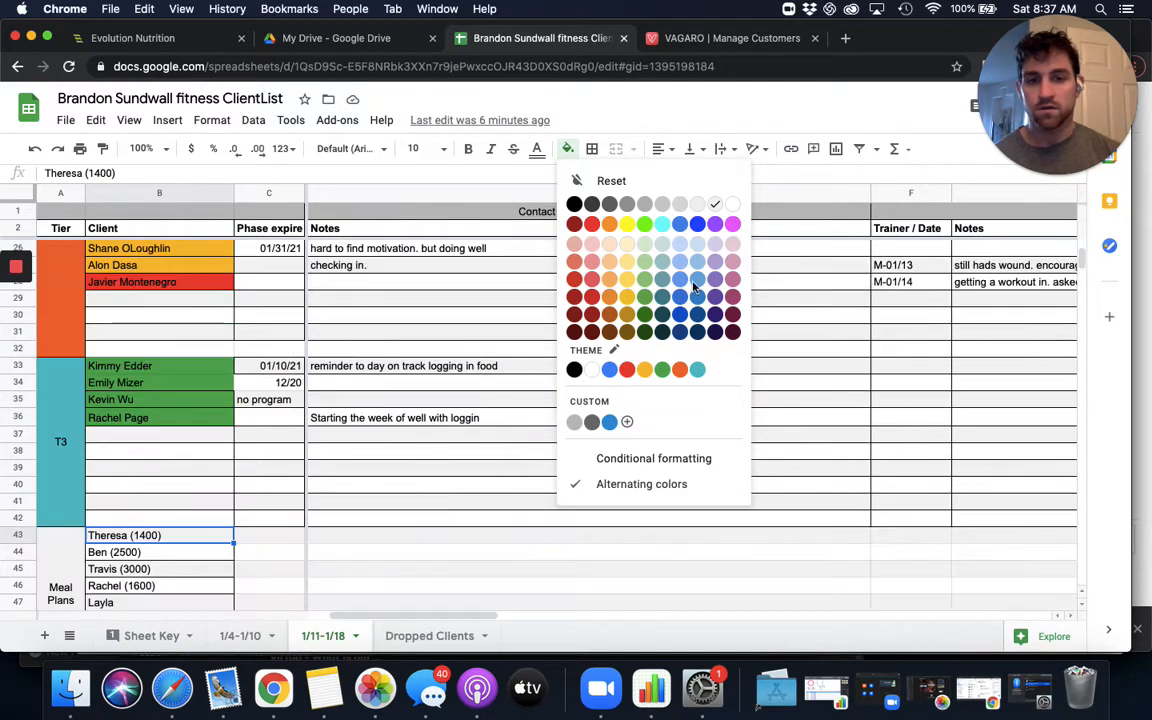
pyautogui.click(733, 223)
pyautogui.scroll(-3, 176, 480)
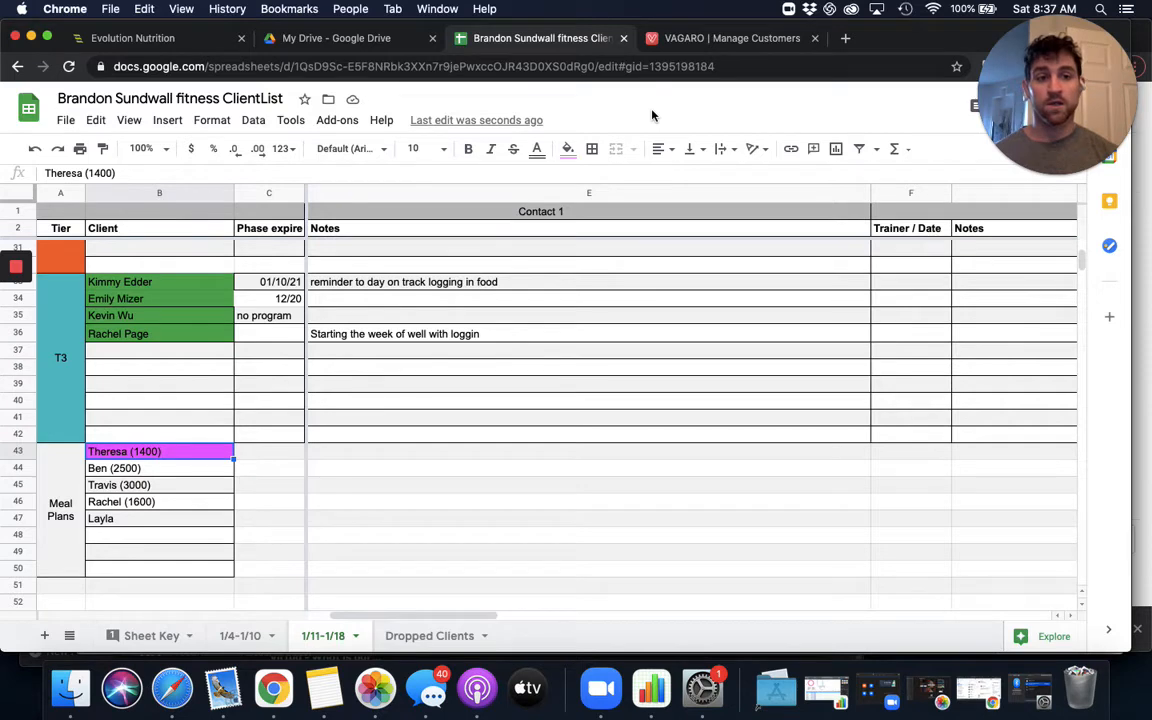
# - Switch back to Evolution Nutrition and open the meal plans in the Personal Database
pyautogui.click(150, 38)
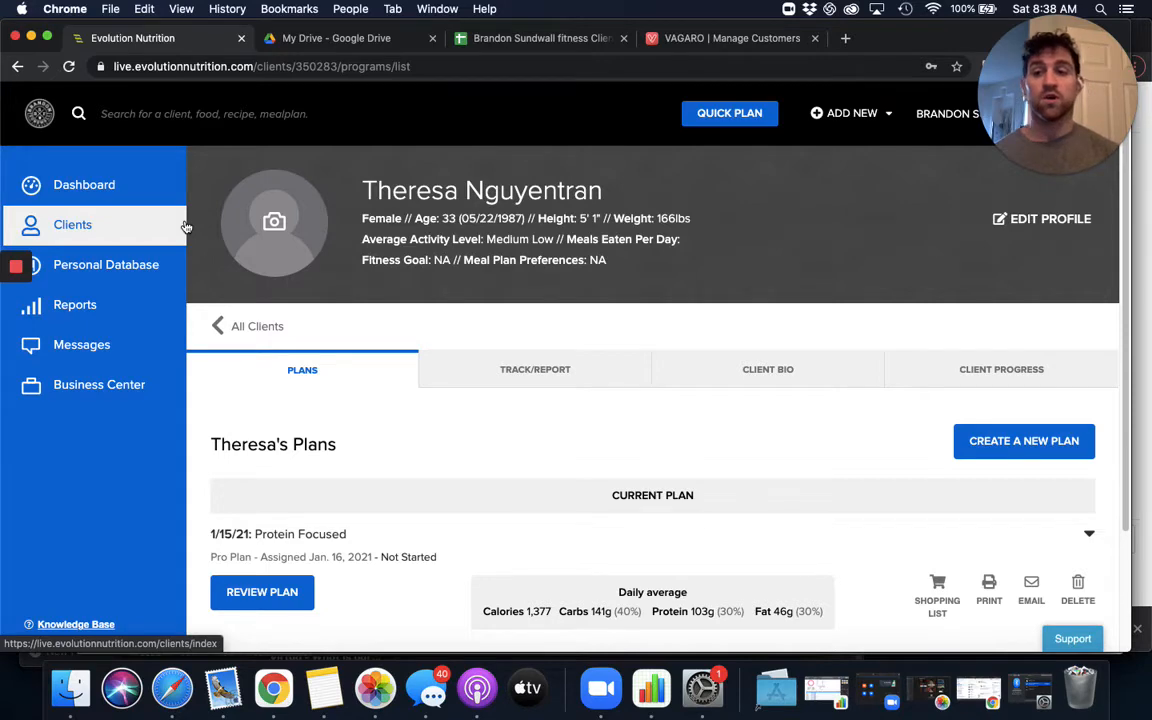
pyautogui.click(108, 265)
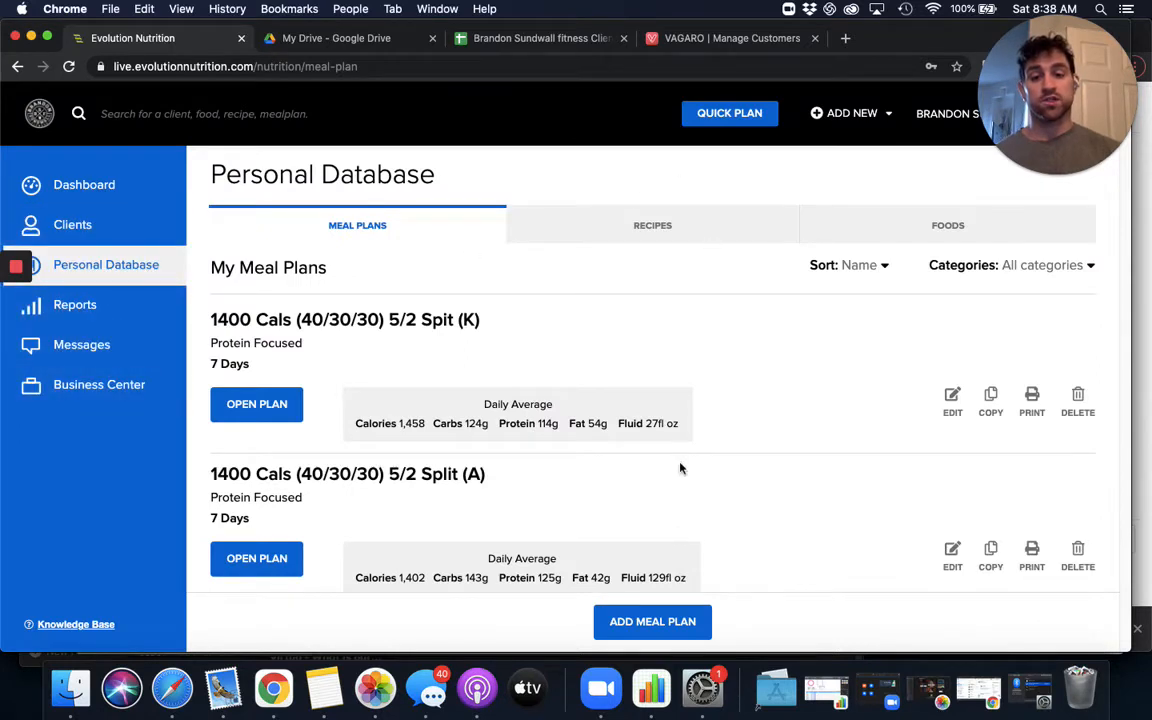
pyautogui.click(680, 625)
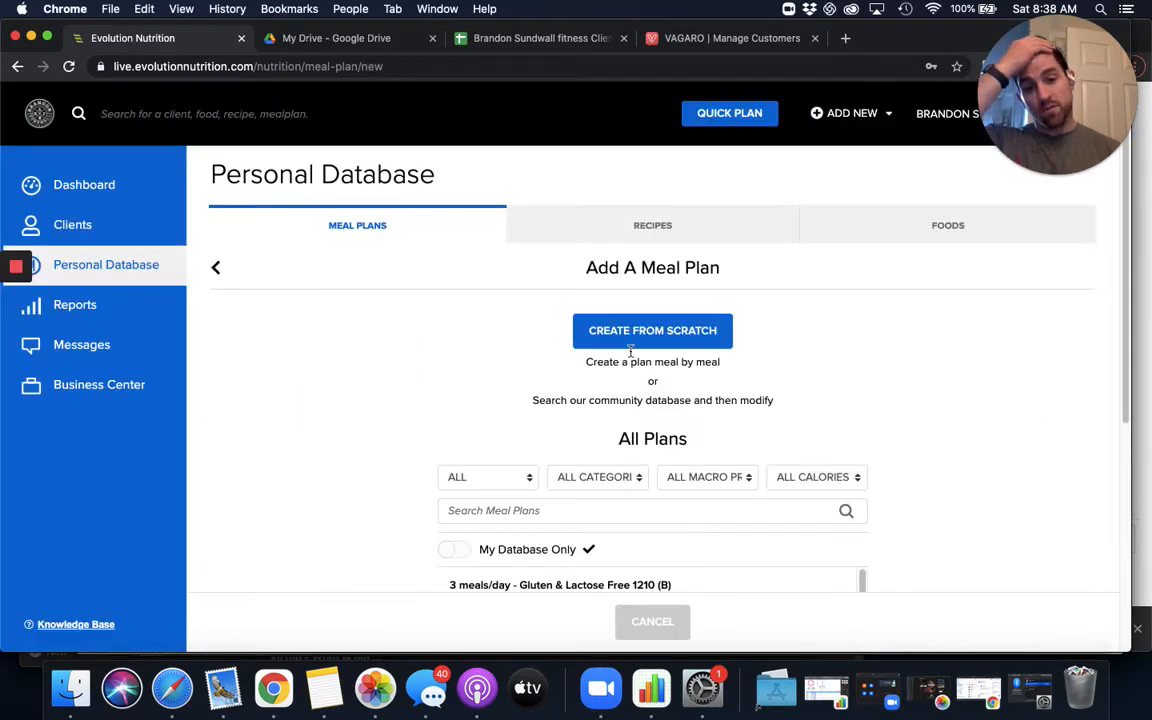
pyautogui.click(664, 335)
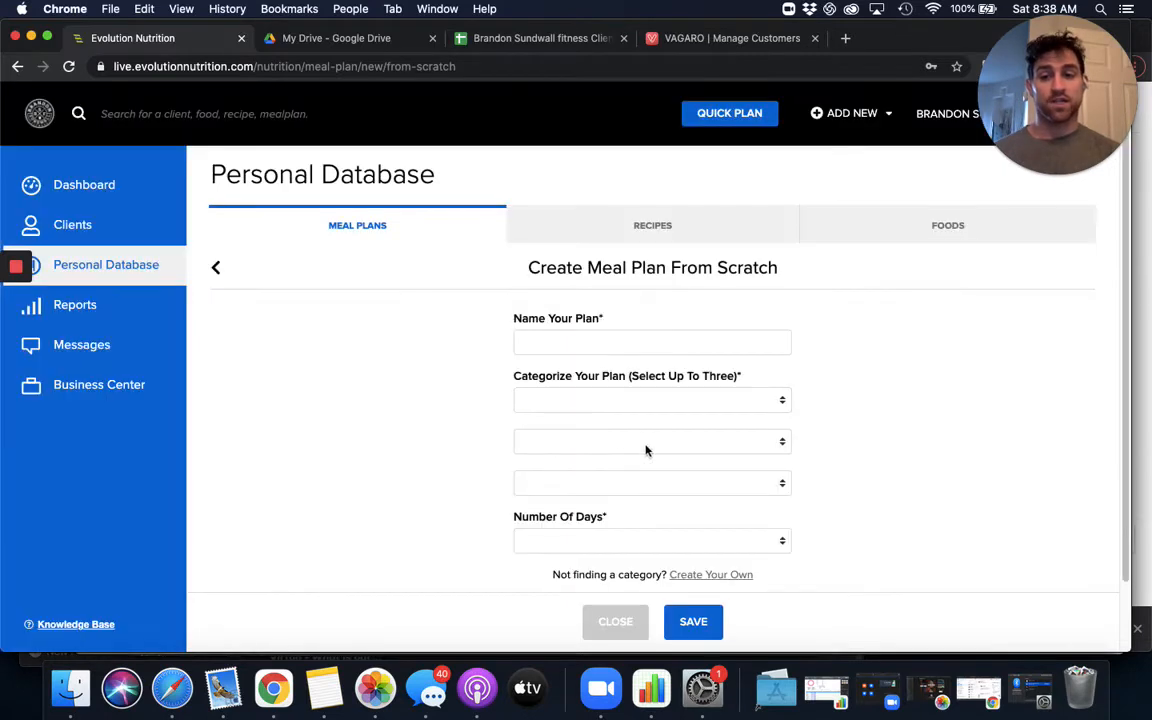
pyautogui.click(581, 340)
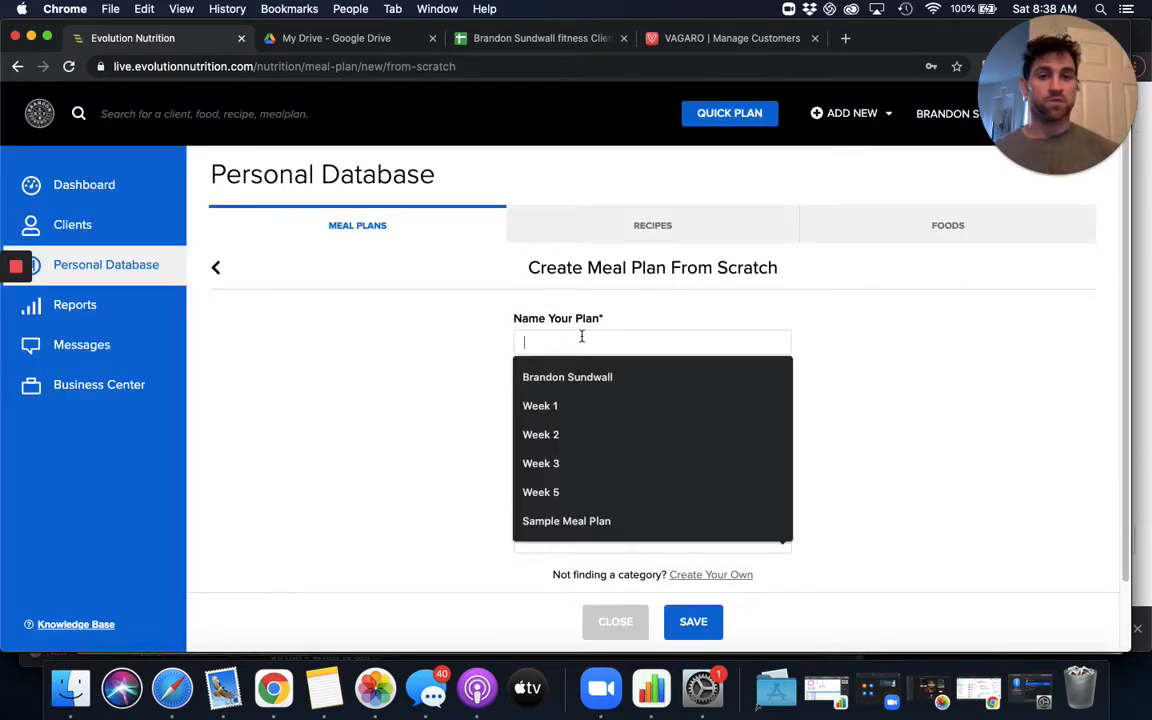
pyautogui.click(510, 40)
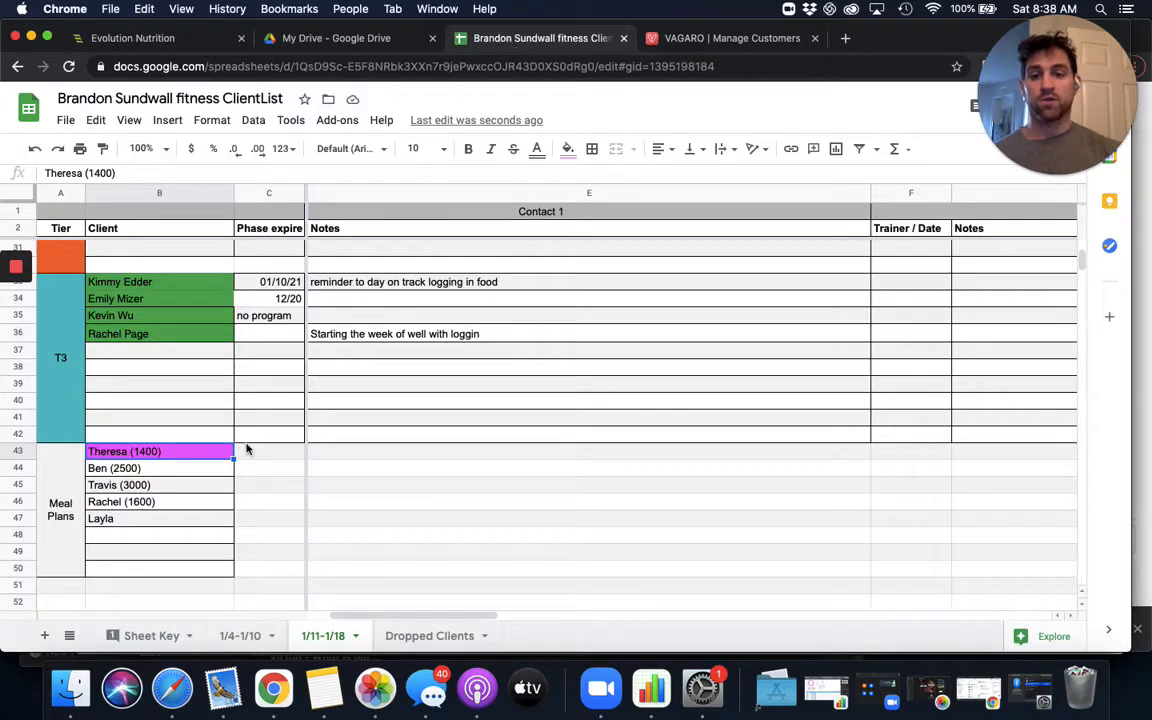
pyautogui.click(207, 42)
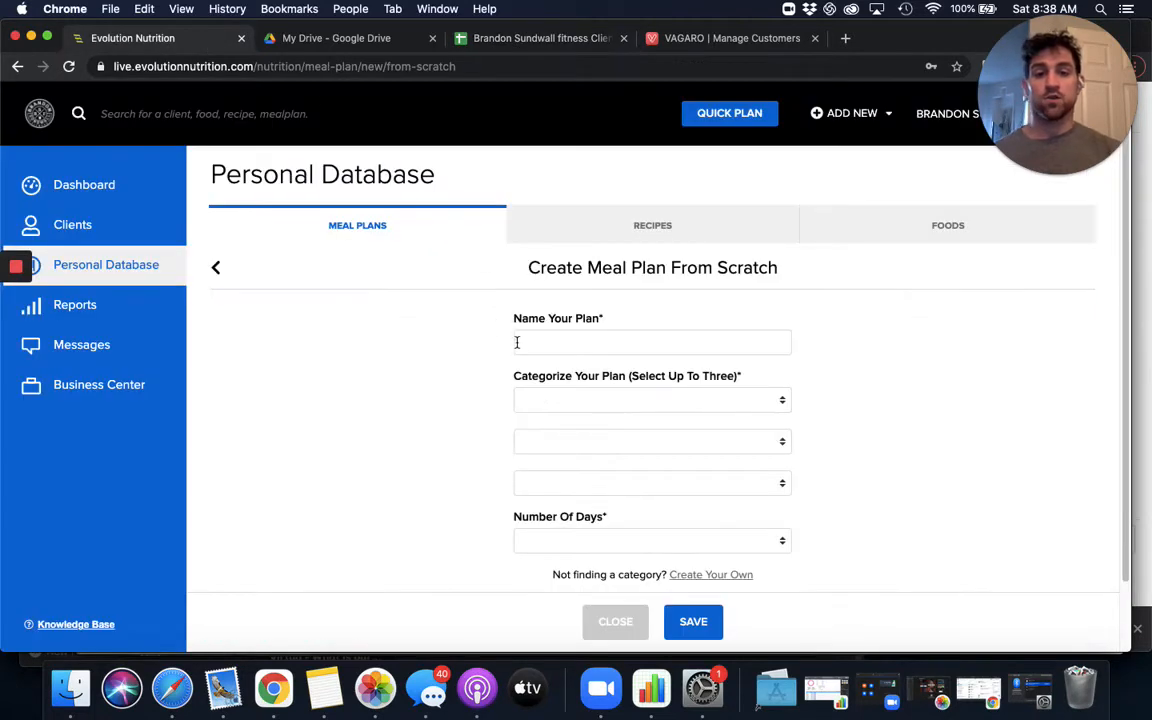
pyautogui.write('2500')
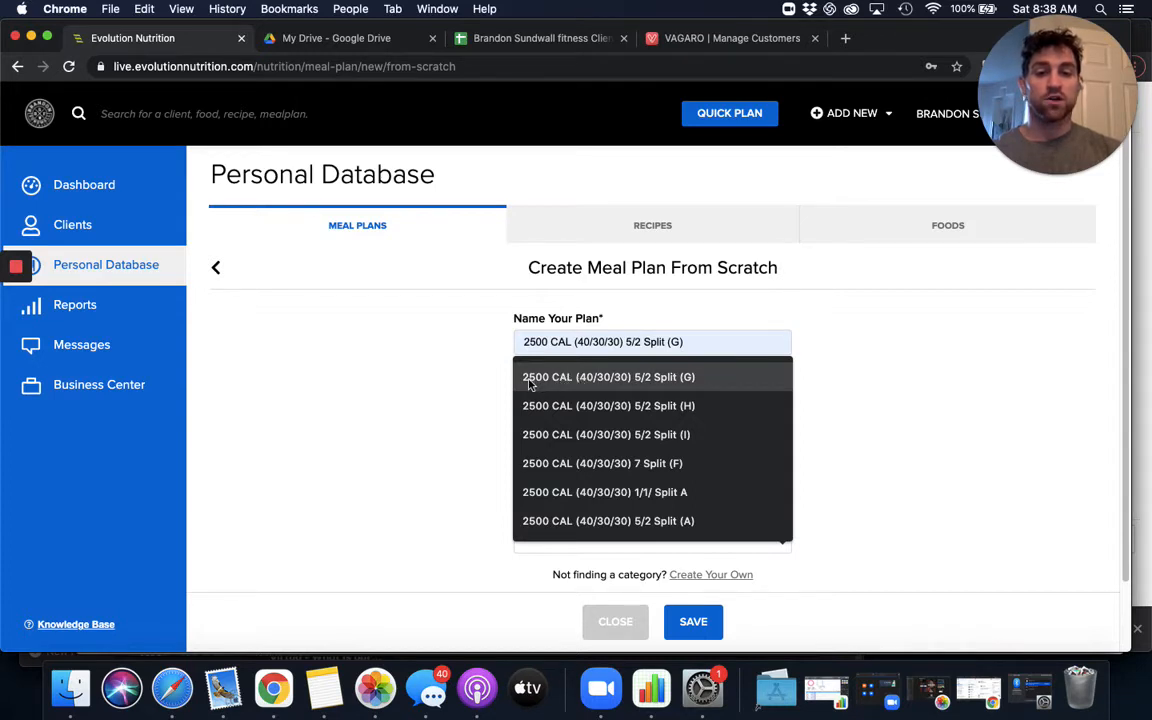
pyautogui.click(123, 276)
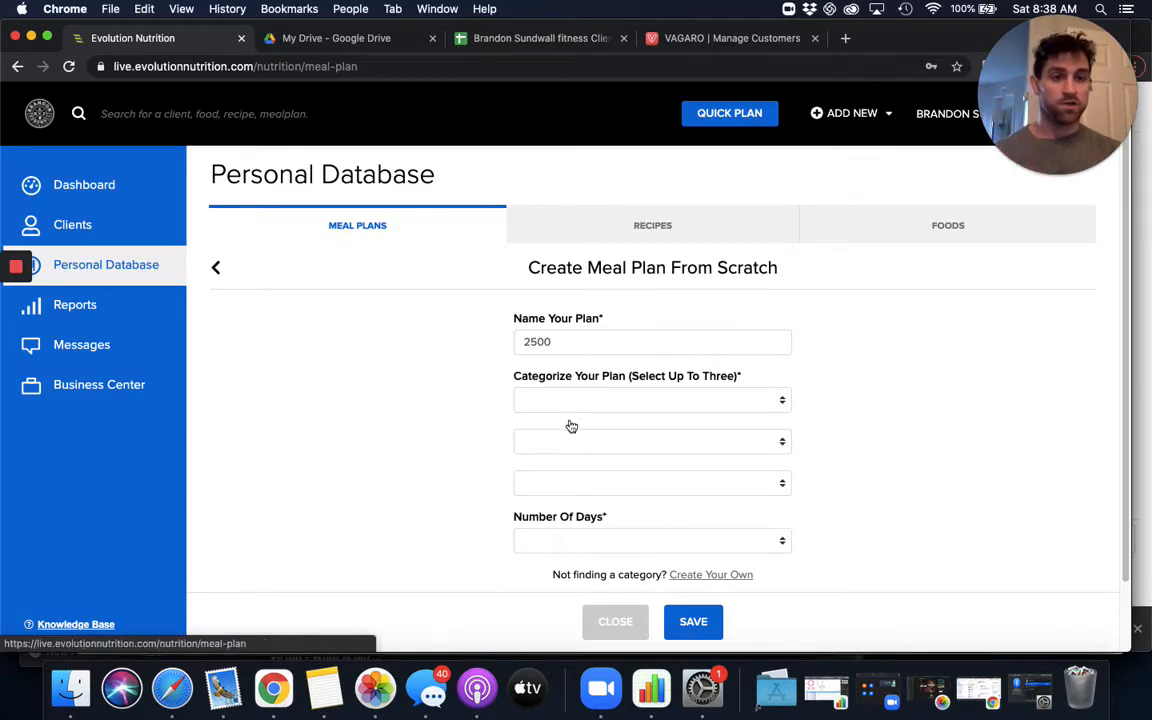
# - Look through the saved 2500-calorie meal plans and check which letters the 2500 CAL (40/30/30) 5/2 Split names already use
pyautogui.scroll(-10, 362, 378)
pyautogui.scroll(-20, 362, 378)
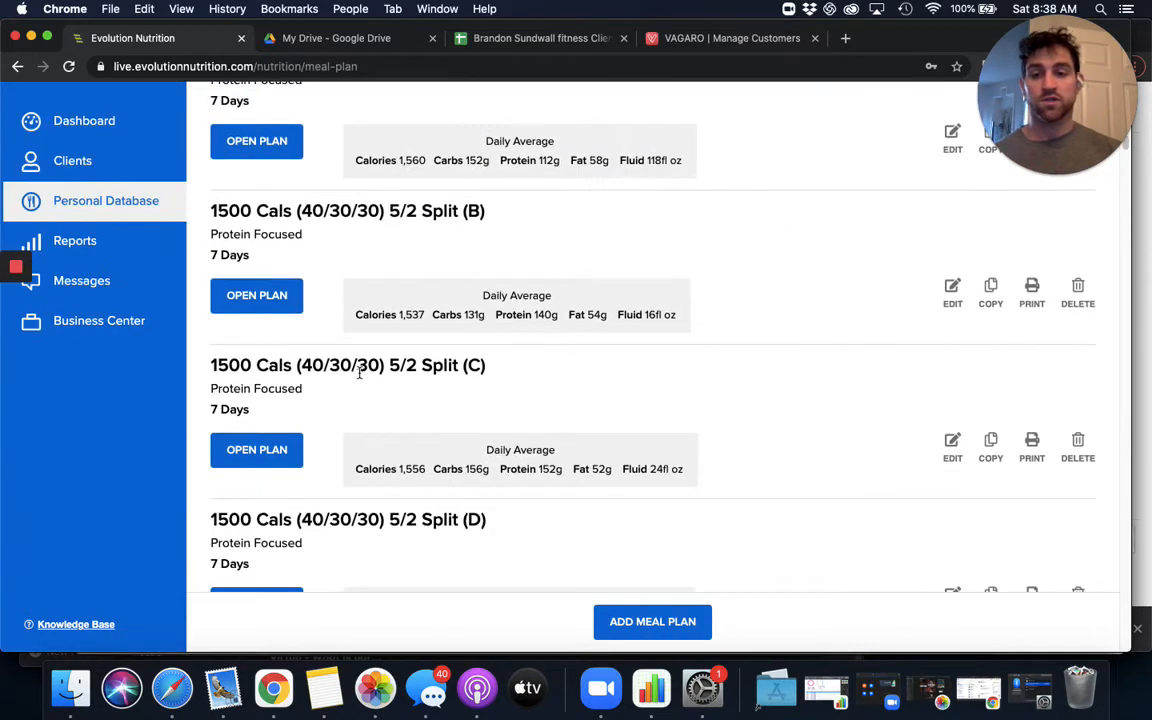
pyautogui.scroll(-20, 346, 380)
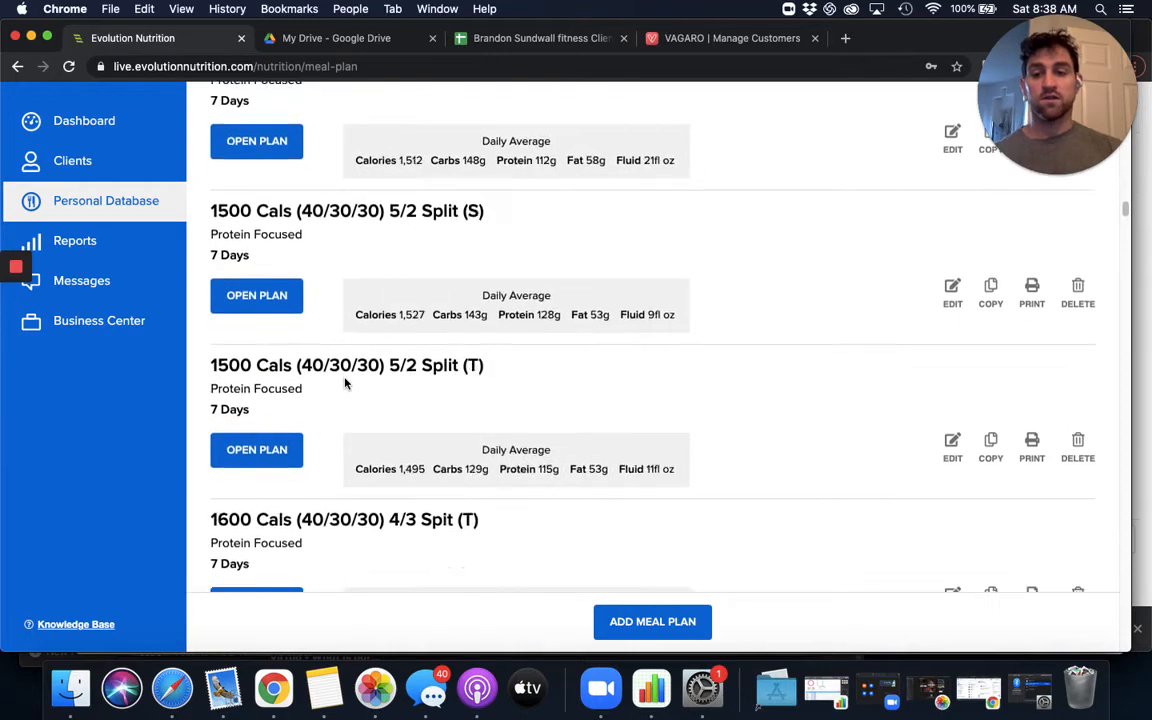
pyautogui.scroll(-20, 343, 384)
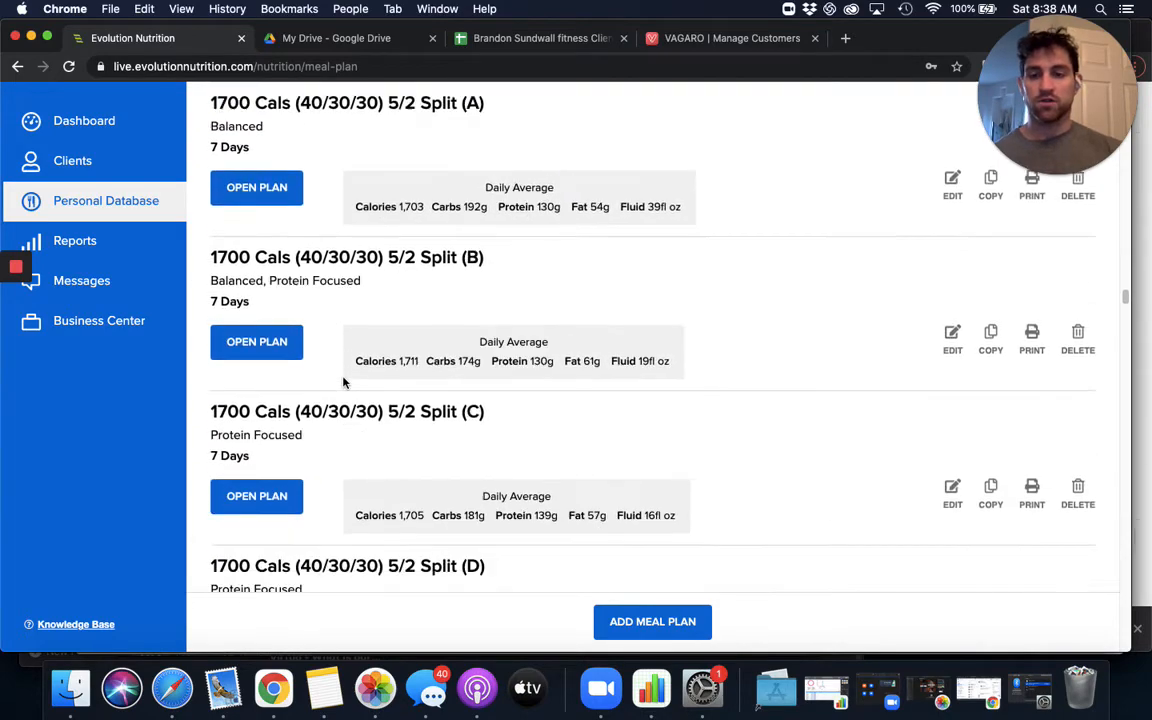
pyautogui.scroll(-8, 343, 383)
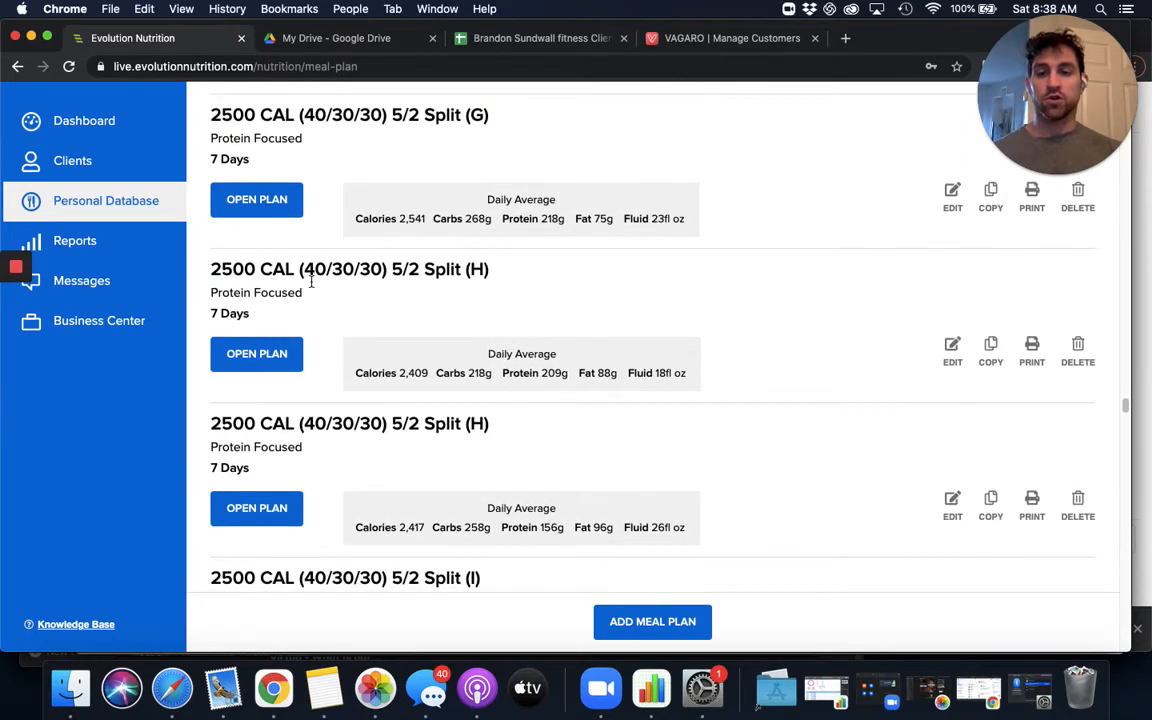
pyautogui.scroll(-10, 474, 423)
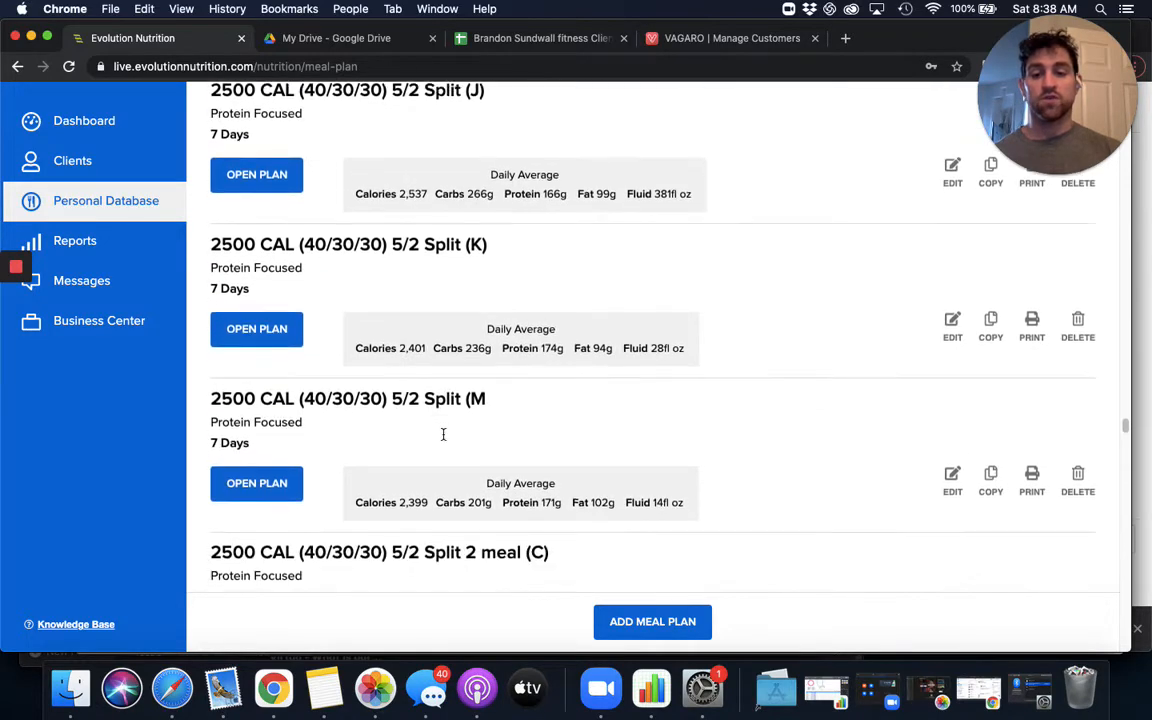
pyautogui.scroll(-5, 443, 434)
pyautogui.scroll(-8, 463, 447)
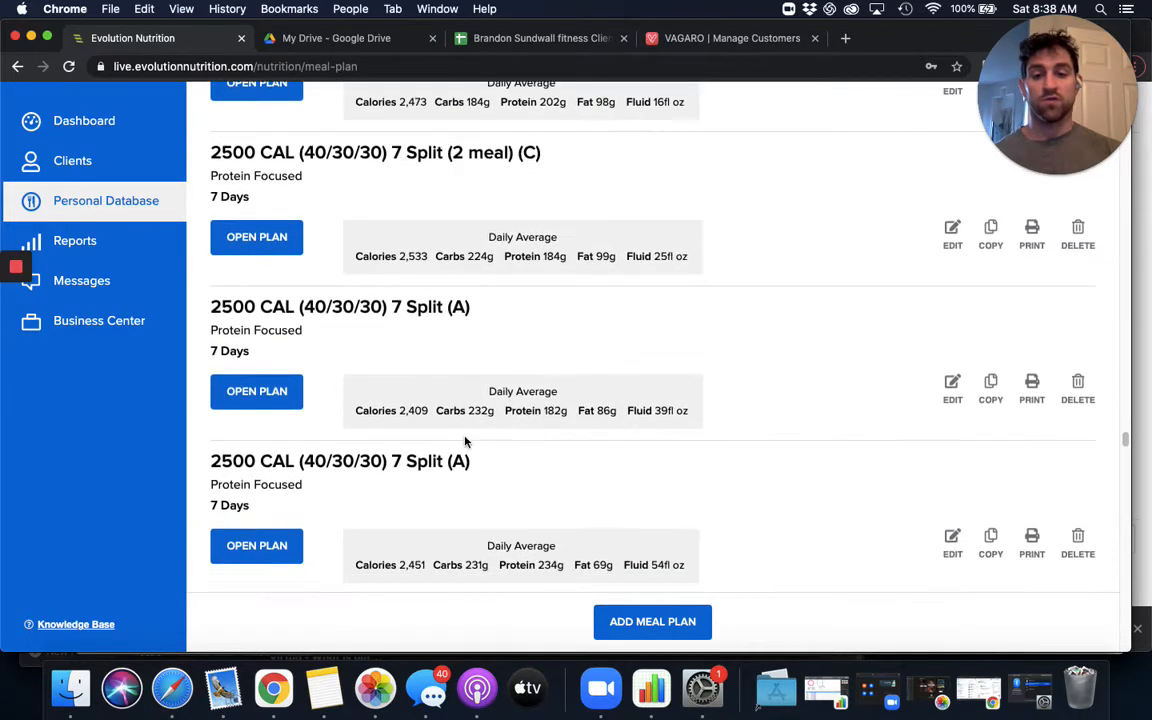
pyautogui.scroll(-3, 400, 396)
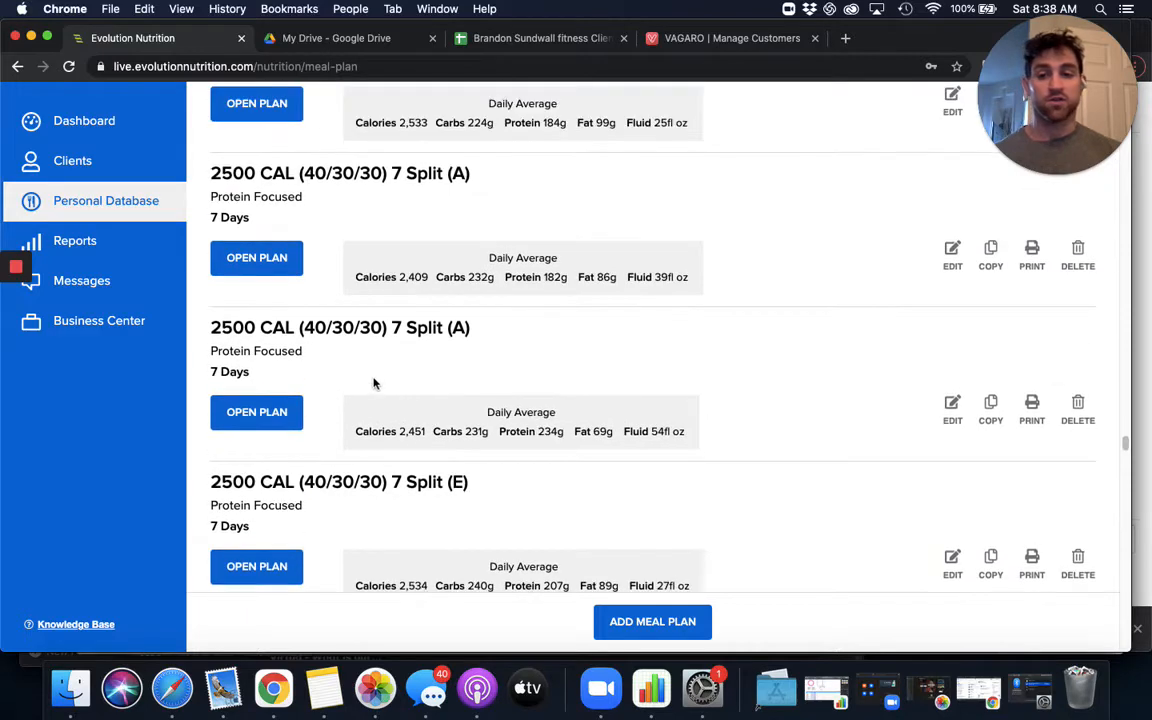
pyautogui.scroll(20, 374, 383)
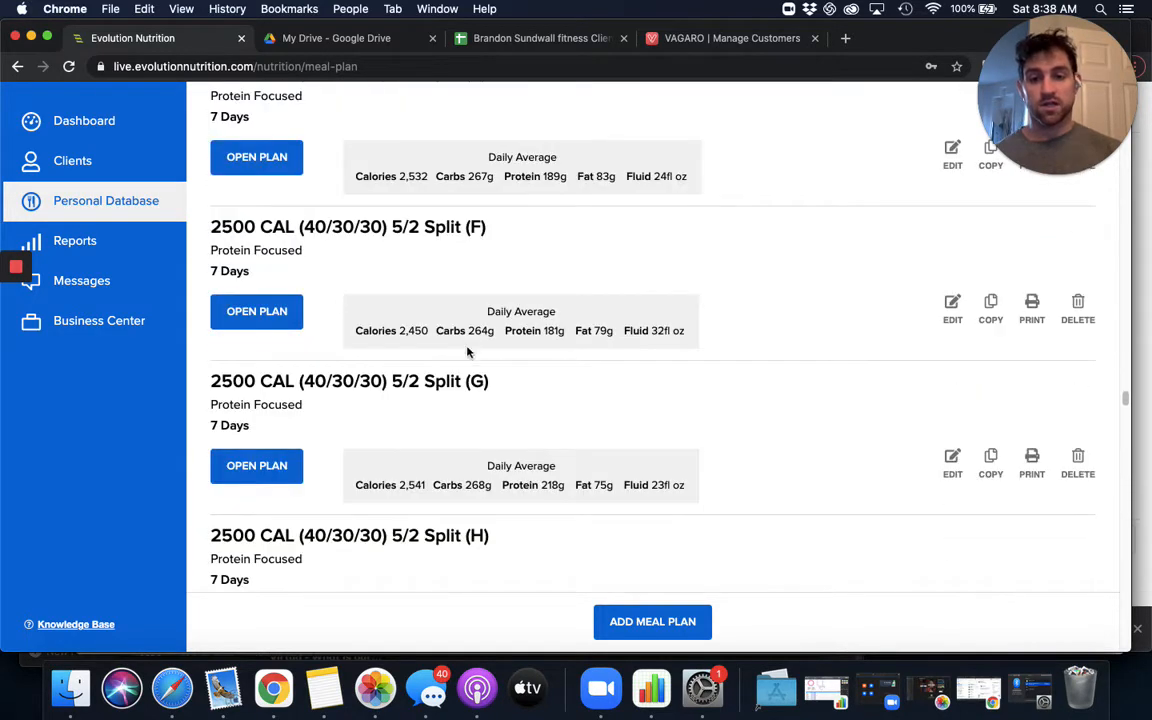
pyautogui.scroll(-20, 499, 484)
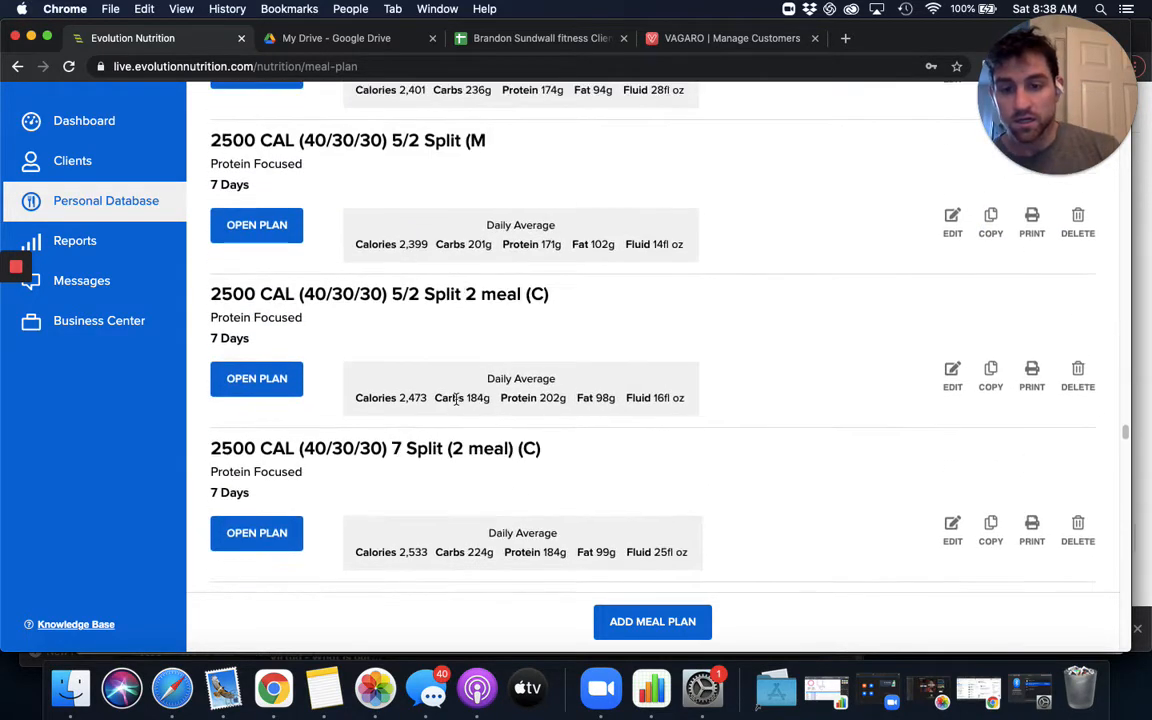
pyautogui.scroll(-20, 408, 419)
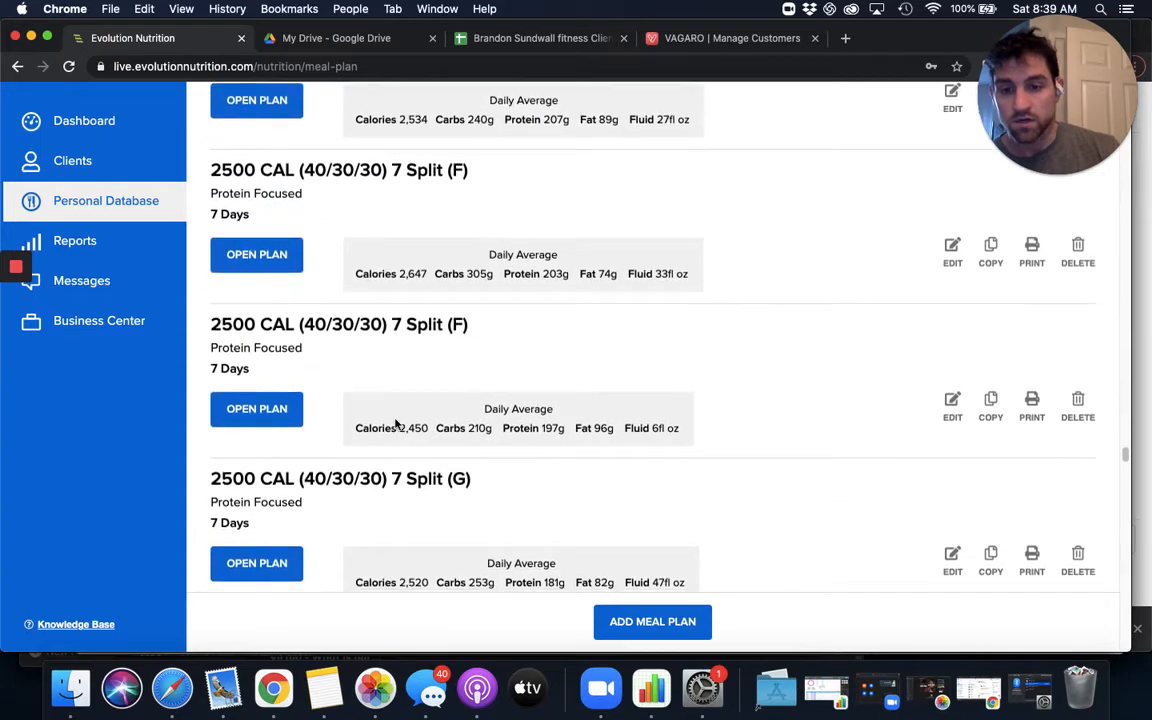
pyautogui.scroll(20, 396, 420)
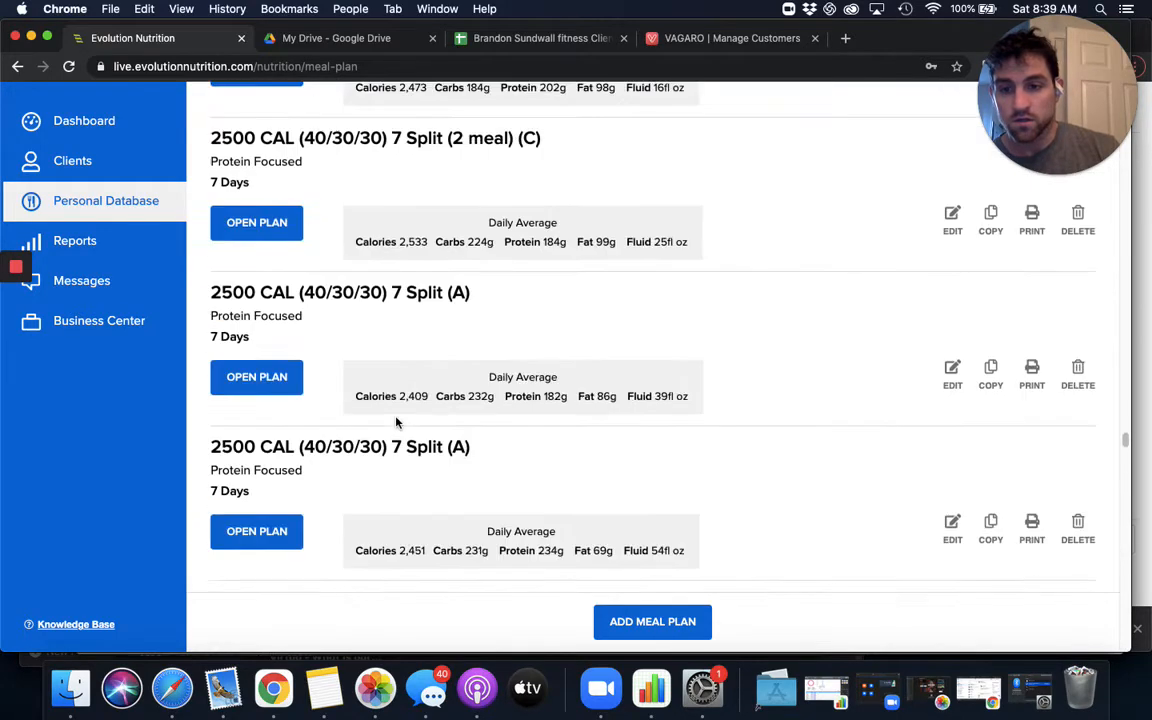
pyautogui.scroll(14, 411, 399)
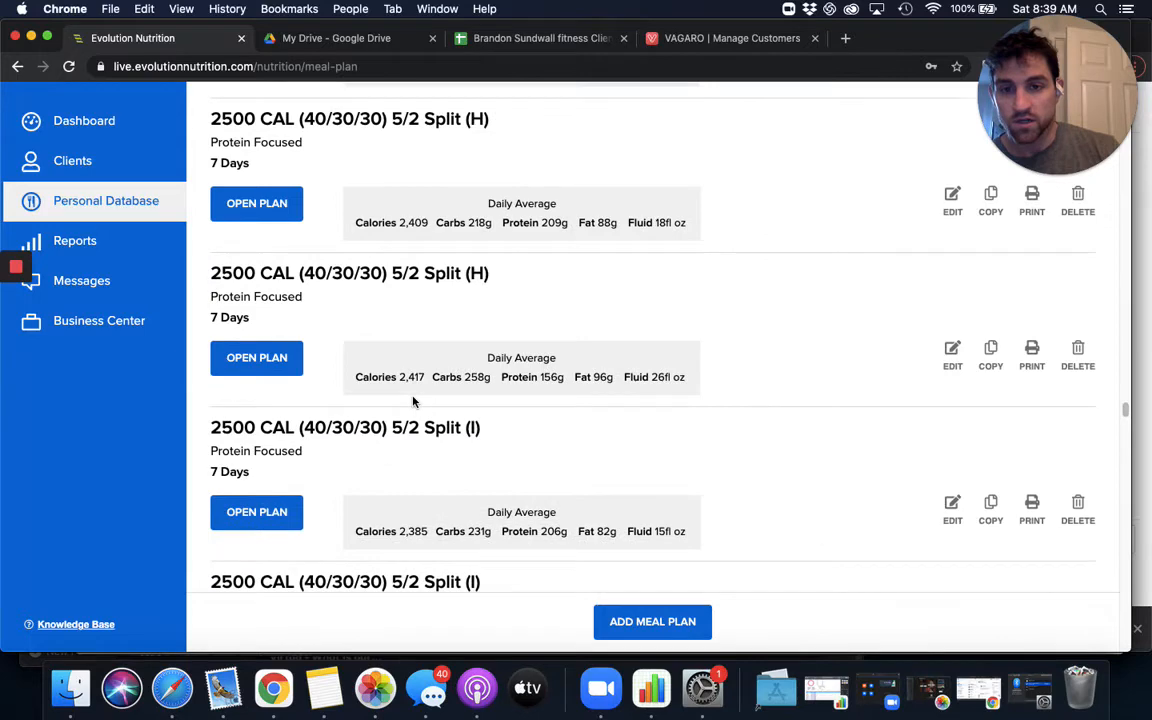
pyautogui.scroll(8, 386, 288)
pyautogui.scroll(-4, 465, 341)
pyautogui.scroll(-5, 445, 374)
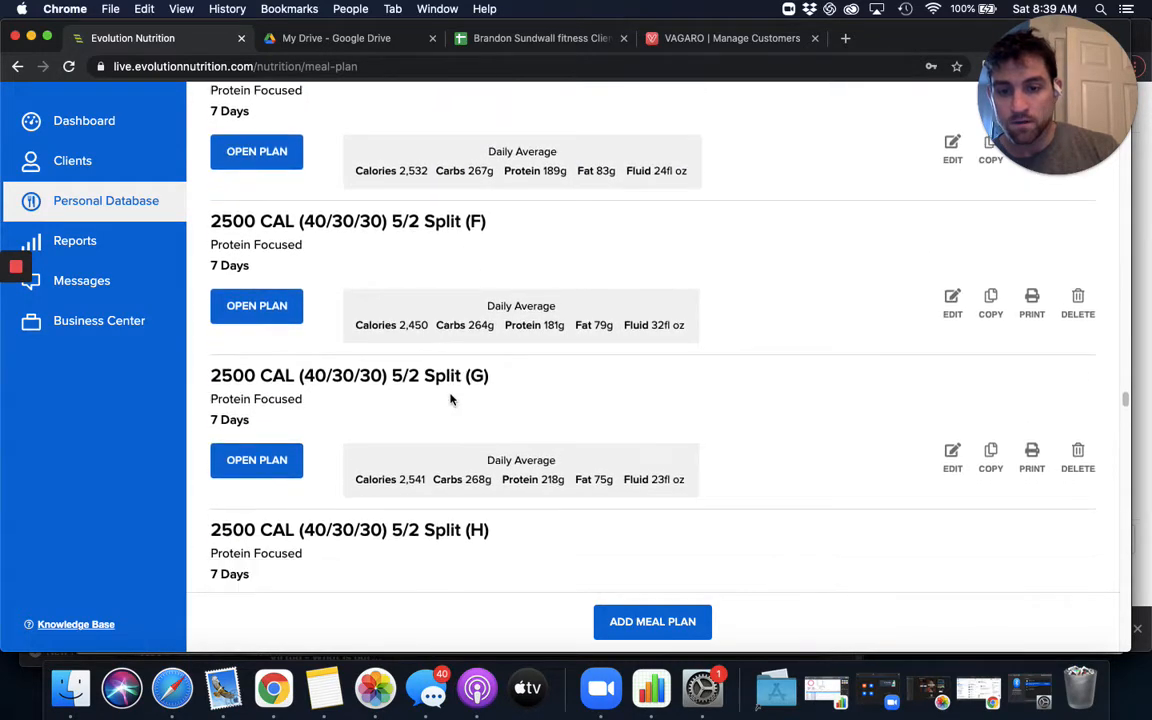
pyautogui.scroll(-5, 451, 404)
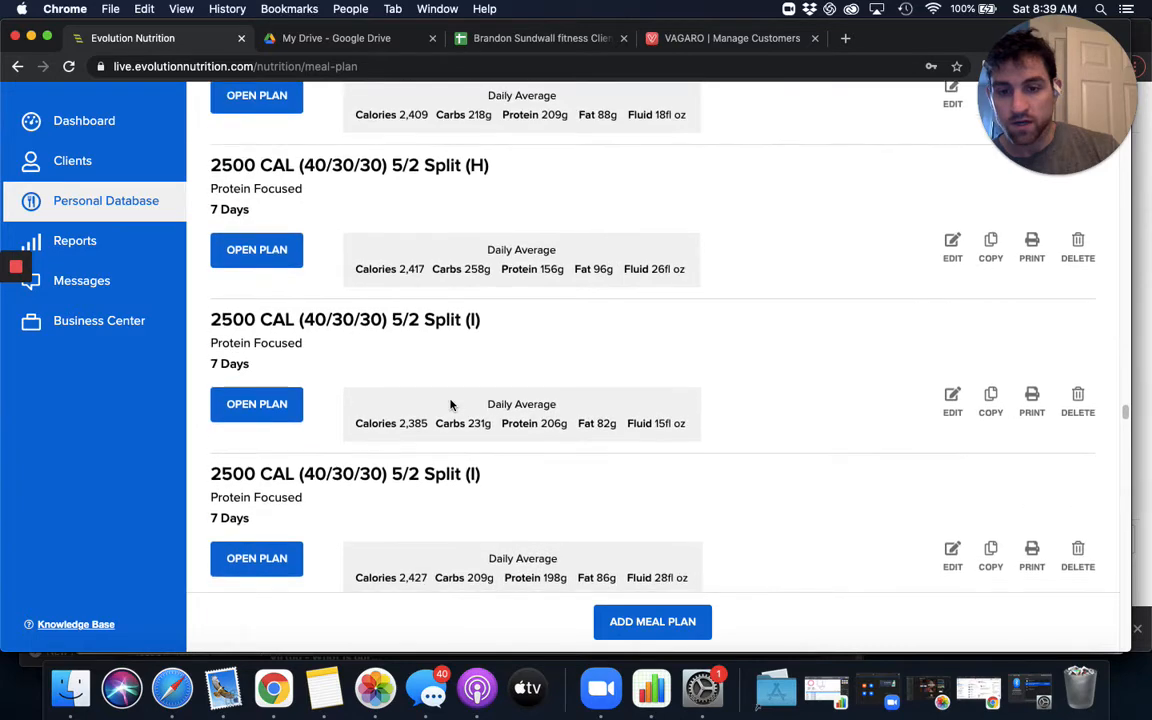
pyautogui.scroll(-5, 451, 404)
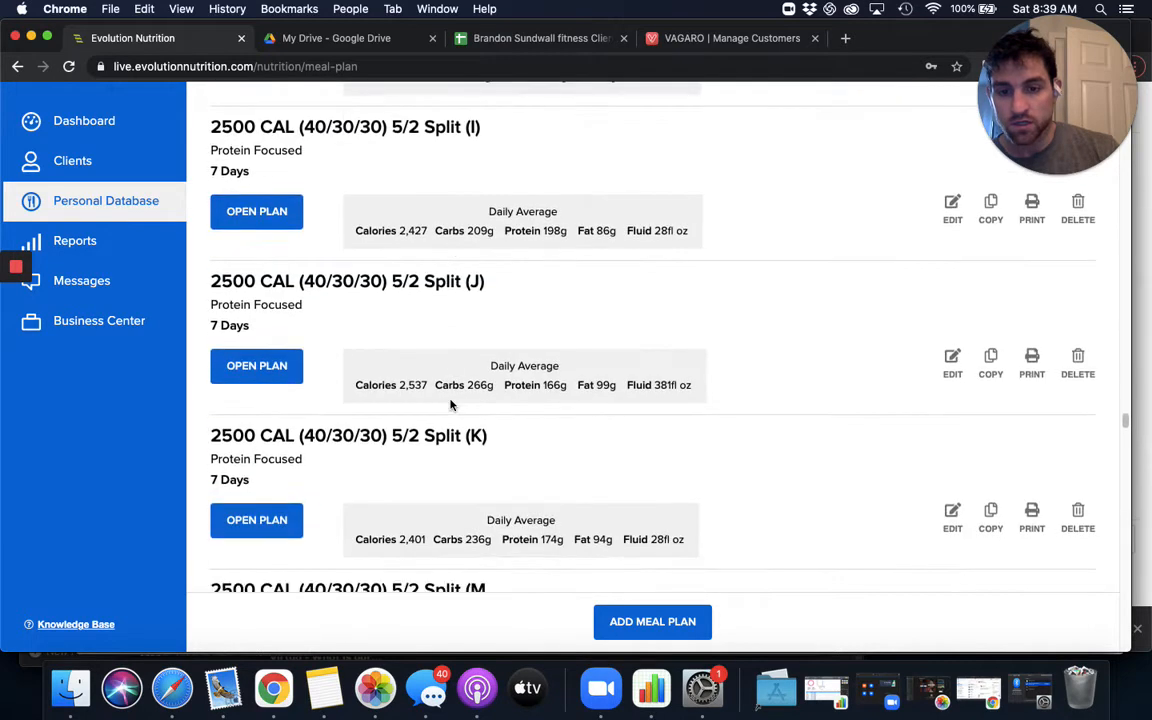
pyautogui.scroll(-5, 451, 404)
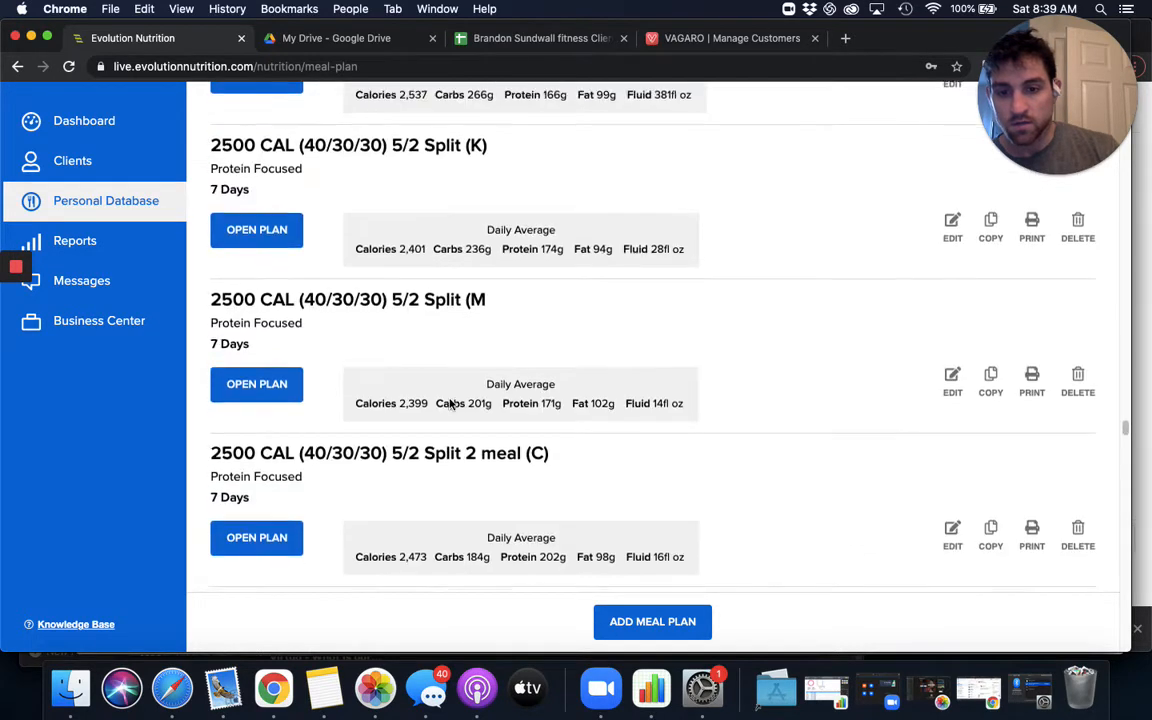
pyautogui.scroll(5, 470, 231)
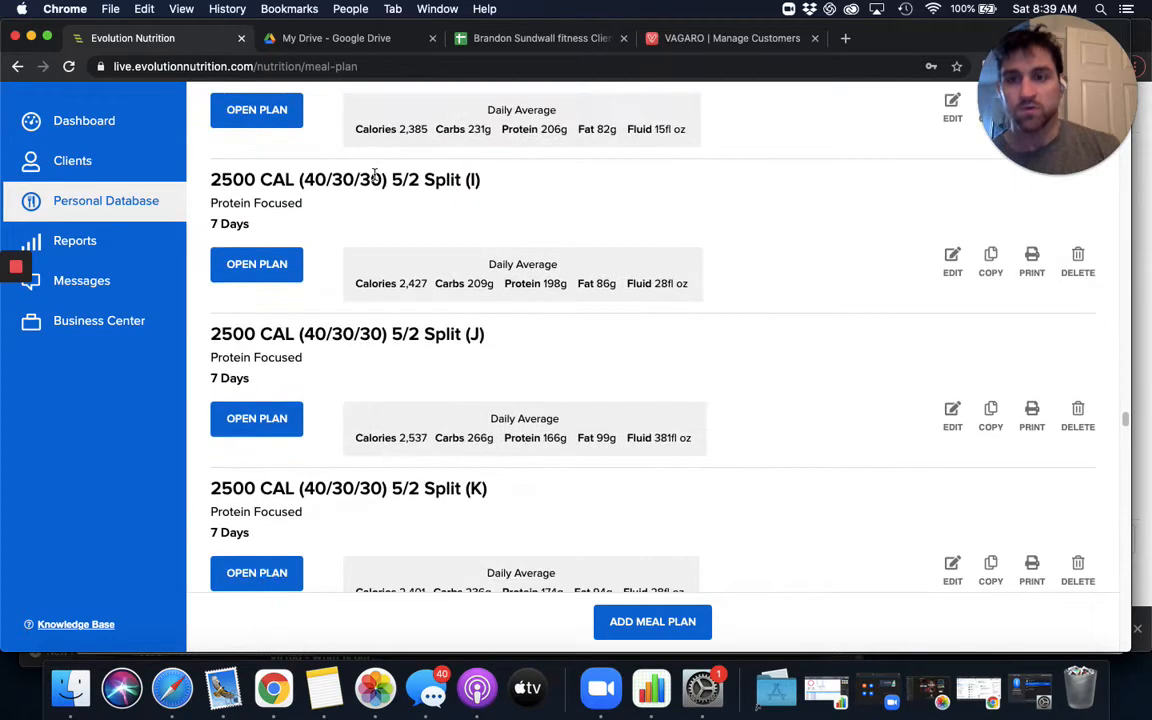
# - Start a new meal plan from scratch and name it 2500 CAL (40/30/30) 5/2 Split (L)
pyautogui.scroll(1, 518, 505)
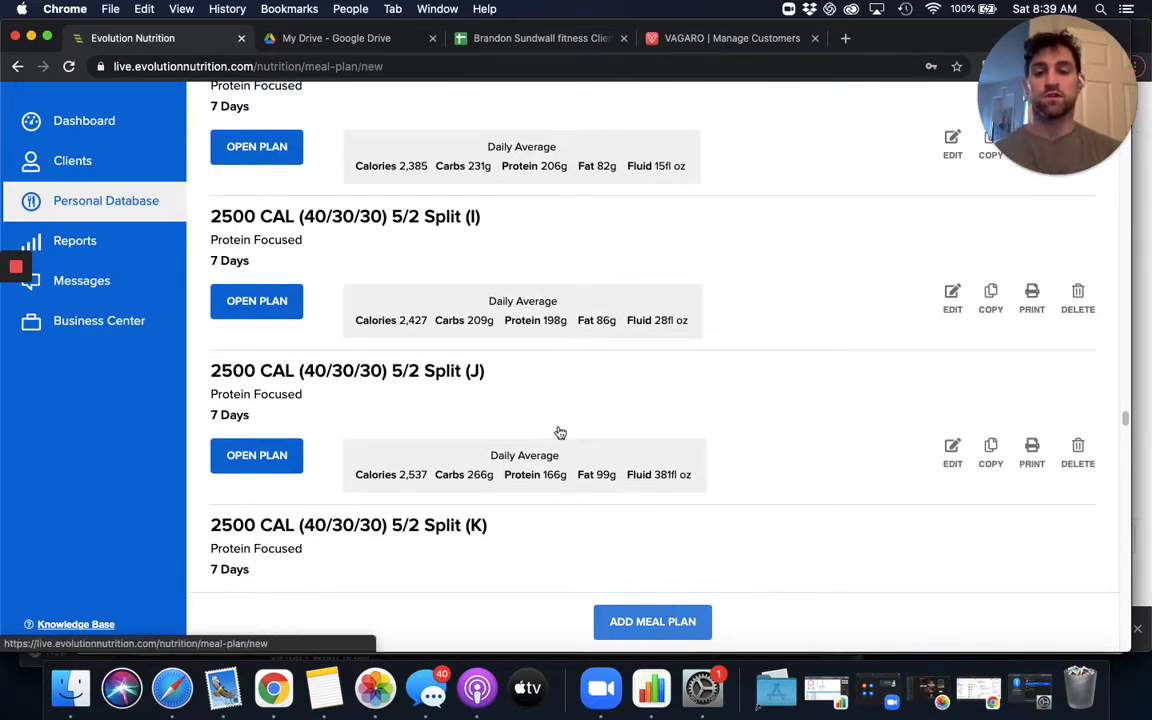
pyautogui.scroll(3, 510, 232)
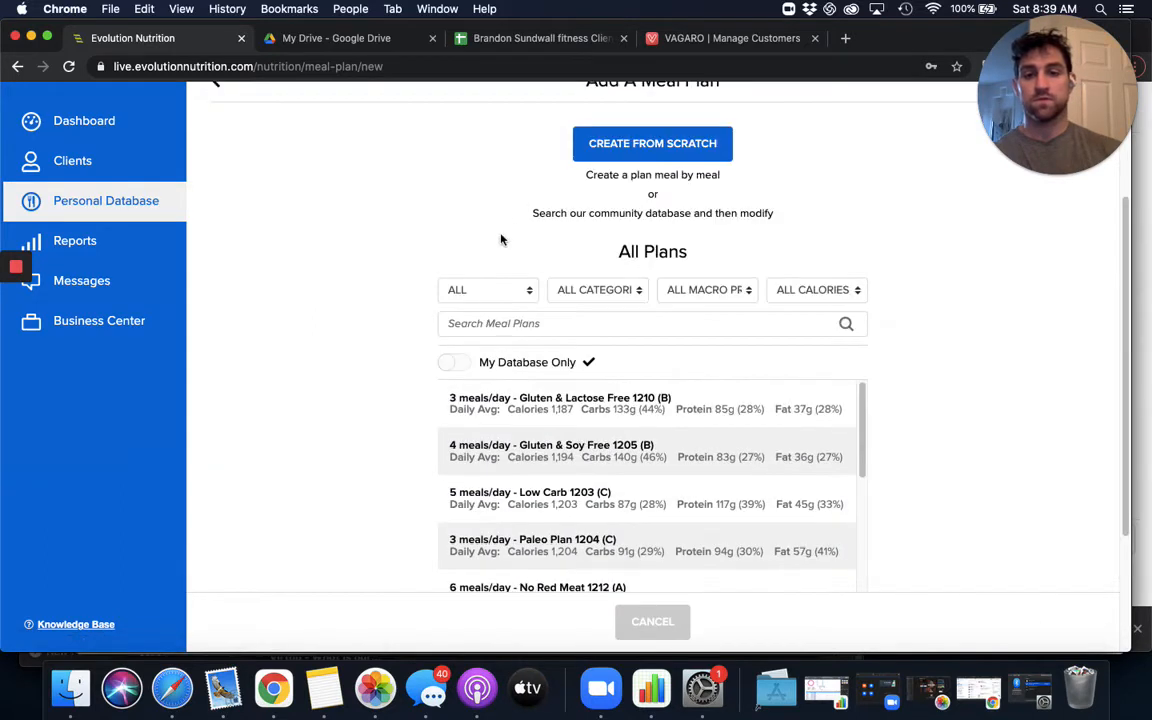
pyautogui.click(549, 142)
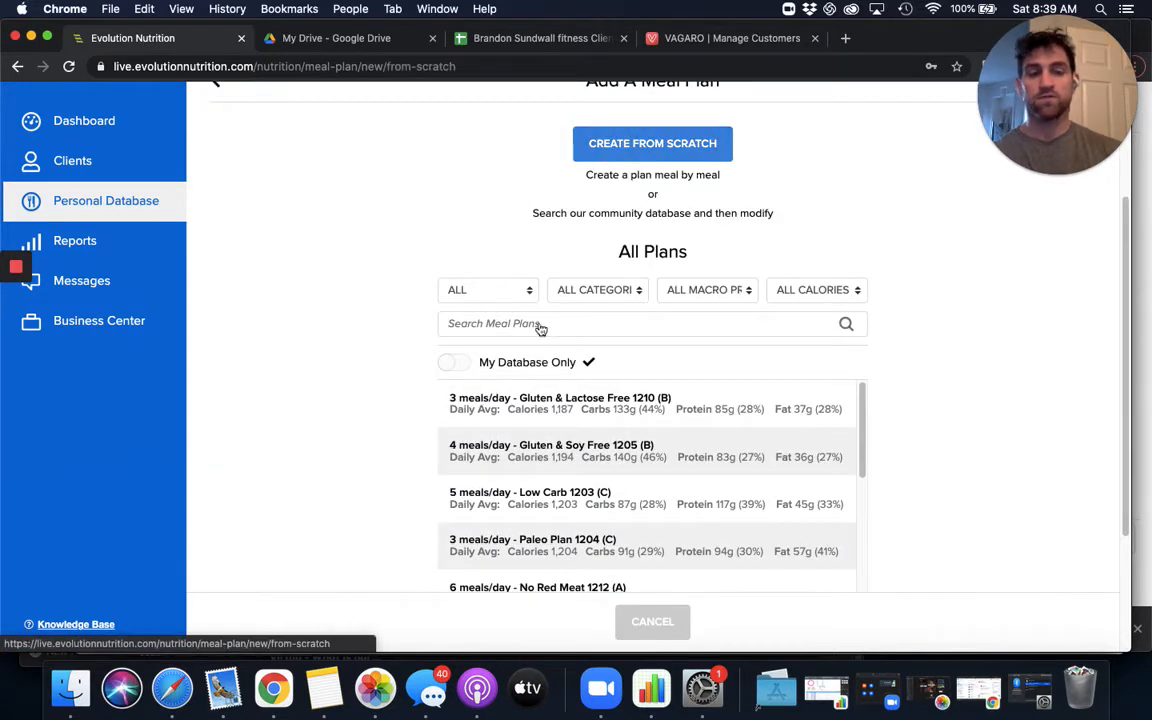
pyautogui.click(556, 265)
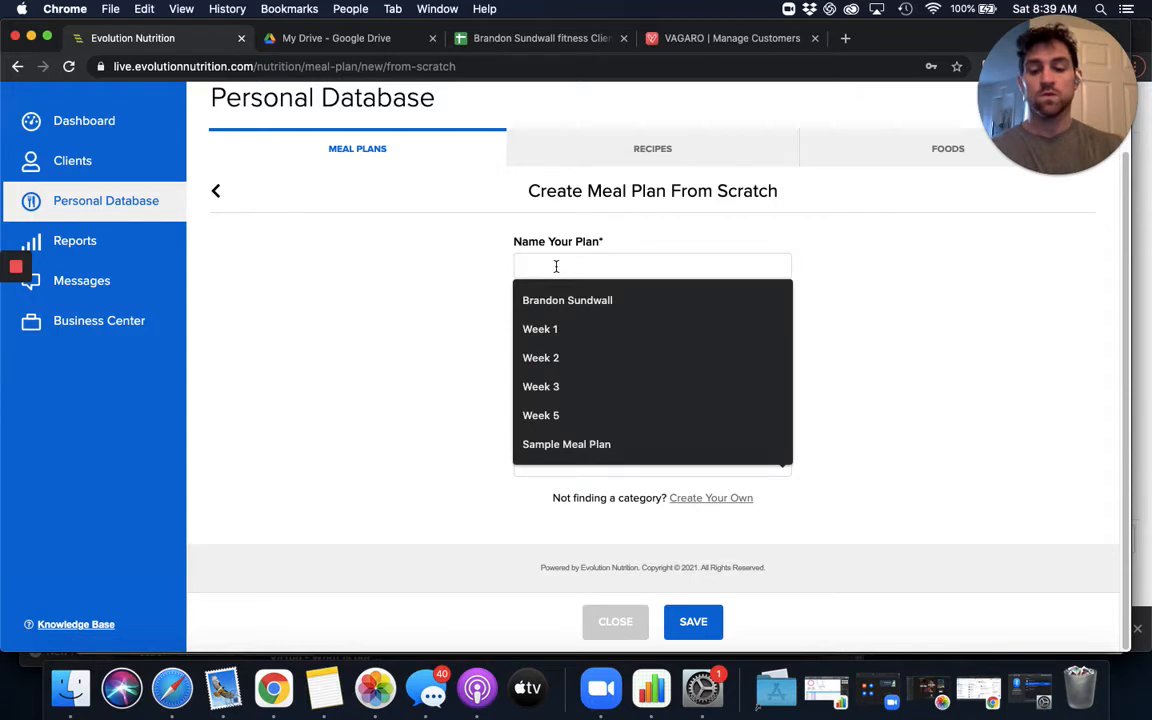
pyautogui.write('25')
pyautogui.press('Down')
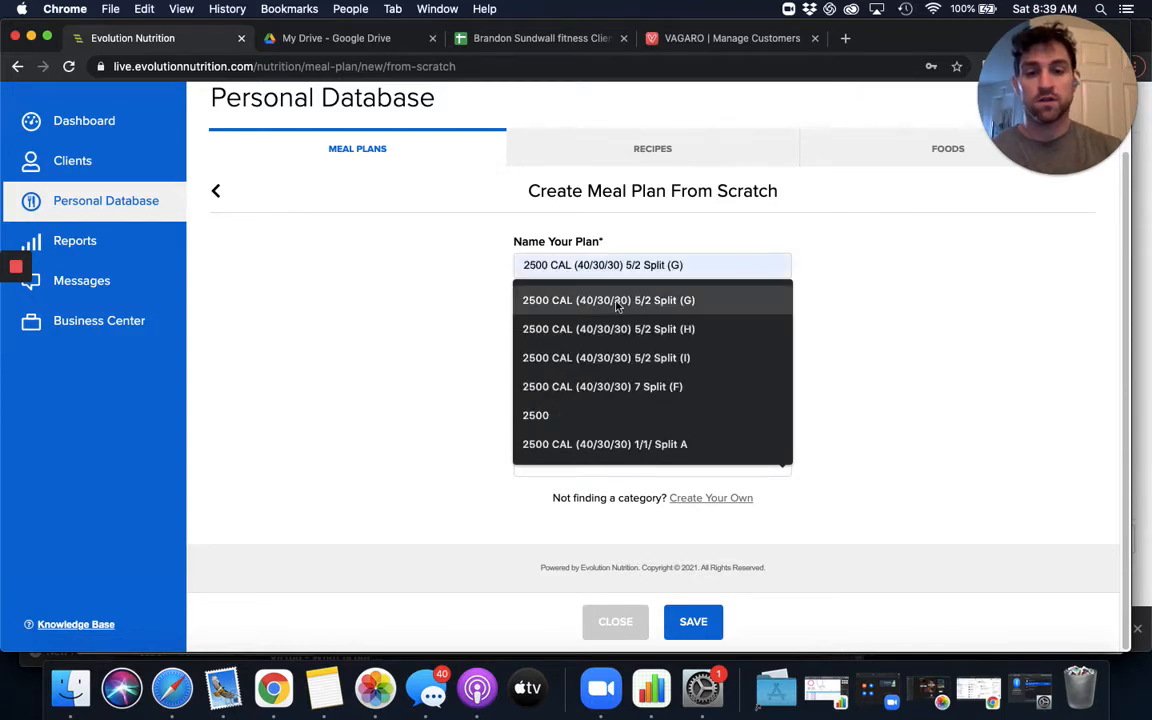
pyautogui.press('Return')
pyautogui.press('BackSpace')
pyautogui.press('BackSpace')
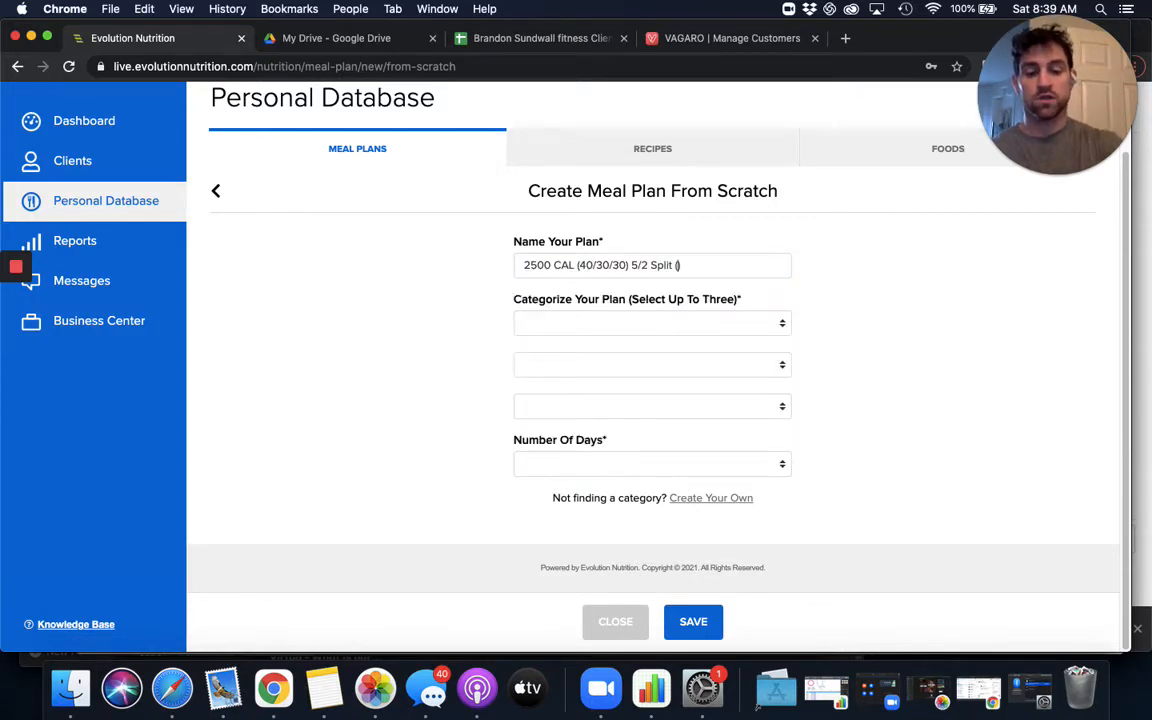
# - Categorize the new plan as Protein Focused, set its length to 7 days, and save it
pyautogui.click(717, 335)
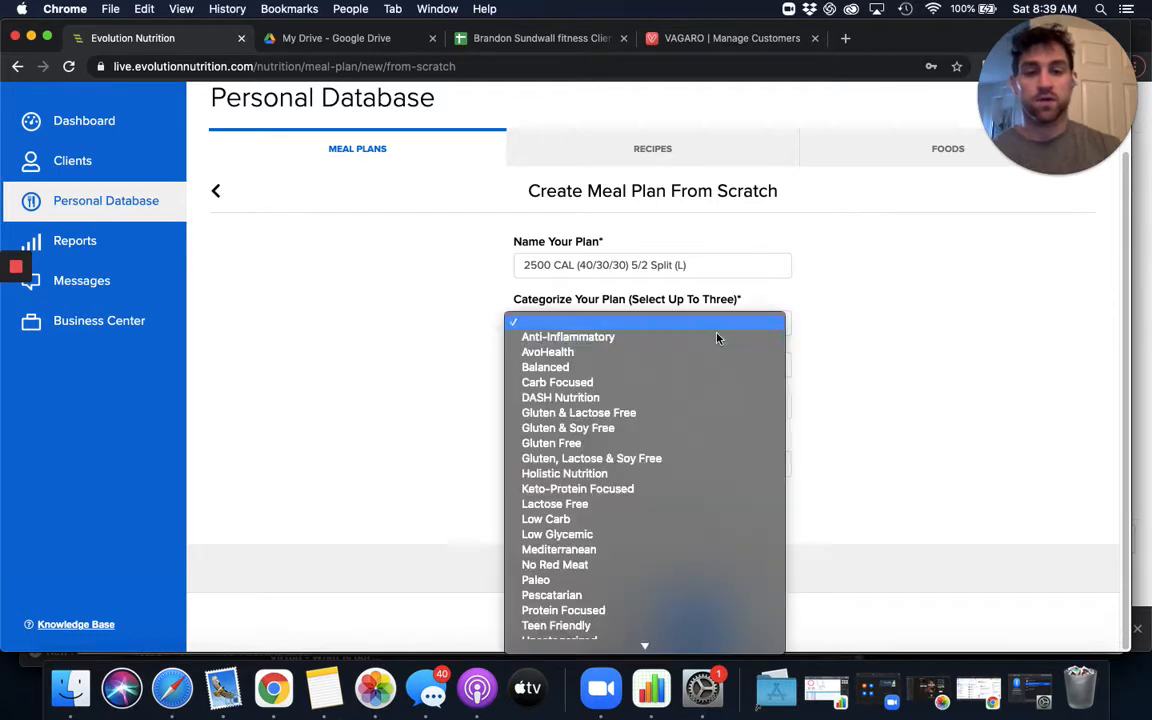
pyautogui.click(681, 610)
pyautogui.click(617, 462)
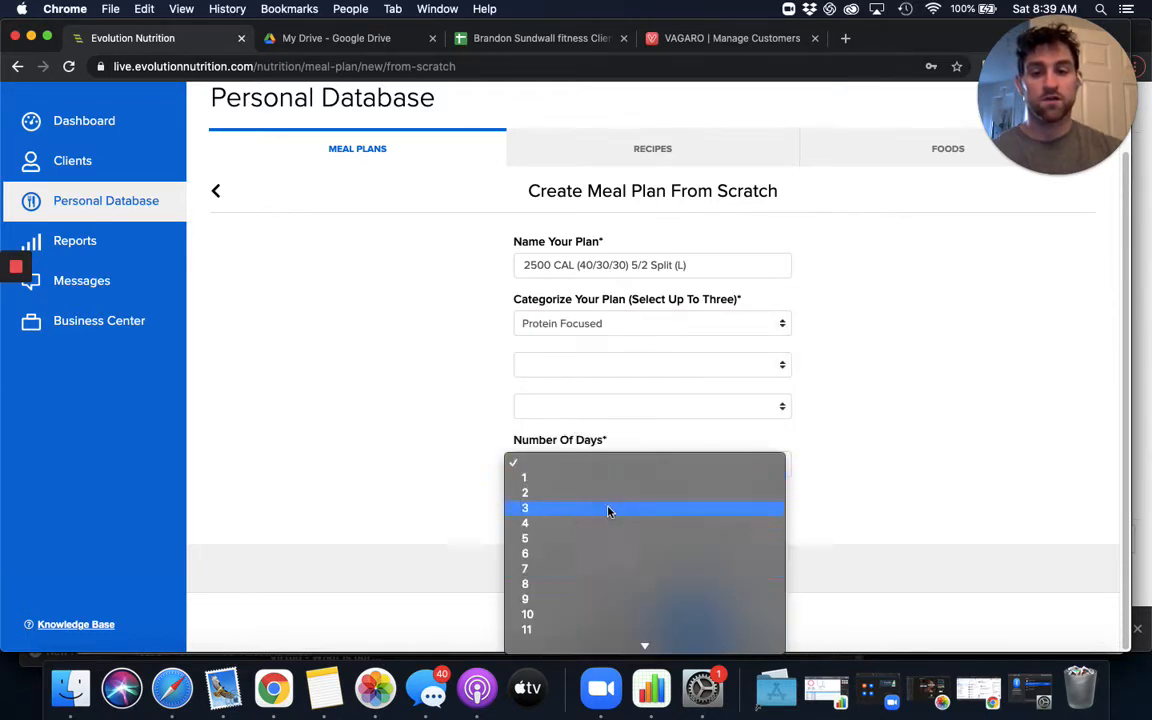
pyautogui.click(589, 574)
pyautogui.click(699, 623)
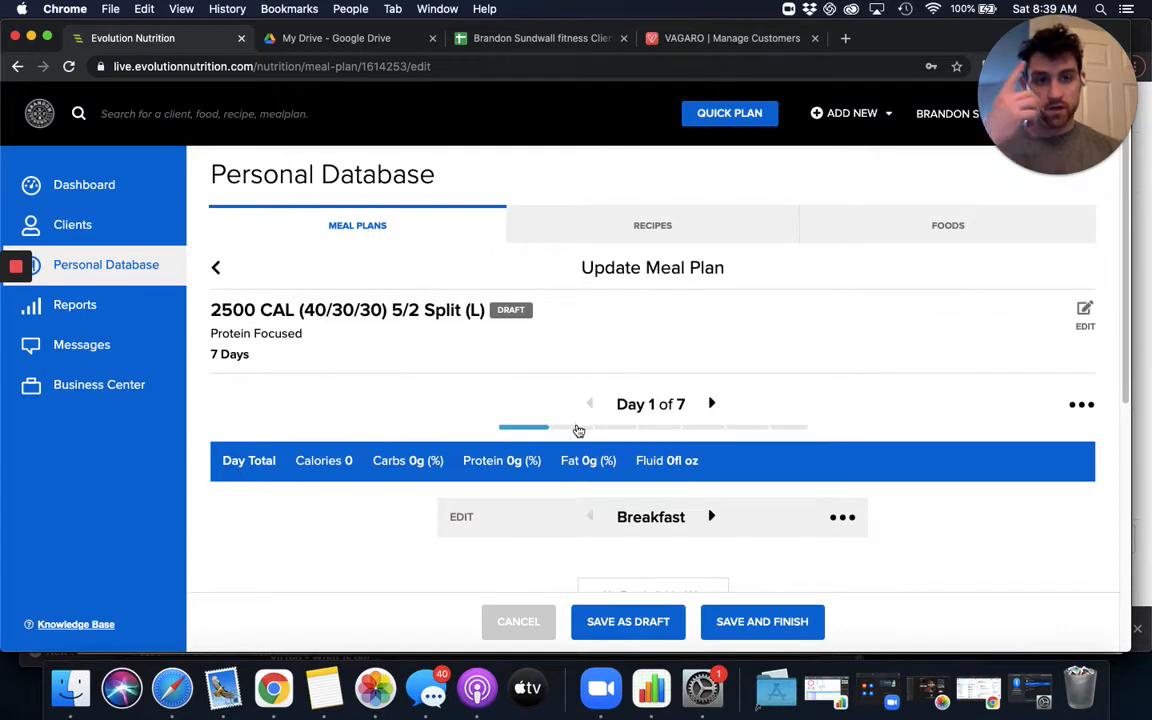
# - Search the foods for egg and add the plain egg entry to the Day 1 breakfast
pyautogui.scroll(-3, 620, 418)
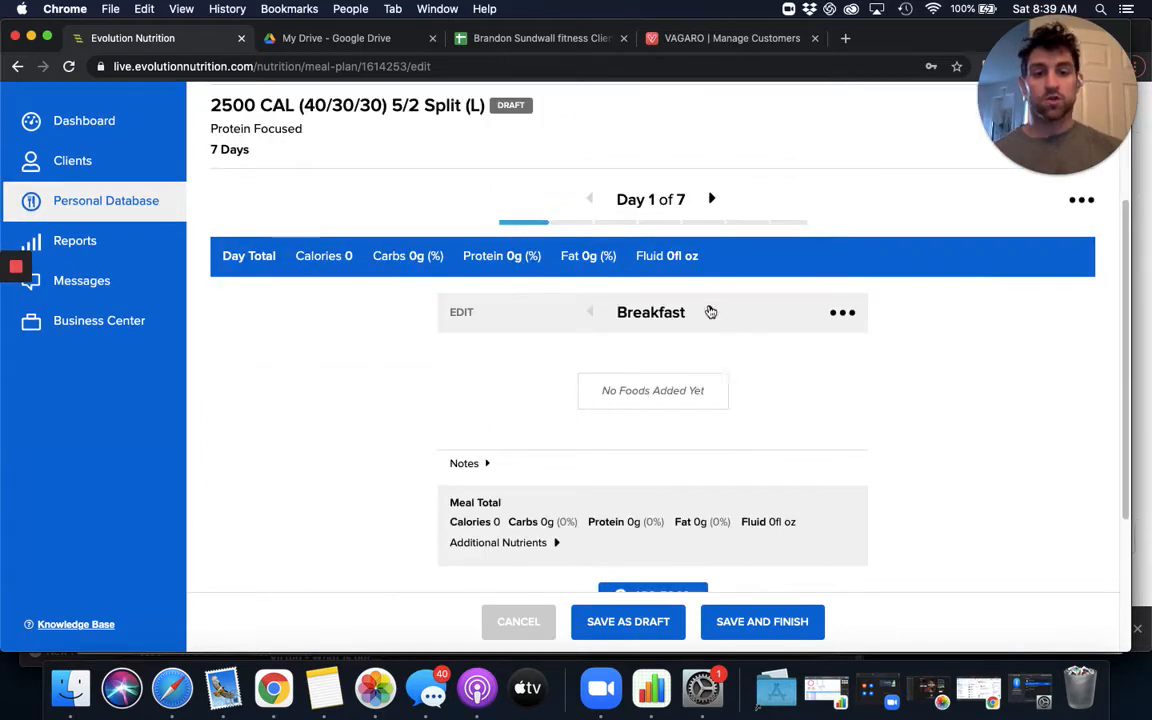
pyautogui.scroll(-3, 653, 443)
pyautogui.click(652, 420)
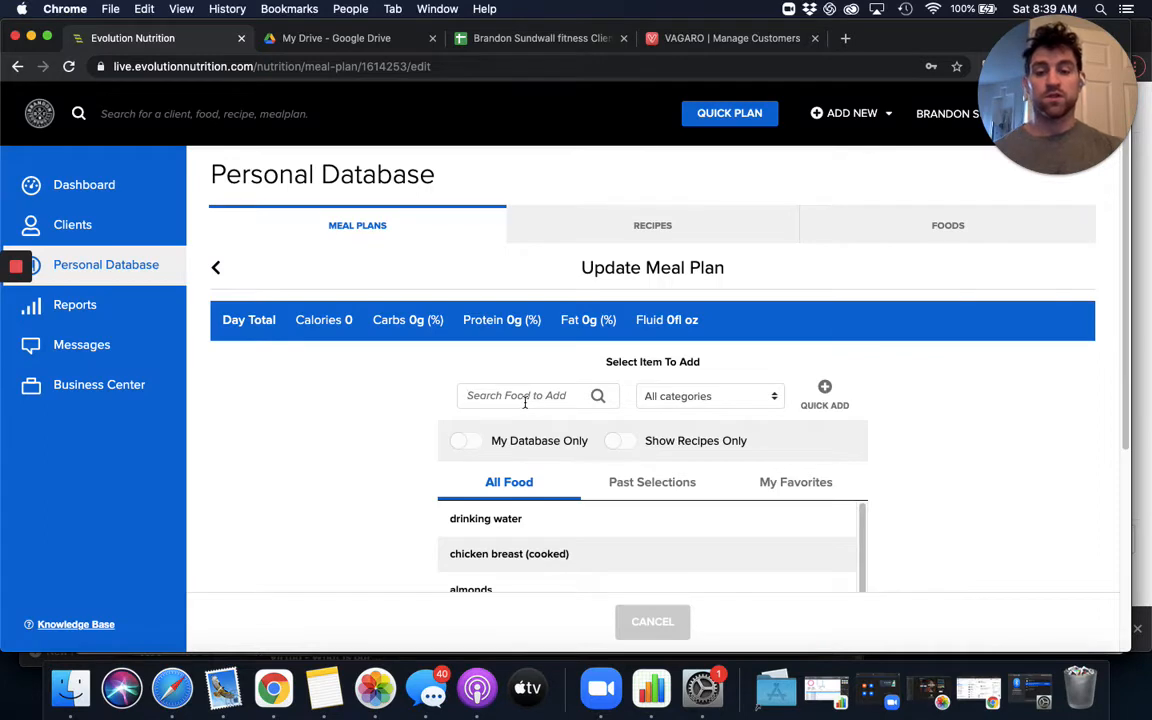
pyautogui.write('egg')
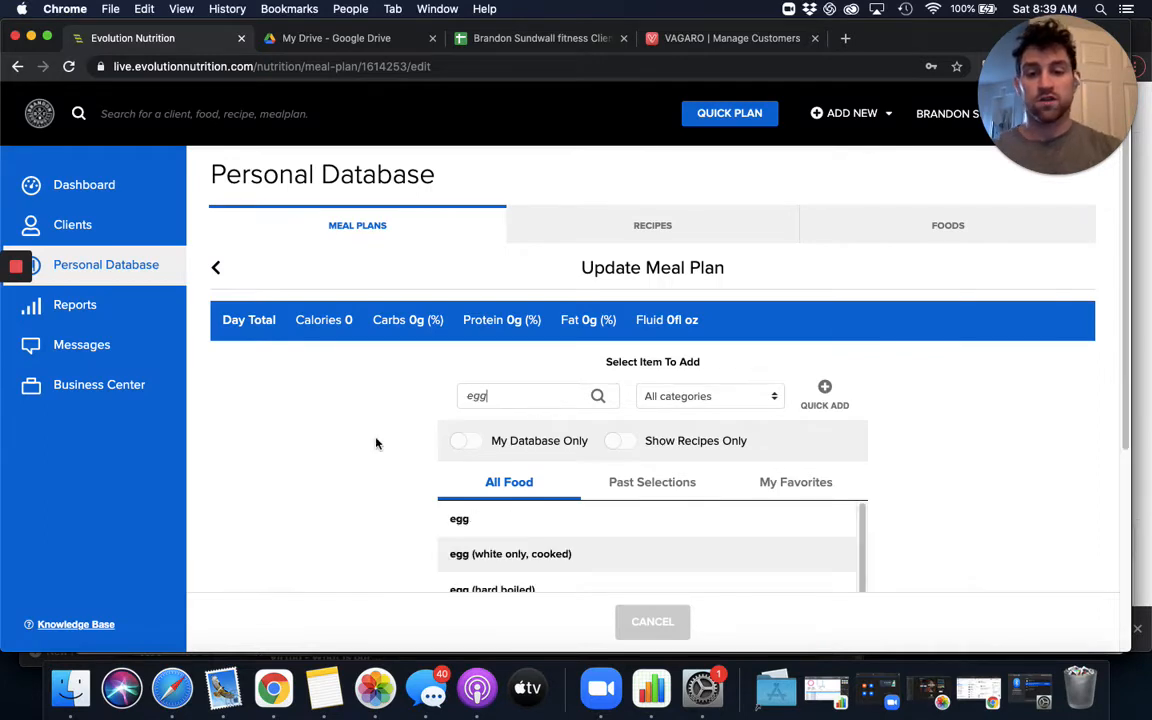
pyautogui.scroll(-3, 491, 406)
pyautogui.click(509, 362)
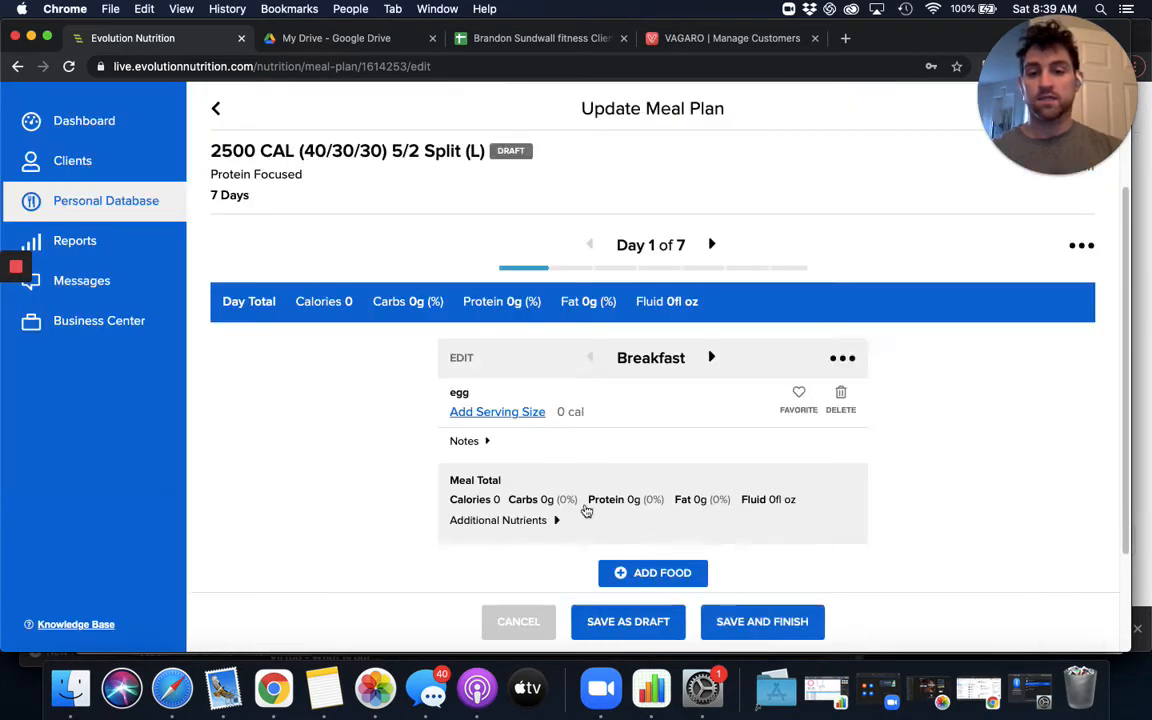
# - Search the foods for bacon and add bacon, low sodium (cooked) to the Day 1 breakfast
pyautogui.click(655, 566)
pyautogui.scroll(1, 535, 471)
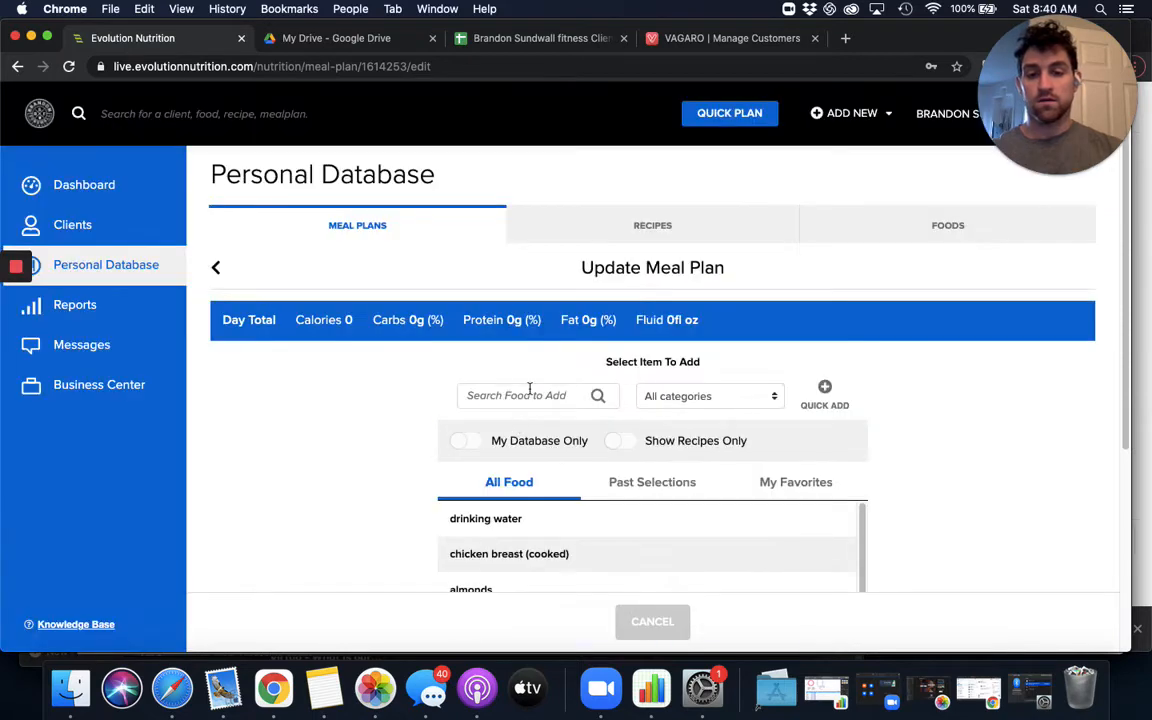
pyautogui.click(532, 391)
pyautogui.write('bacon')
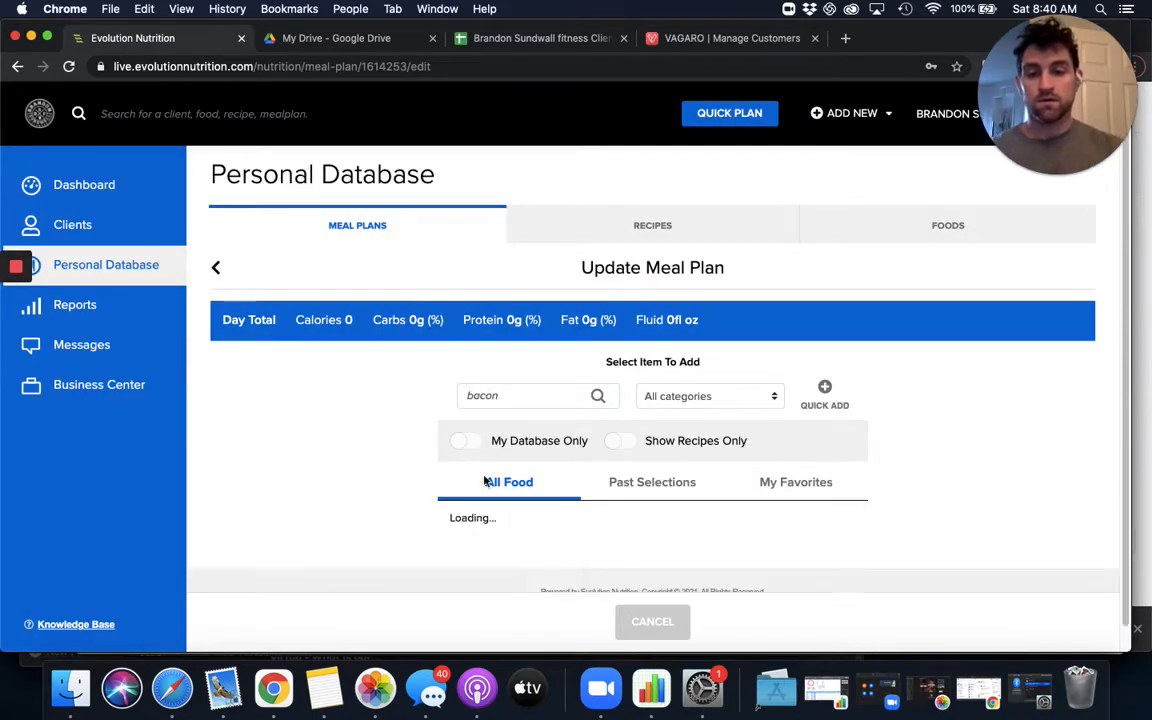
pyautogui.scroll(-4, 360, 504)
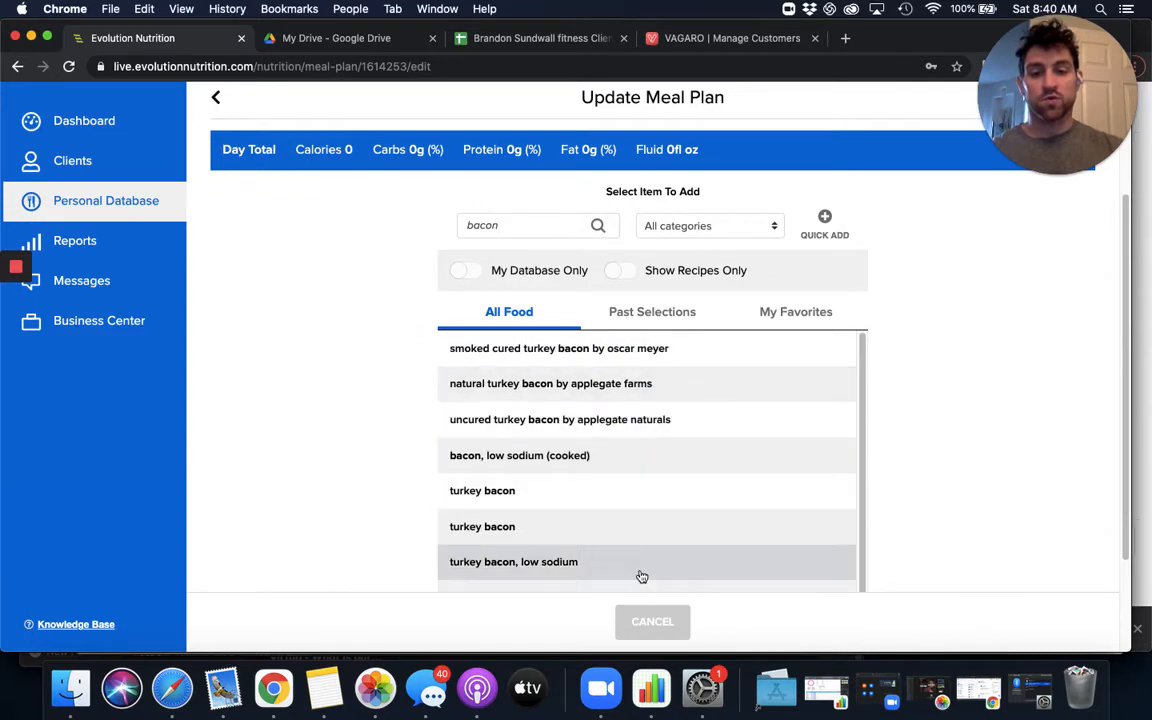
pyautogui.click(661, 455)
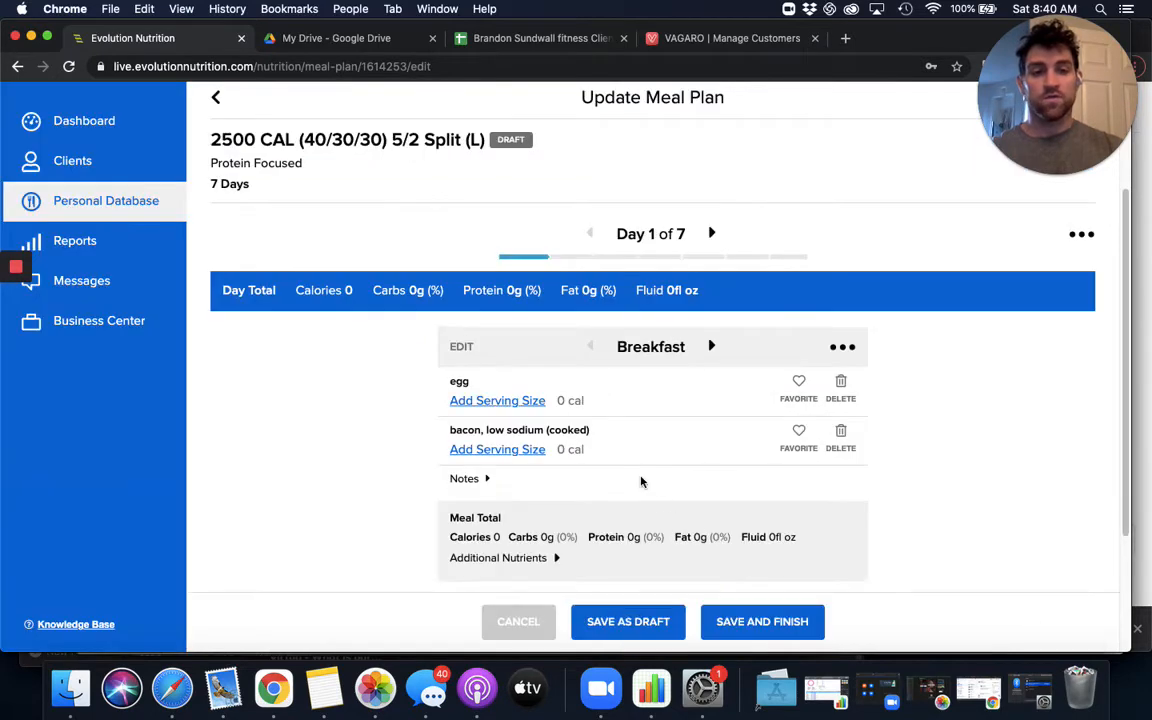
pyautogui.scroll(-3, 615, 524)
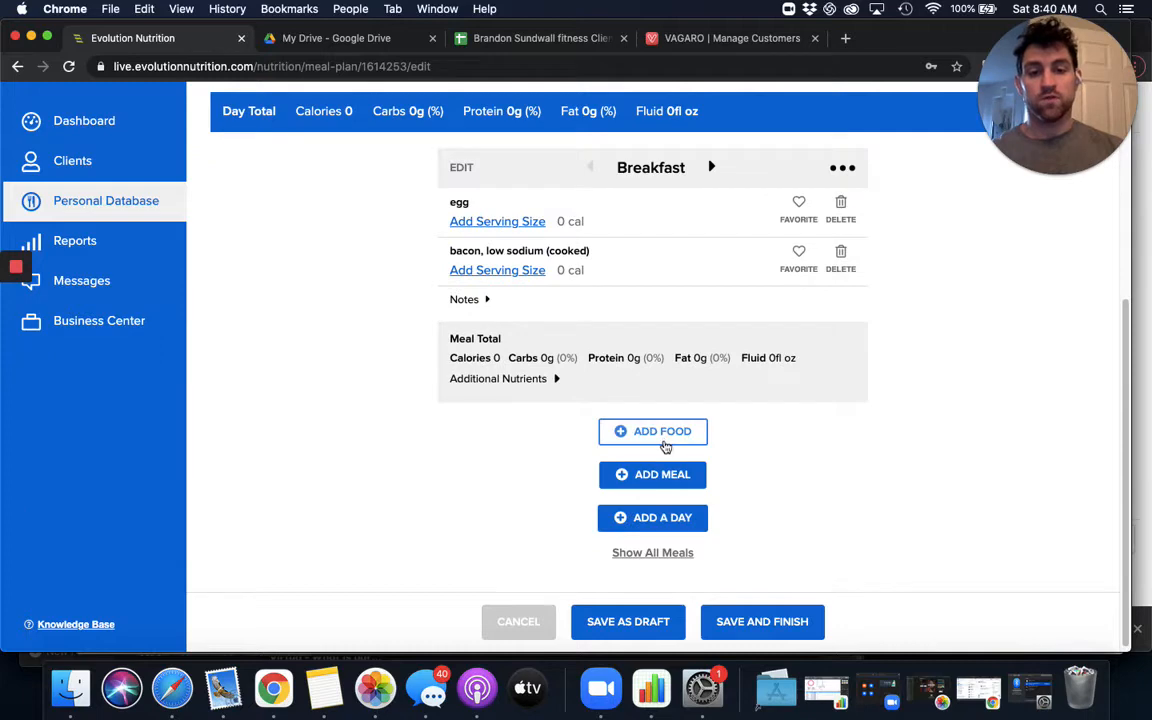
# - Search the foods for ezekiel and add ezekiel 4:9 sprouted whole grain bread by food for life to the Day 1 breakfast
pyautogui.click(663, 434)
pyautogui.click(499, 397)
pyautogui.write('eg')
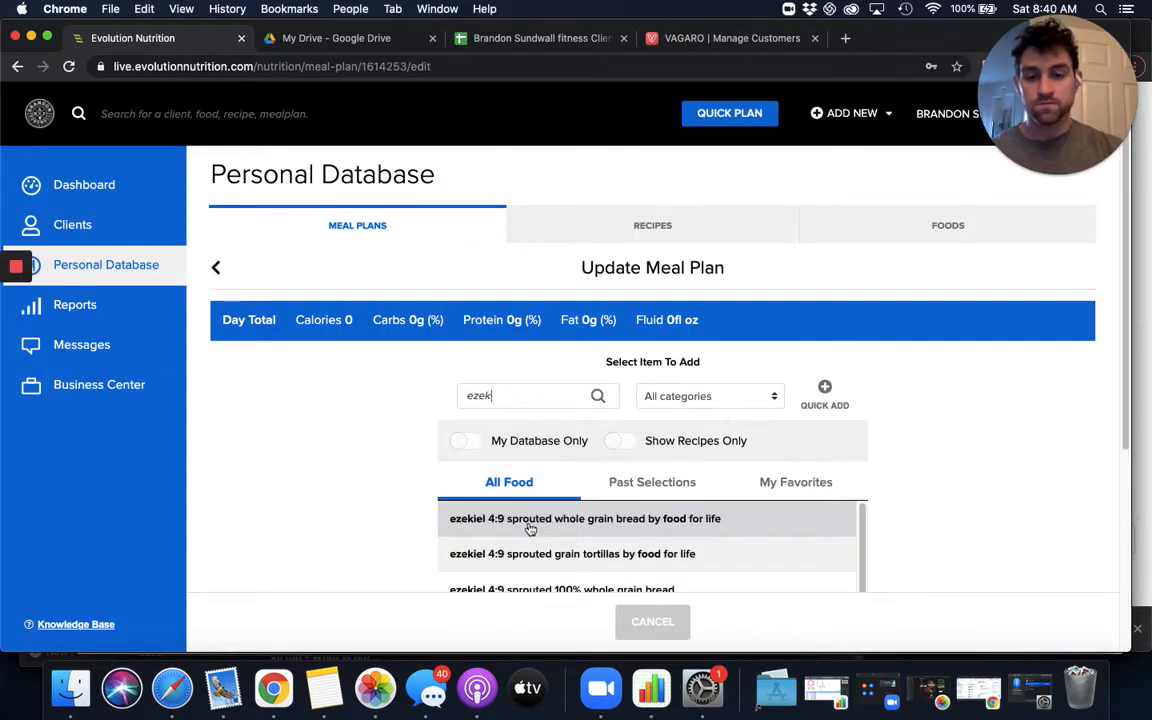
pyautogui.click(537, 527)
# - Search the foods for mixed berries and add the plain mixed berries entry to the Day 1 breakfast
pyautogui.scroll(-5, 600, 430)
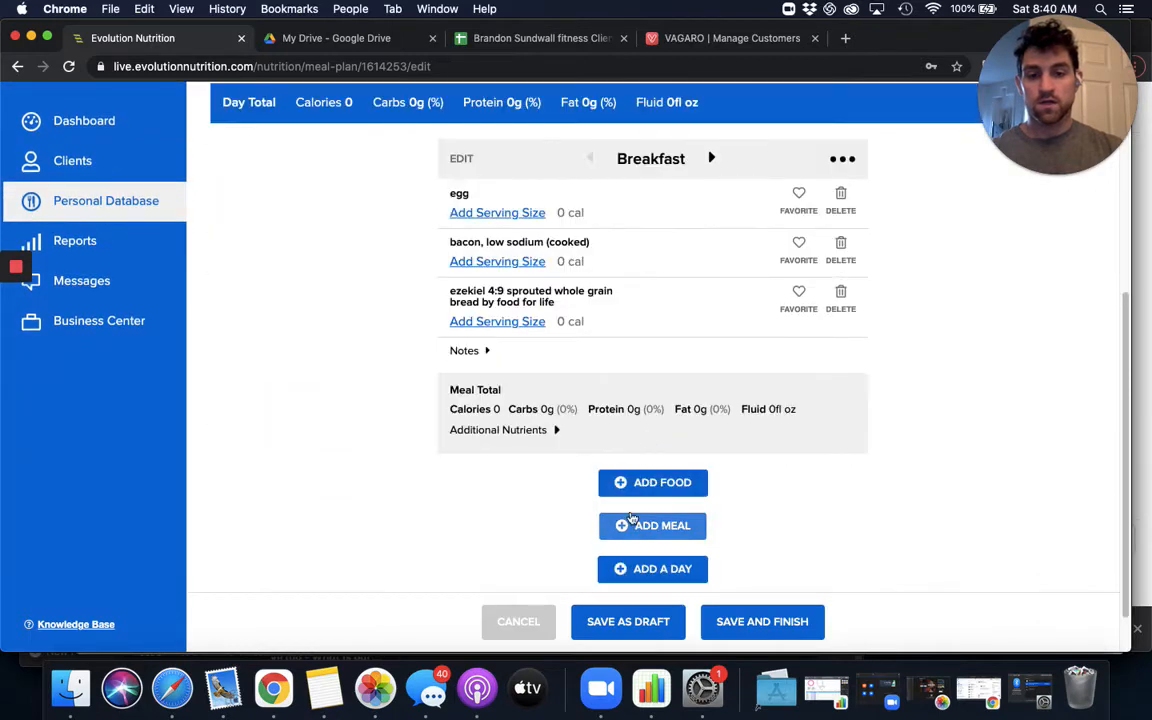
pyautogui.click(645, 483)
pyautogui.write('mixed berries')
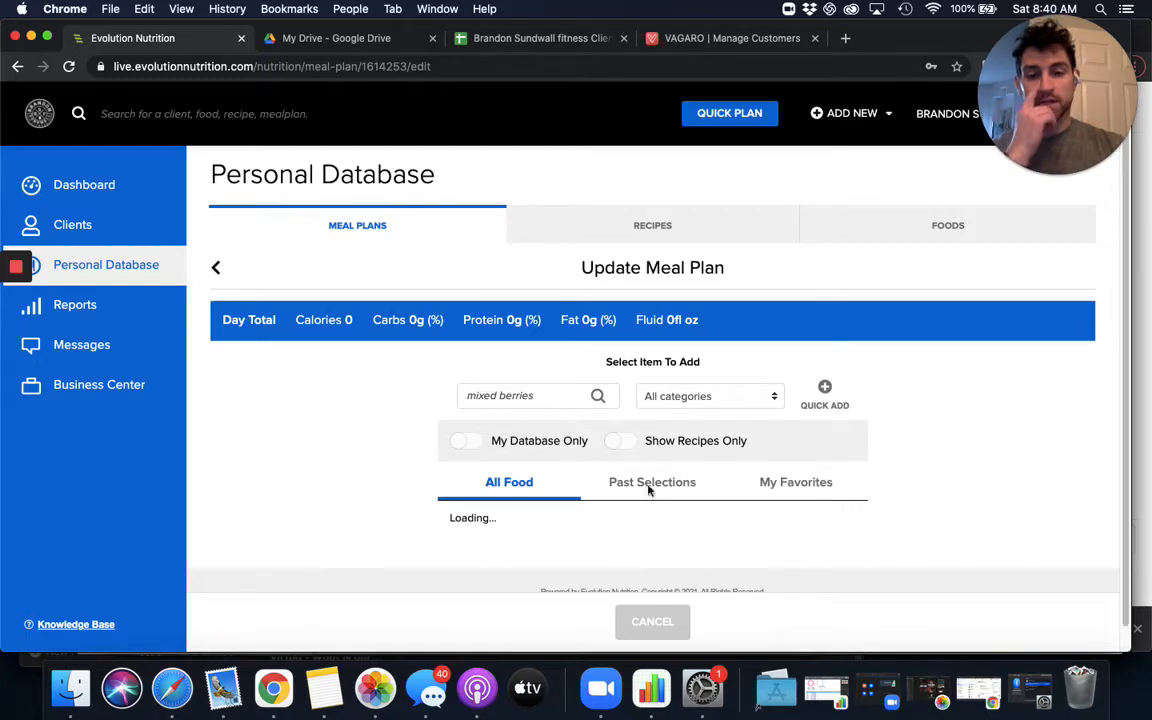
pyautogui.scroll(-3, 648, 483)
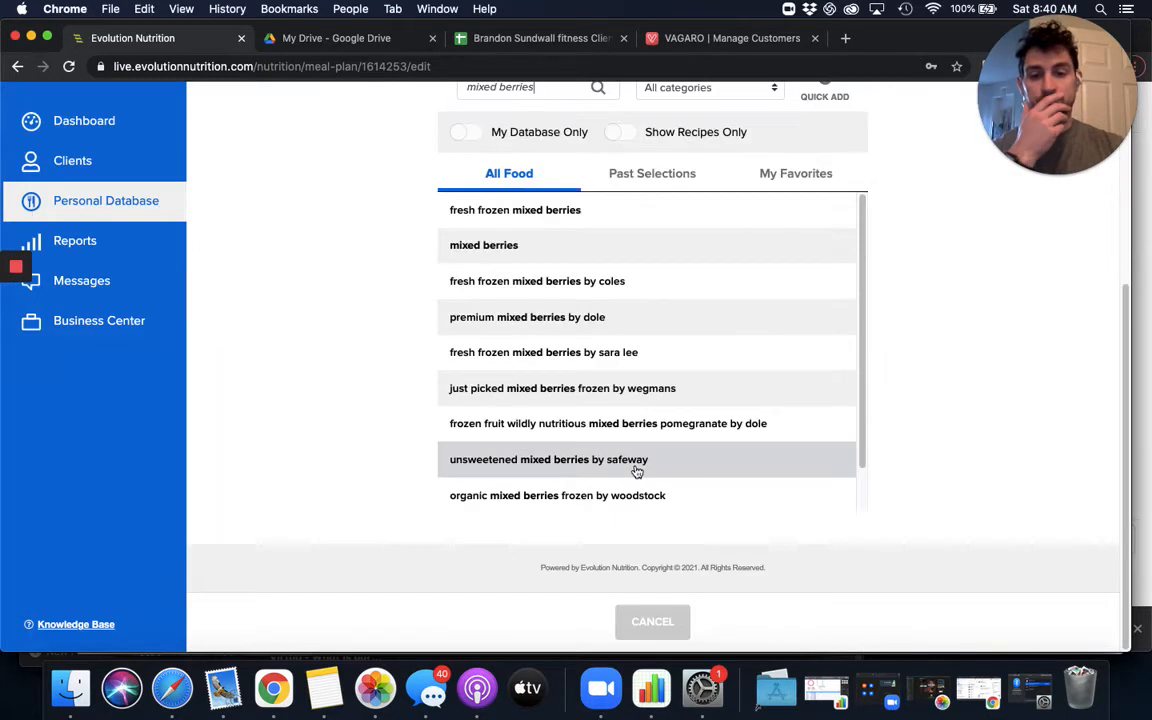
pyautogui.click(532, 248)
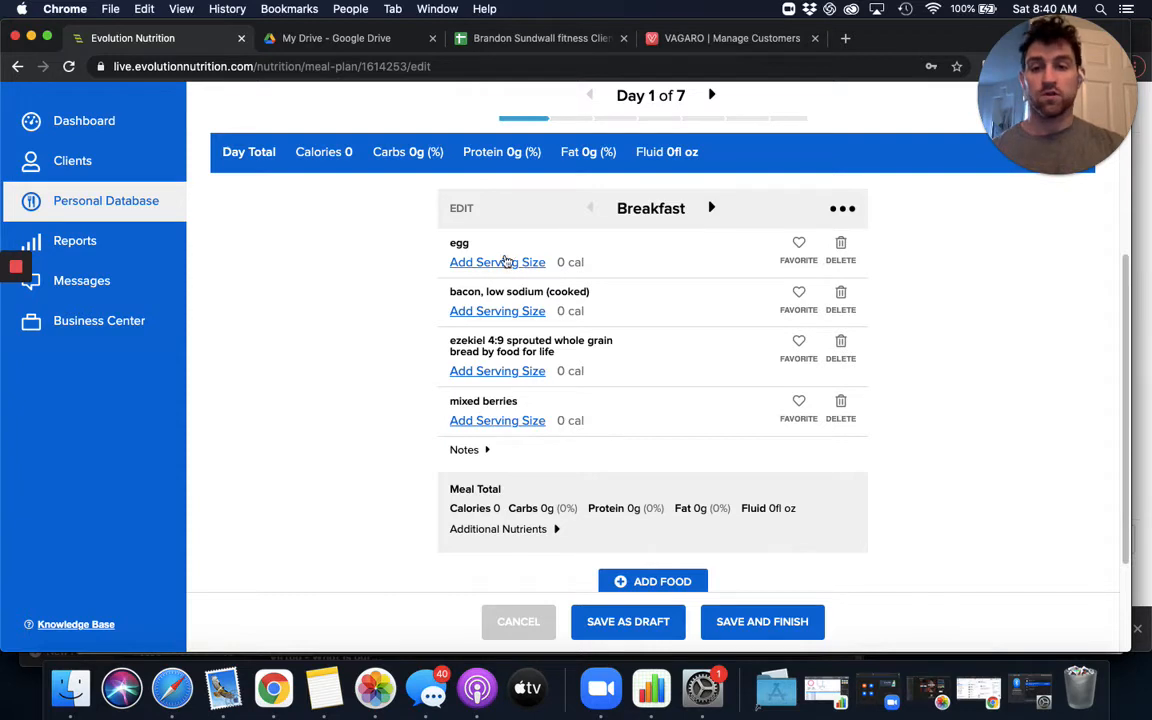
# - Set the egg's serving size in the Day 1 breakfast to 3 large and save the change
pyautogui.click(505, 265)
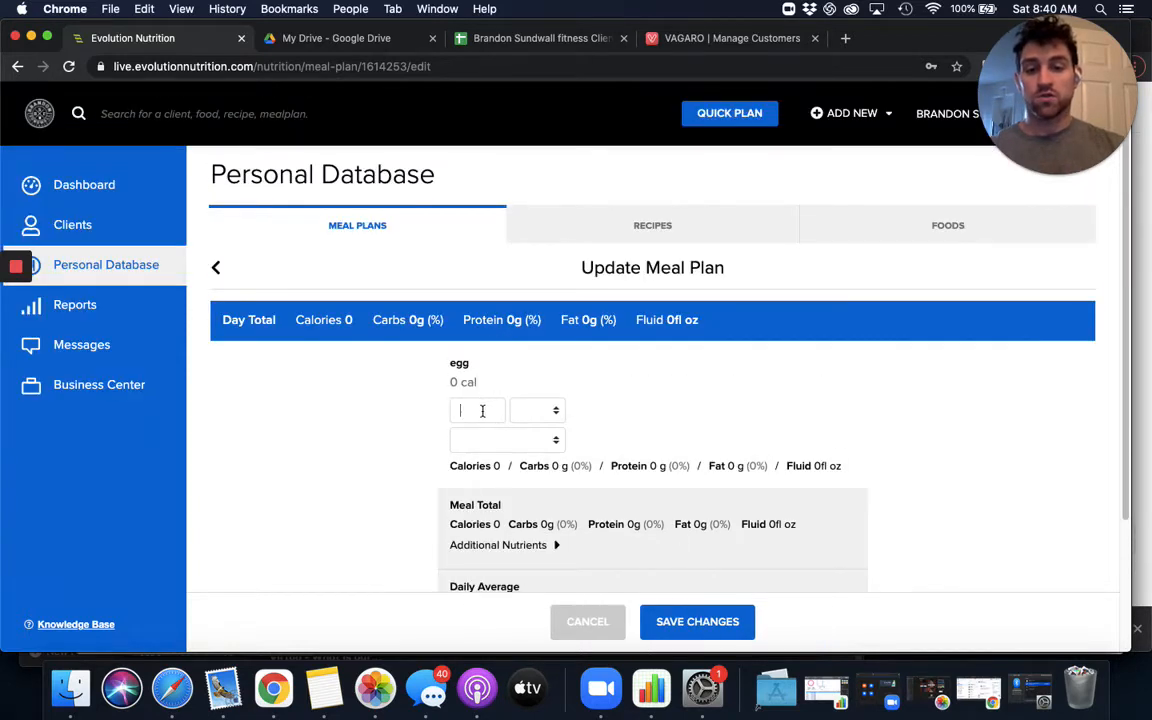
pyautogui.click(478, 413)
pyautogui.write('3')
pyautogui.click(505, 440)
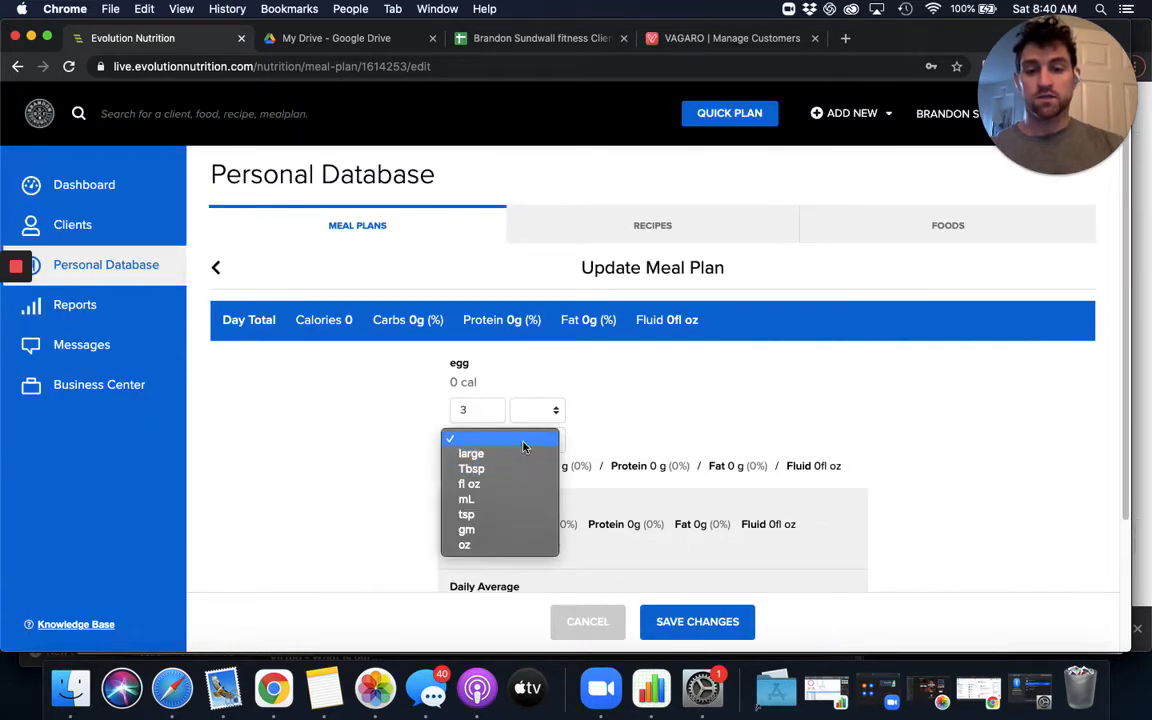
pyautogui.press('Return')
pyautogui.click(660, 618)
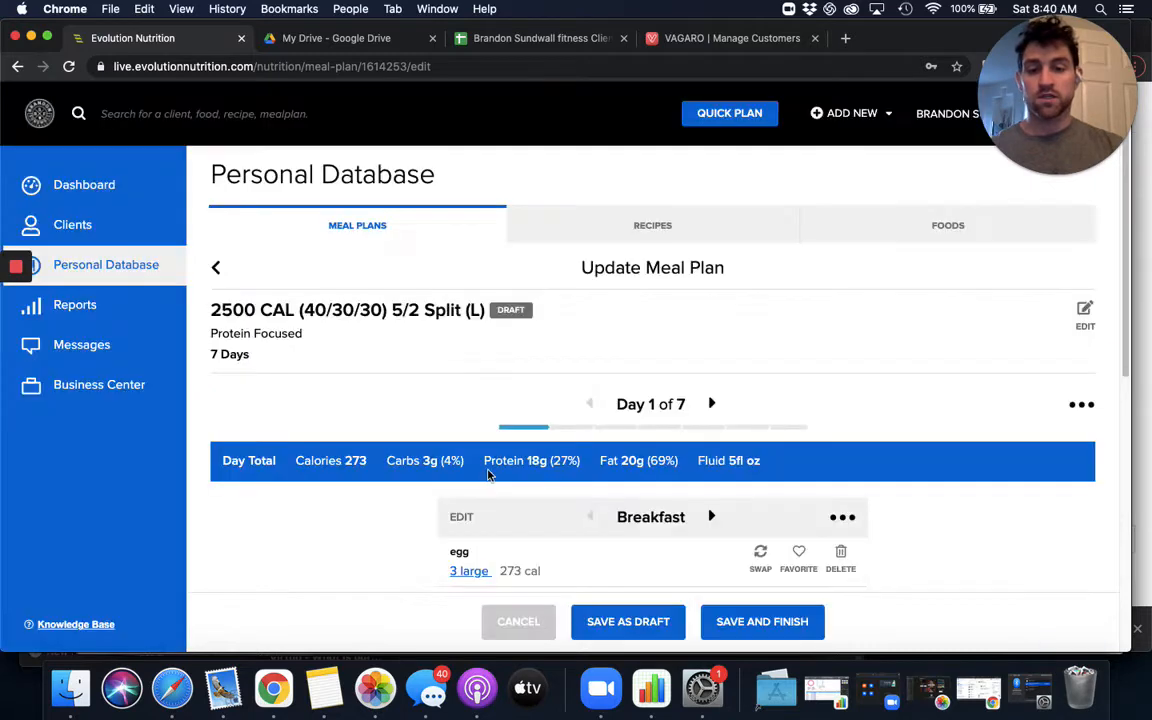
# - Set the low sodium bacon's serving size to 2 slice cooked and save the change
pyautogui.click(458, 197)
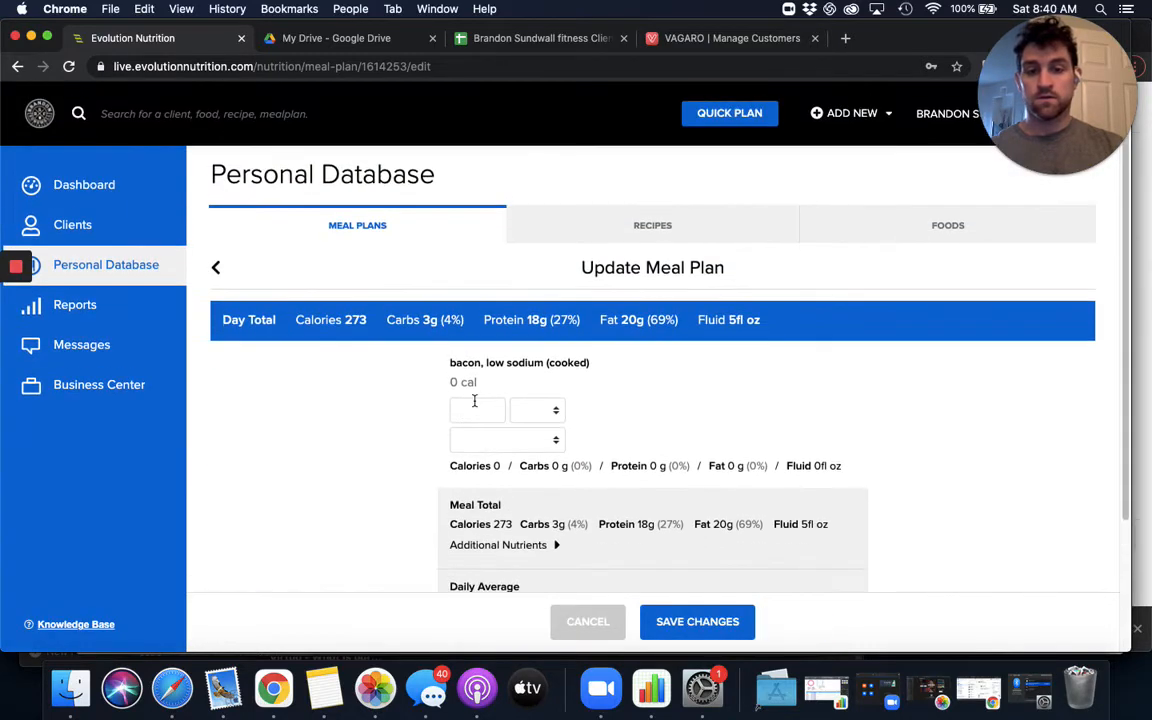
pyautogui.write('2')
pyautogui.click(504, 440)
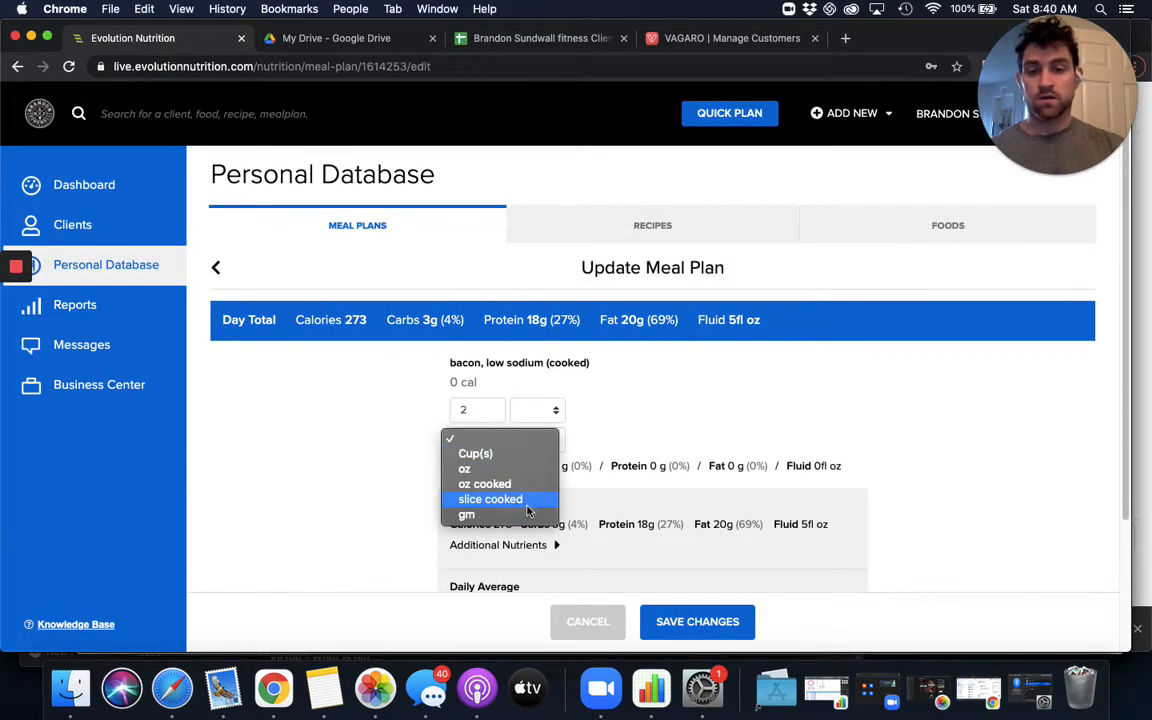
pyautogui.click(488, 499)
pyautogui.click(716, 627)
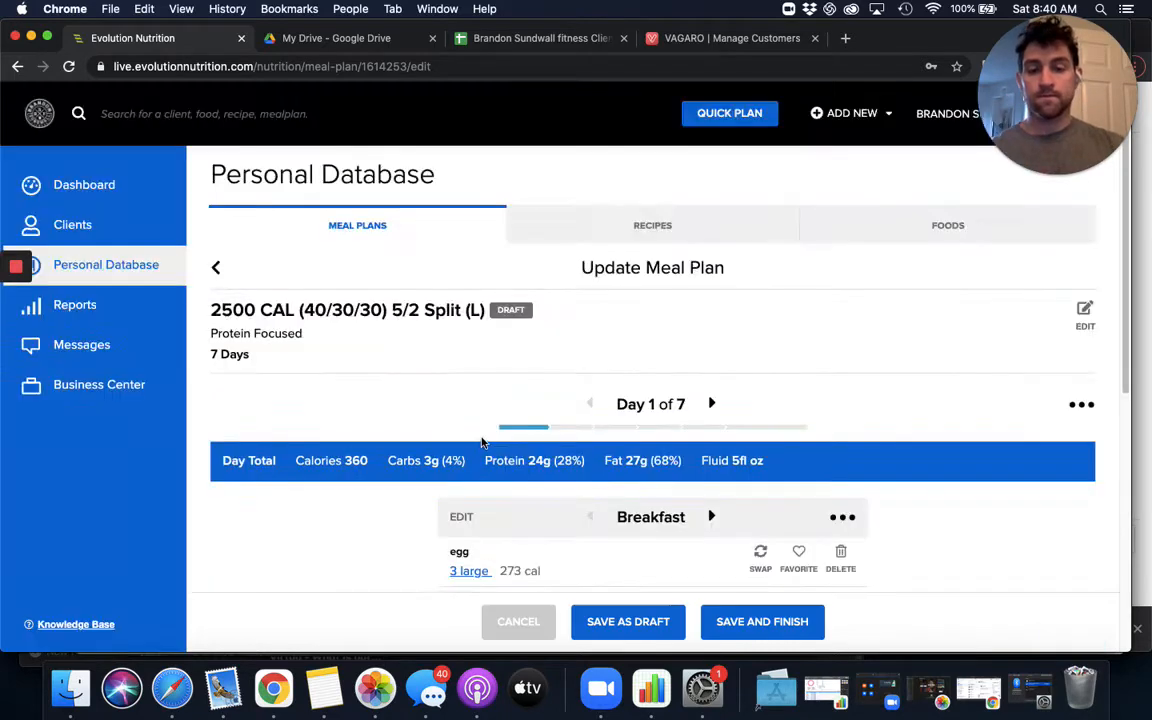
# - Set the ezekiel bread's serving size to 2 slice and save the change
pyautogui.click(496, 283)
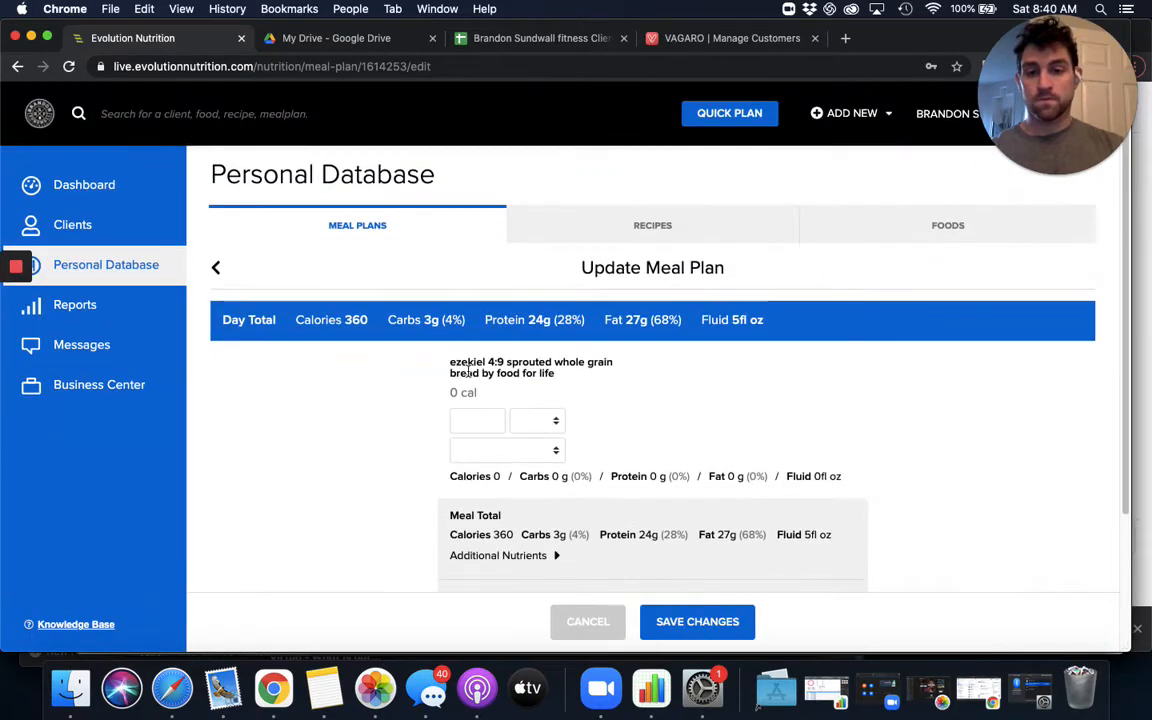
pyautogui.click(494, 446)
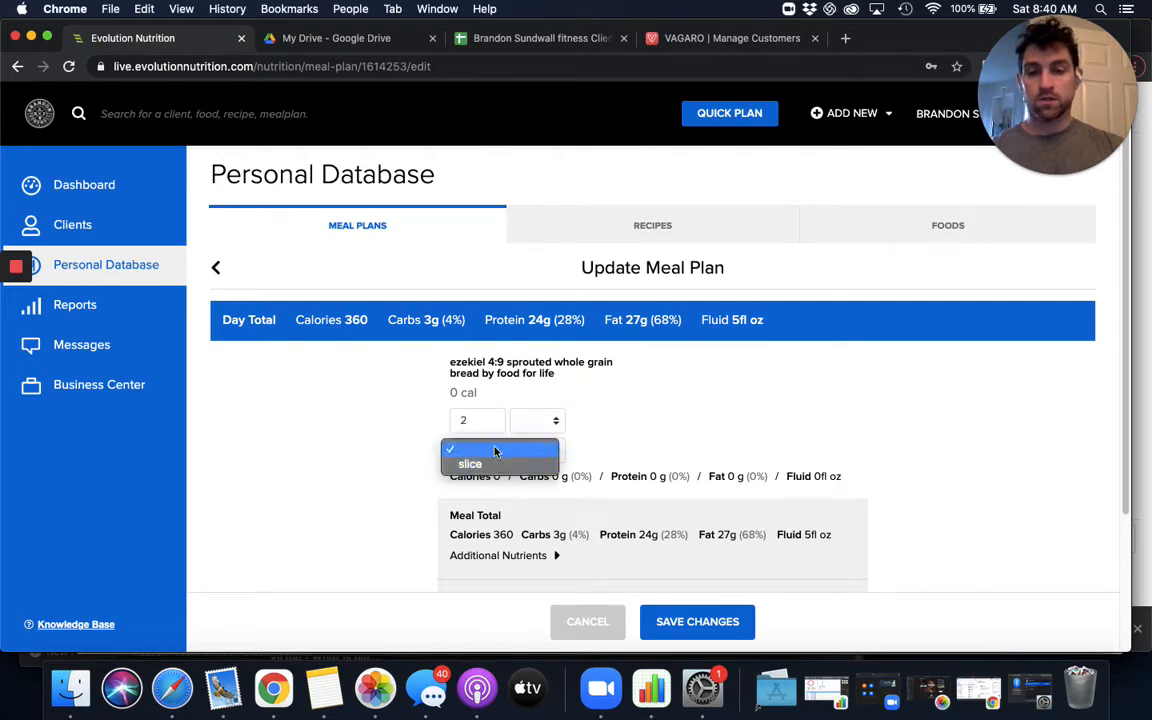
pyautogui.click(495, 463)
# - Set the mixed berries' serving size to 1 Cup(s) and save the change
pyautogui.scroll(-5, 540, 472)
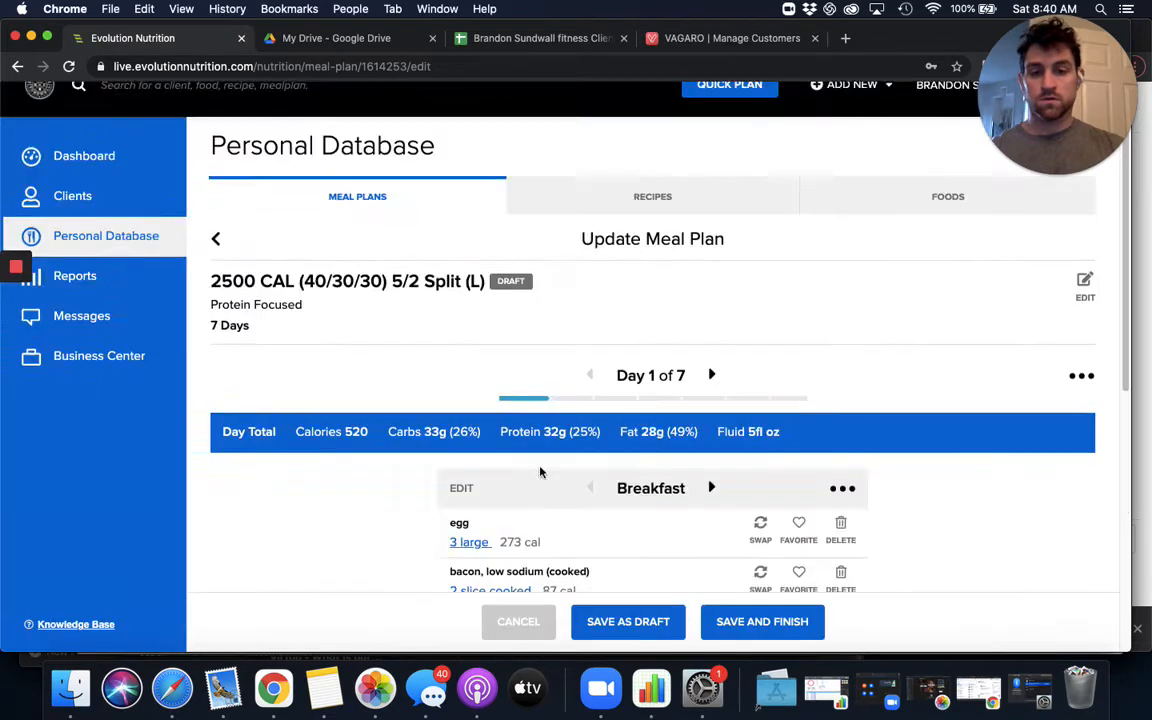
pyautogui.click(498, 215)
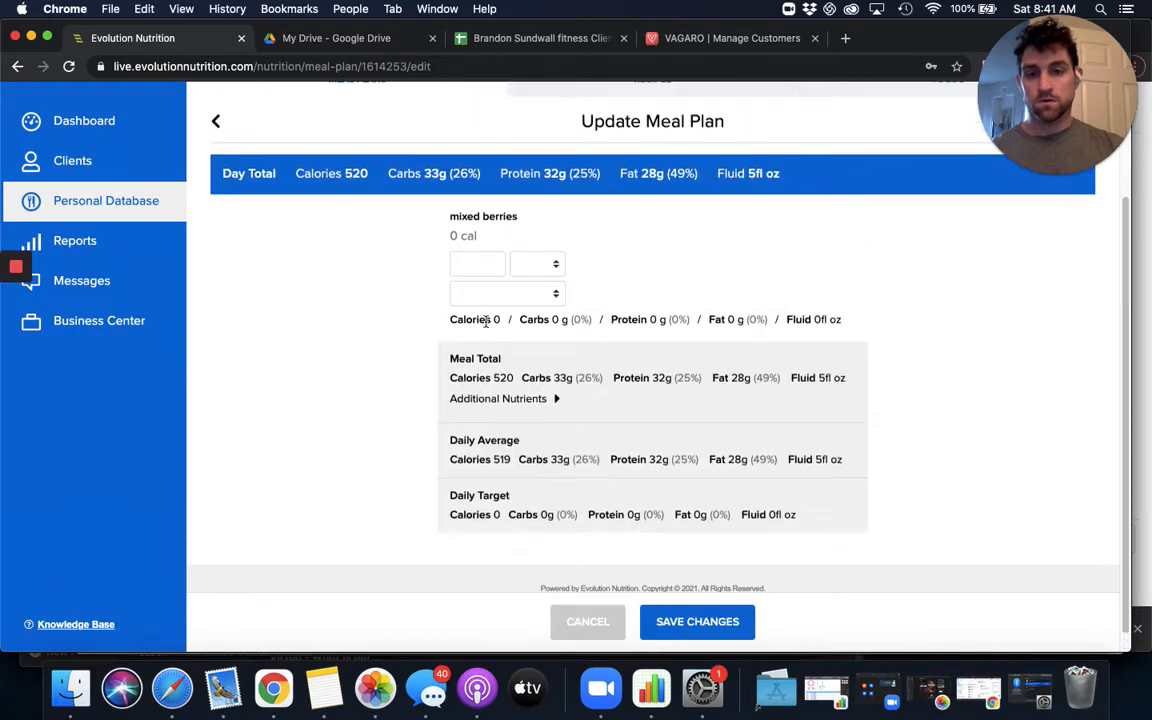
pyautogui.click(477, 413)
pyautogui.write('1')
pyautogui.click(508, 442)
pyautogui.click(512, 456)
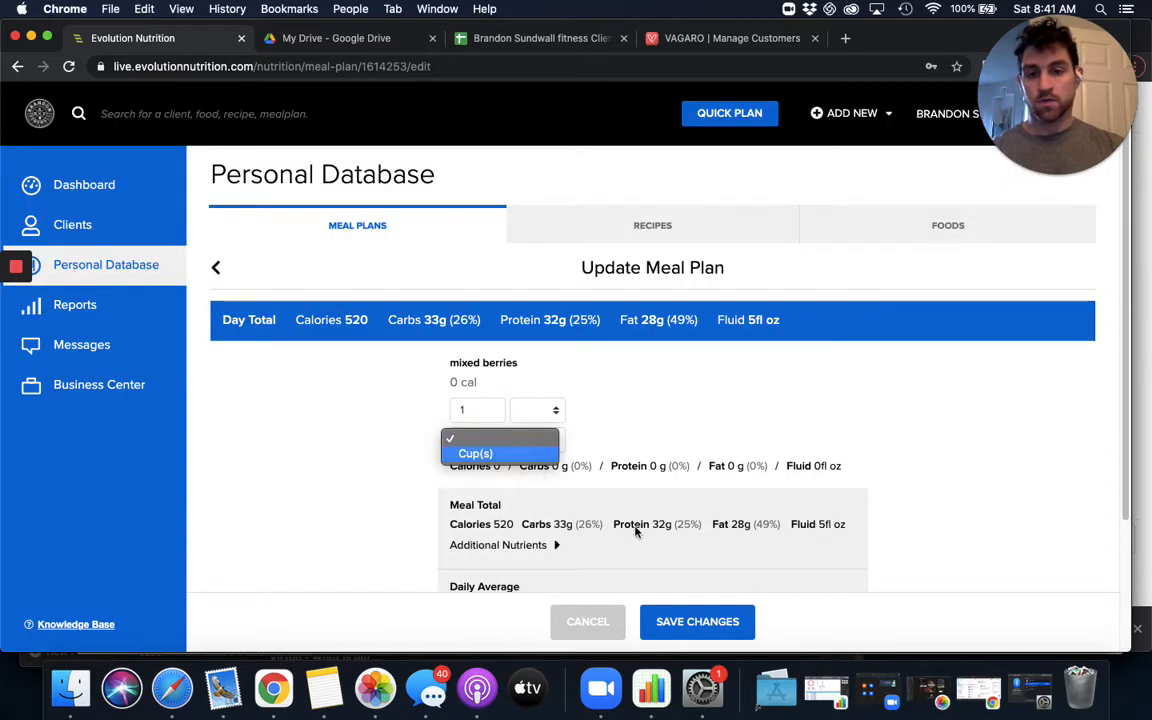
pyautogui.click(660, 622)
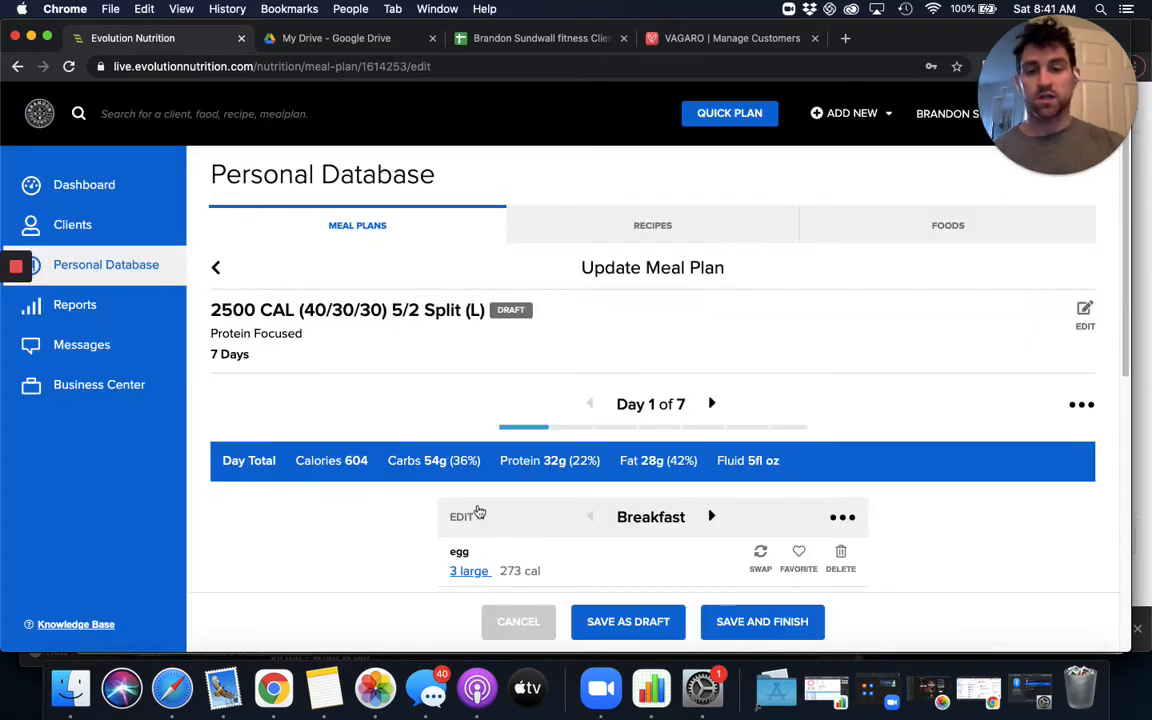
# - Move on to the Day 1 snack and open the food search to add an item to it
pyautogui.scroll(-2, 416, 432)
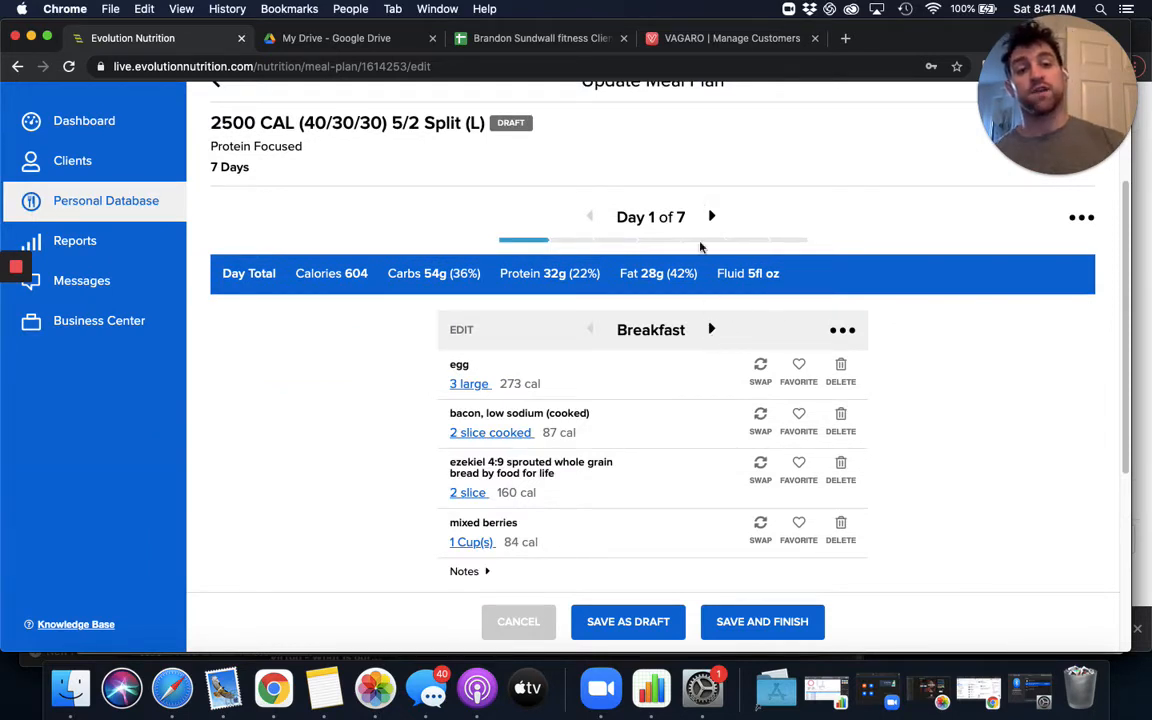
pyautogui.click(711, 329)
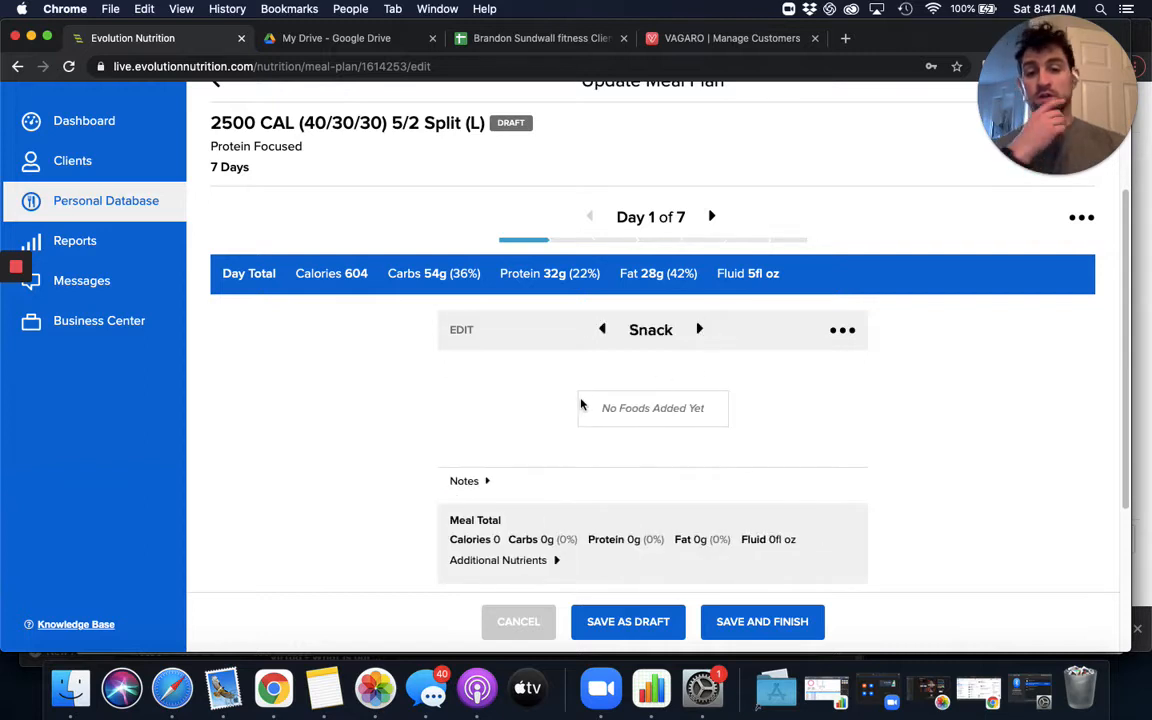
pyautogui.scroll(-2, 645, 475)
pyautogui.click(645, 489)
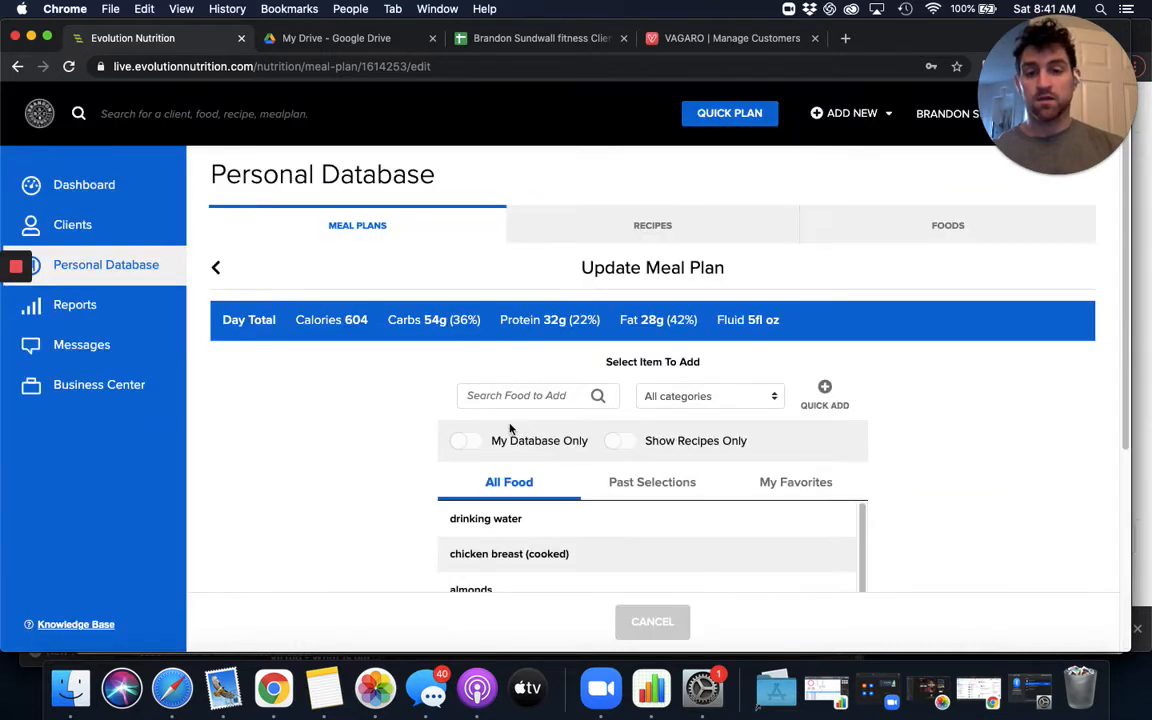
pyautogui.click(567, 407)
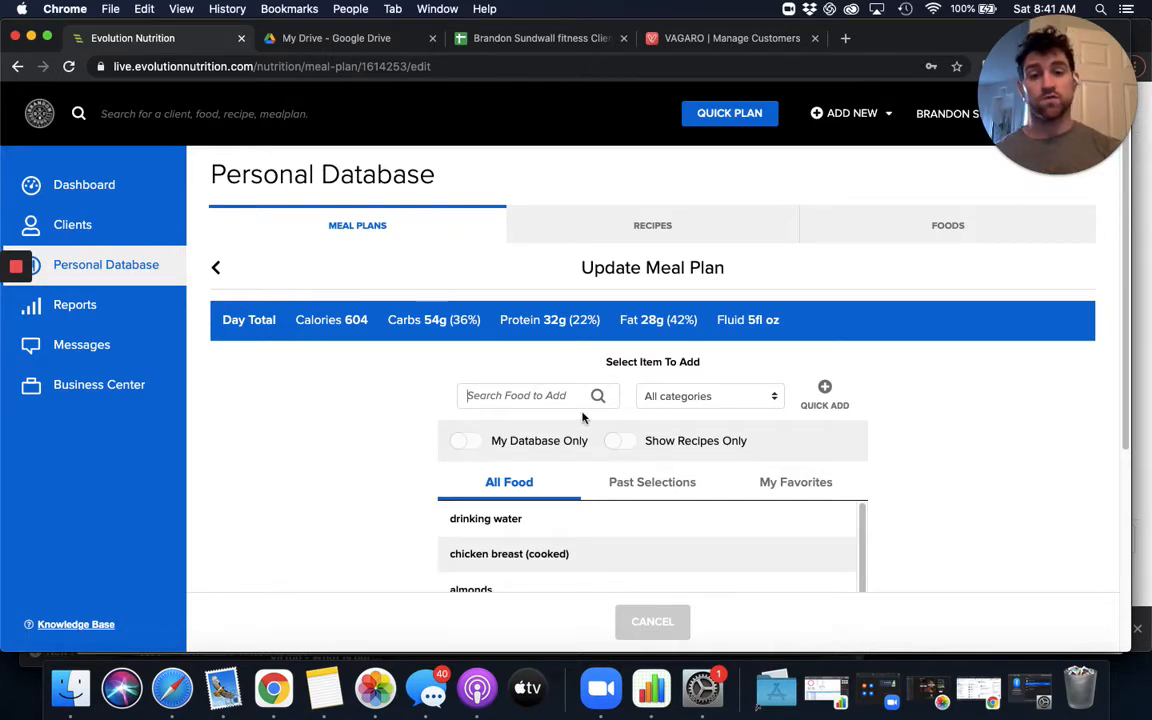
# - Search only the personal database for shake and add the high protein breakfast shake to the Day 1 snack
pyautogui.click(504, 440)
pyautogui.scroll(-1, 386, 368)
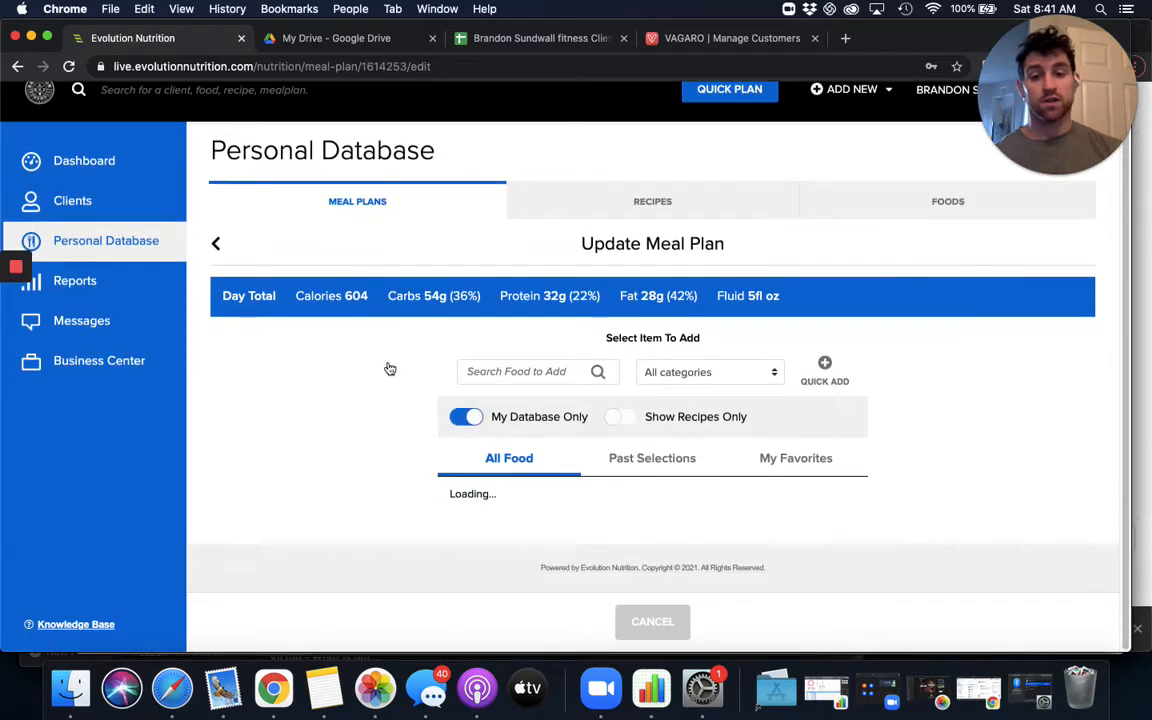
pyautogui.write('shake')
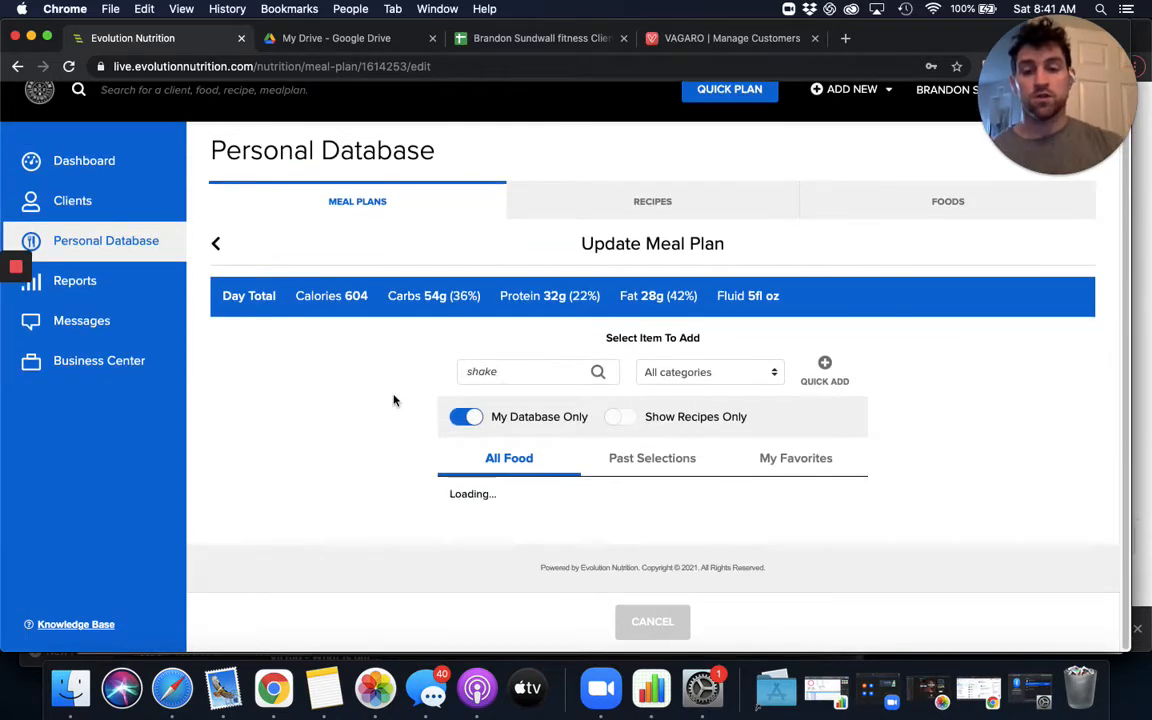
pyautogui.scroll(-4, 385, 398)
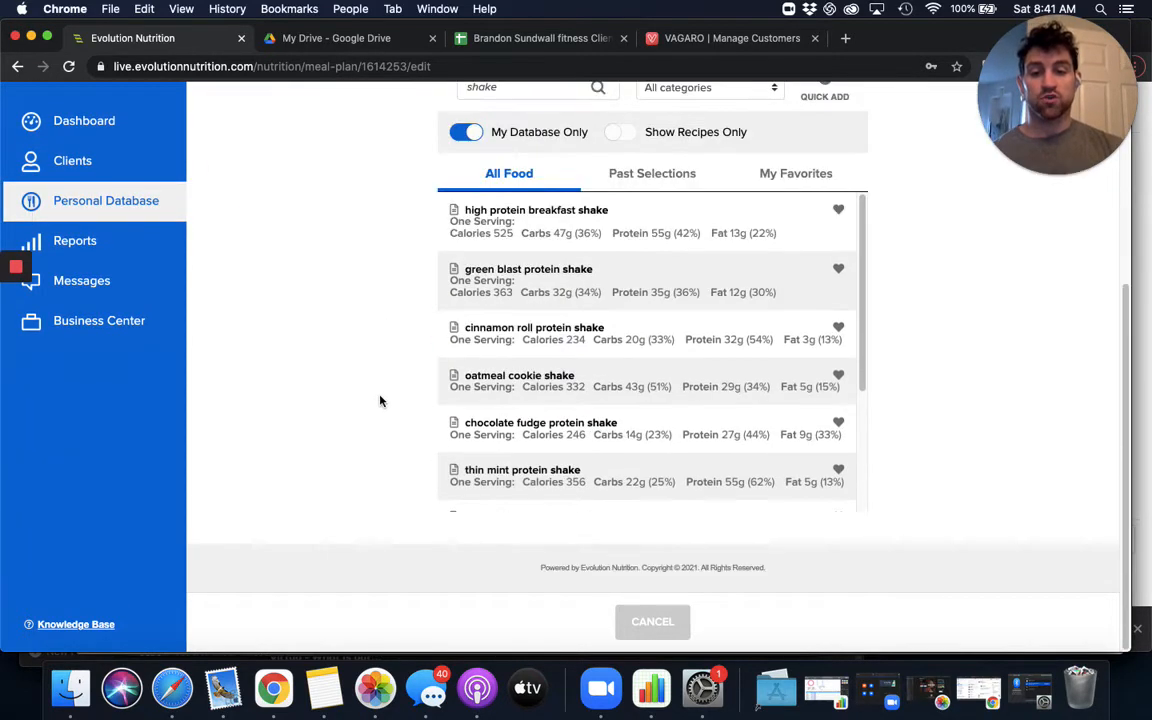
pyautogui.scroll(-4, 638, 358)
pyautogui.scroll(4, 634, 357)
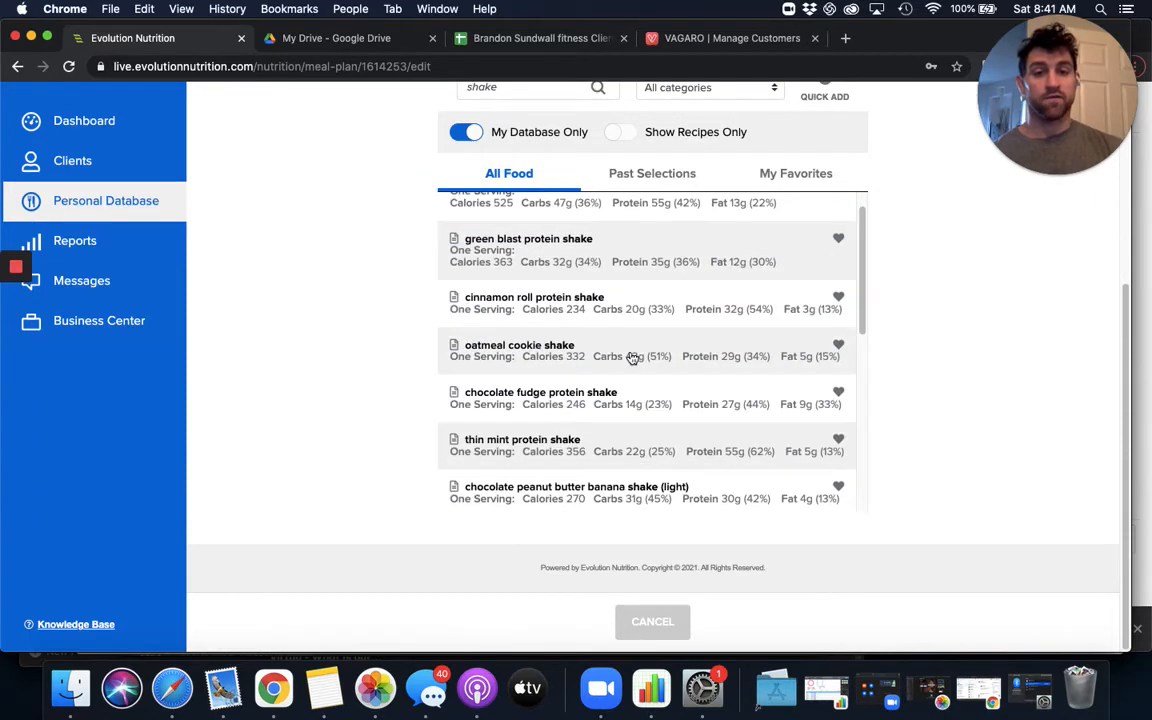
pyautogui.scroll(1, 571, 320)
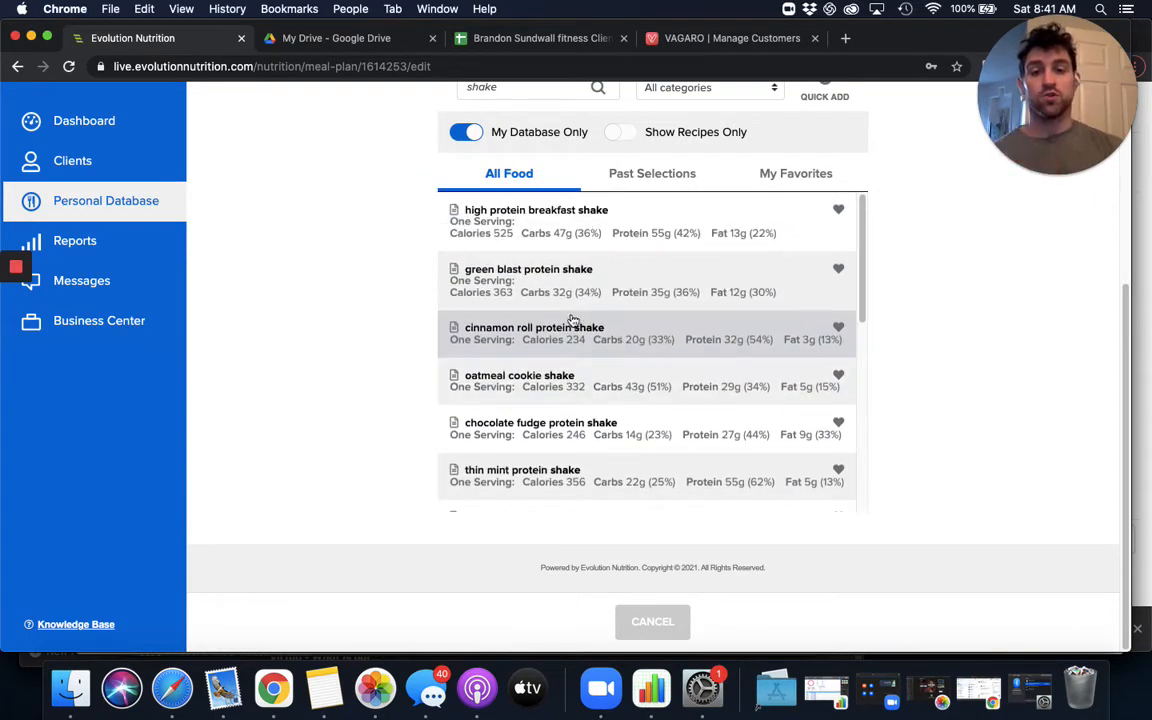
pyautogui.scroll(3, 560, 270)
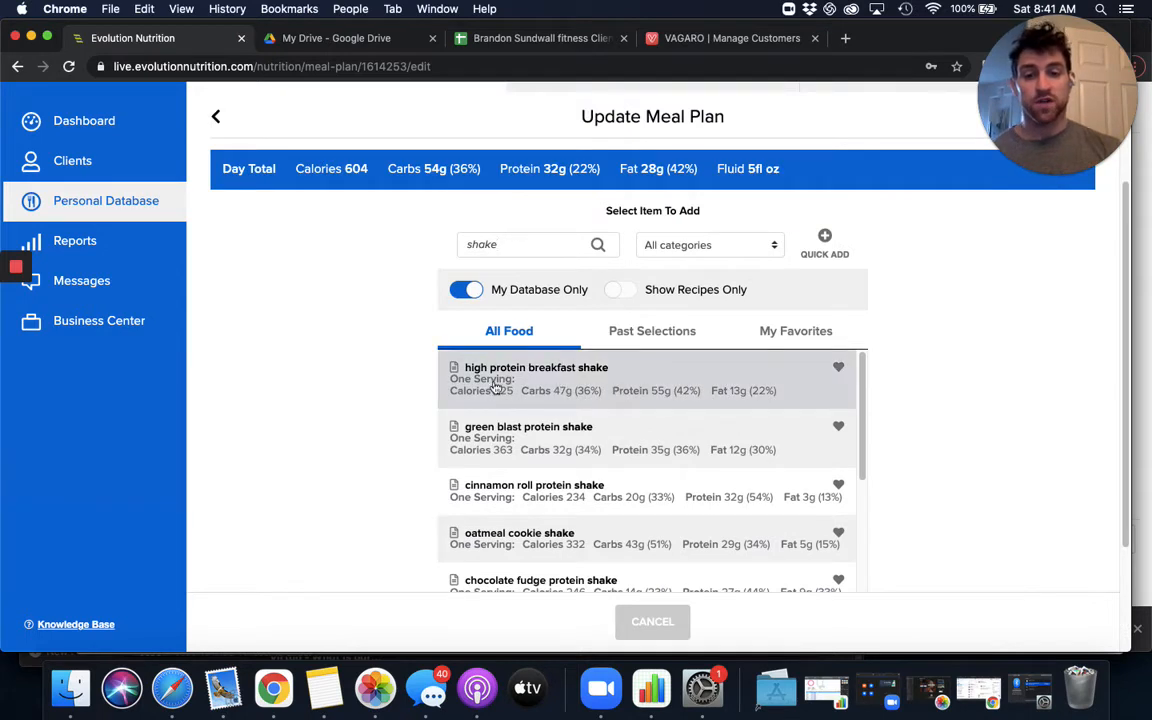
pyautogui.click(668, 380)
pyautogui.click(731, 620)
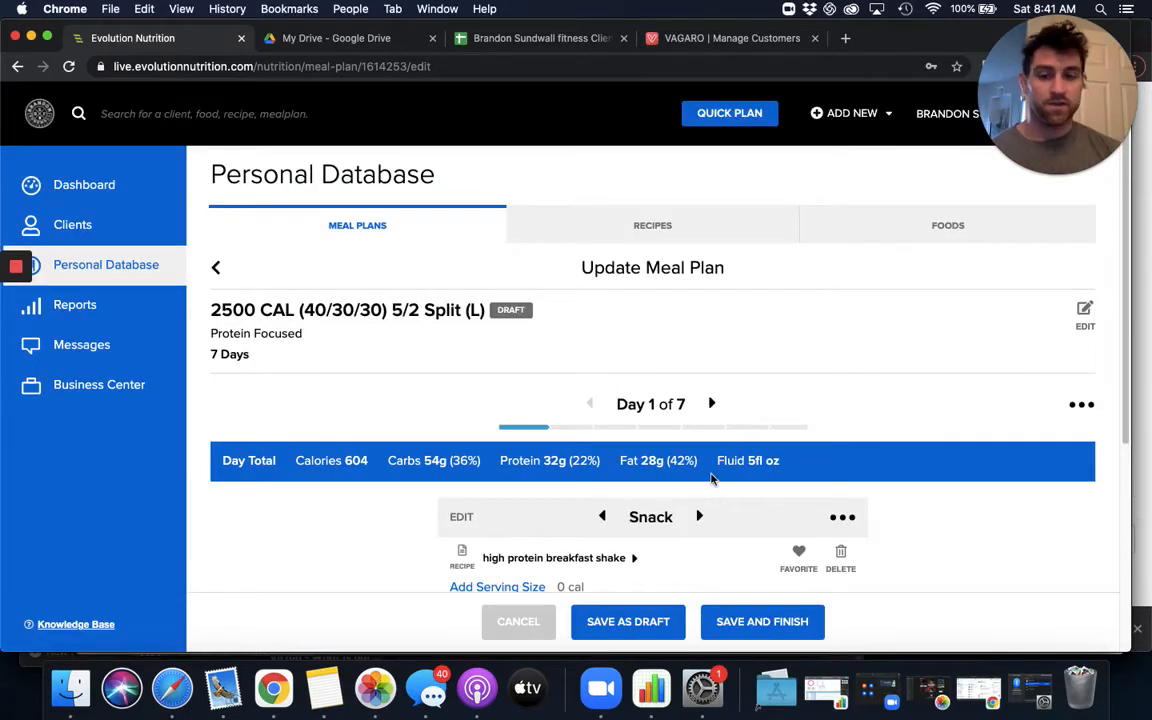
# - Set the high protein breakfast shake's serving size to 1 serving and save the change
pyautogui.scroll(-3, 640, 480)
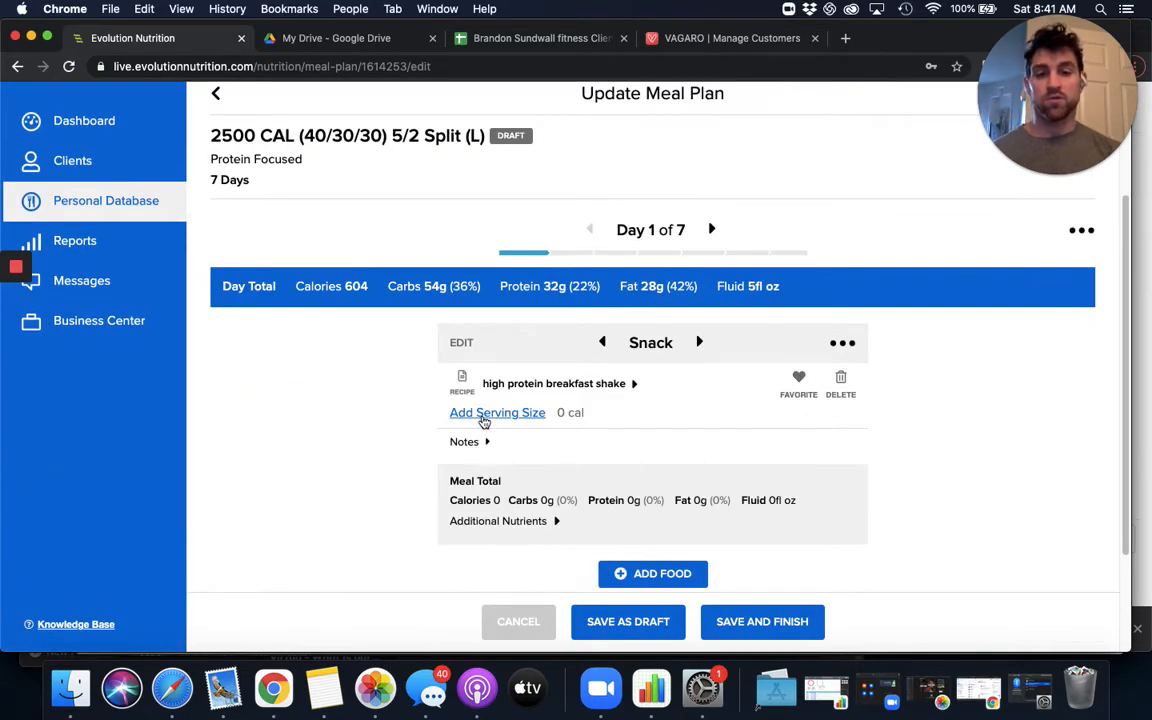
pyautogui.click(484, 414)
pyautogui.write('1')
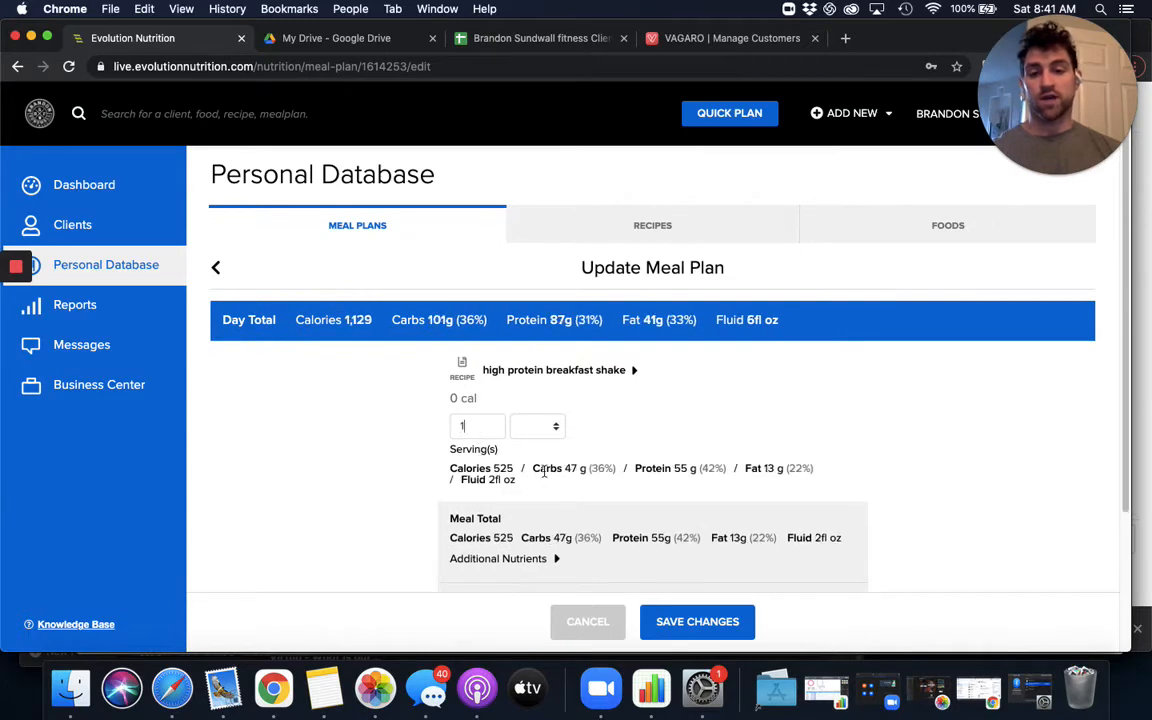
pyautogui.click(710, 621)
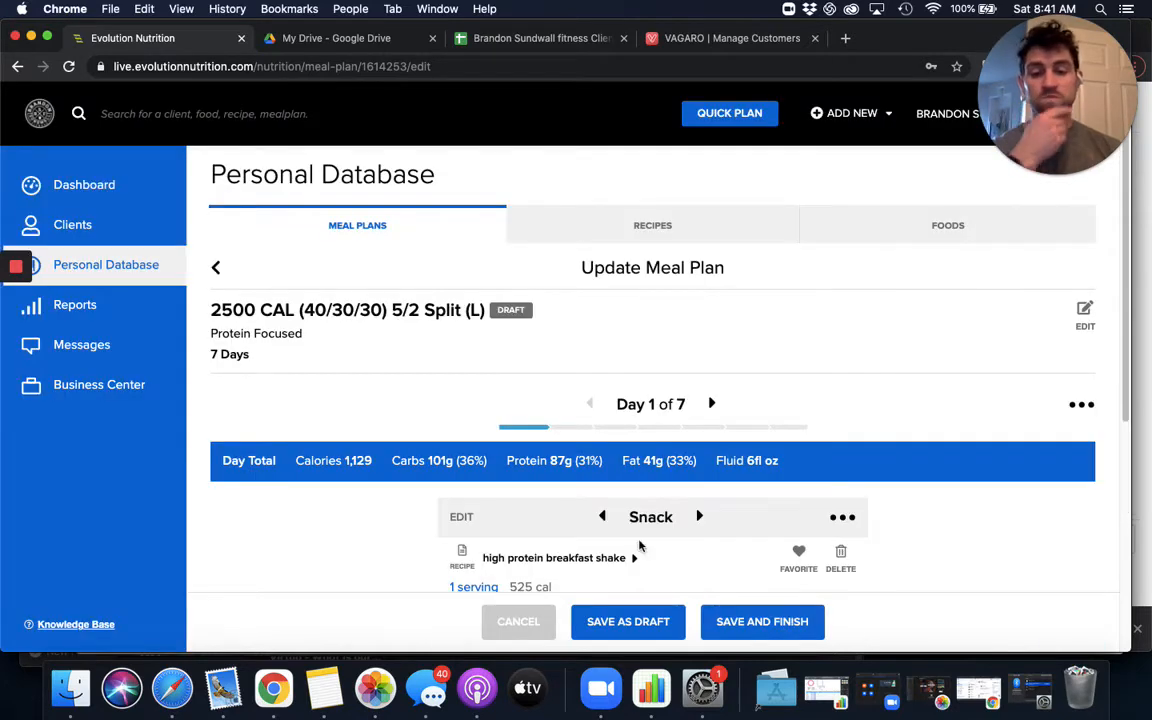
# - Move on to the Day 1 lunch and open the food search to add an item to it
pyautogui.scroll(-2, 655, 490)
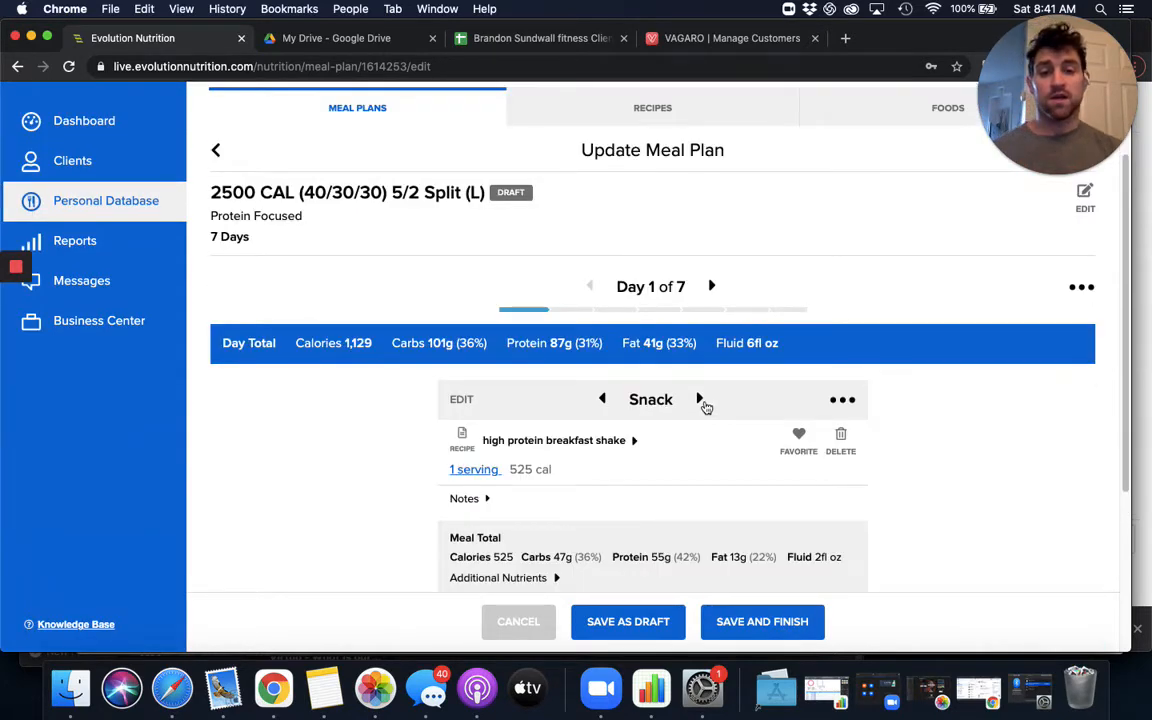
pyautogui.click(699, 399)
pyautogui.scroll(-3, 650, 470)
pyautogui.click(652, 514)
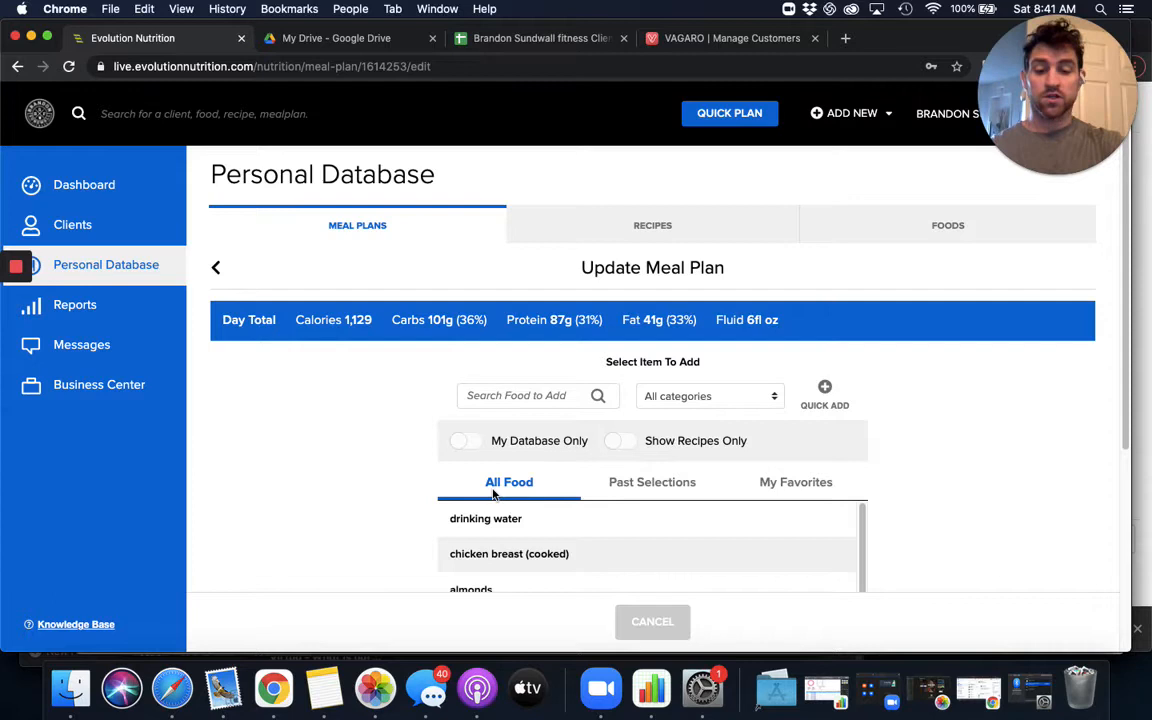
# - Search the foods for steak and limit the results to recipes only
pyautogui.write('steak')
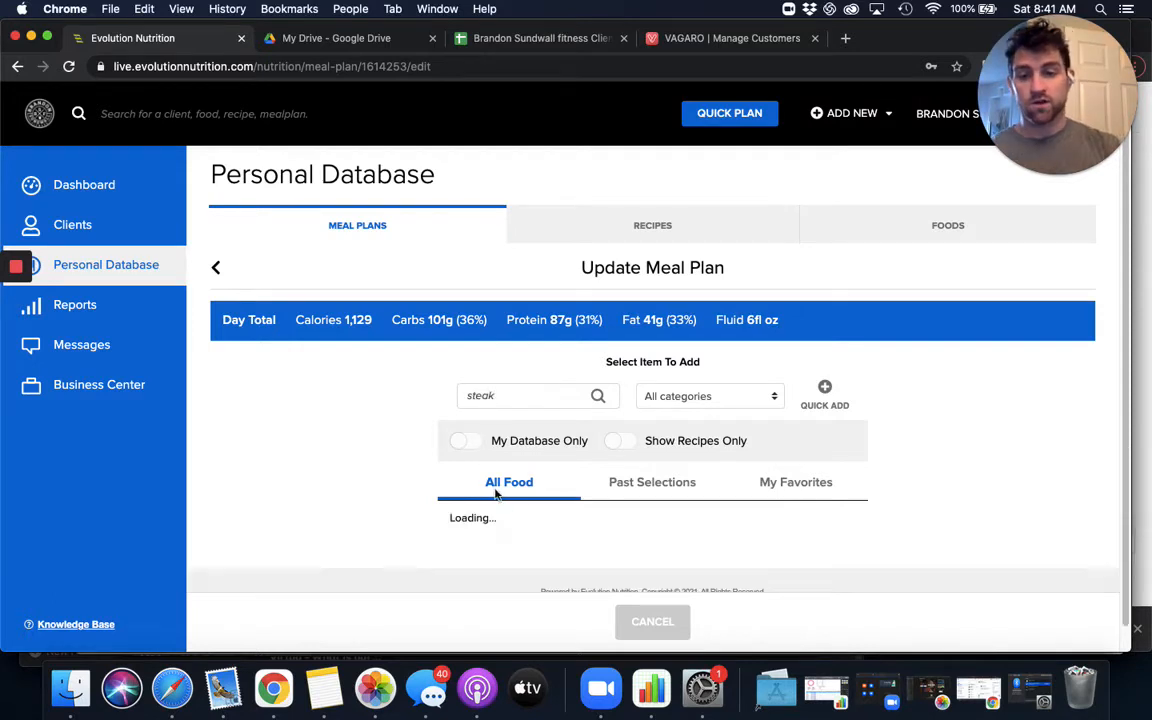
pyautogui.scroll(-5, 386, 450)
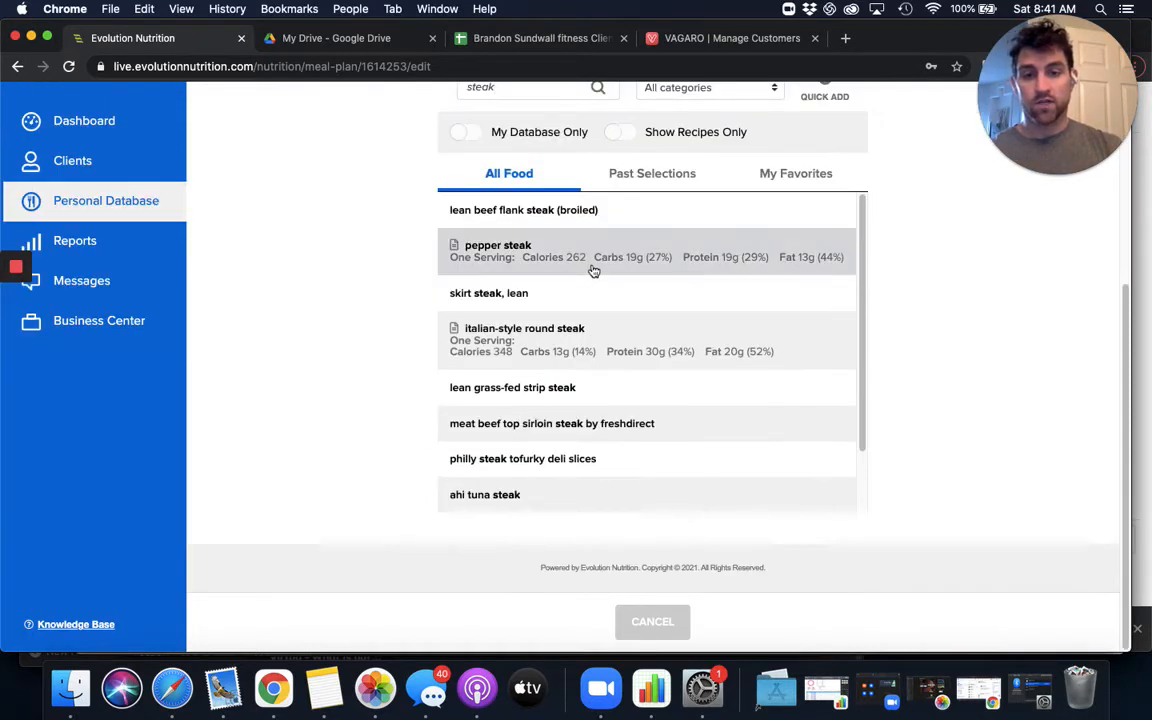
pyautogui.scroll(-2, 645, 352)
pyautogui.scroll(-5, 645, 352)
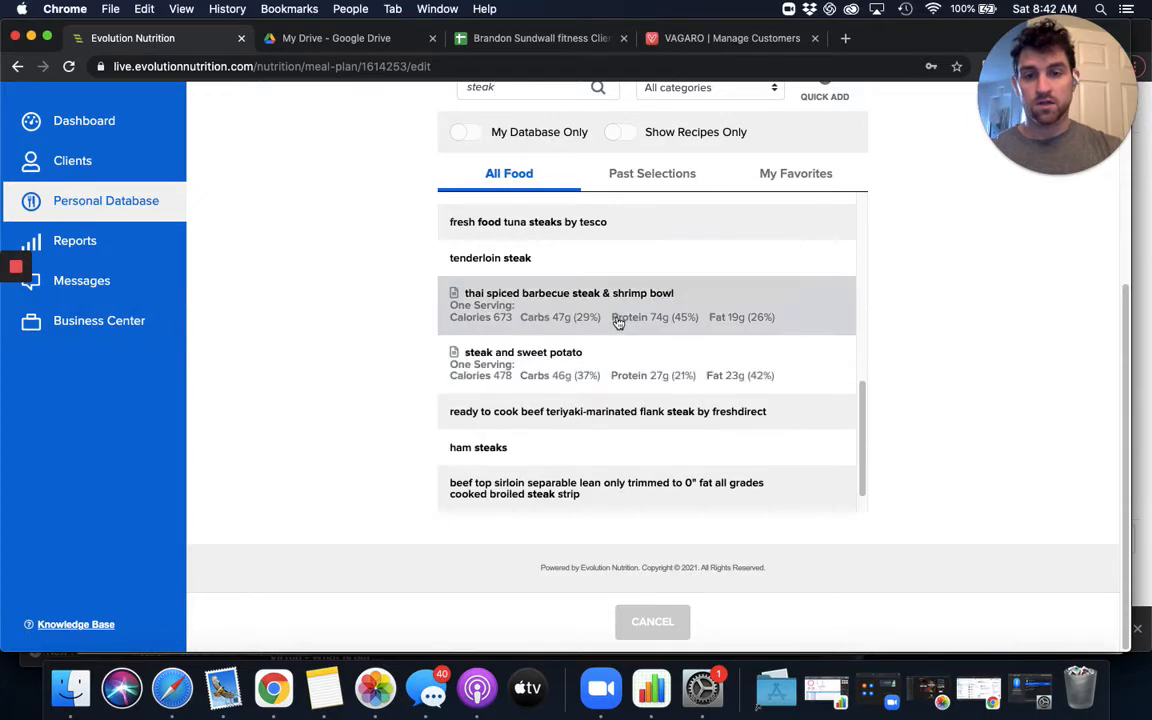
pyautogui.scroll(7, 618, 321)
pyautogui.click(622, 132)
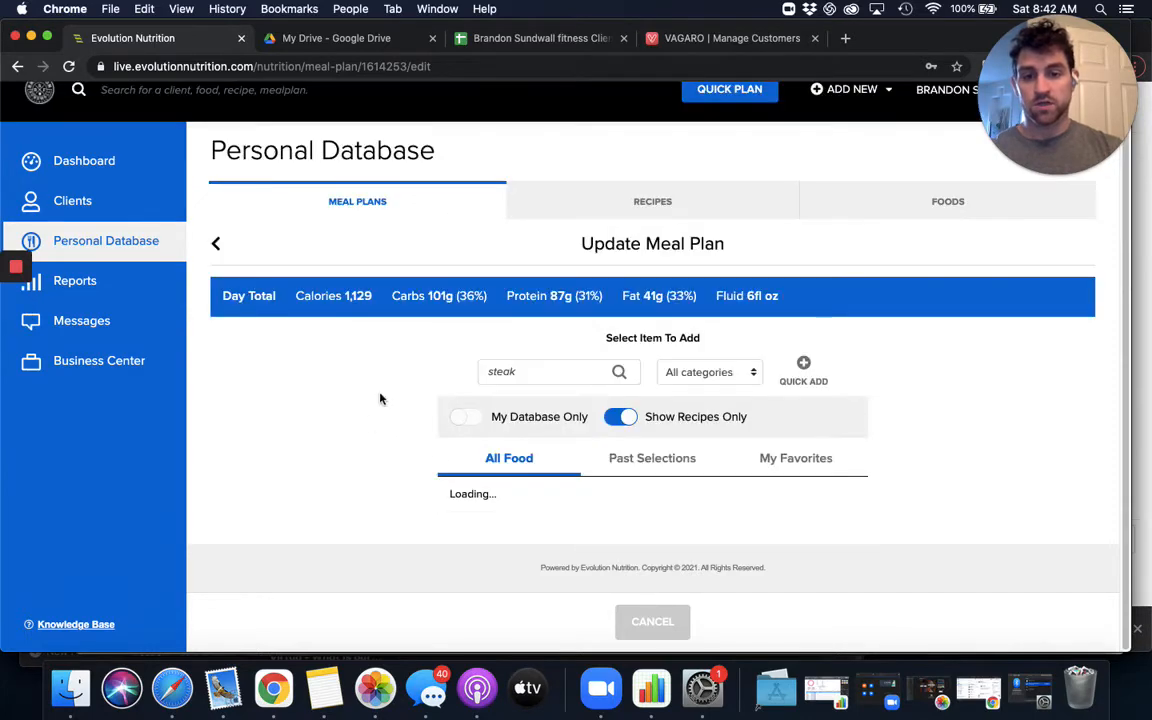
# - Examine the ingredients of the favorited steak and sweet potato recipe, then return to the results without selecting it
pyautogui.scroll(-4, 514, 301)
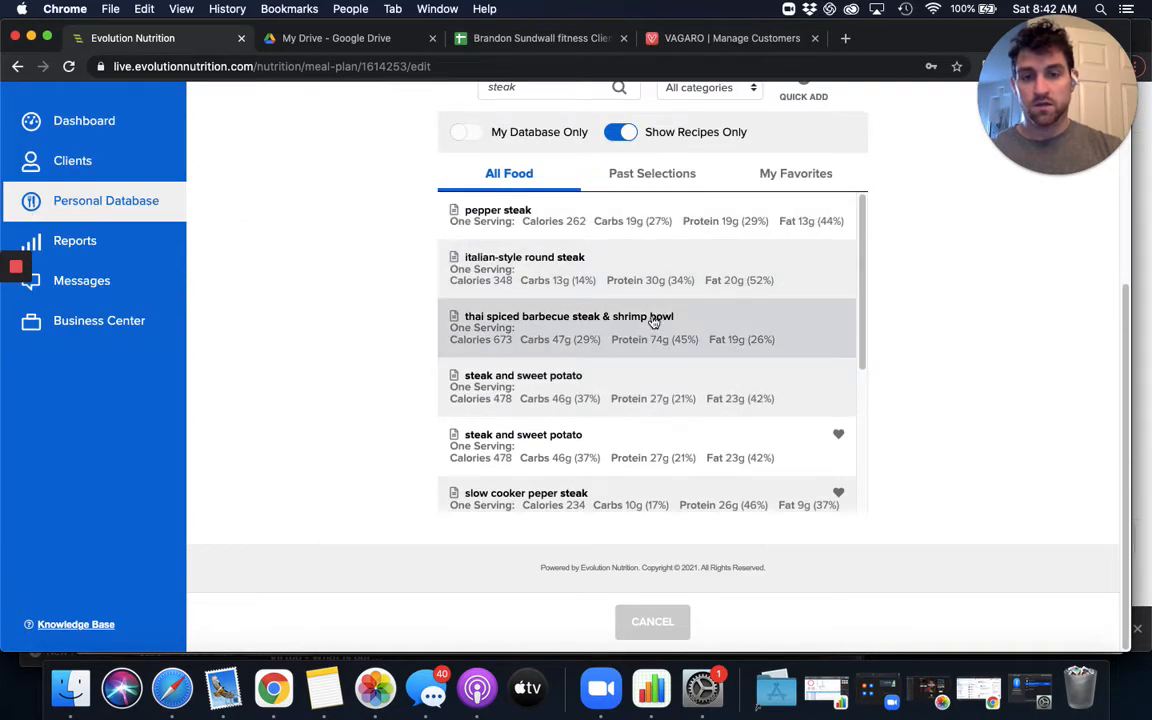
pyautogui.scroll(-1, 598, 430)
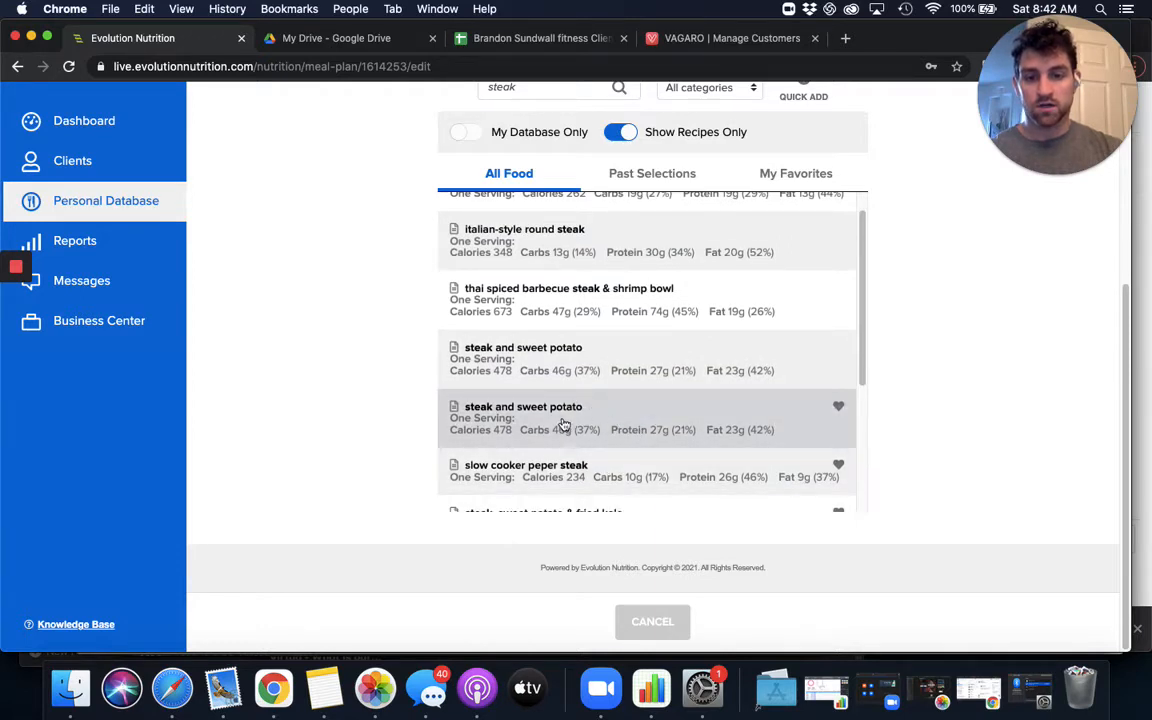
pyautogui.scroll(-4, 563, 425)
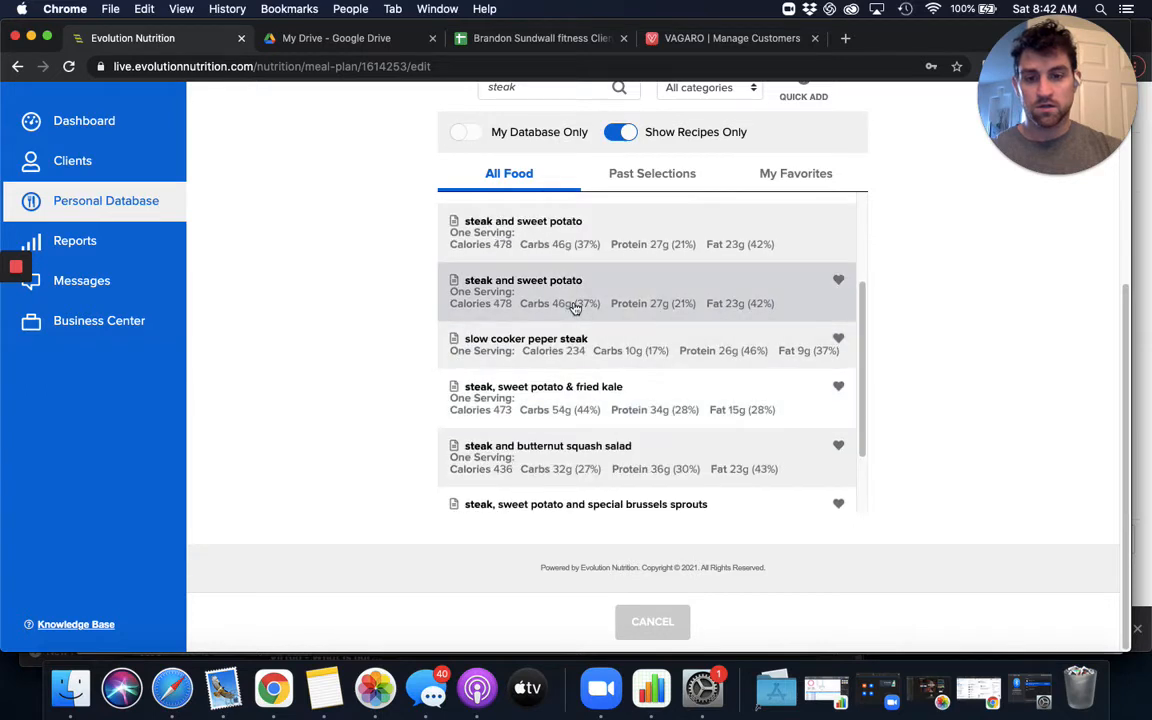
pyautogui.click(575, 308)
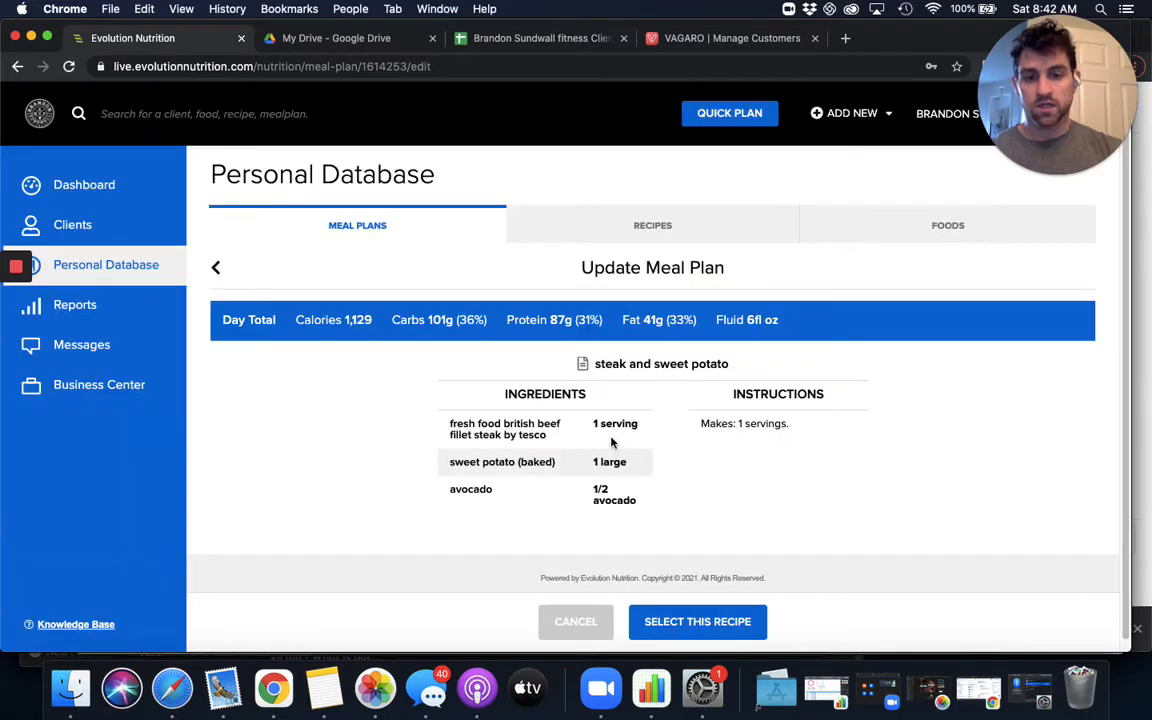
pyautogui.click(589, 634)
# - Add the steak, sweet potato & fried kale recipe to the Day 1 lunch
pyautogui.scroll(-2, 566, 586)
pyautogui.scroll(-3, 391, 524)
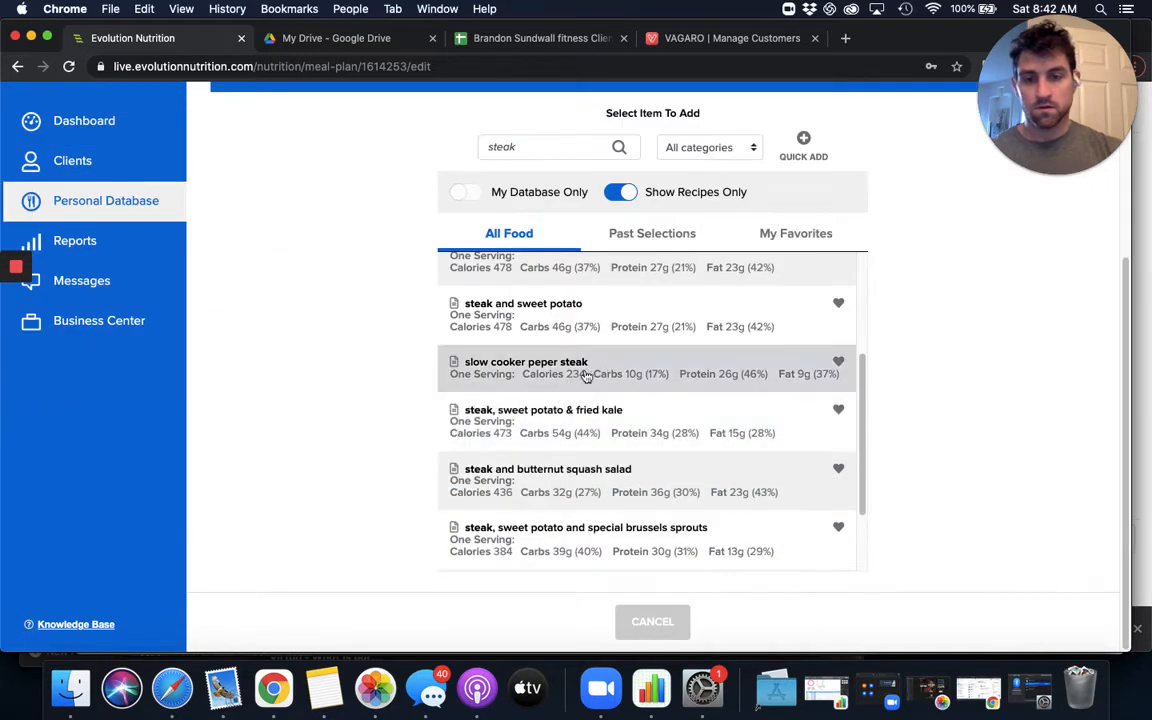
pyautogui.scroll(-1, 565, 465)
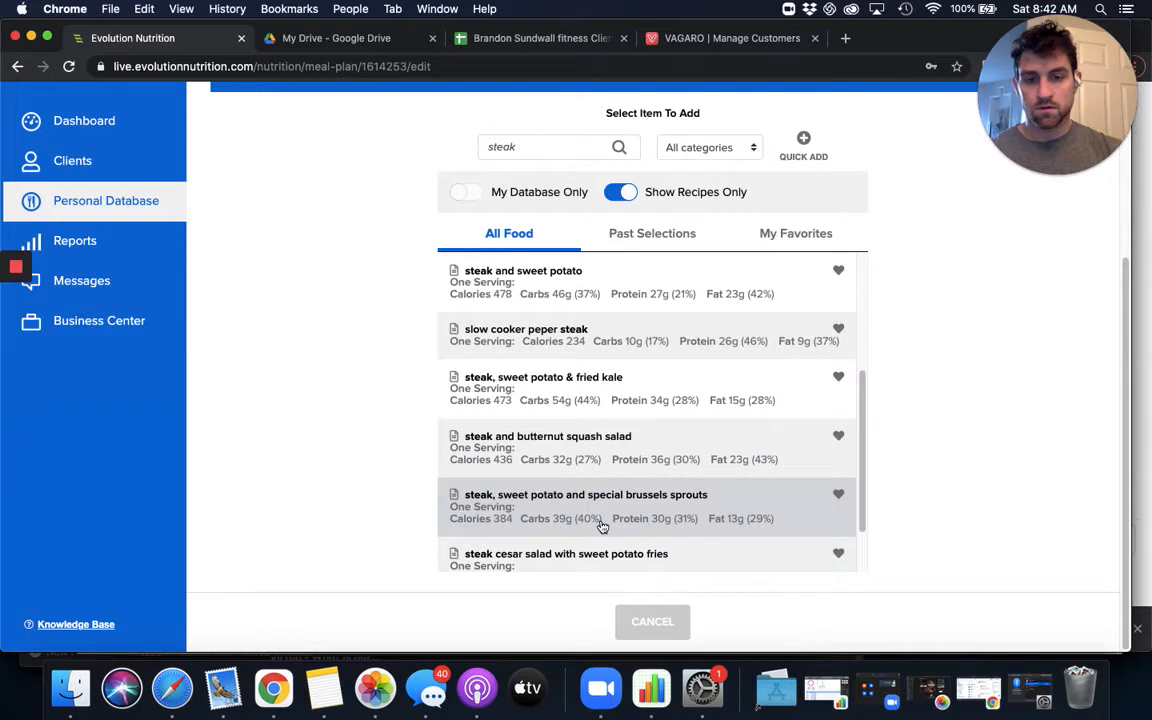
pyautogui.scroll(-1, 490, 470)
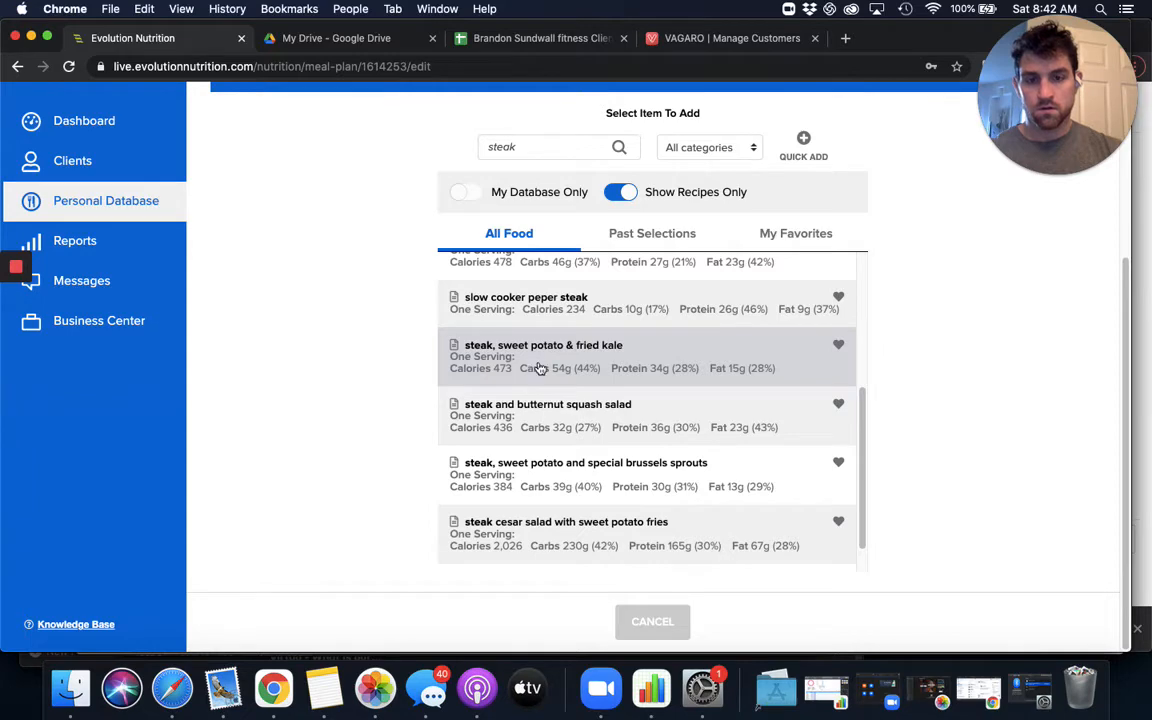
pyautogui.click(540, 369)
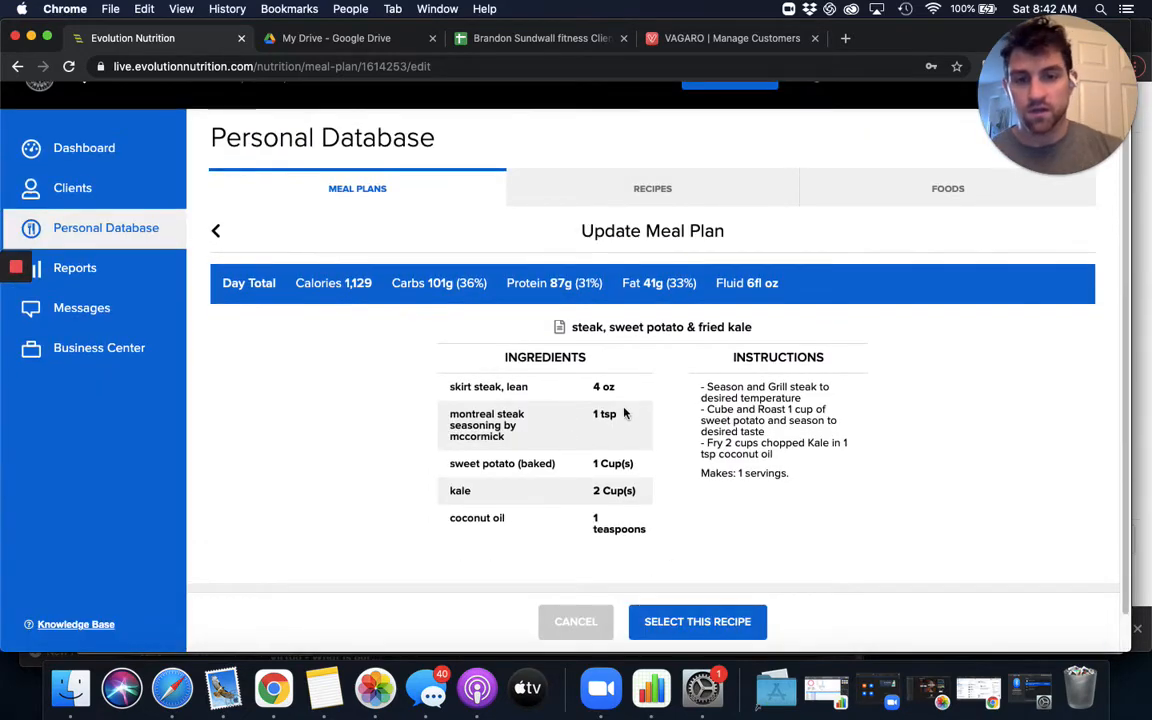
pyautogui.click(708, 620)
# - Set the steak, sweet potato & fried kale recipe's serving size to 1 serving and save the change
pyautogui.scroll(-3, 570, 500)
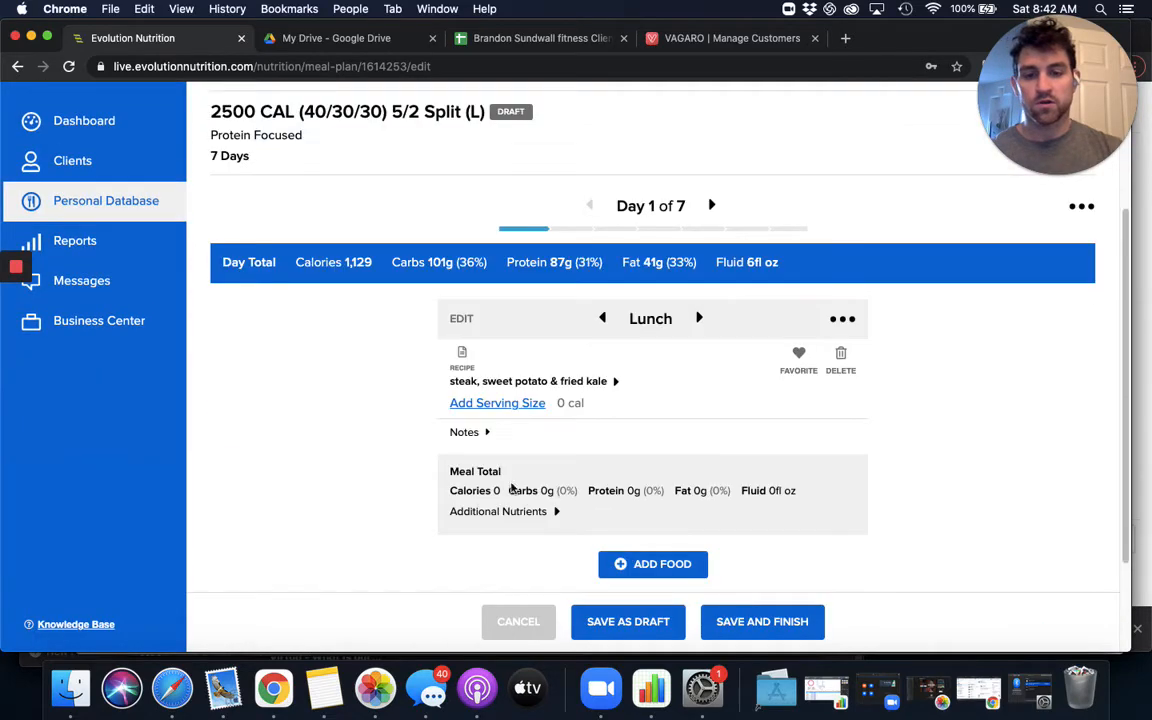
pyautogui.click(502, 405)
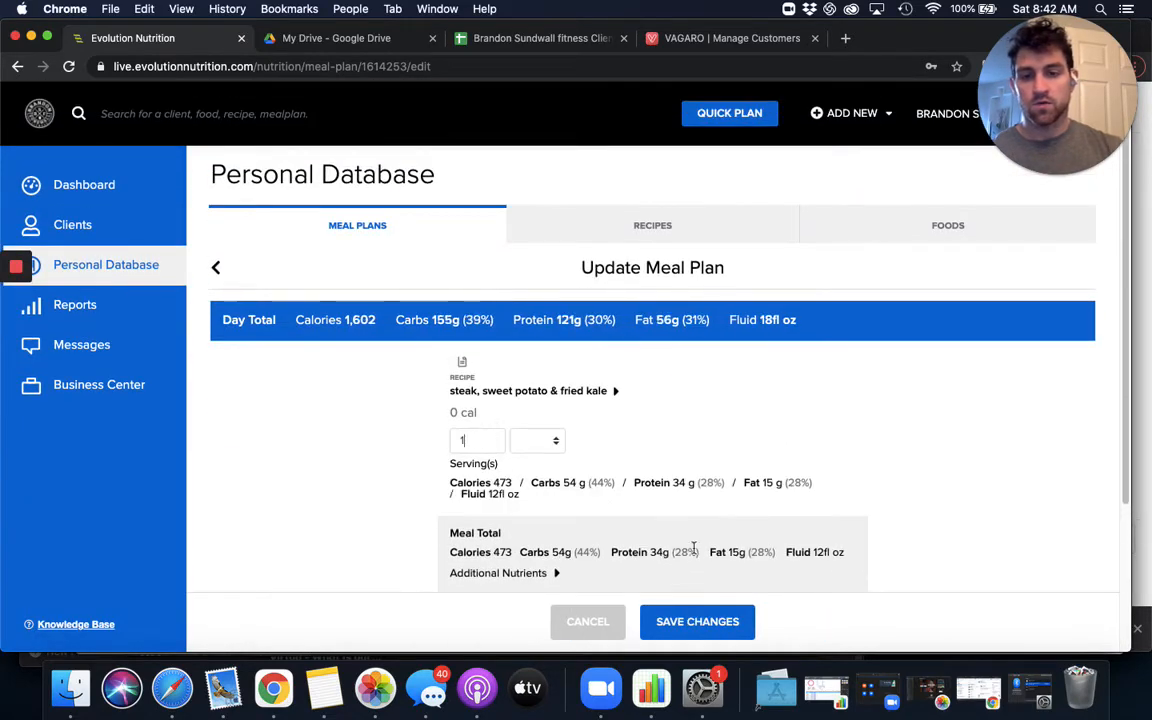
pyautogui.click(738, 622)
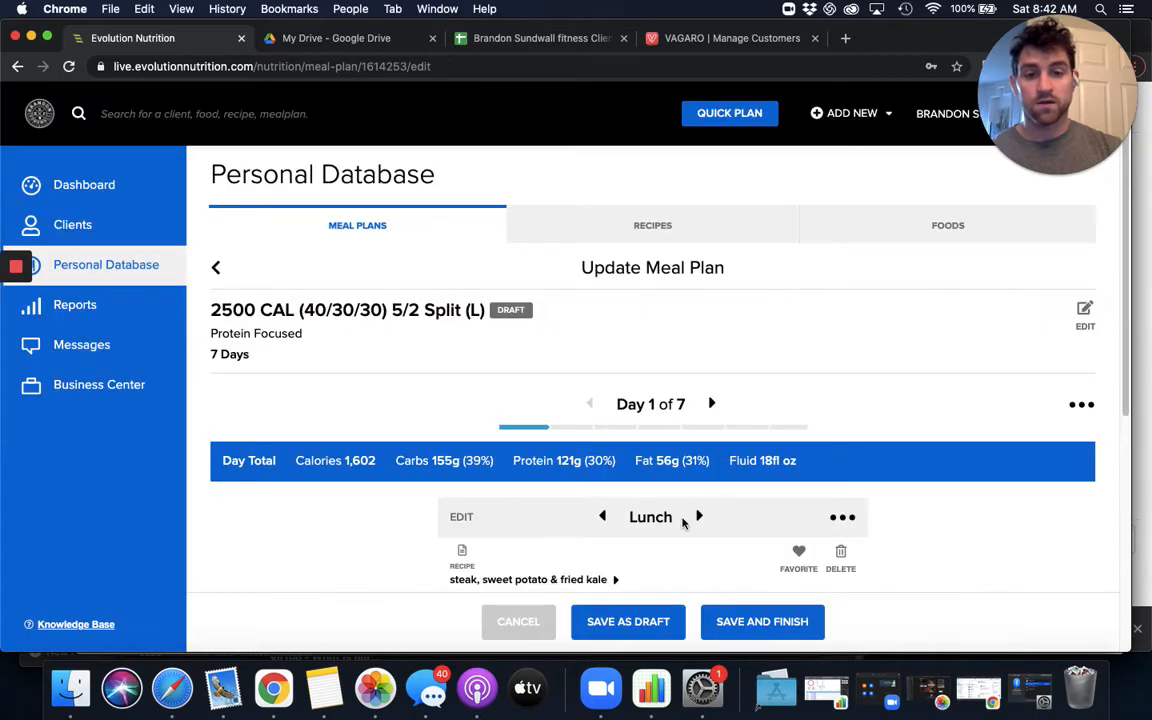
# - Move on to the Day 1 snack after lunch and open the food search for it
pyautogui.click(697, 518)
pyautogui.scroll(-3, 705, 500)
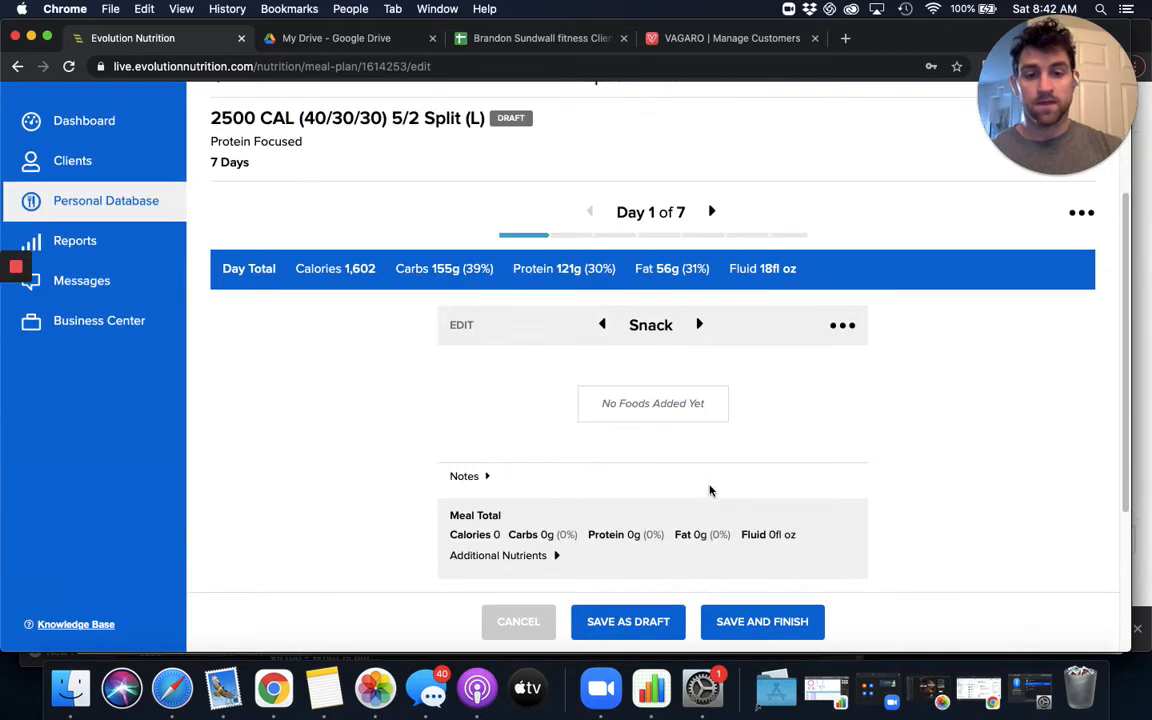
pyautogui.scroll(-3, 712, 519)
pyautogui.click(673, 405)
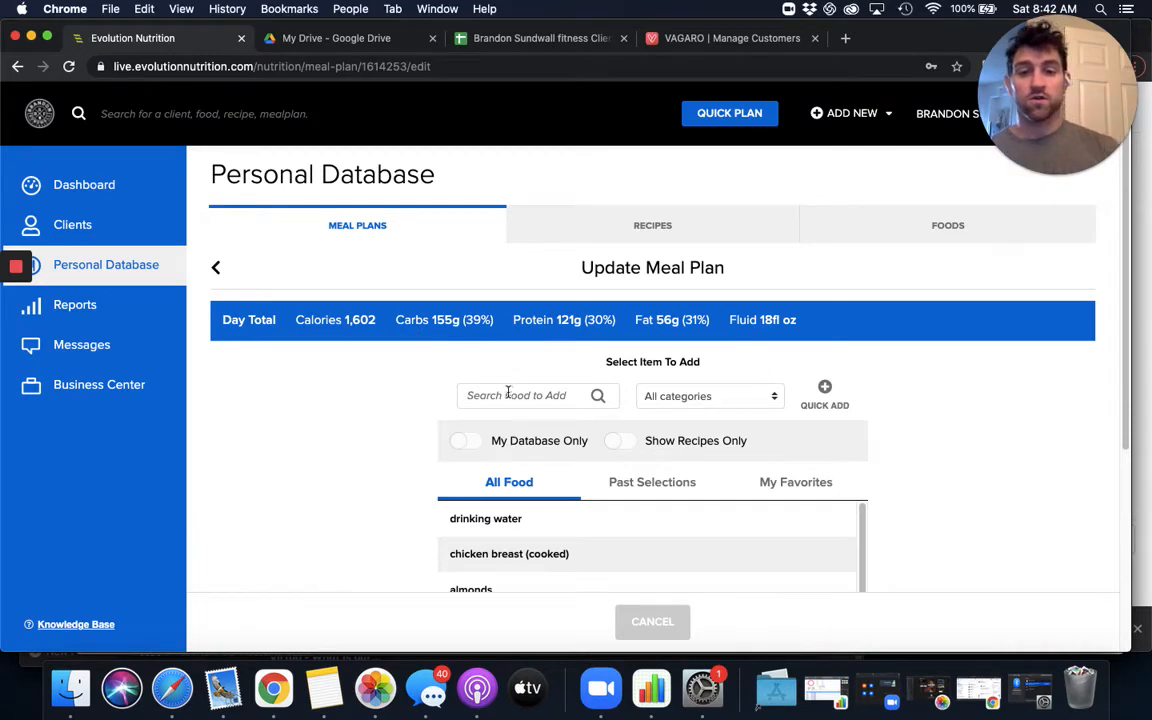
# - Search only the personal database for one and add the one bar to the afternoon snack
pyautogui.write('one')
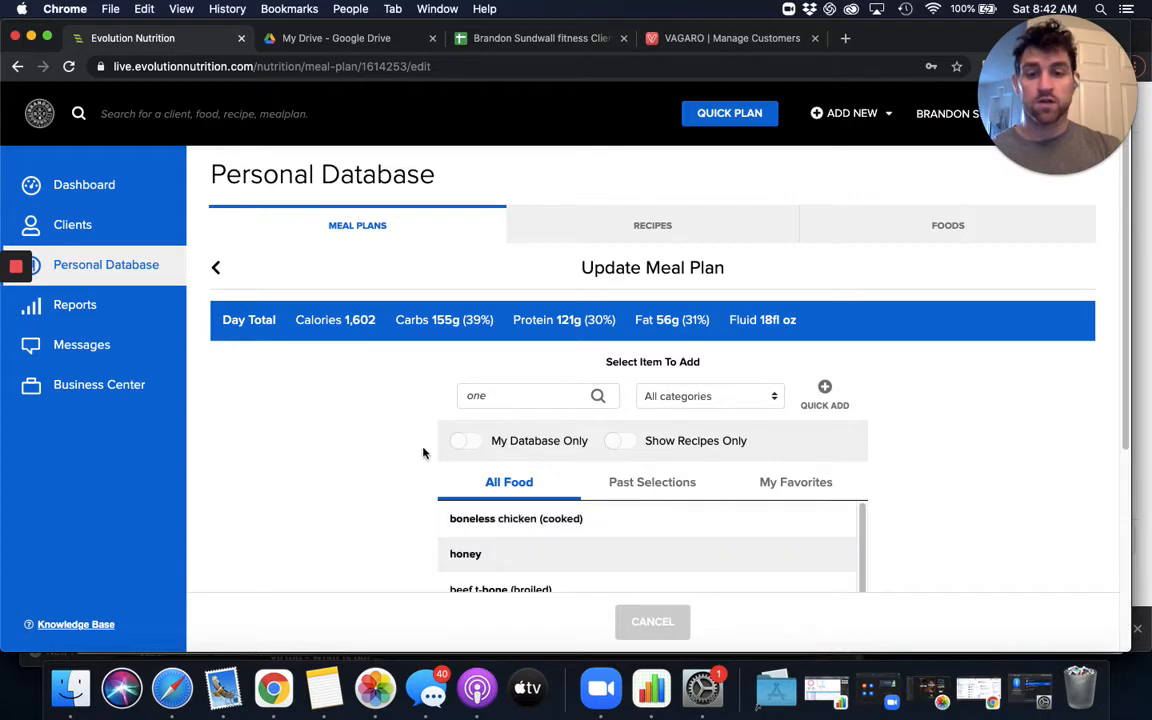
pyautogui.scroll(-3, 416, 437)
pyautogui.scroll(-2, 515, 440)
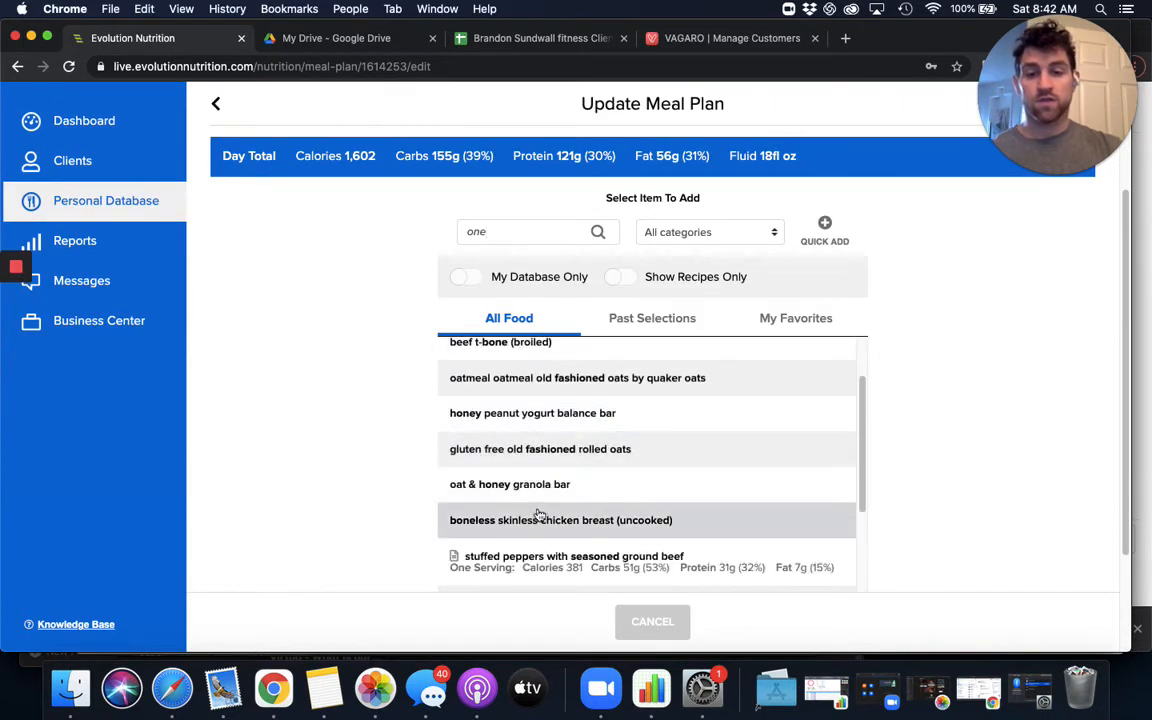
pyautogui.scroll(2, 570, 430)
pyautogui.scroll(1, 542, 357)
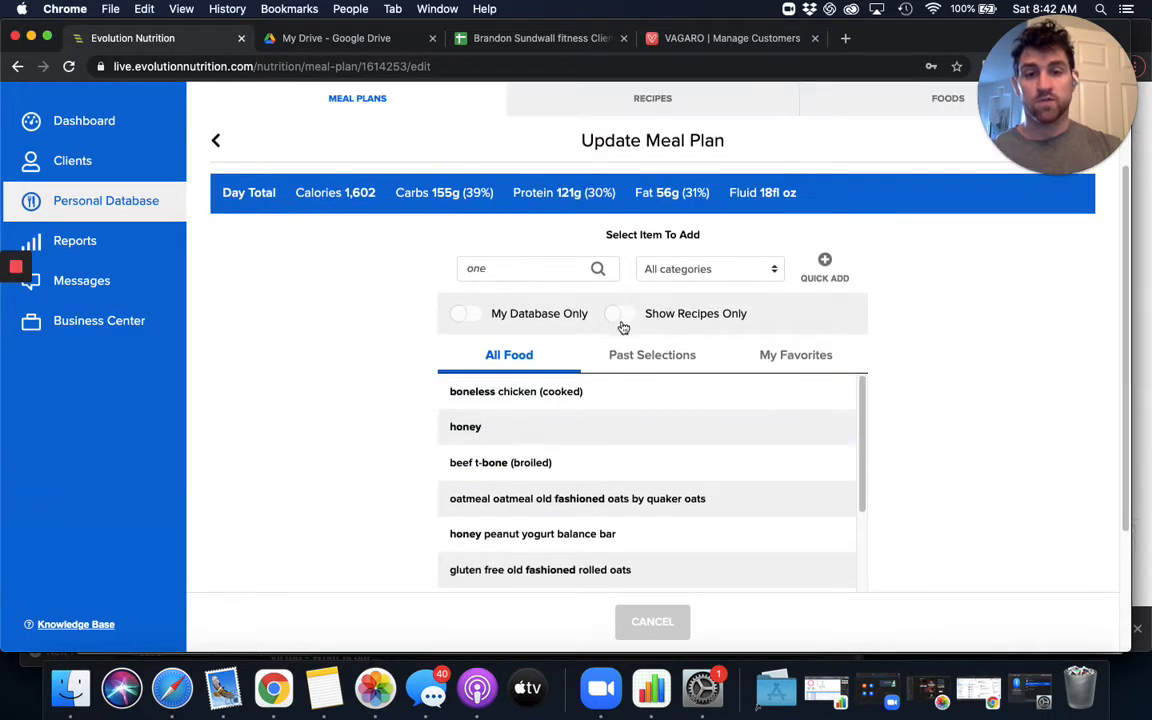
pyautogui.click(459, 322)
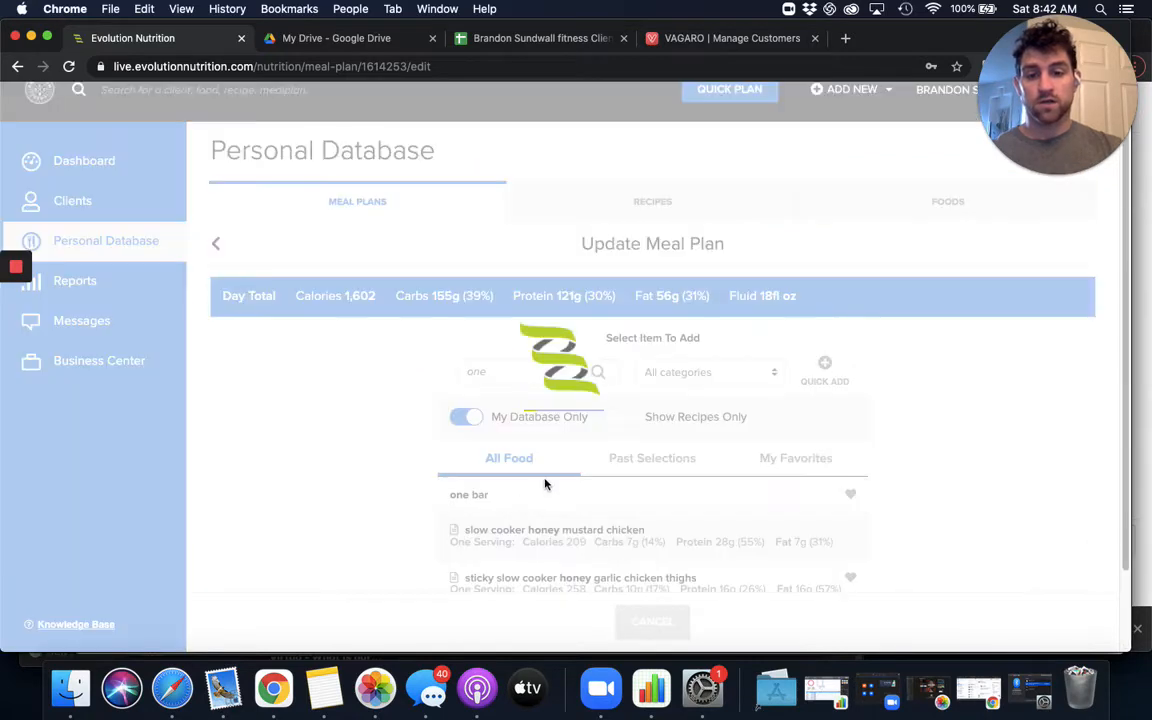
pyautogui.click(545, 484)
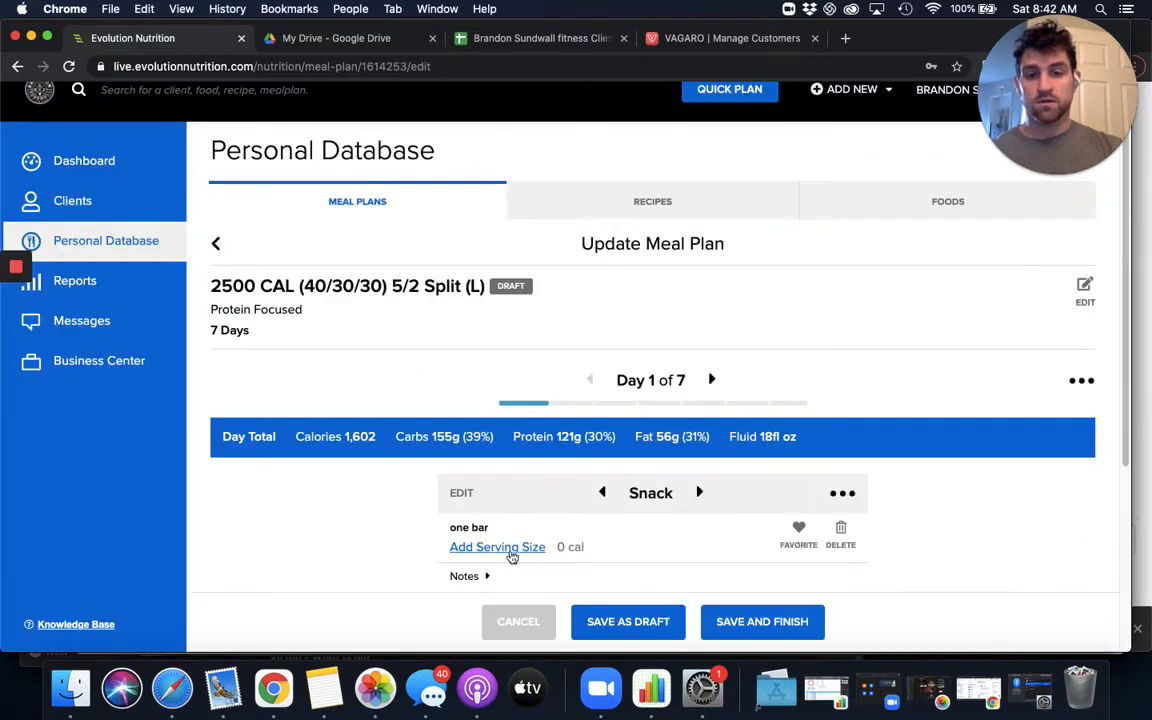
# - Set the one bar's serving size to 1 Bar and save the change
pyautogui.click(509, 551)
pyautogui.write('1')
pyautogui.click(505, 440)
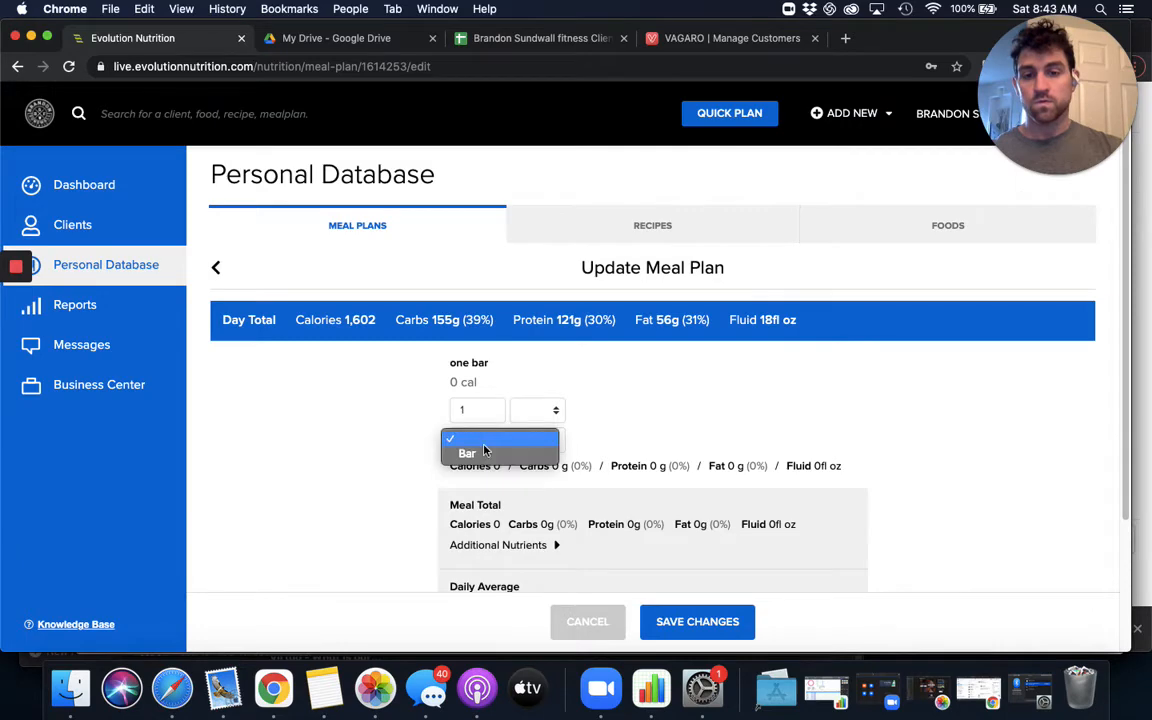
pyautogui.press('Return')
pyautogui.click(680, 612)
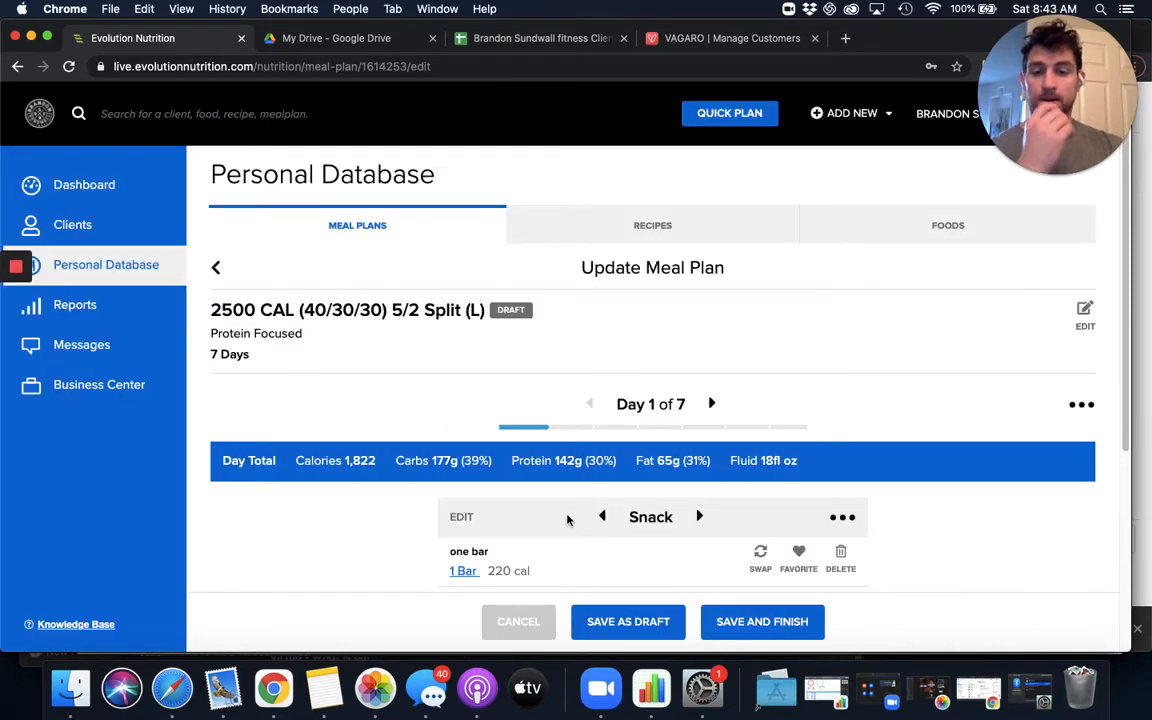
# - Search the foods for banana and add the plain banana to the same snack
pyautogui.scroll(-2, 566, 519)
pyautogui.click(637, 568)
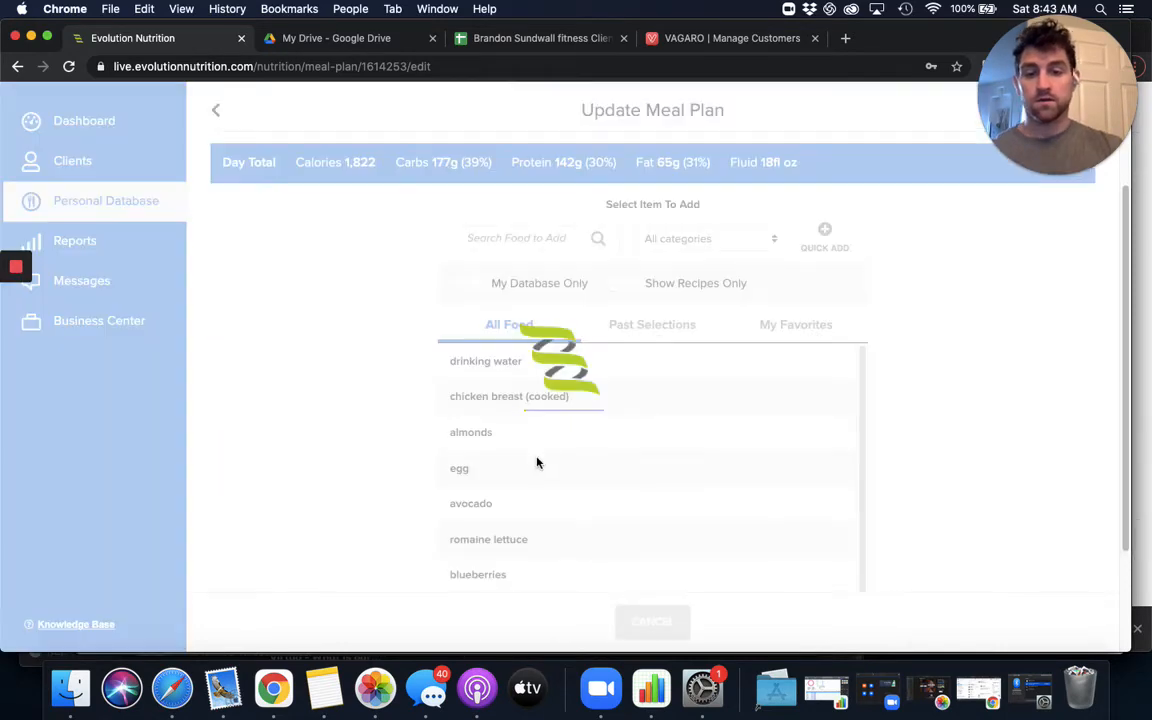
pyautogui.write('bana')
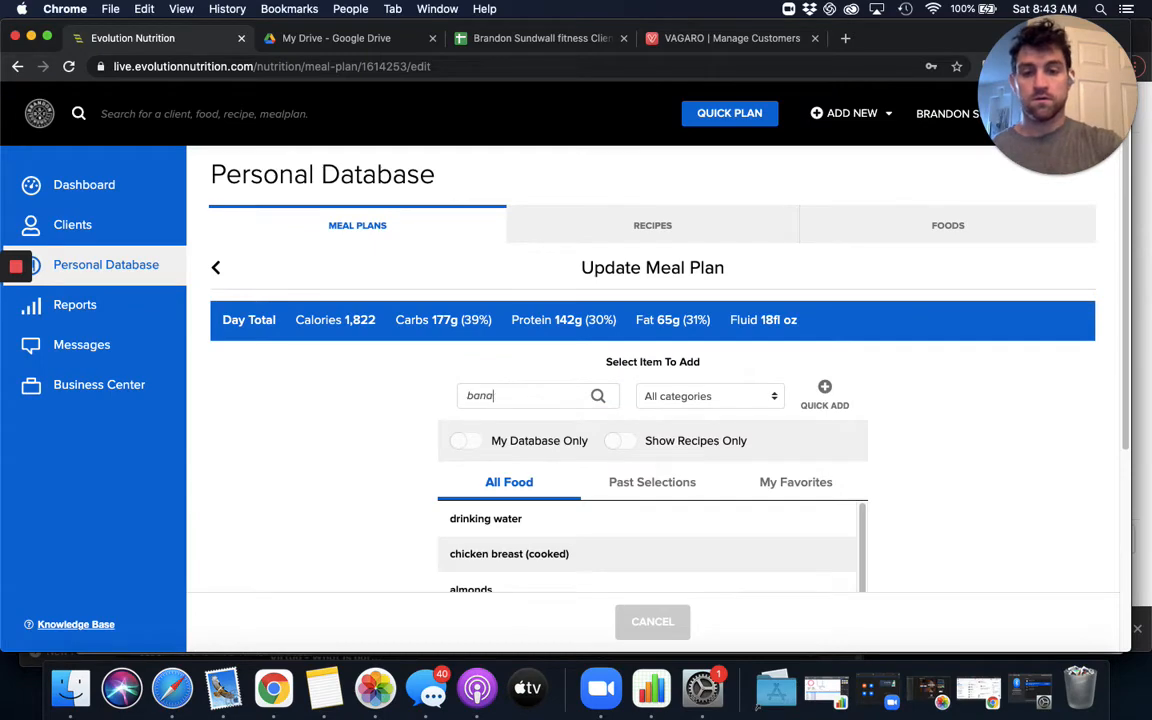
pyautogui.scroll(-2, 389, 416)
pyautogui.click(497, 344)
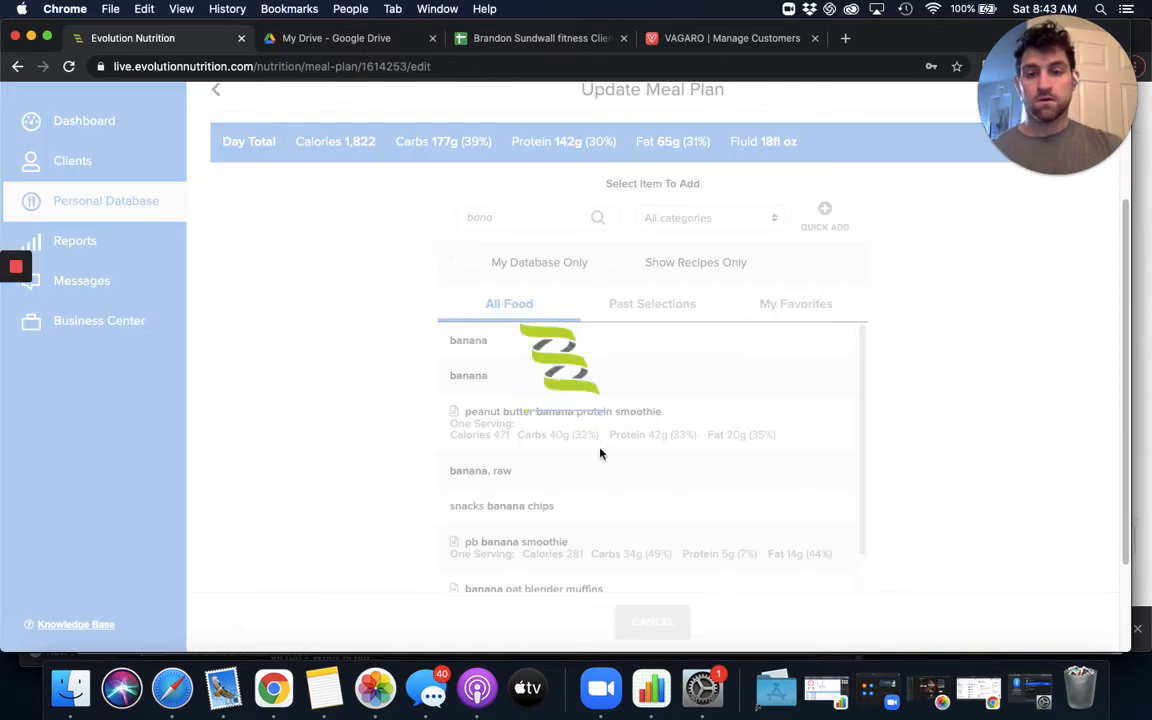
# - Set the banana's serving size to 1 large and save the change
pyautogui.click(497, 443)
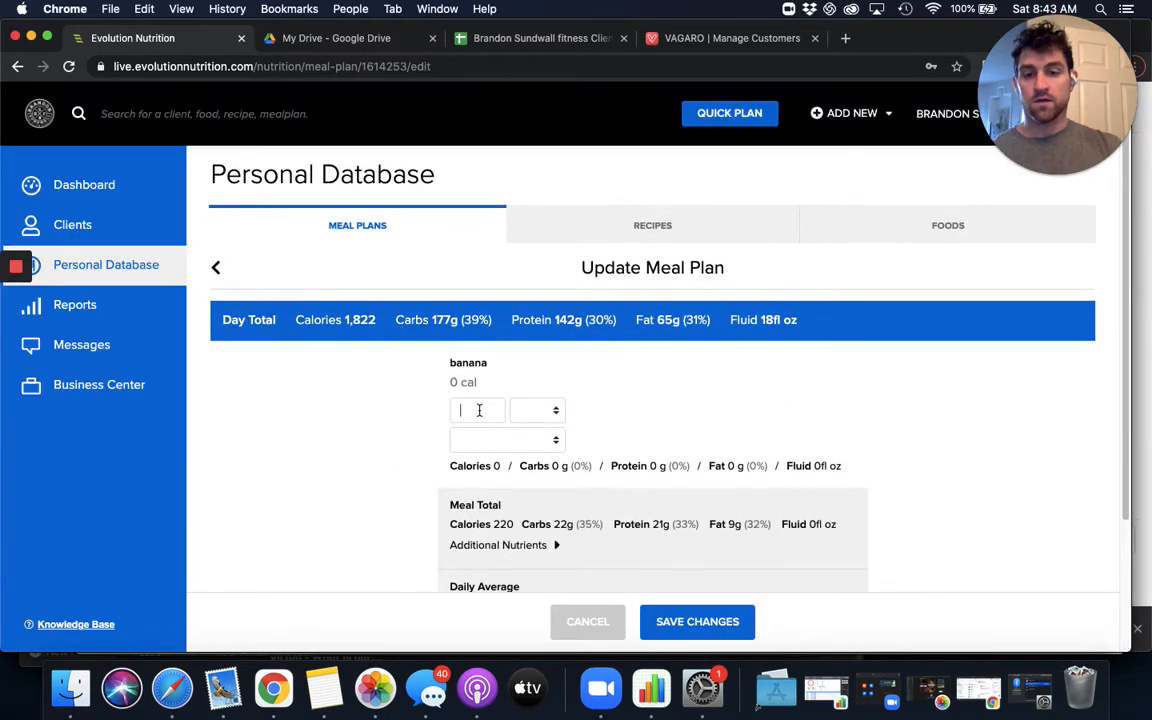
pyautogui.click(479, 410)
pyautogui.write('1')
pyautogui.click(505, 440)
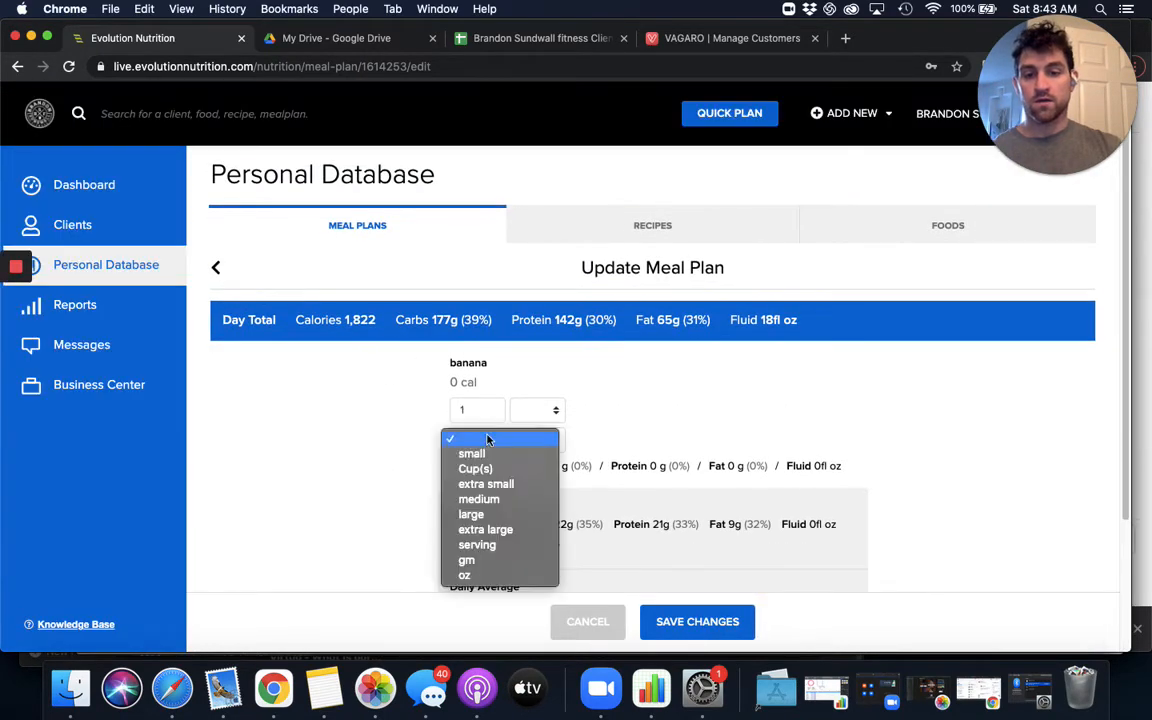
pyautogui.click(509, 514)
pyautogui.click(698, 621)
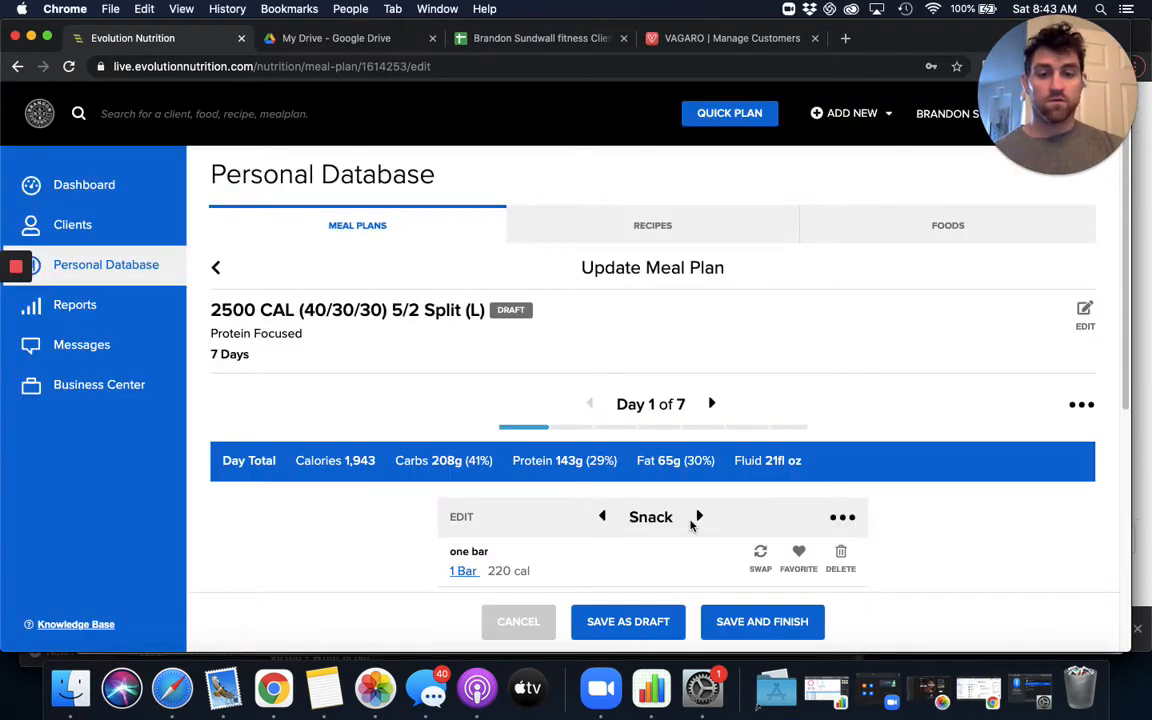
# - Move on to the Day 1 dinner and open the food search to add an item to it
pyautogui.click(698, 517)
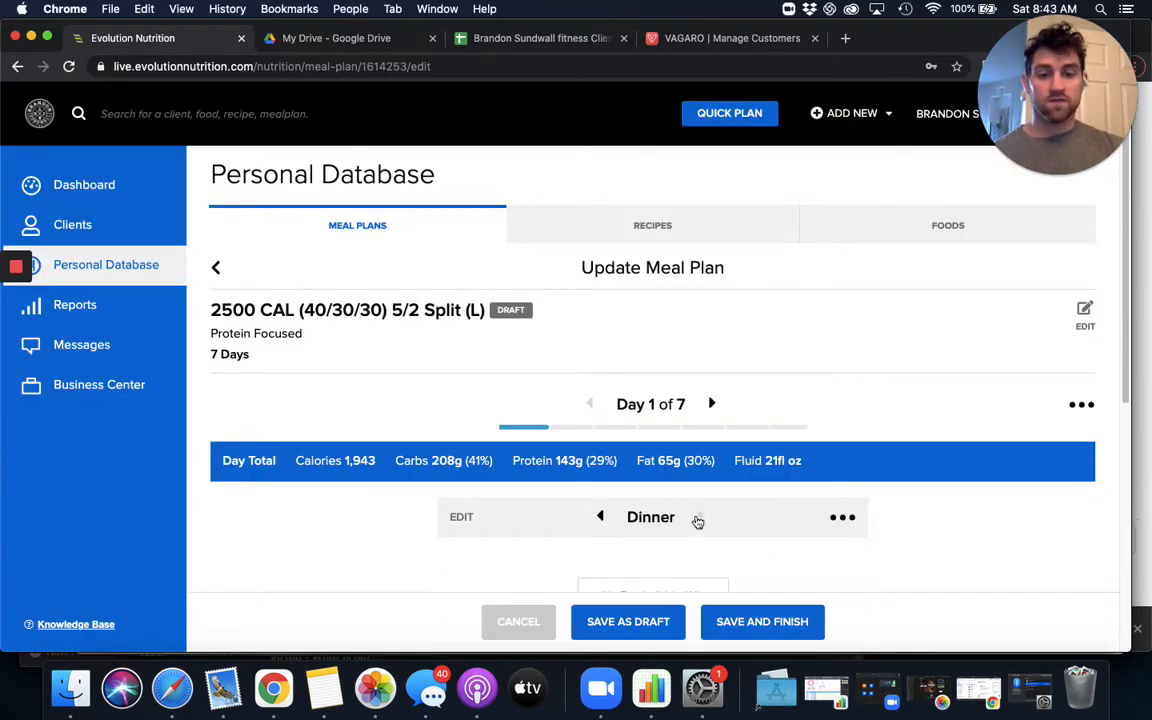
pyautogui.scroll(-3, 690, 515)
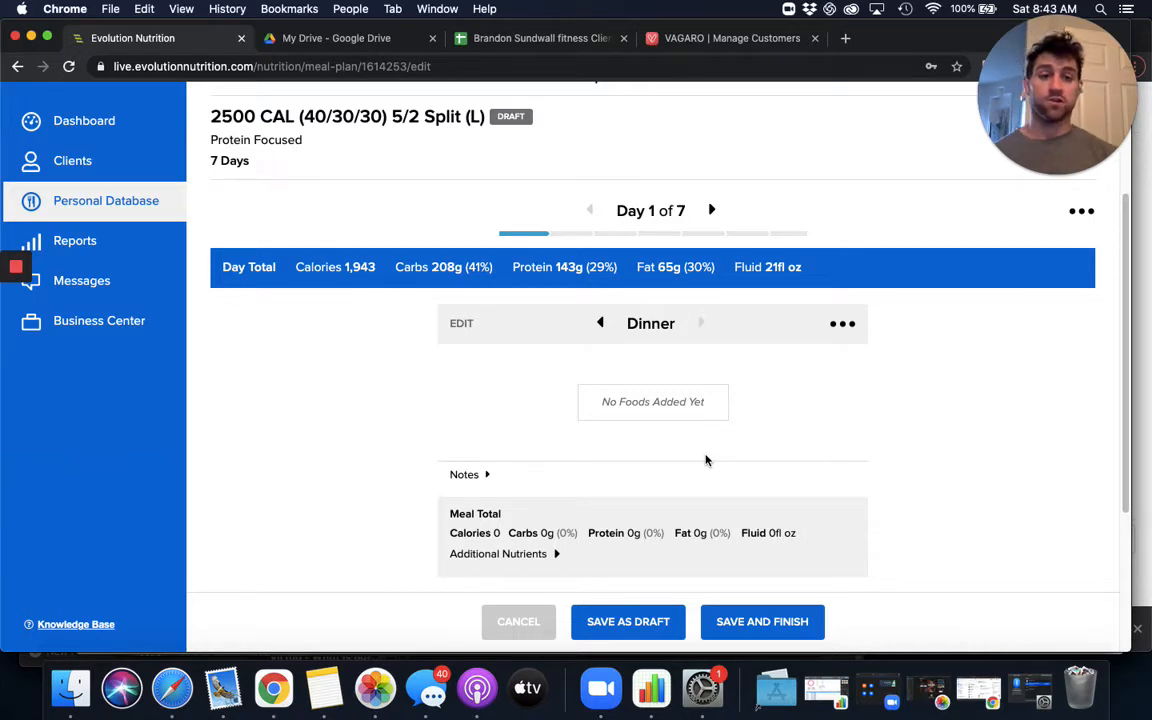
pyautogui.scroll(-5, 576, 485)
pyautogui.click(653, 368)
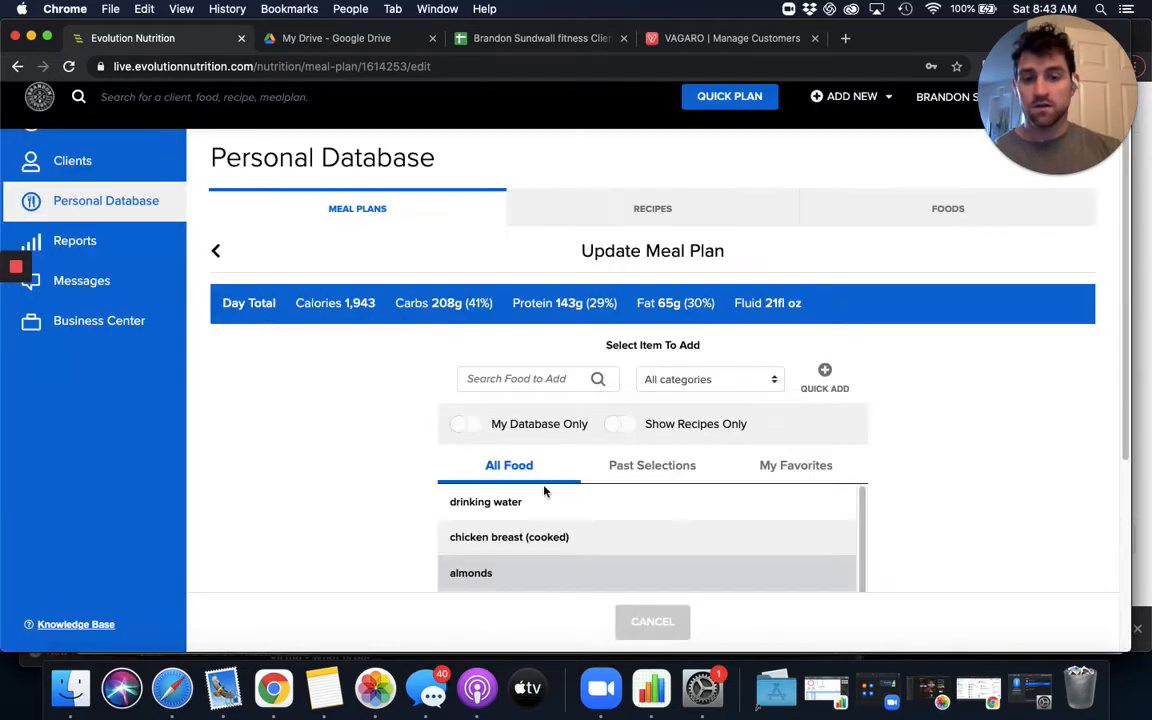
# - Limit the food list to the personal database and add the chicken & rice fajita plate recipe to the Day 1 dinner
pyautogui.scroll(-5, 515, 425)
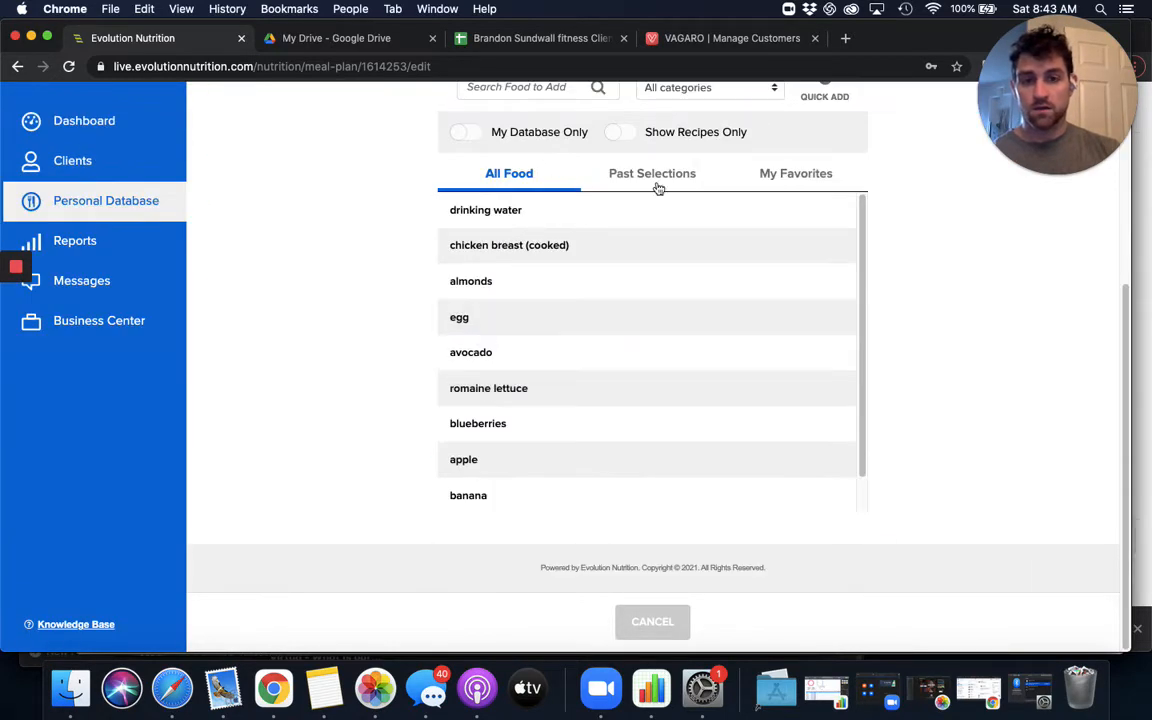
pyautogui.scroll(3, 546, 284)
pyautogui.scroll(-1, 610, 328)
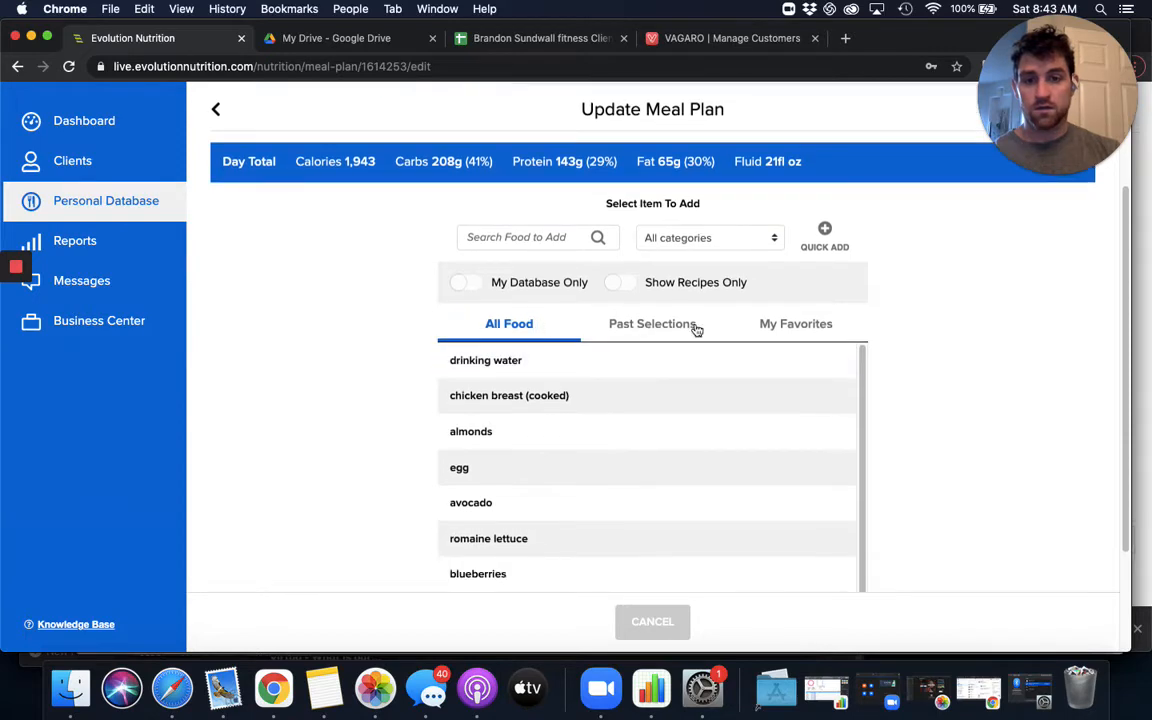
pyautogui.click(463, 282)
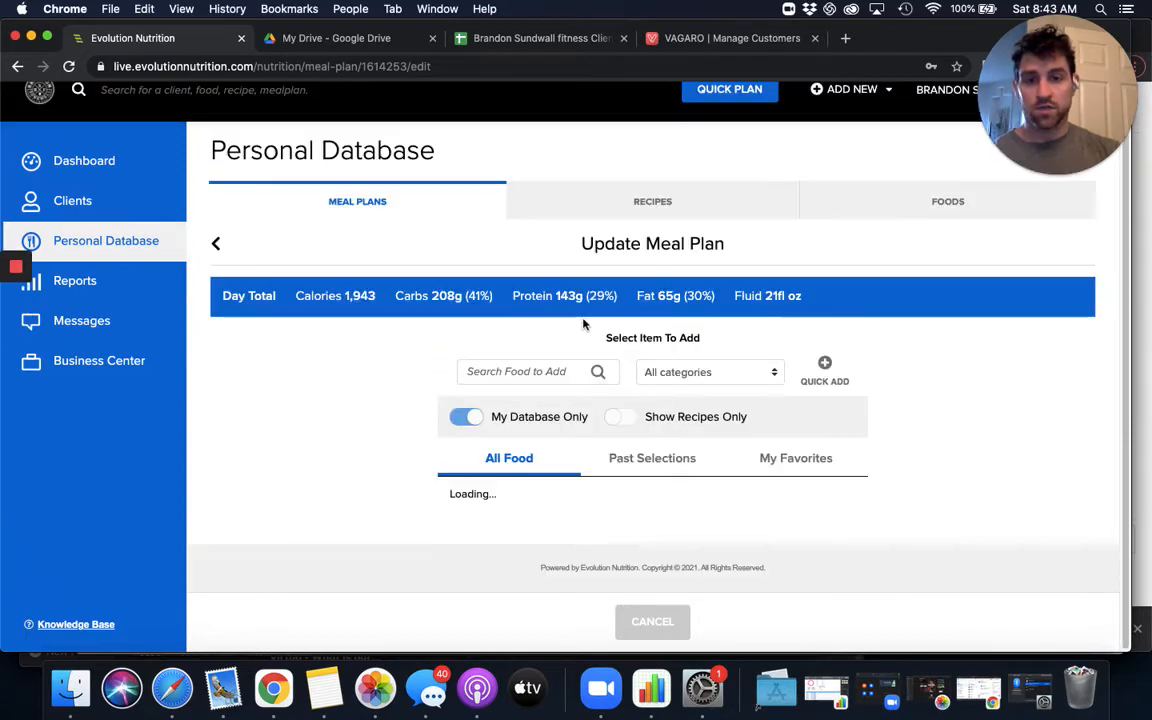
pyautogui.scroll(-5, 520, 448)
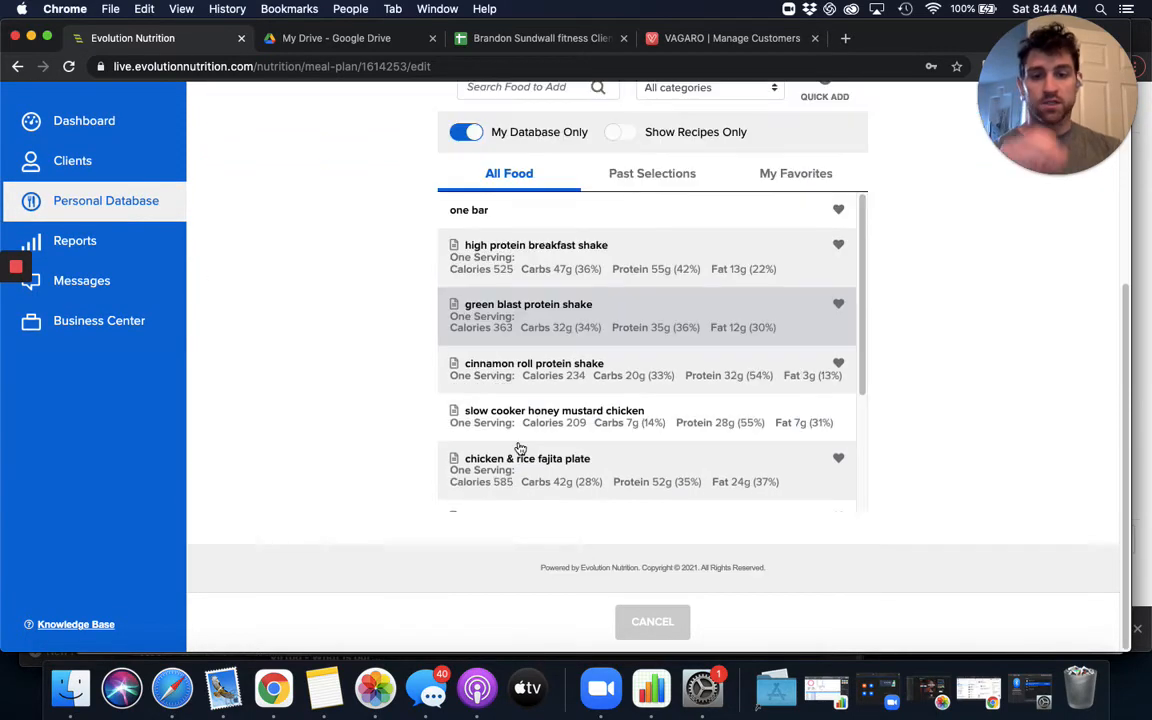
pyautogui.click(672, 482)
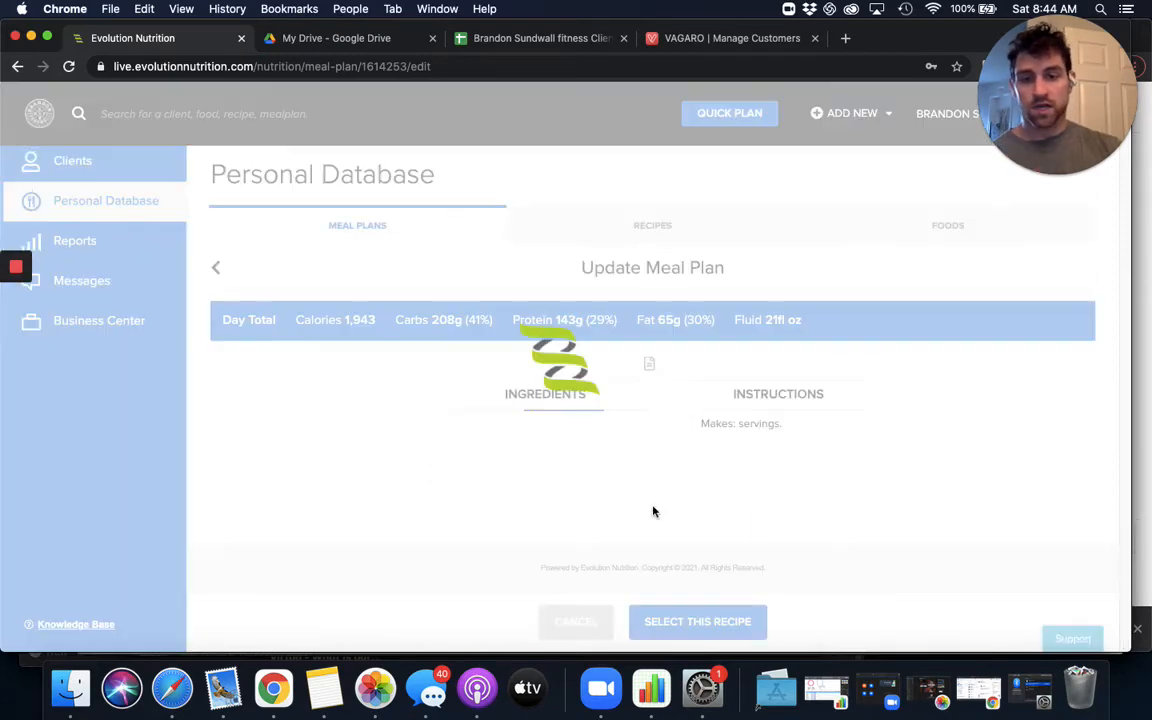
pyautogui.click(674, 621)
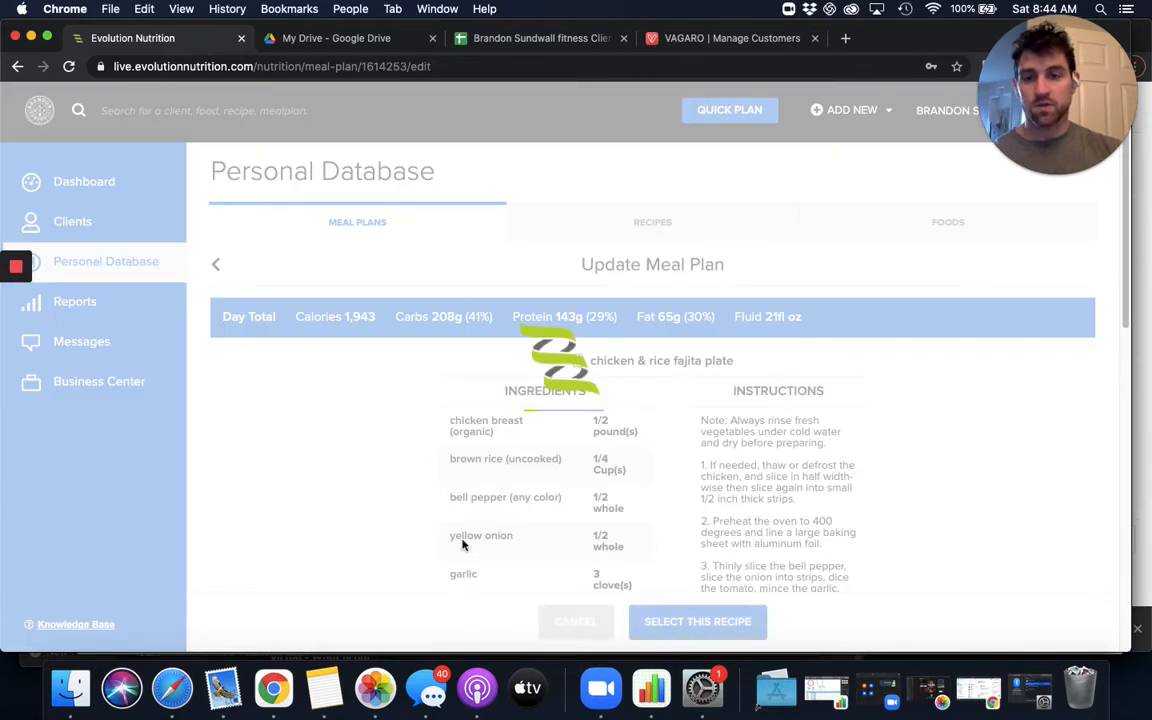
# - Set the chicken & rice fajita plate's serving size to 1 serving and save the change
pyautogui.scroll(-1, 560, 540)
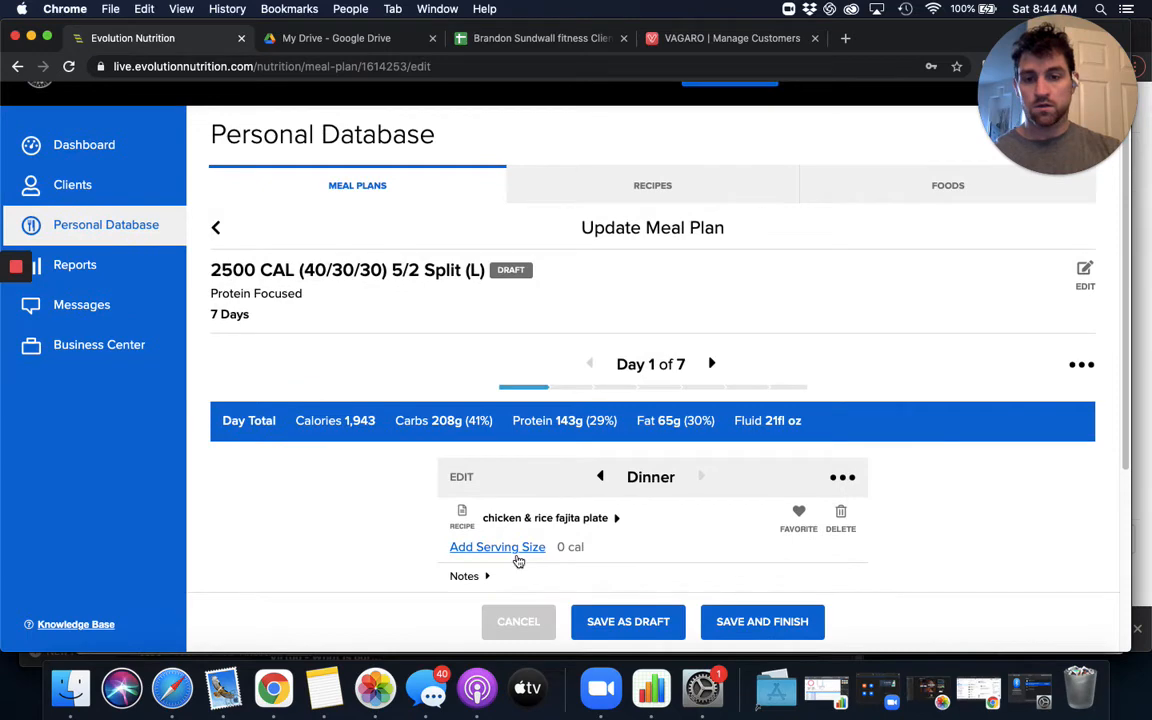
pyautogui.click(497, 548)
pyautogui.write('1')
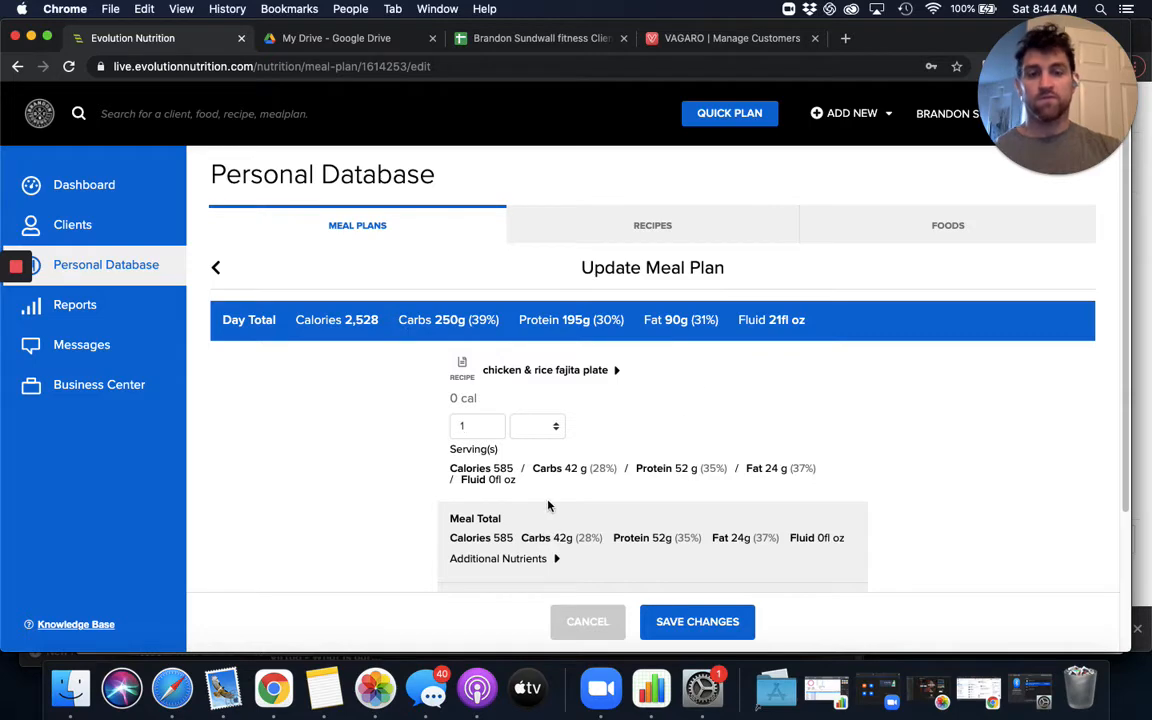
pyautogui.click(724, 624)
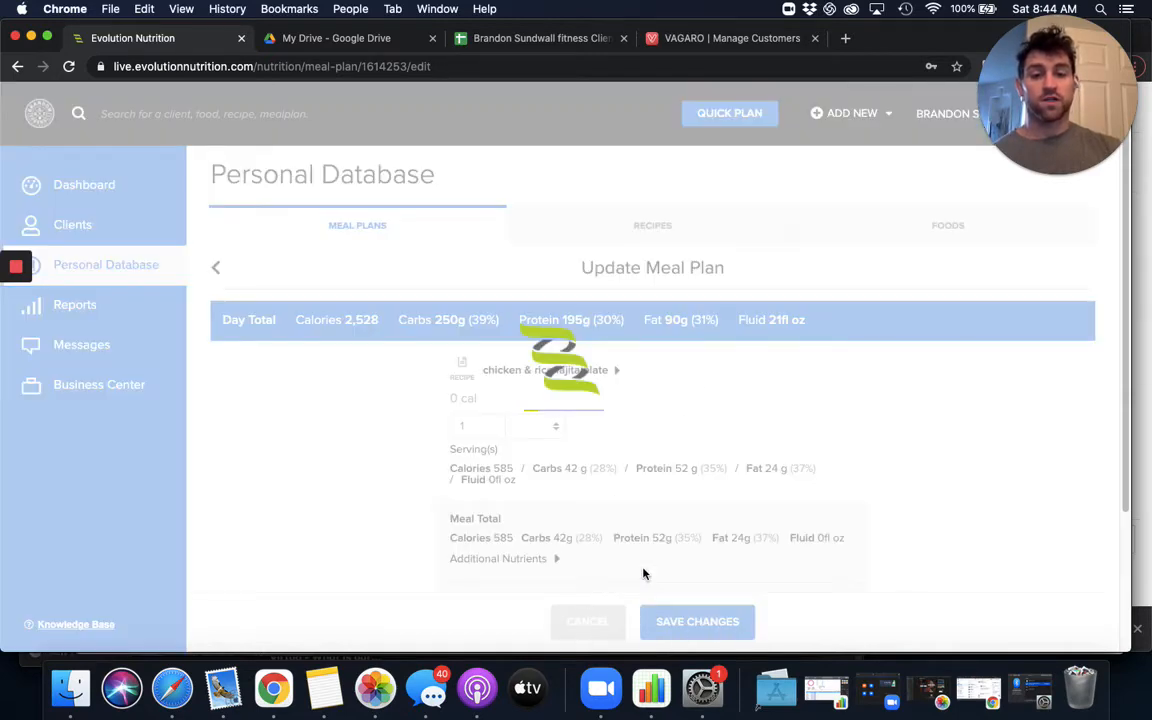
# - Copy the contents of Day 1 to Days 3, 5 and 7, replacing the existing days
pyautogui.scroll(-3, 615, 540)
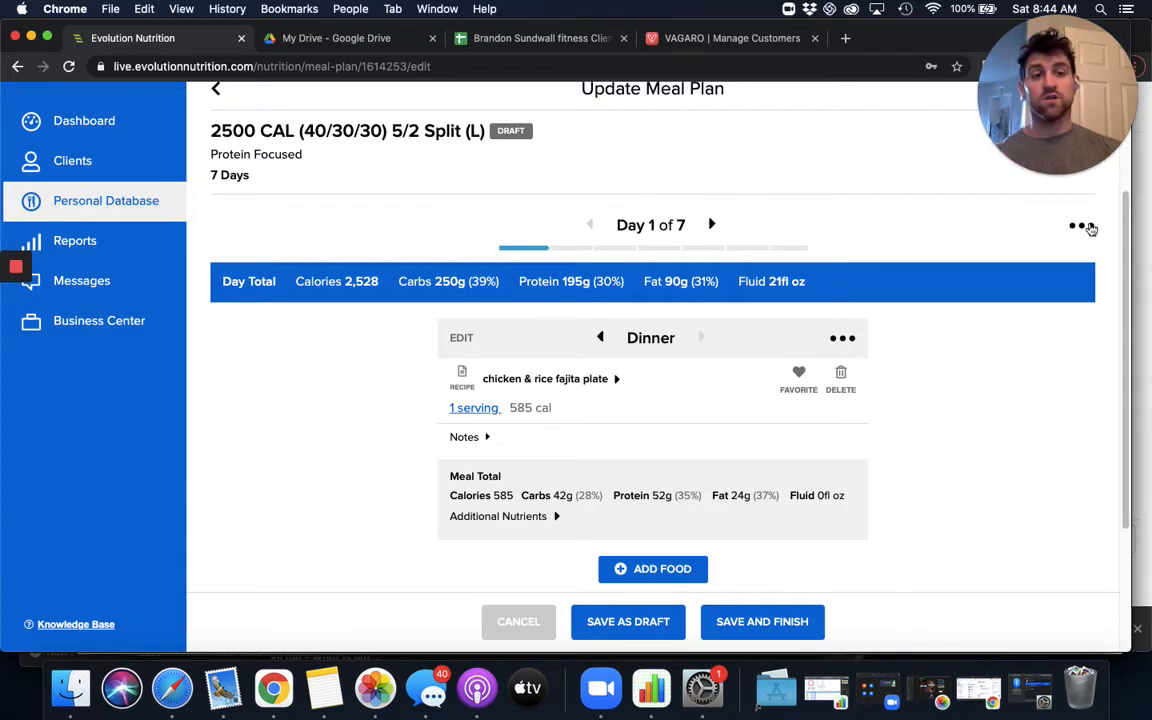
pyautogui.click(1080, 226)
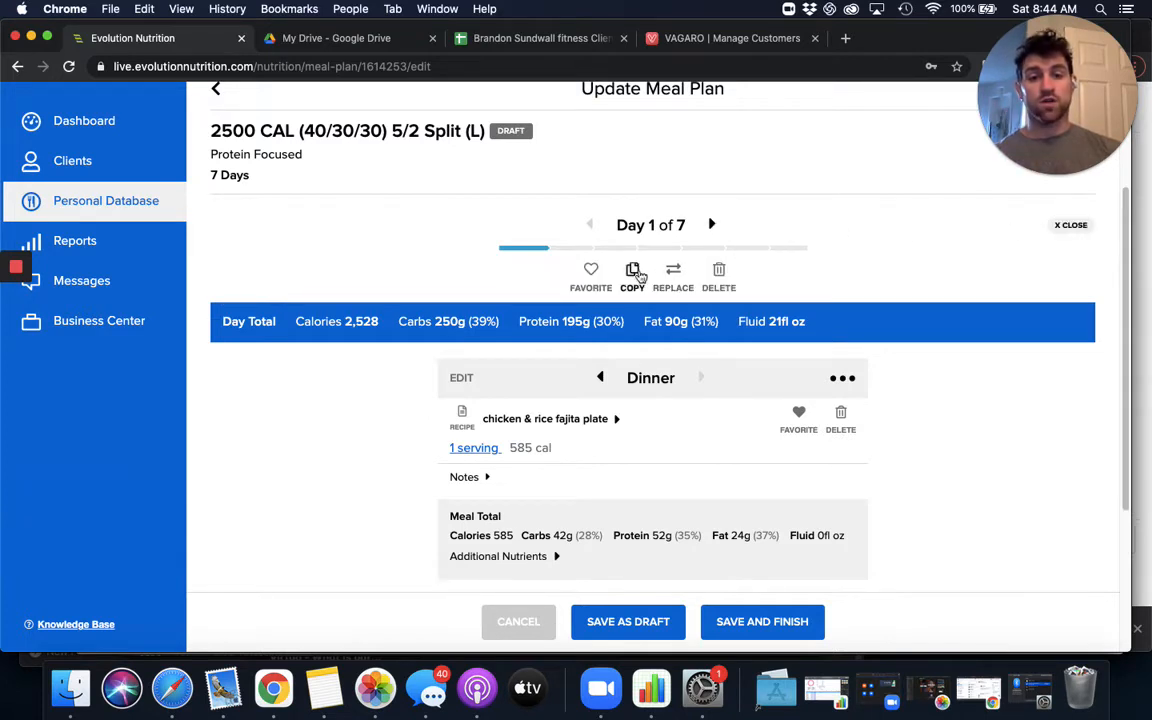
pyautogui.click(636, 276)
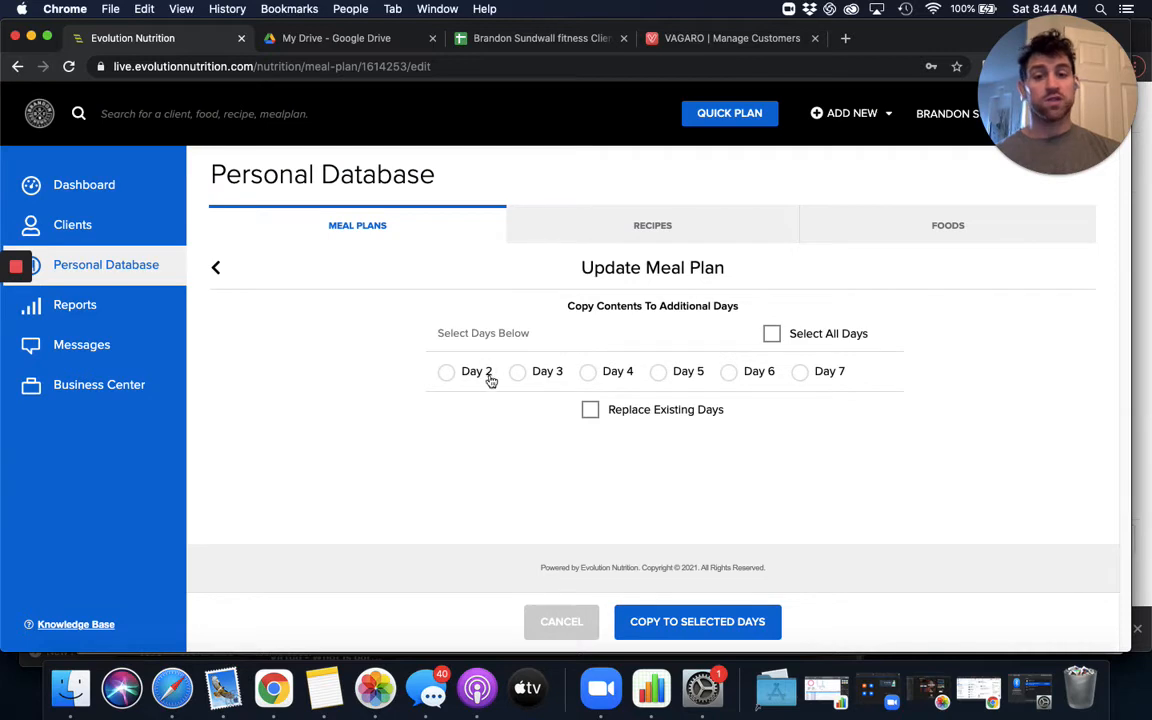
pyautogui.click(531, 378)
pyautogui.click(684, 375)
pyautogui.click(820, 378)
pyautogui.click(636, 414)
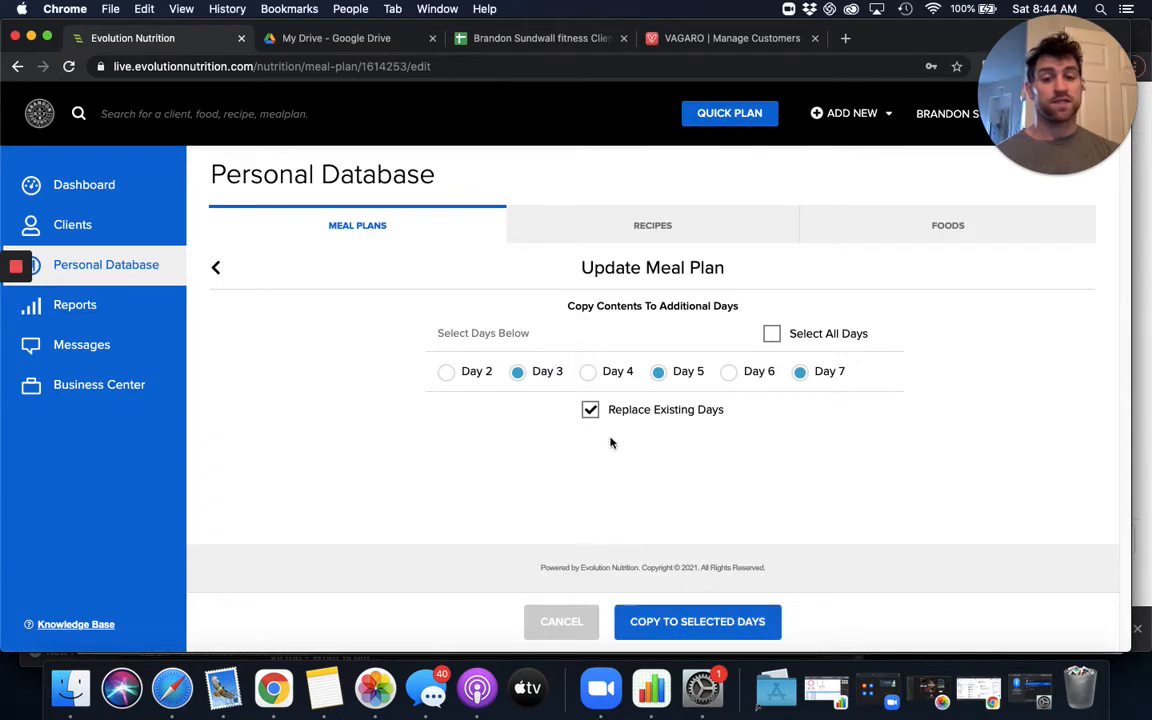
pyautogui.click(740, 624)
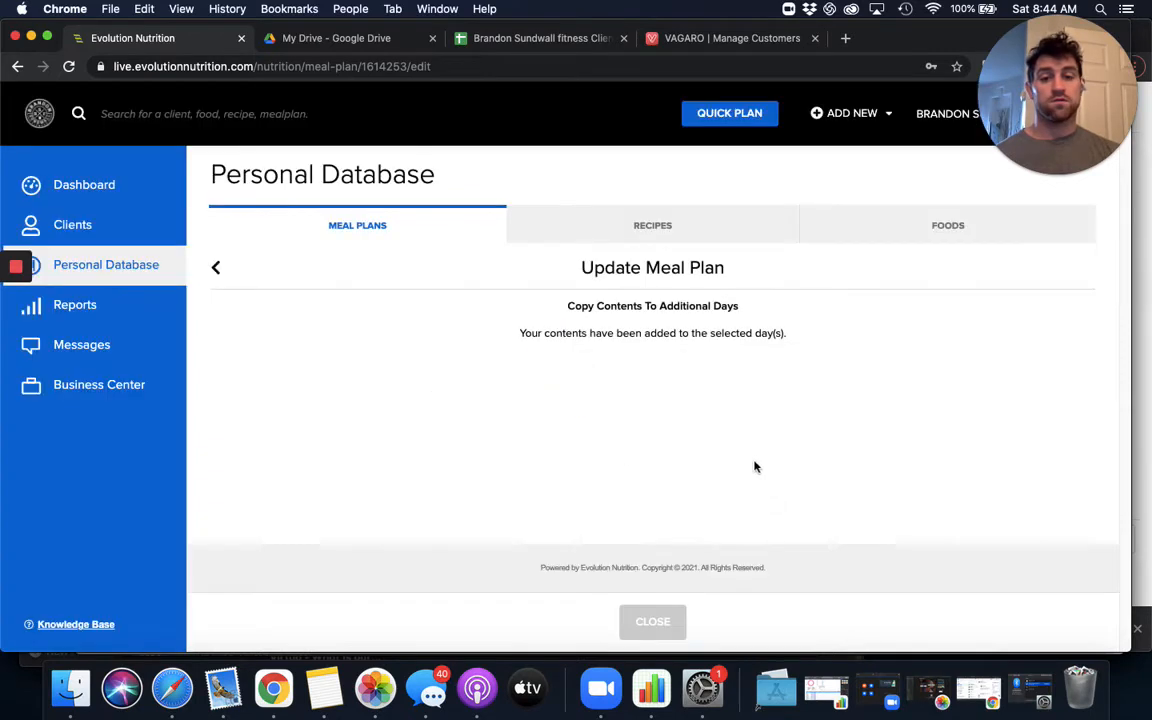
pyautogui.click(672, 622)
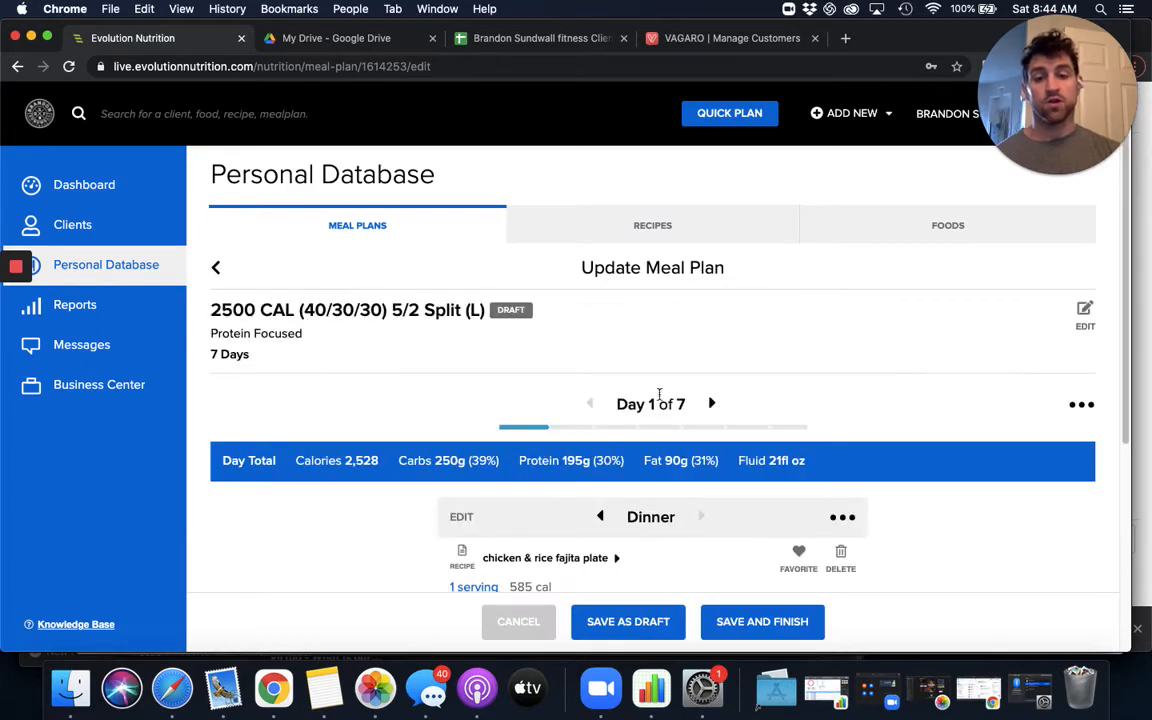
# - Search the personal database's recipes for shake and add the high protein breakfast shake to the Day 2 breakfast
pyautogui.click(710, 404)
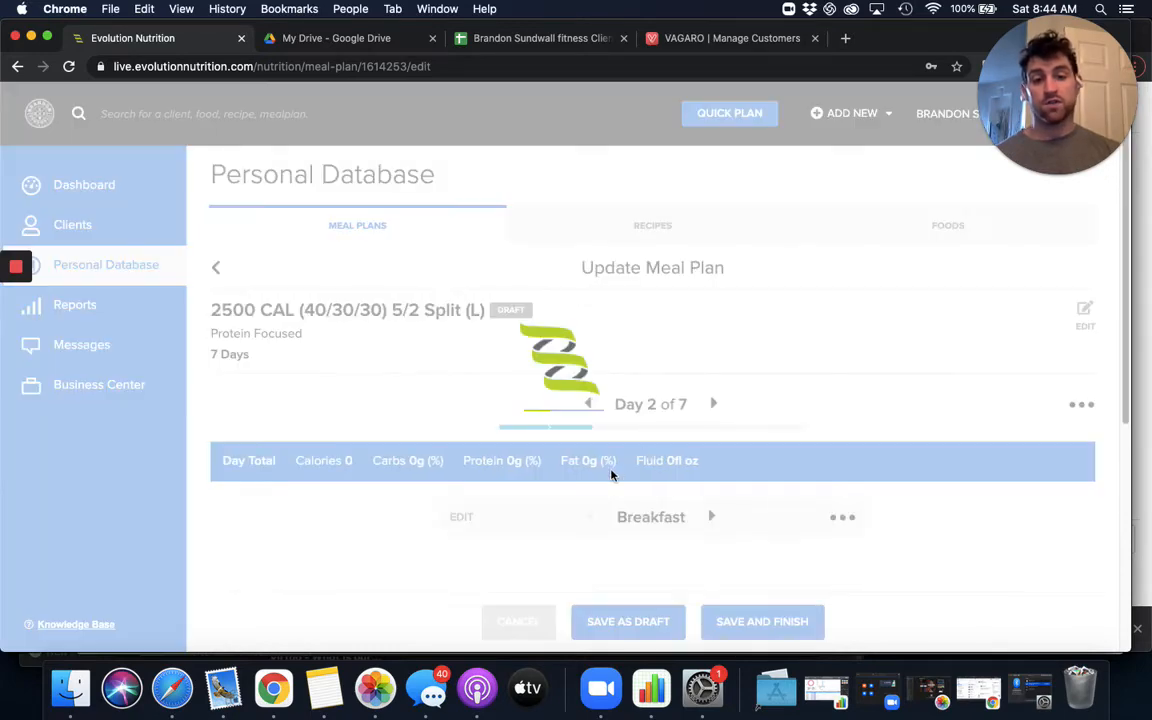
pyautogui.scroll(-5, 600, 470)
pyautogui.click(670, 467)
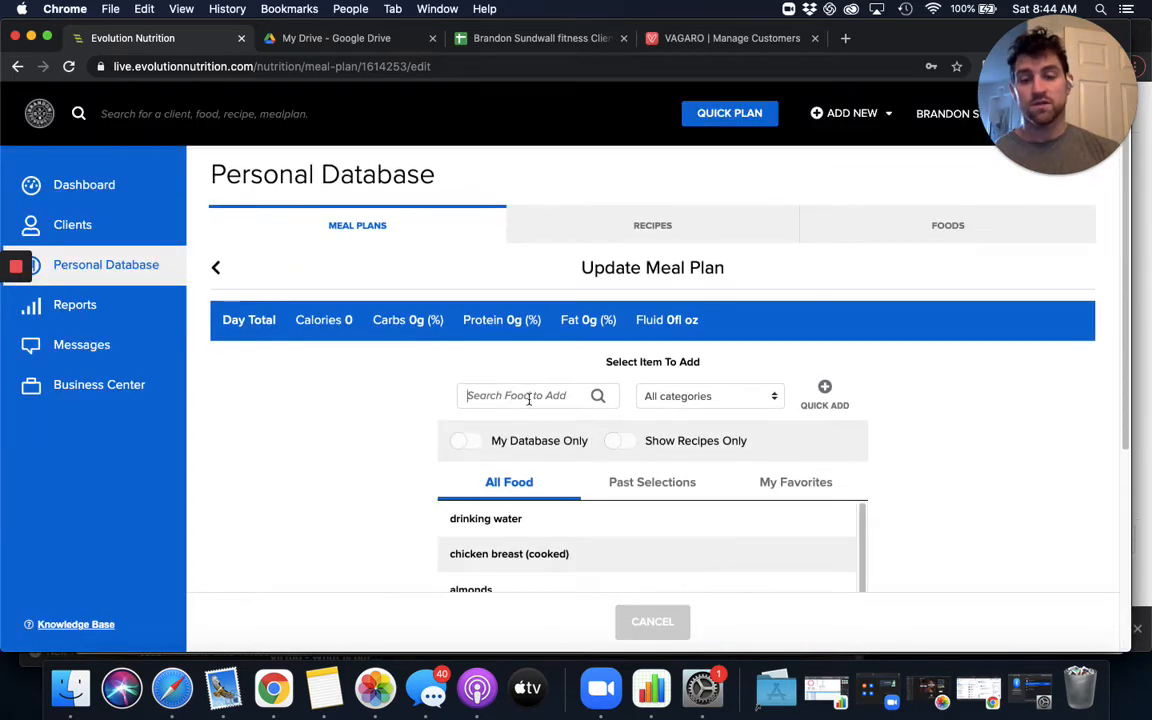
pyautogui.write('shake')
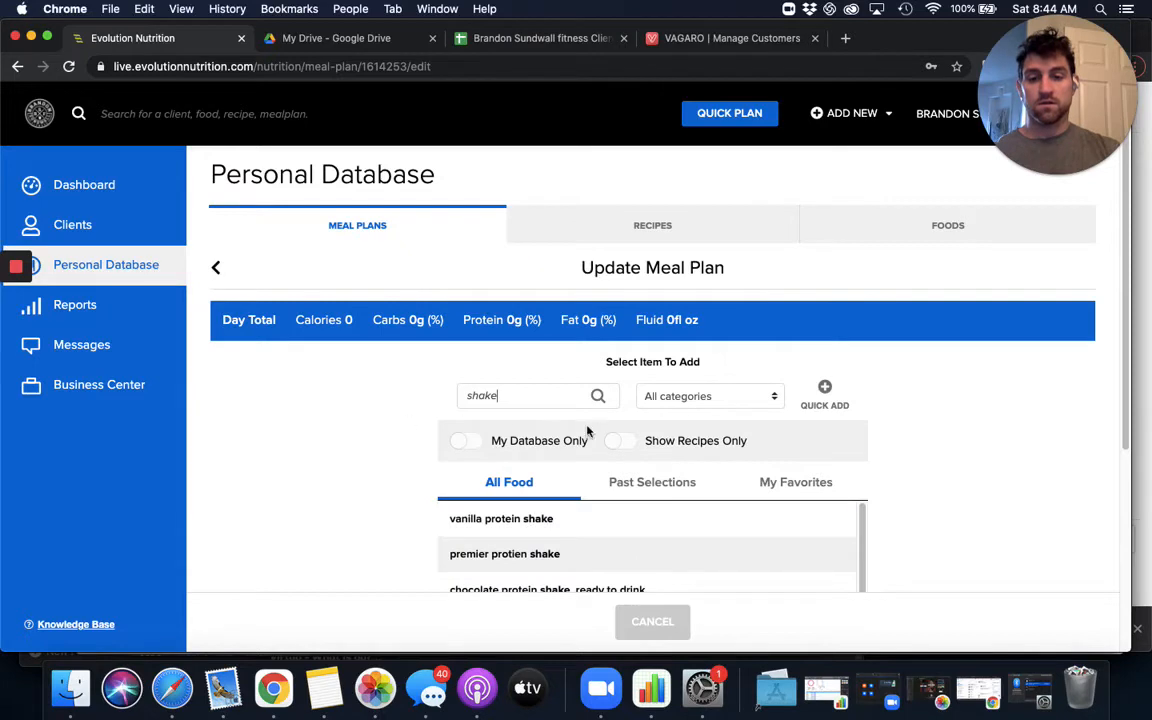
pyautogui.click(615, 440)
pyautogui.click(465, 416)
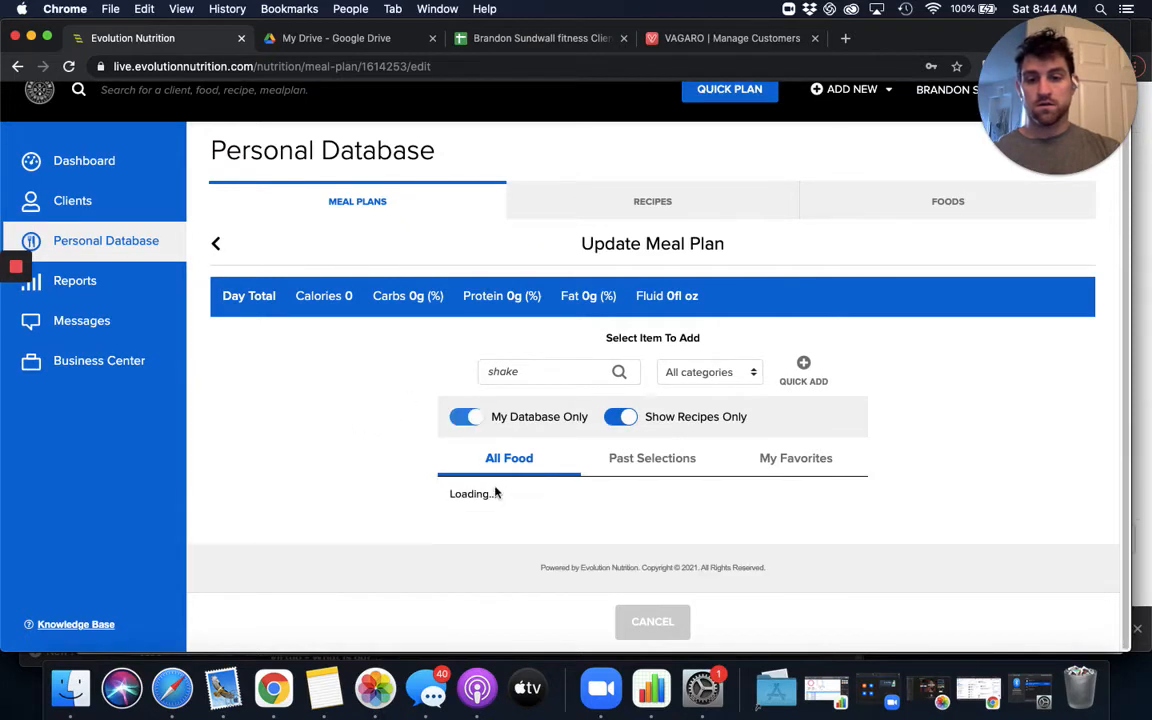
pyautogui.click(548, 517)
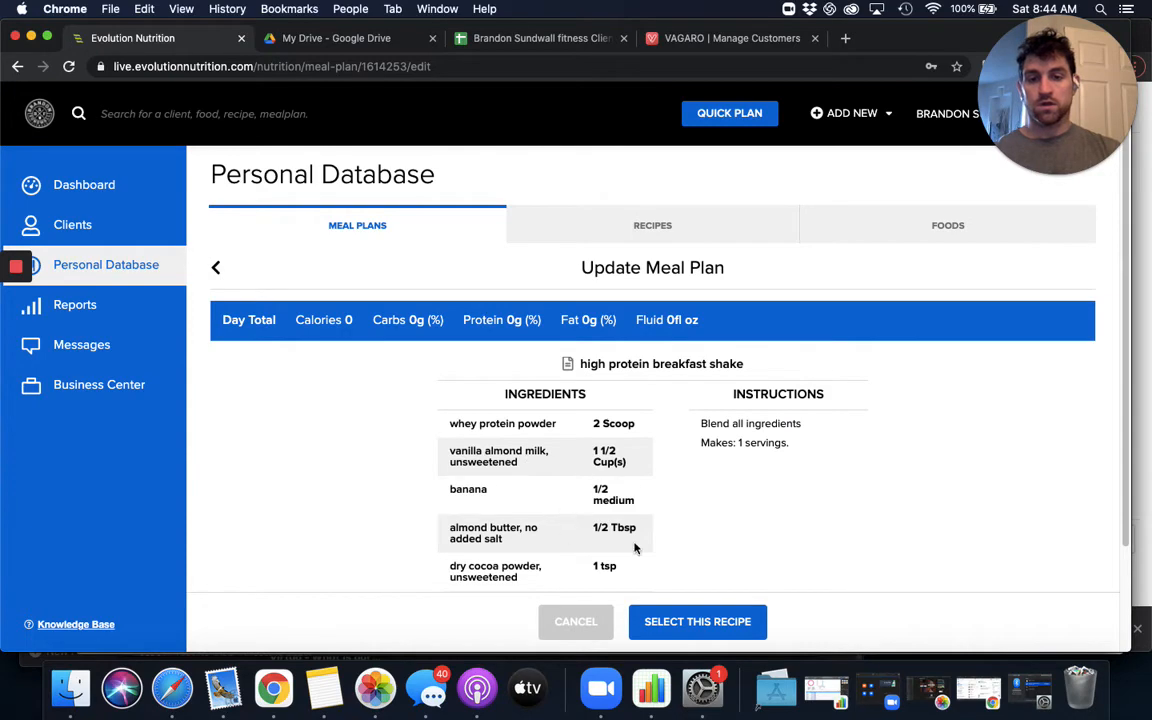
pyautogui.scroll(-3, 620, 418)
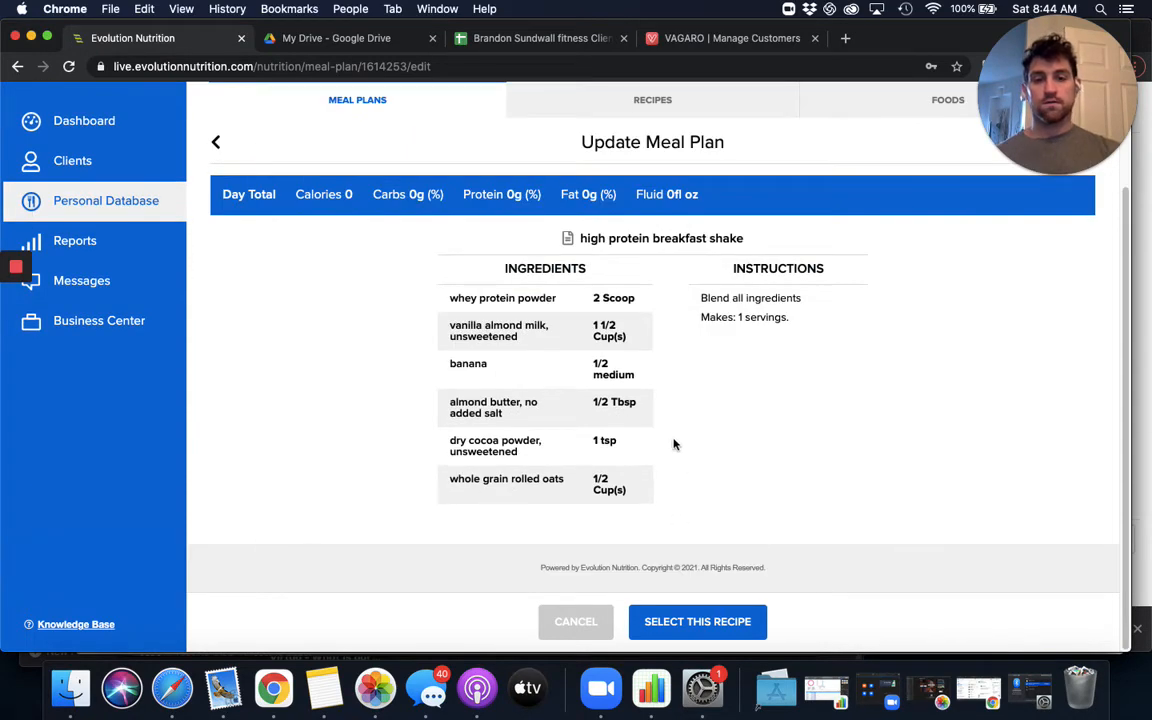
pyautogui.click(697, 621)
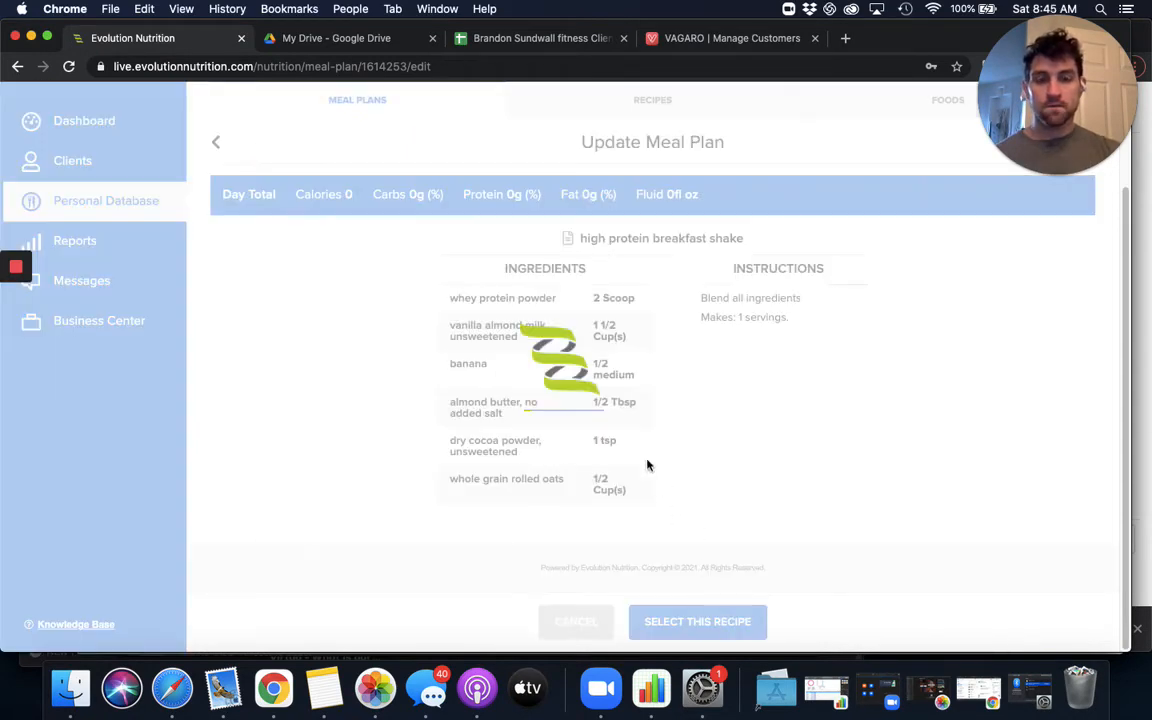
# - Set the high protein breakfast shake's serving size to 1 serving and save the change
pyautogui.click(520, 462)
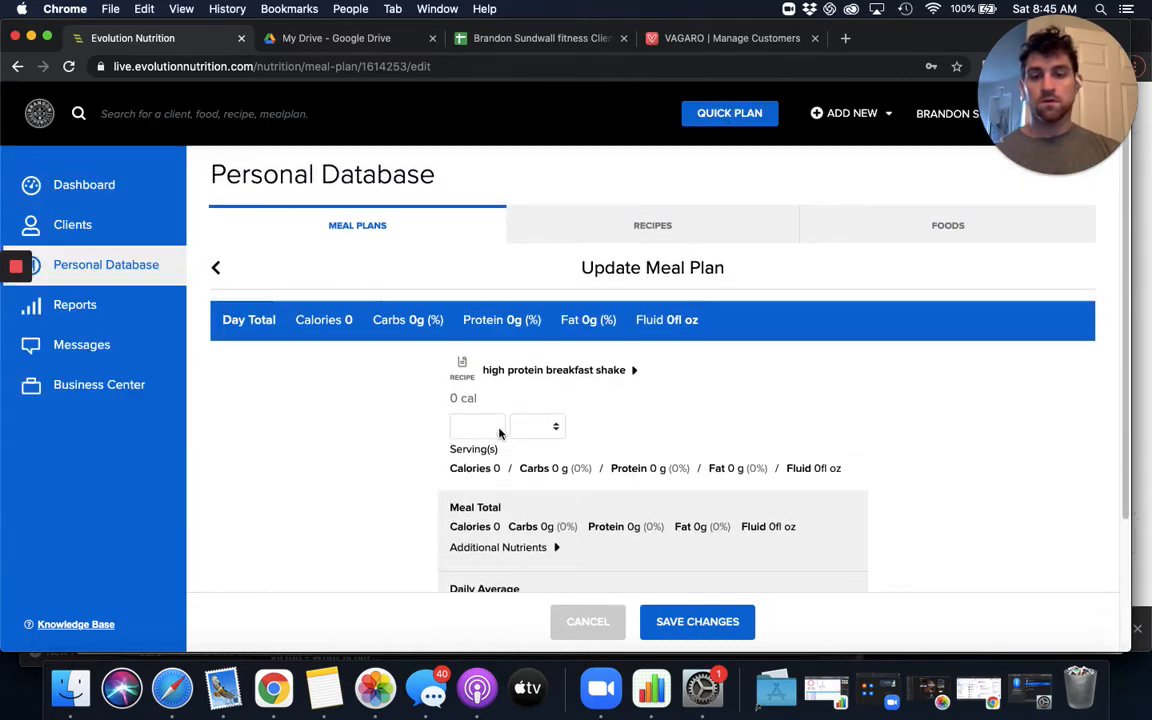
pyautogui.write('1')
pyautogui.click(708, 615)
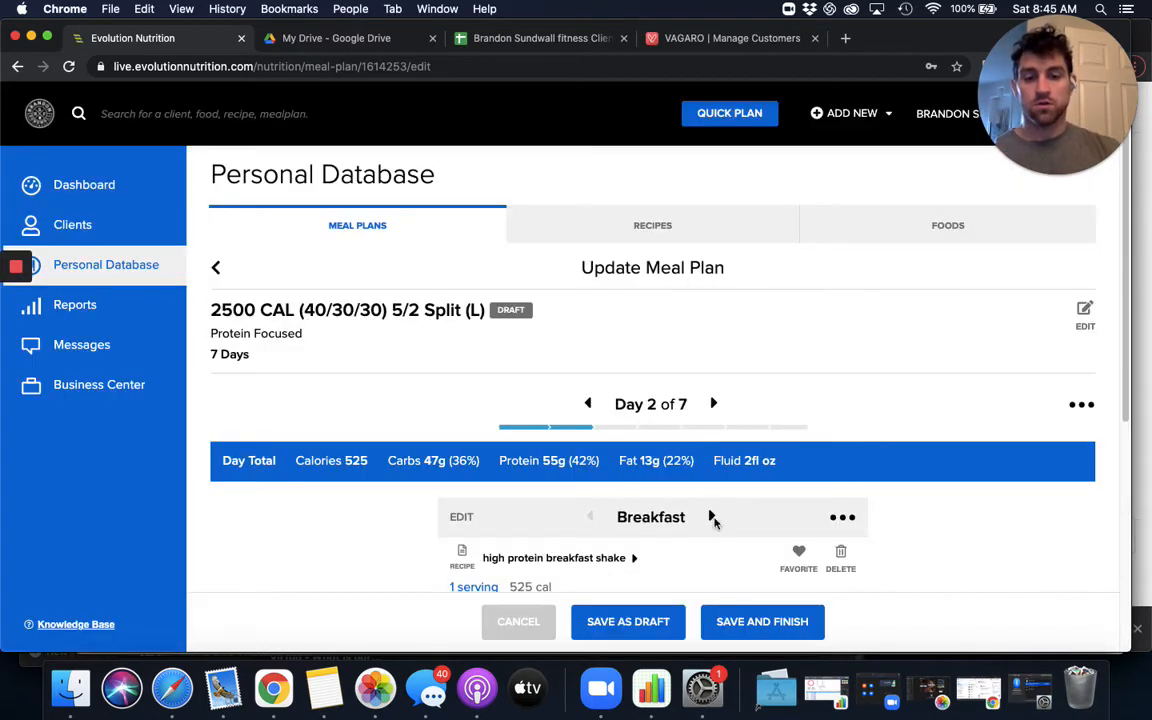
# - Remove the empty snack that follows breakfast from Day 2
pyautogui.click(711, 516)
pyautogui.scroll(-3, 790, 500)
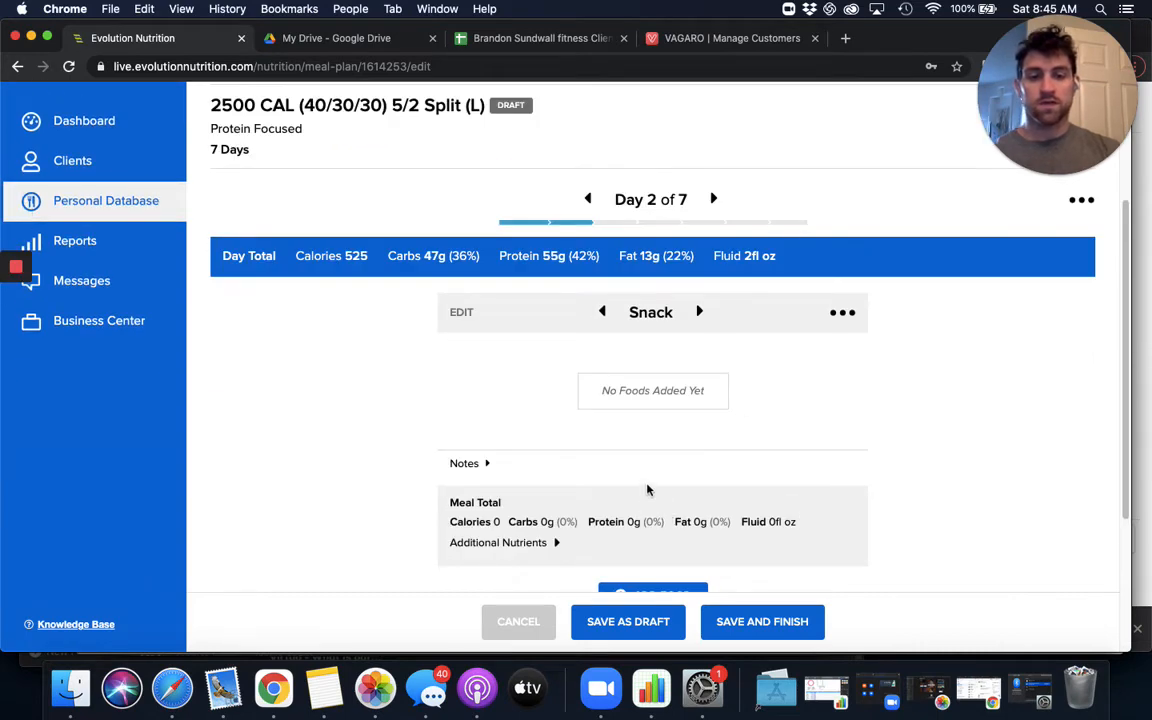
pyautogui.scroll(-2, 650, 450)
pyautogui.click(842, 134)
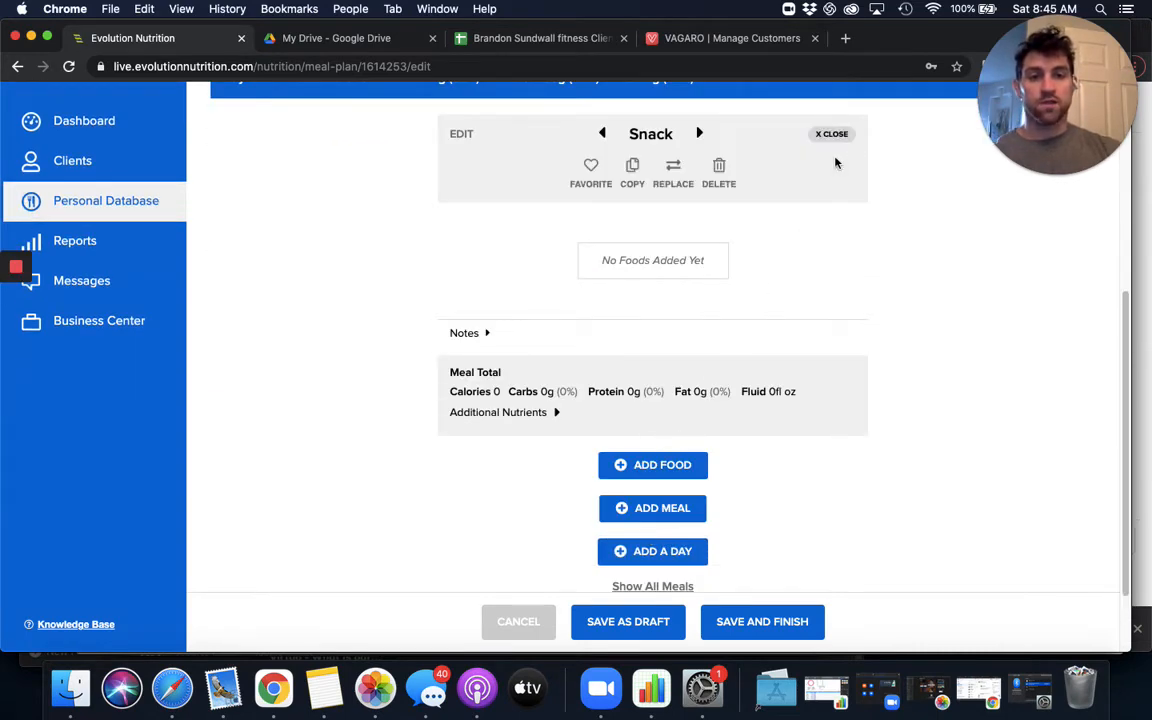
pyautogui.click(718, 167)
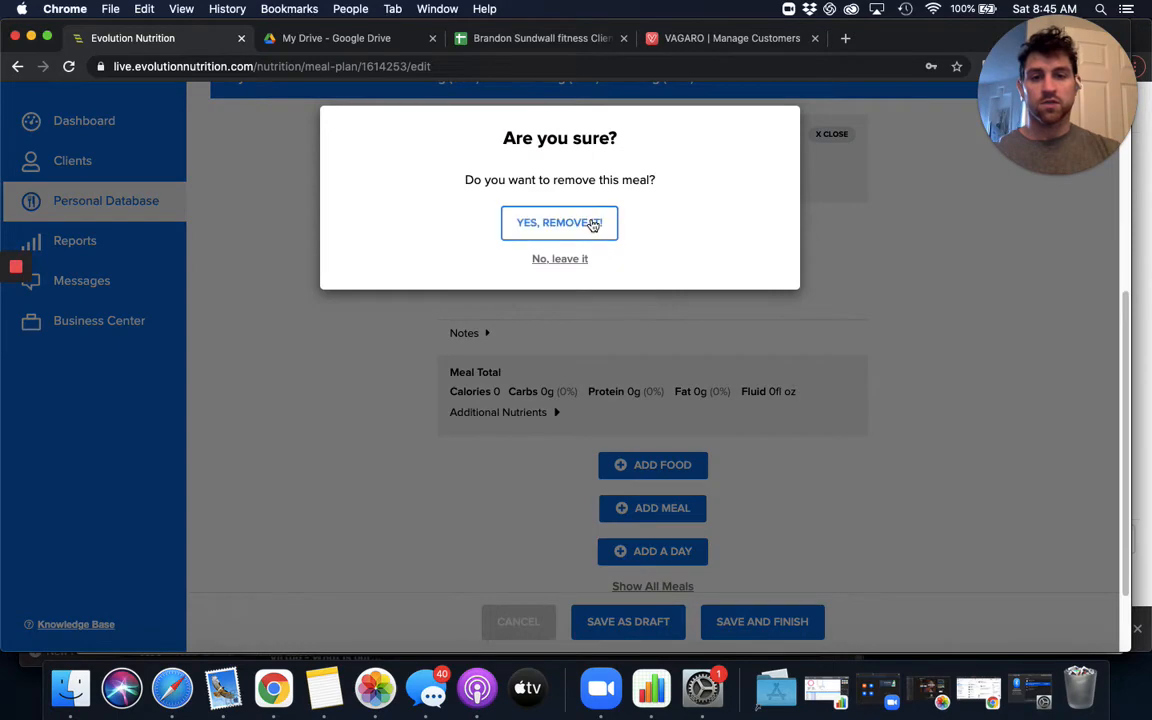
pyautogui.click(594, 224)
# - Move on to the Day 2 lunch, search the foods for ground and add lean ground beef
pyautogui.scroll(-2, 671, 414)
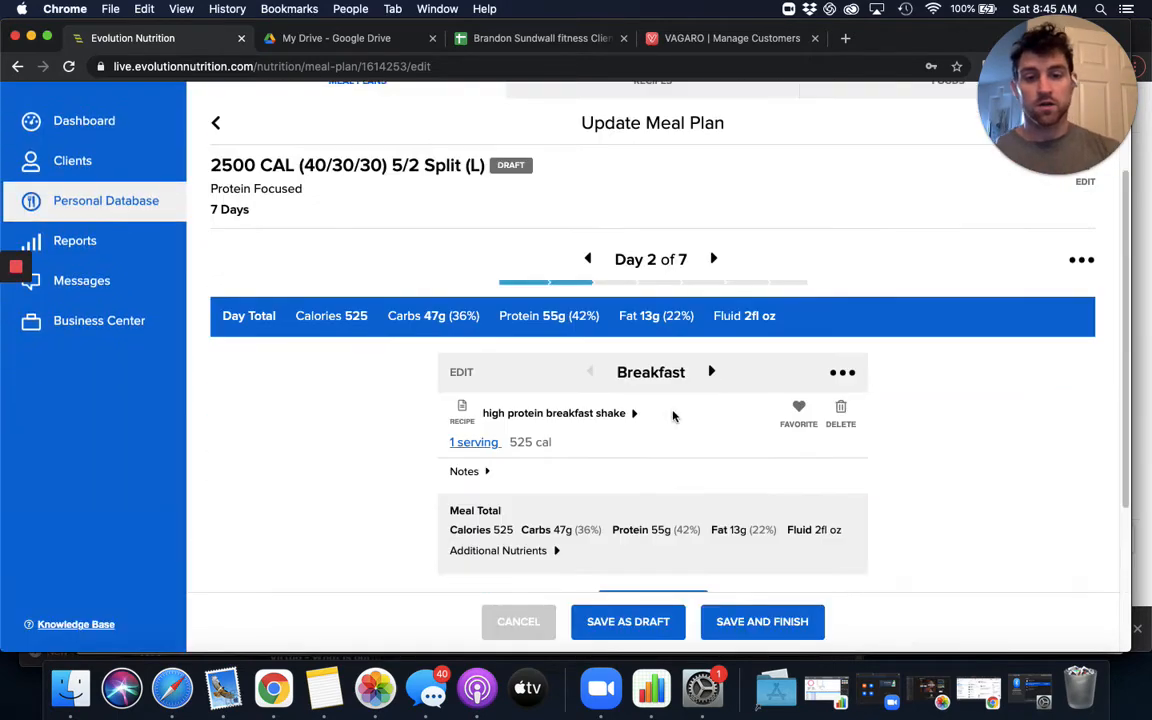
pyautogui.click(713, 370)
pyautogui.scroll(-3, 615, 435)
pyautogui.click(663, 371)
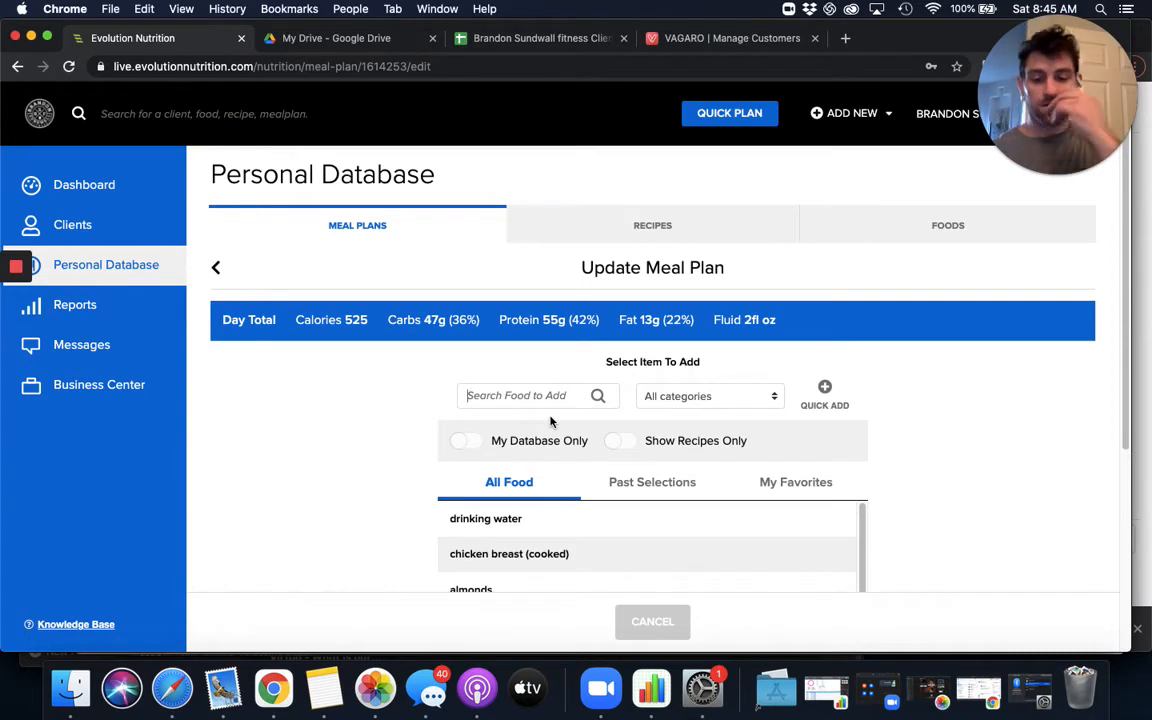
pyautogui.write('ground')
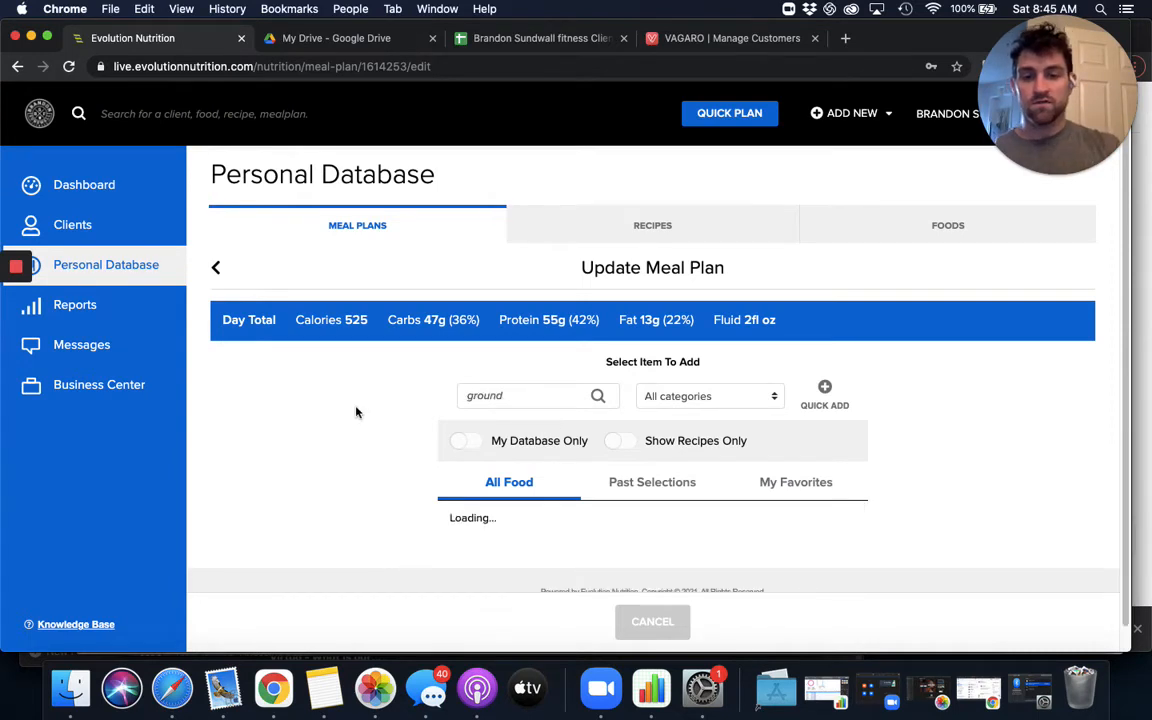
pyautogui.scroll(-1, 357, 410)
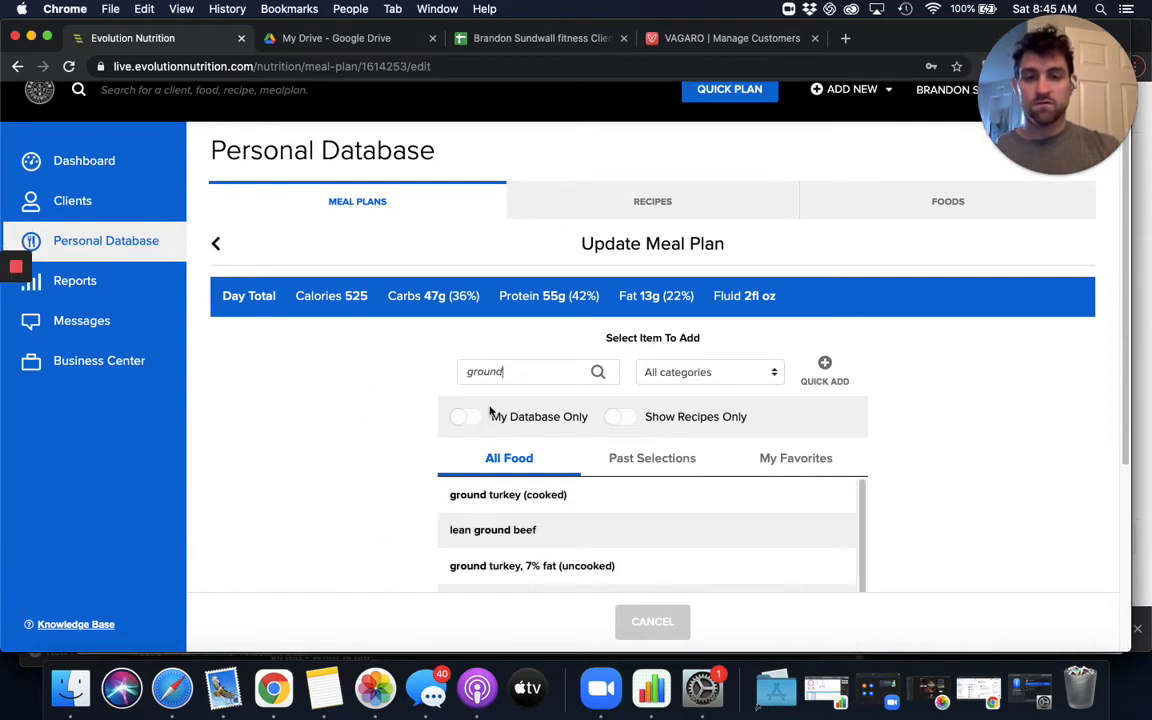
pyautogui.click(577, 542)
# - Search the foods for brown rice and add the cooked brown rice to the Day 2 lunch
pyautogui.click(665, 535)
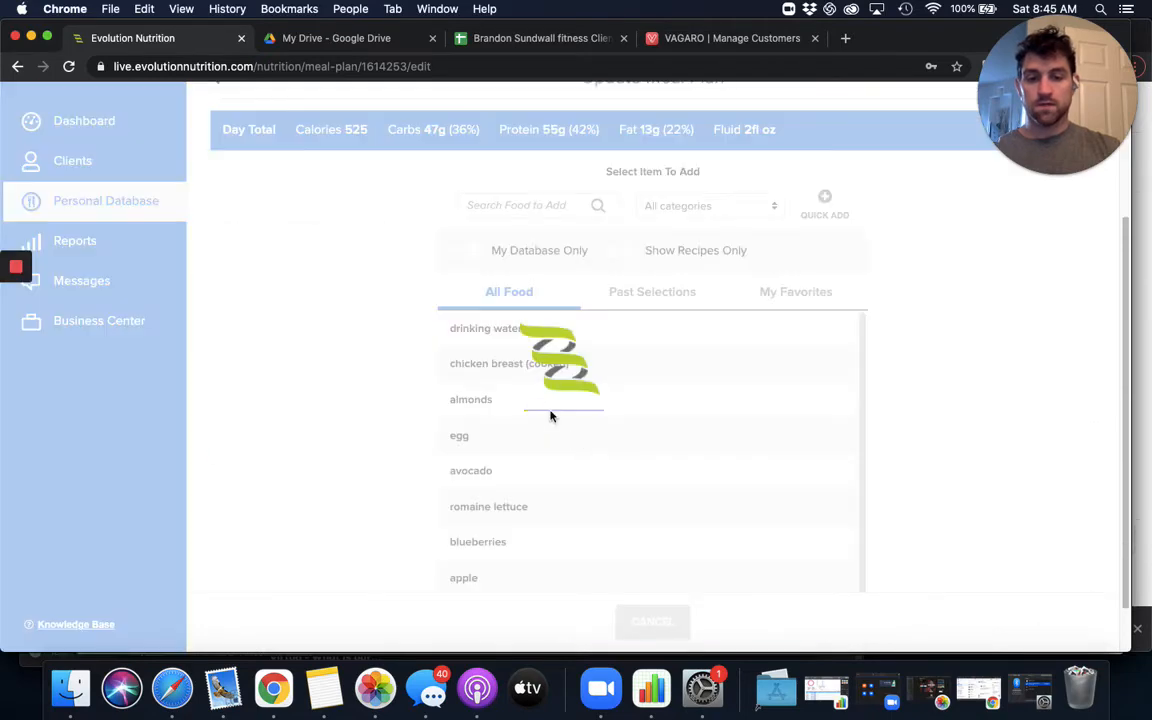
pyautogui.write('brown rice')
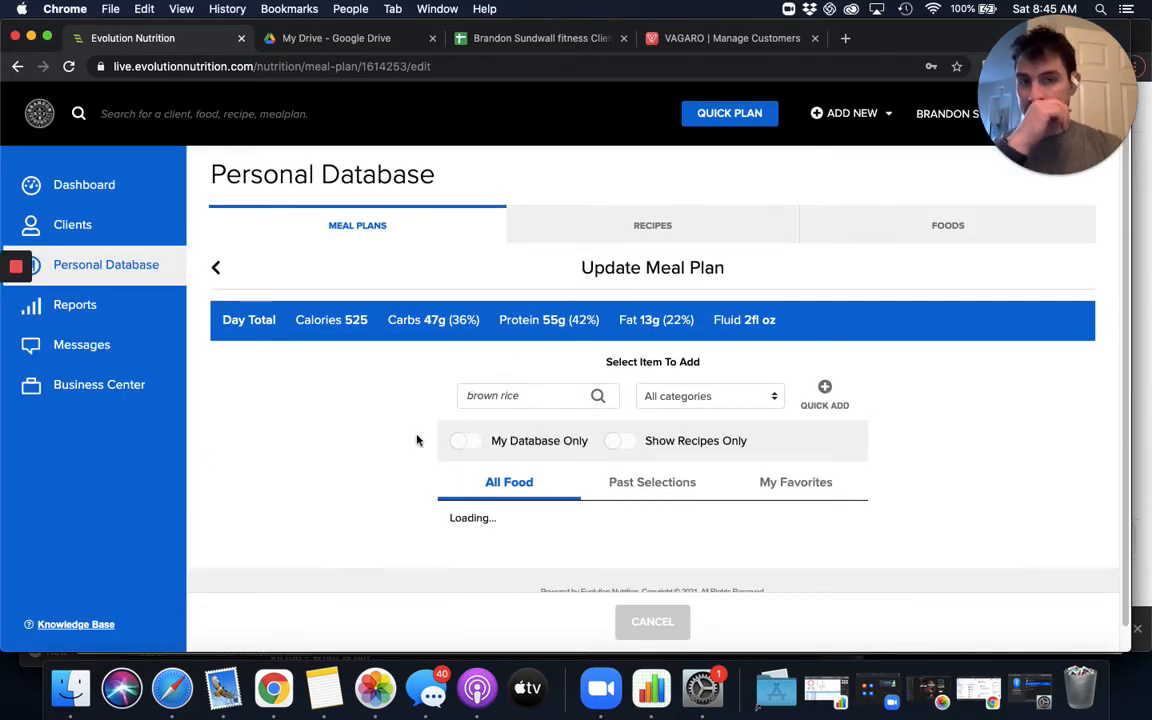
pyautogui.scroll(-3, 505, 428)
pyautogui.click(547, 391)
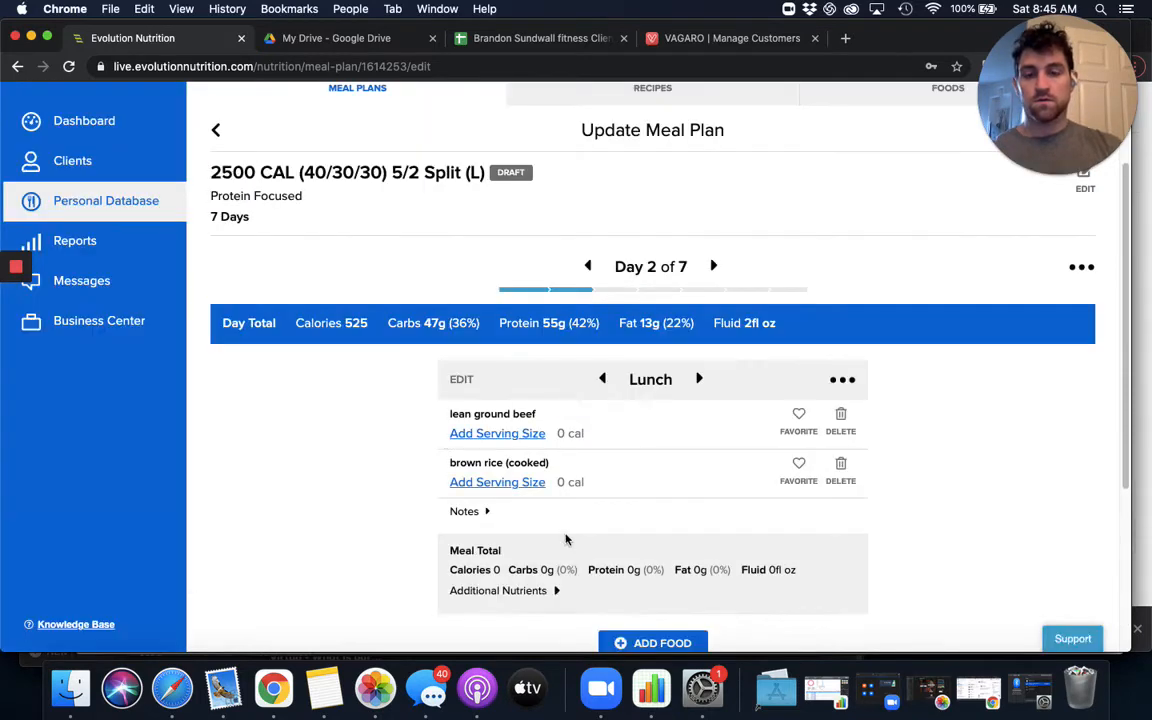
# - Set the cooked brown rice's serving size in the Day 2 lunch to 1 Cup(s) and save the change
pyautogui.click(489, 481)
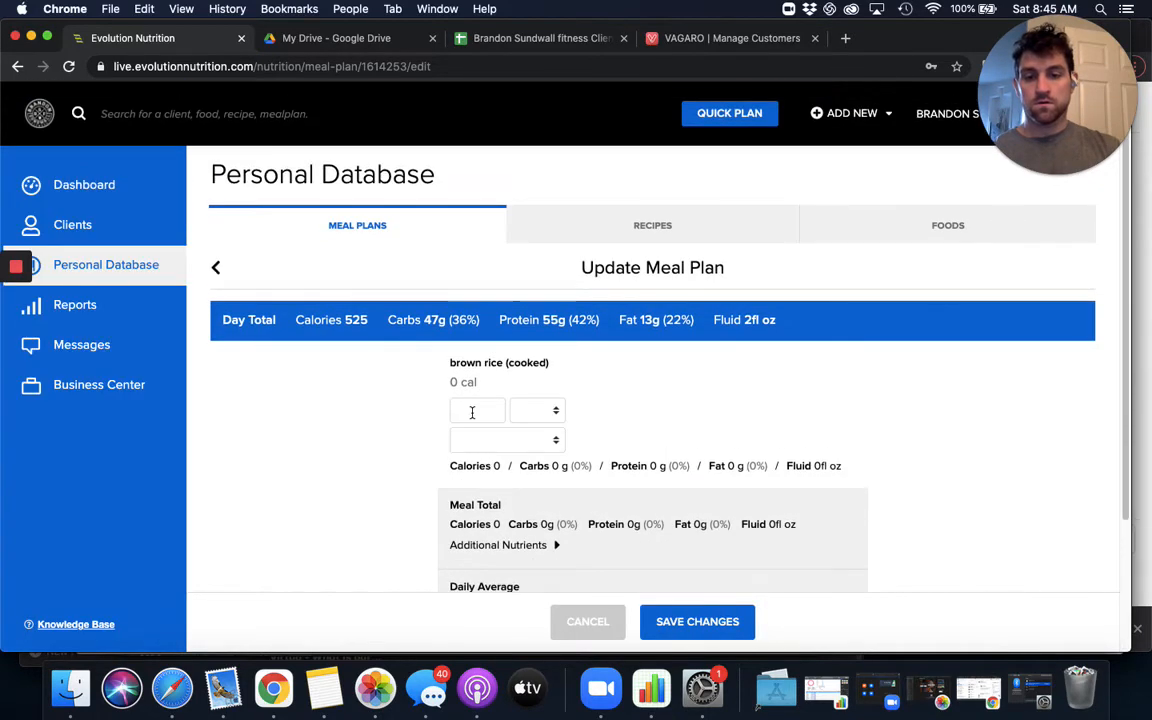
pyautogui.click(515, 440)
pyautogui.click(516, 455)
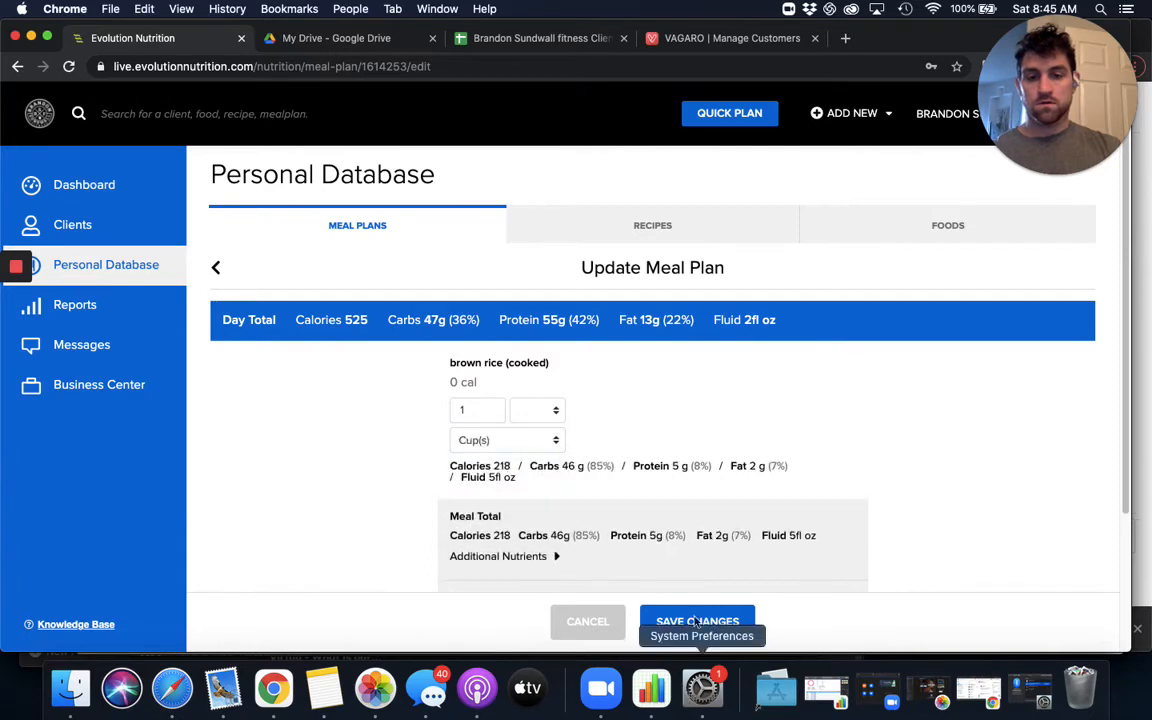
pyautogui.click(697, 621)
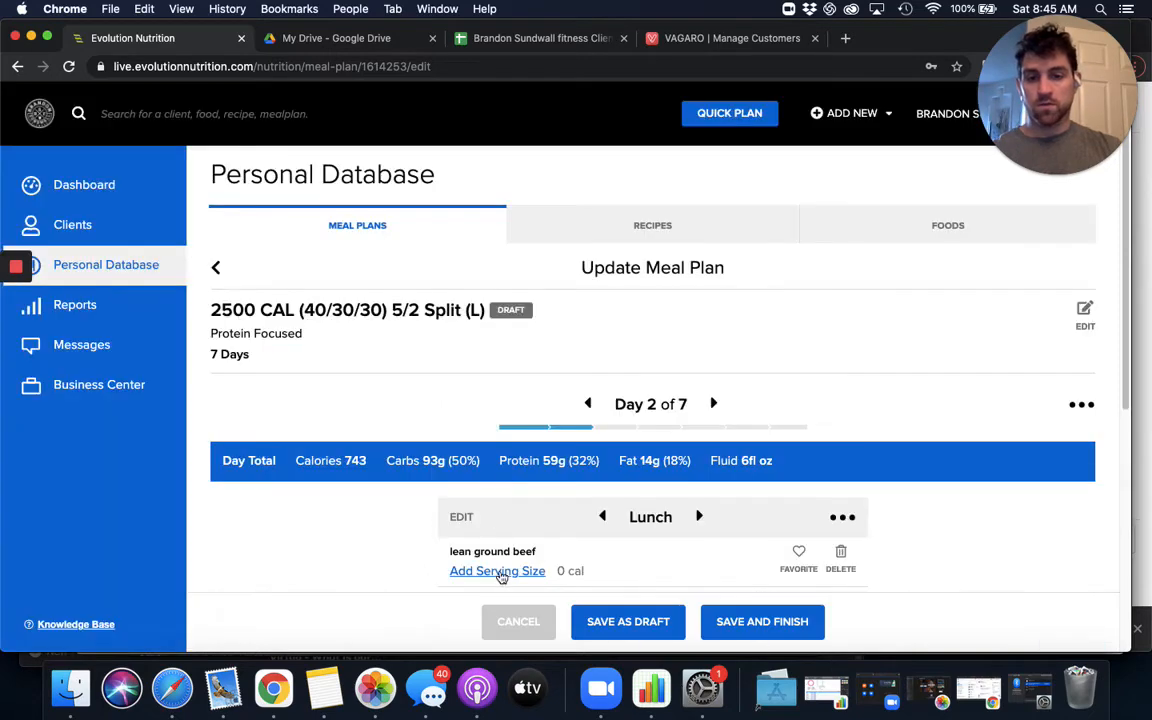
# - Set the lean ground beef's serving size in the Day 2 lunch to 6 oz and save the change
pyautogui.click(498, 572)
pyautogui.click(475, 414)
pyautogui.write('1')
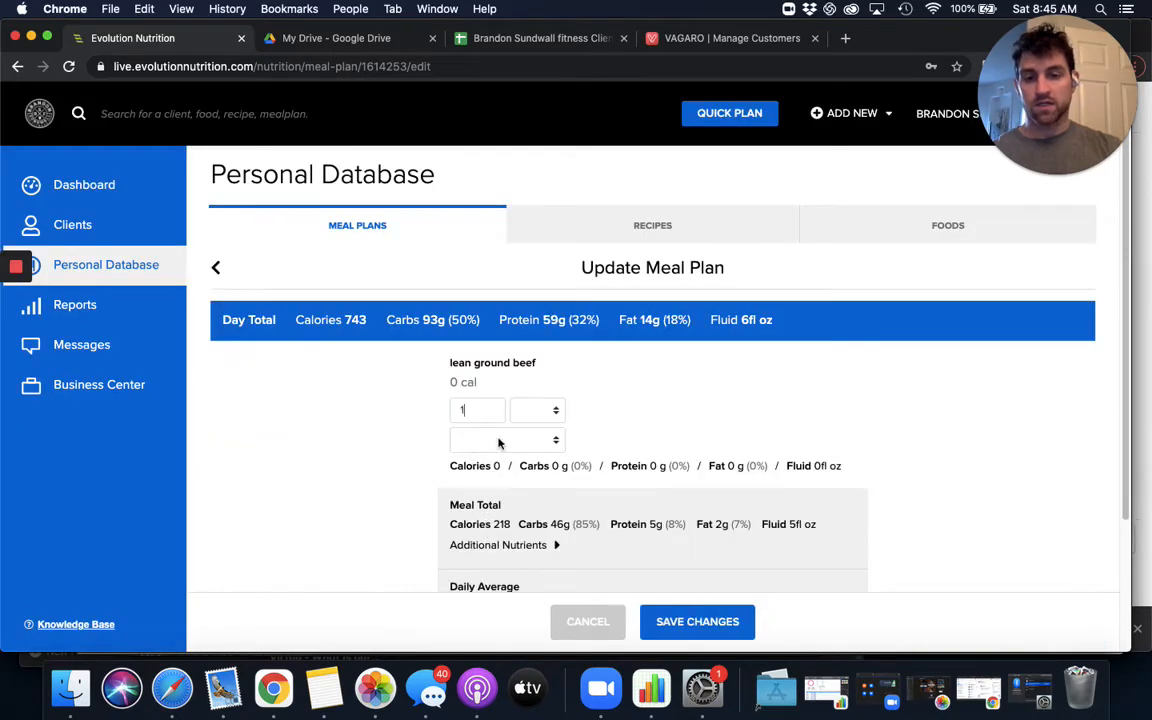
pyautogui.click(496, 442)
pyautogui.click(470, 455)
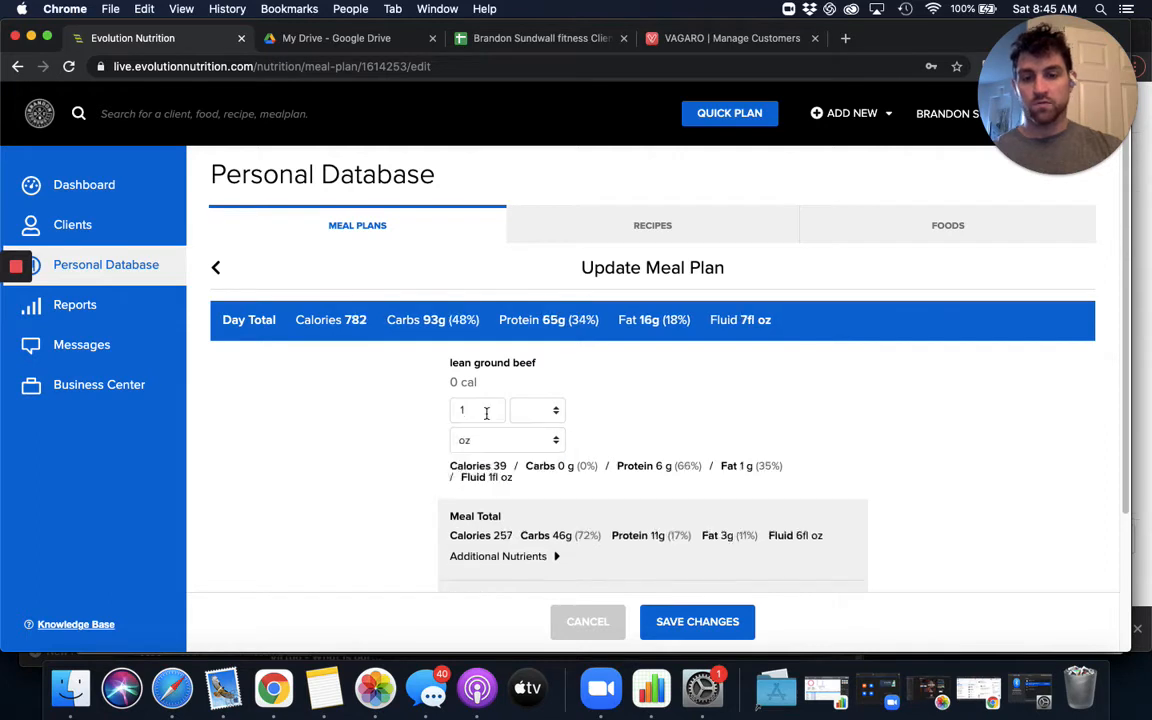
pyautogui.press('BackSpace')
pyautogui.write('6')
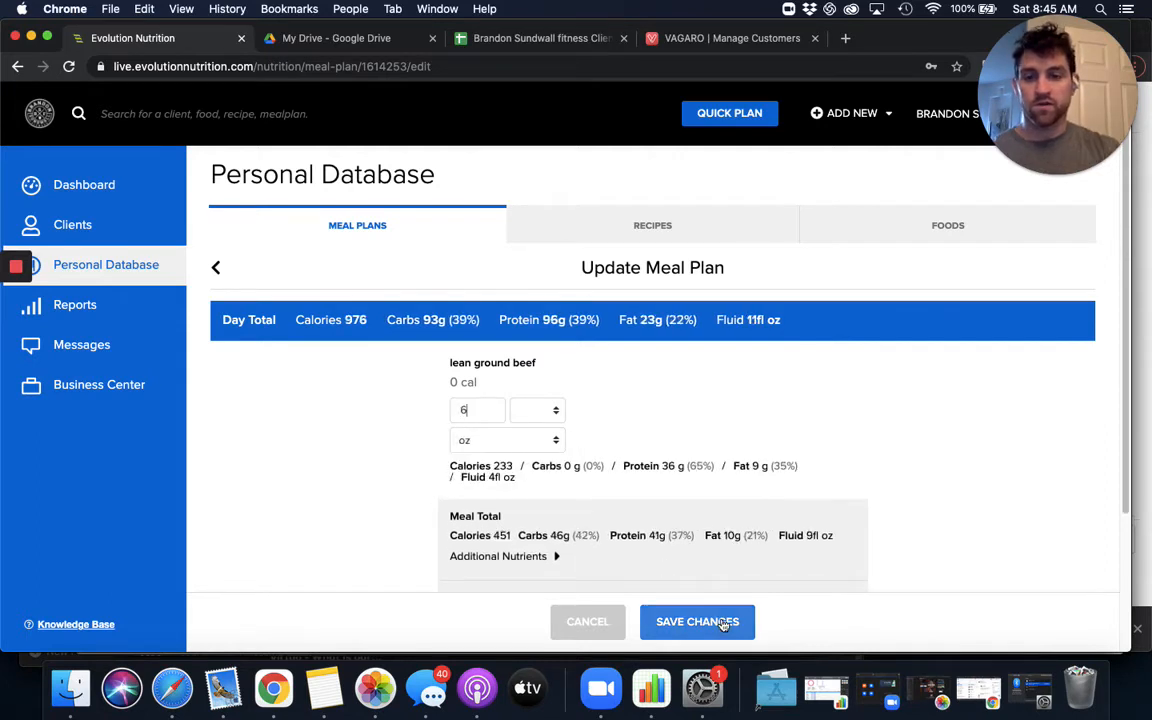
pyautogui.click(717, 622)
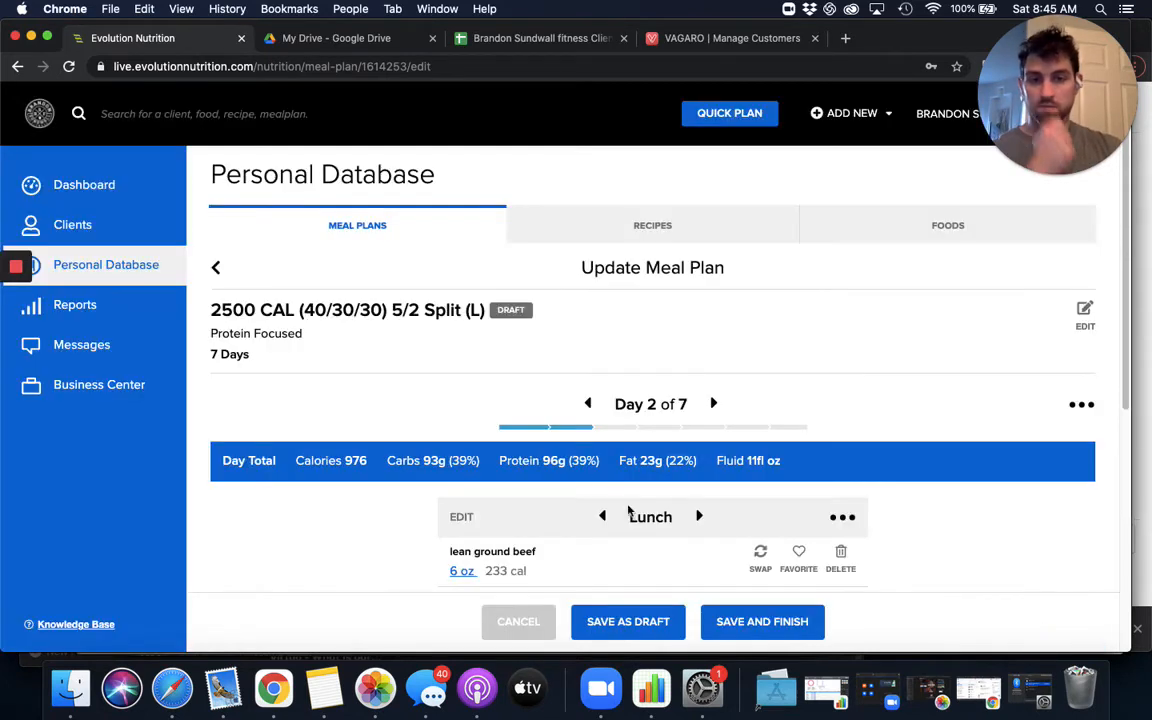
# - Search the foods for asp and add asparagus to the Day 2 lunch
pyautogui.scroll(-1, 577, 456)
pyautogui.scroll(-5, 577, 456)
pyautogui.click(650, 509)
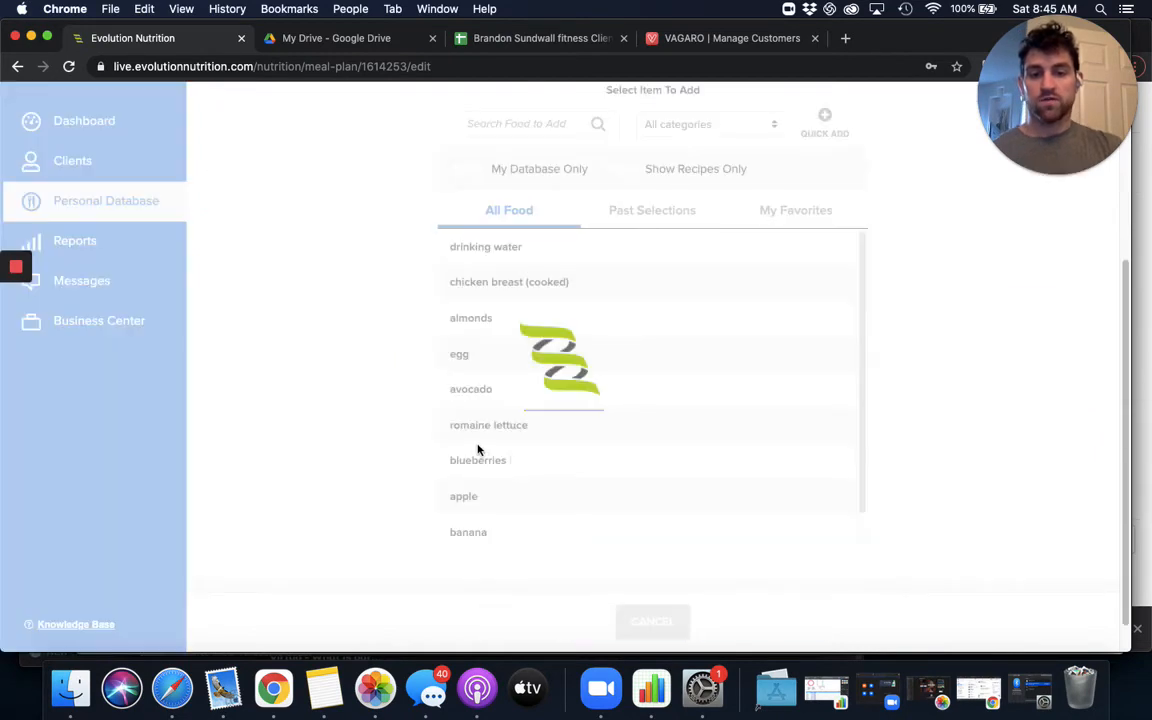
pyautogui.write('aps')
pyautogui.press('BackSpace')
pyautogui.press('BackSpace')
pyautogui.write('sp')
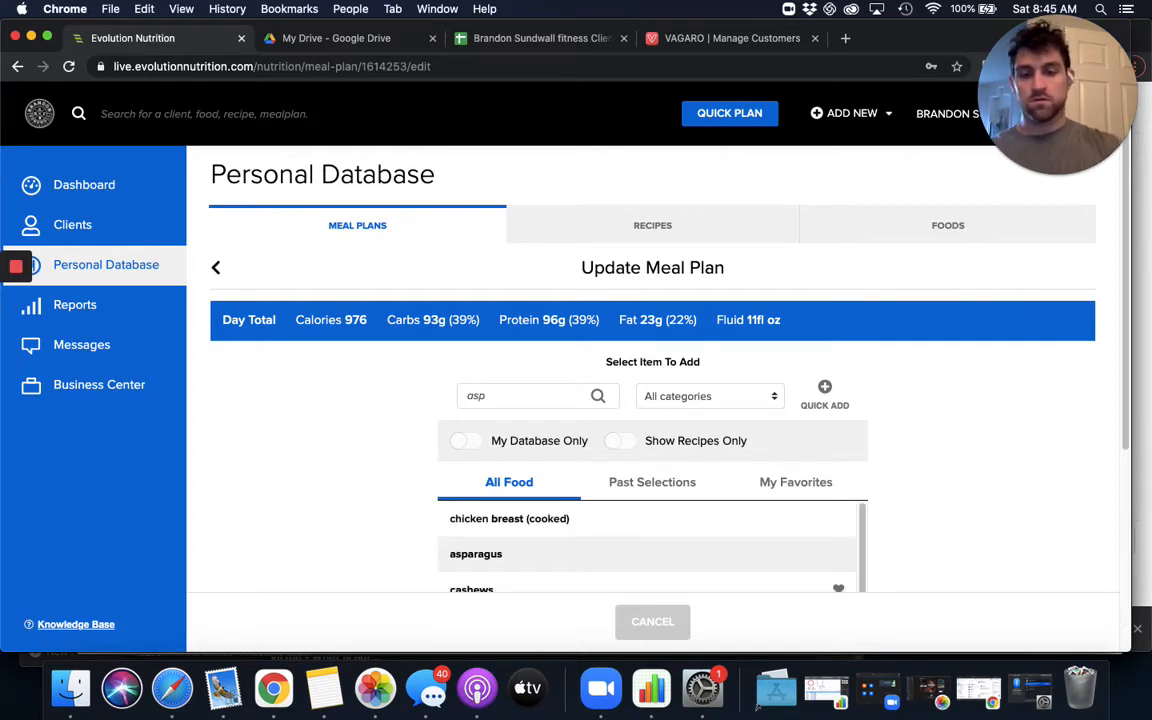
pyautogui.scroll(-3, 414, 501)
pyautogui.click(548, 375)
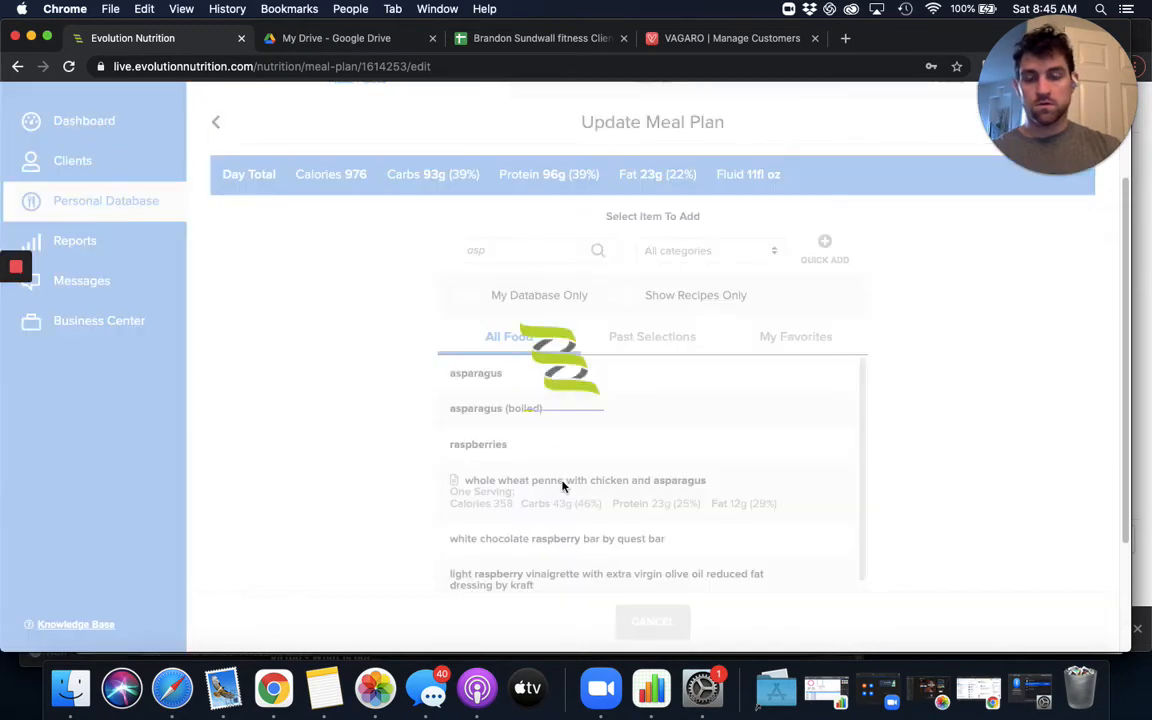
# - Set the asparagus serving size to 10 medium spears and save the change
pyautogui.click(510, 523)
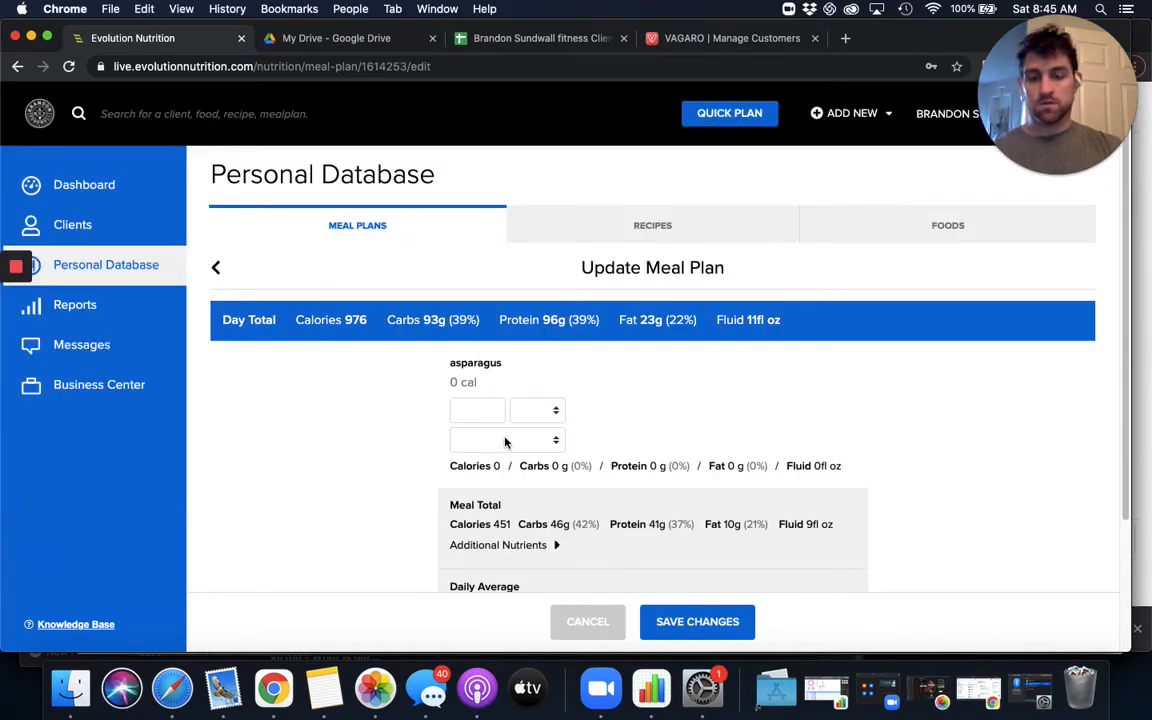
pyautogui.click(505, 442)
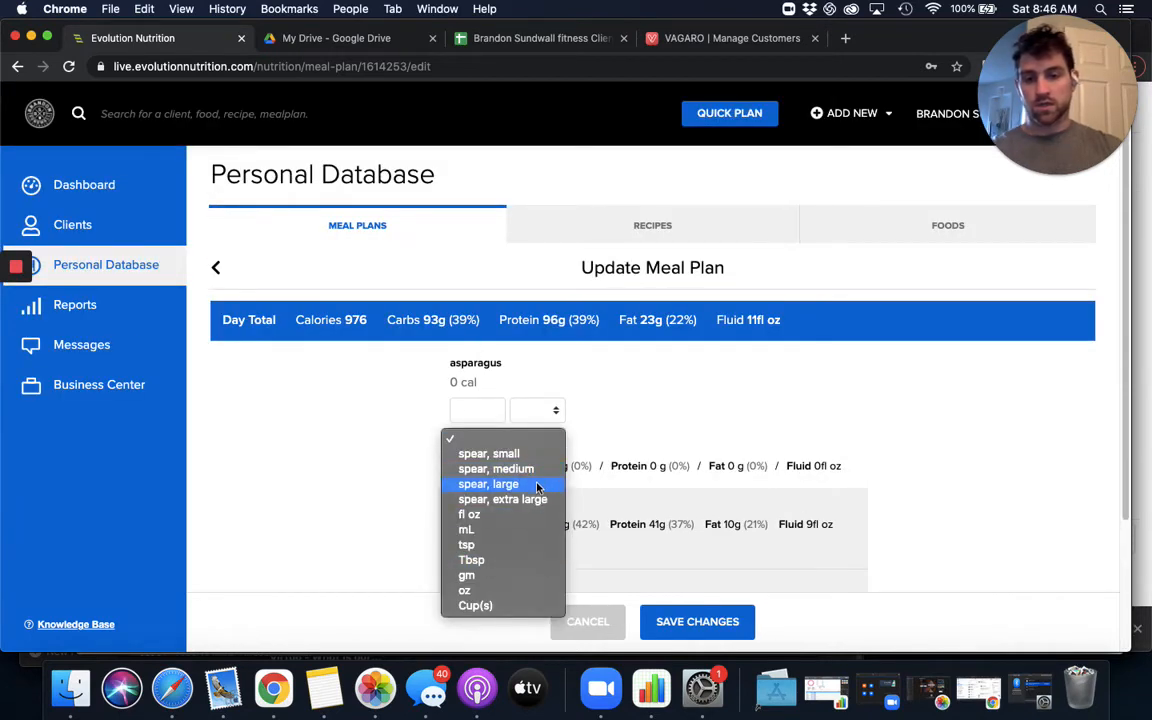
pyautogui.click(496, 468)
pyautogui.click(466, 415)
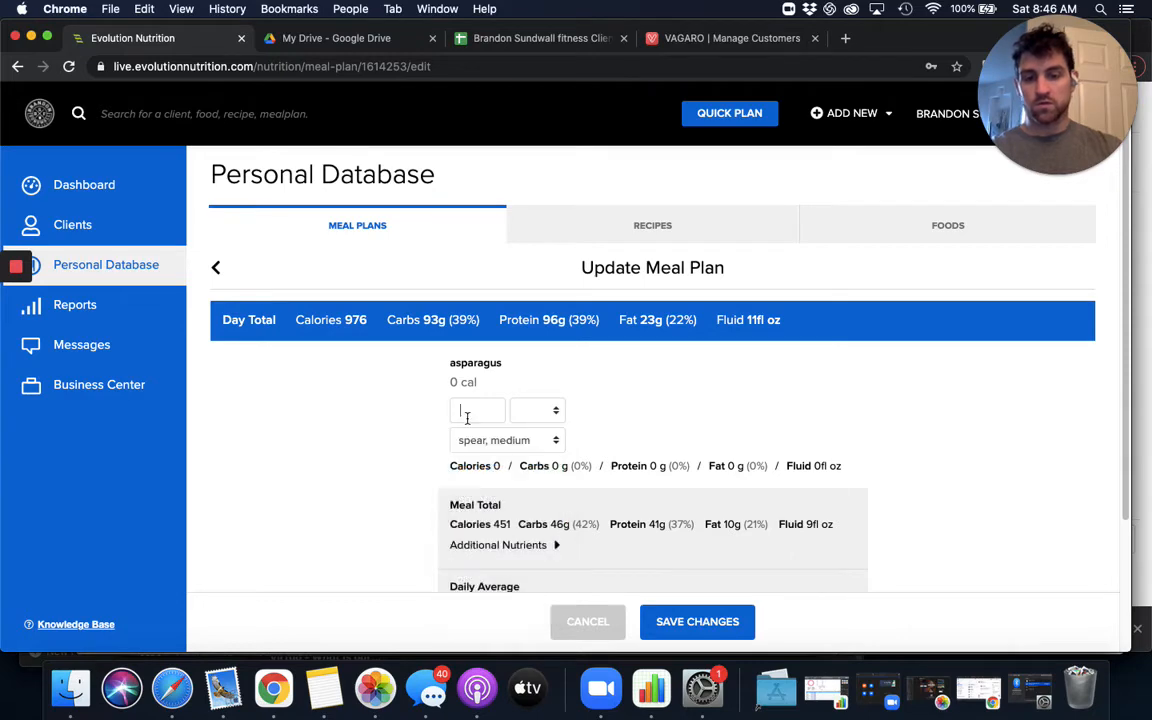
pyautogui.write('10')
pyautogui.click(672, 618)
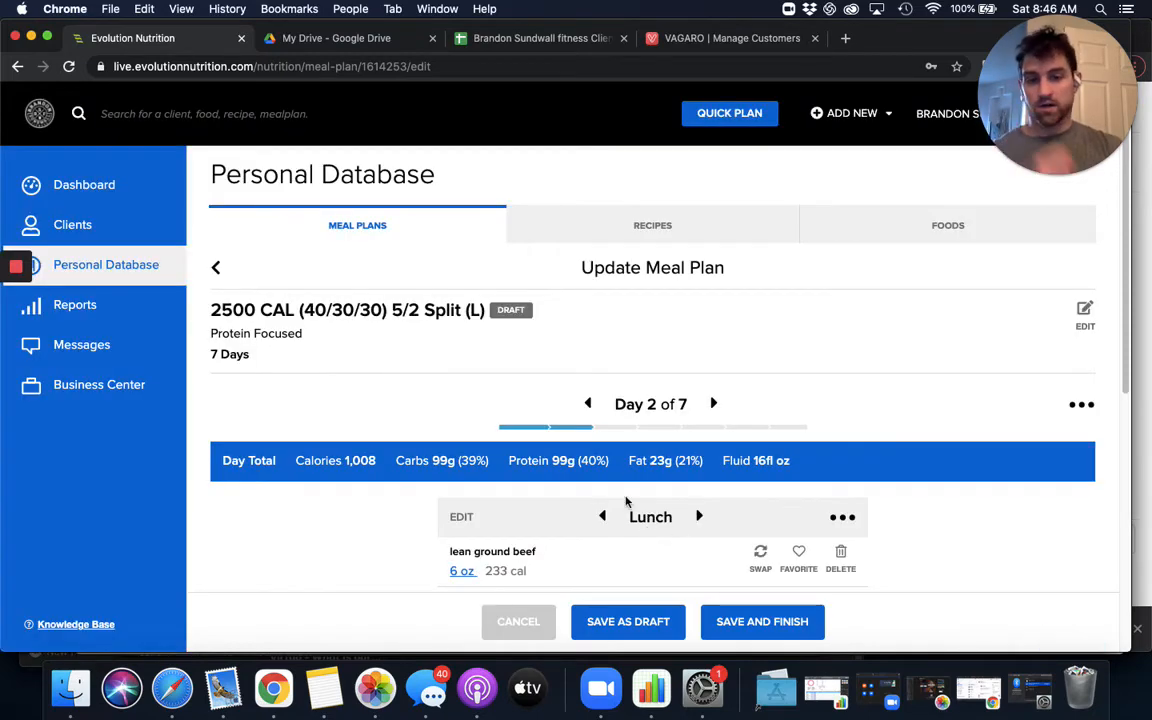
# - Move on to the Day 2 snack after lunch, search only the personal database for one, and add the one bar
pyautogui.scroll(-8, 626, 501)
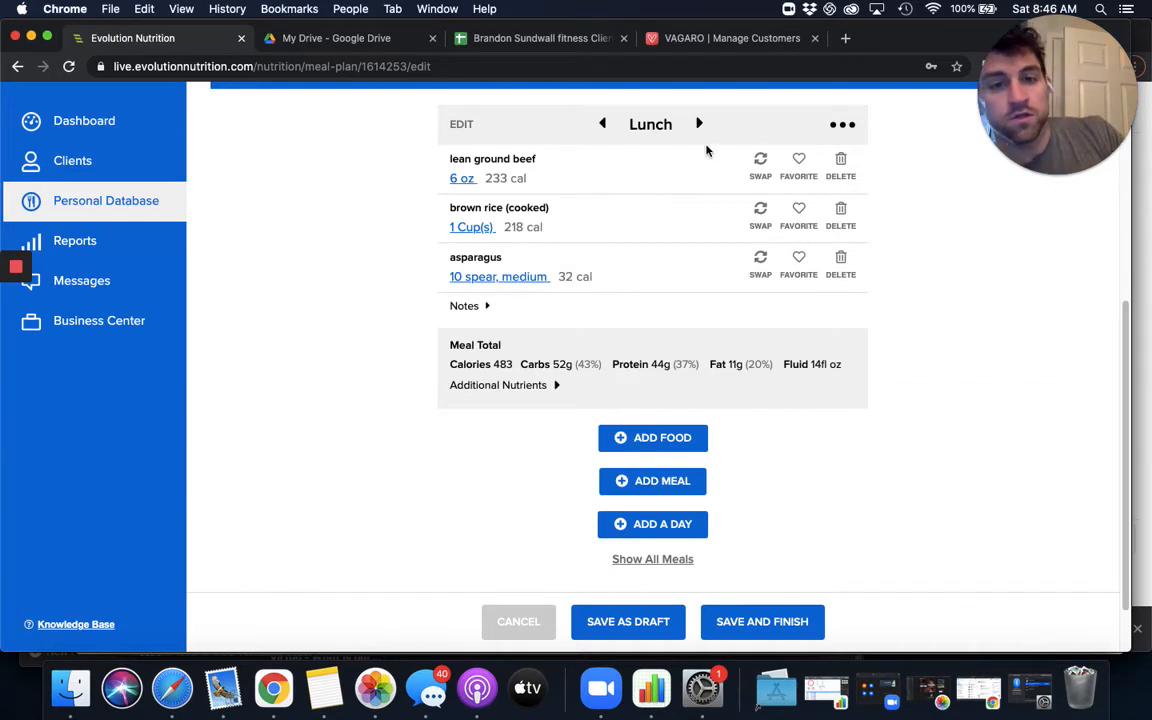
pyautogui.click(699, 126)
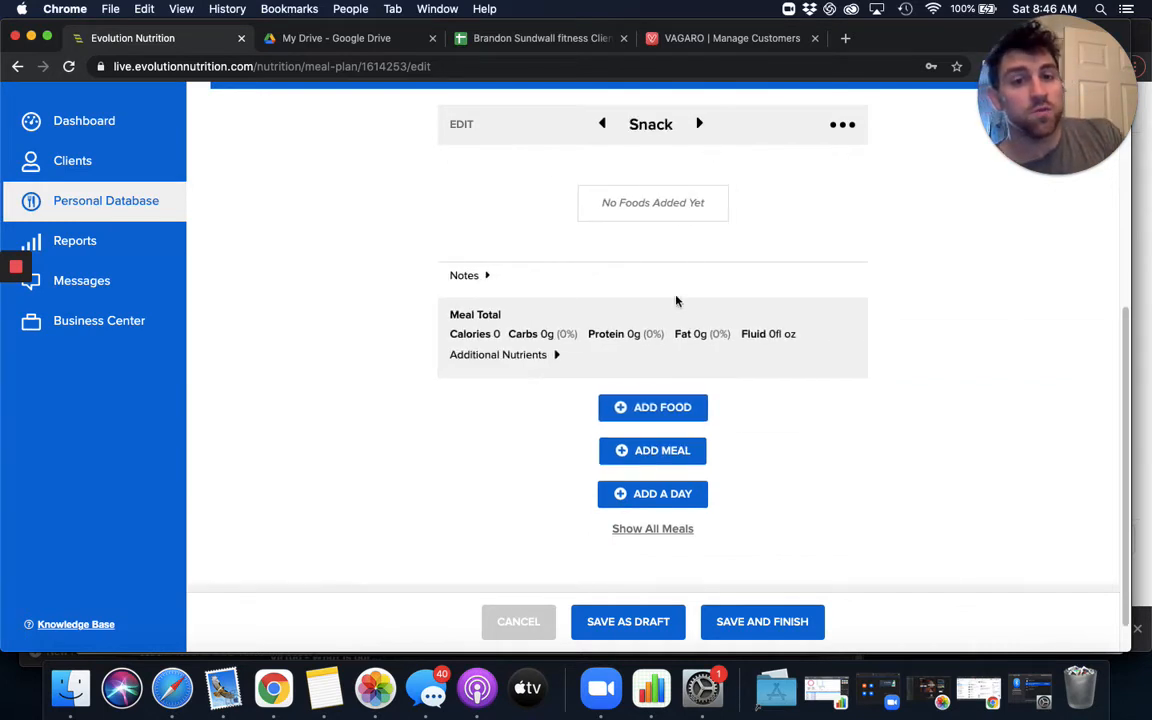
pyautogui.click(699, 415)
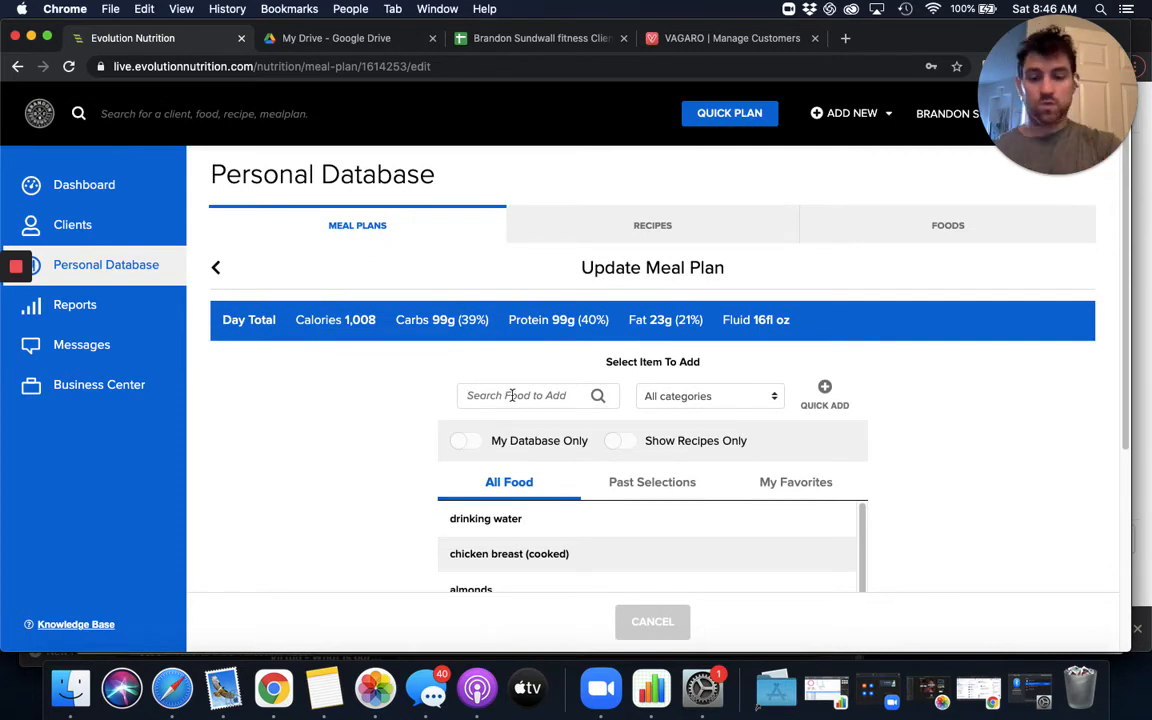
pyautogui.write('one')
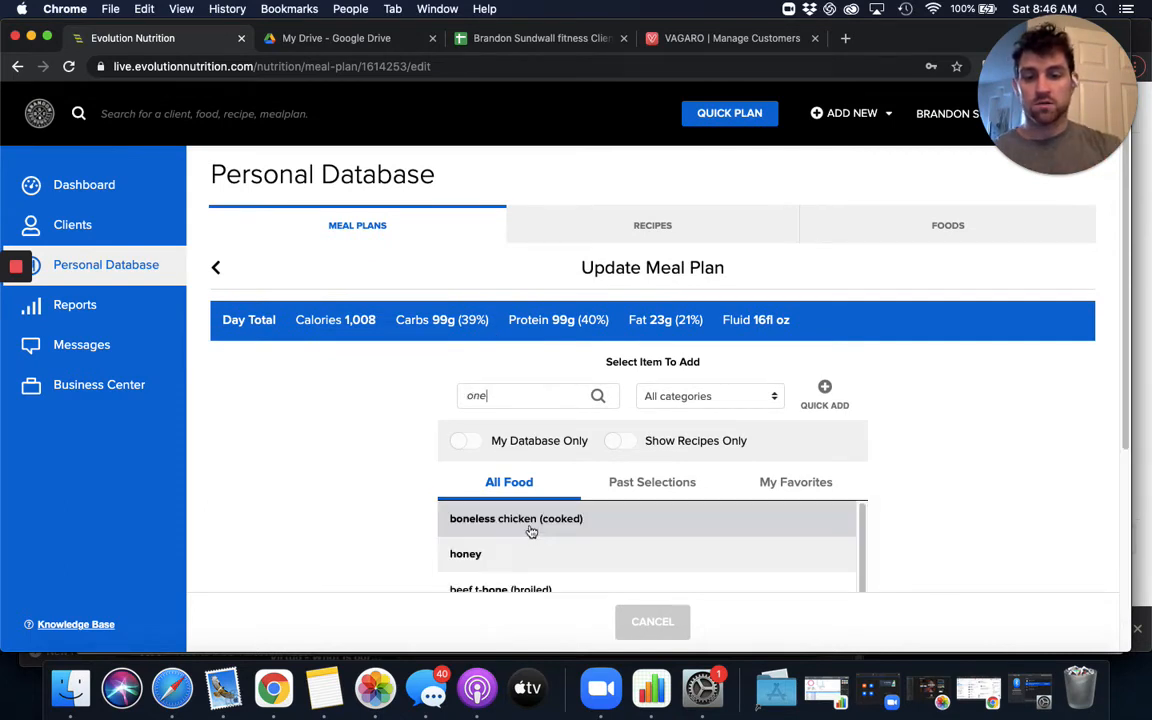
pyautogui.scroll(-1, 345, 475)
pyautogui.click(625, 438)
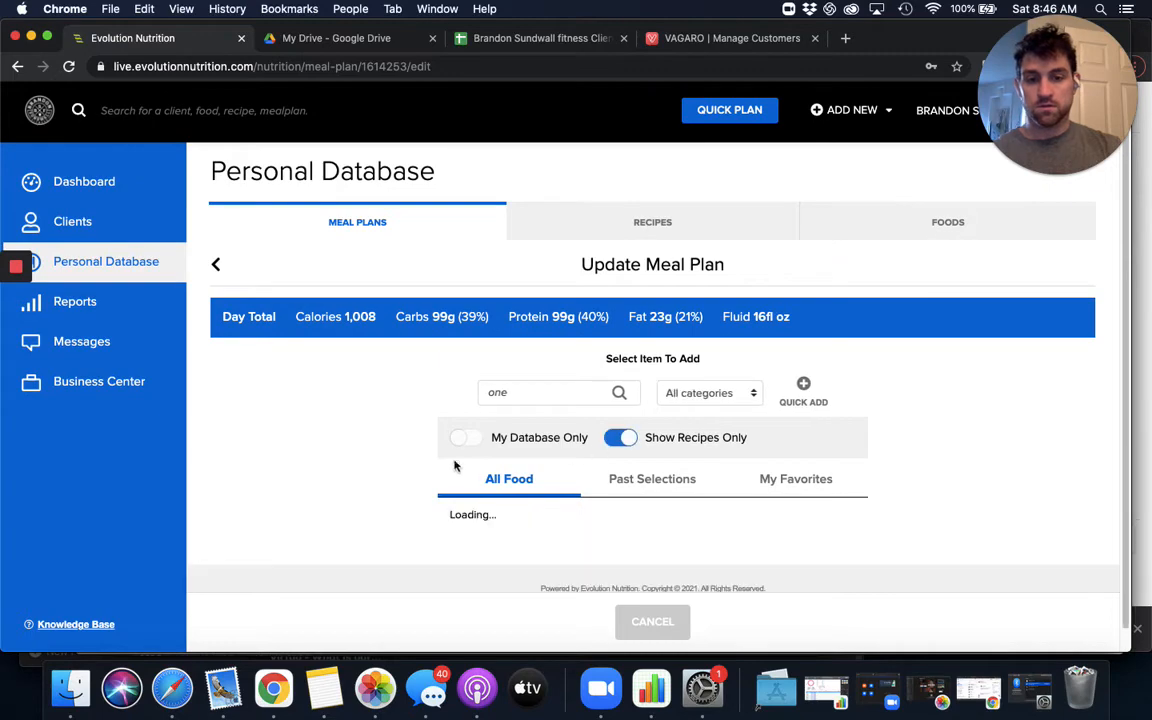
pyautogui.scroll(-1, 455, 465)
pyautogui.click(463, 417)
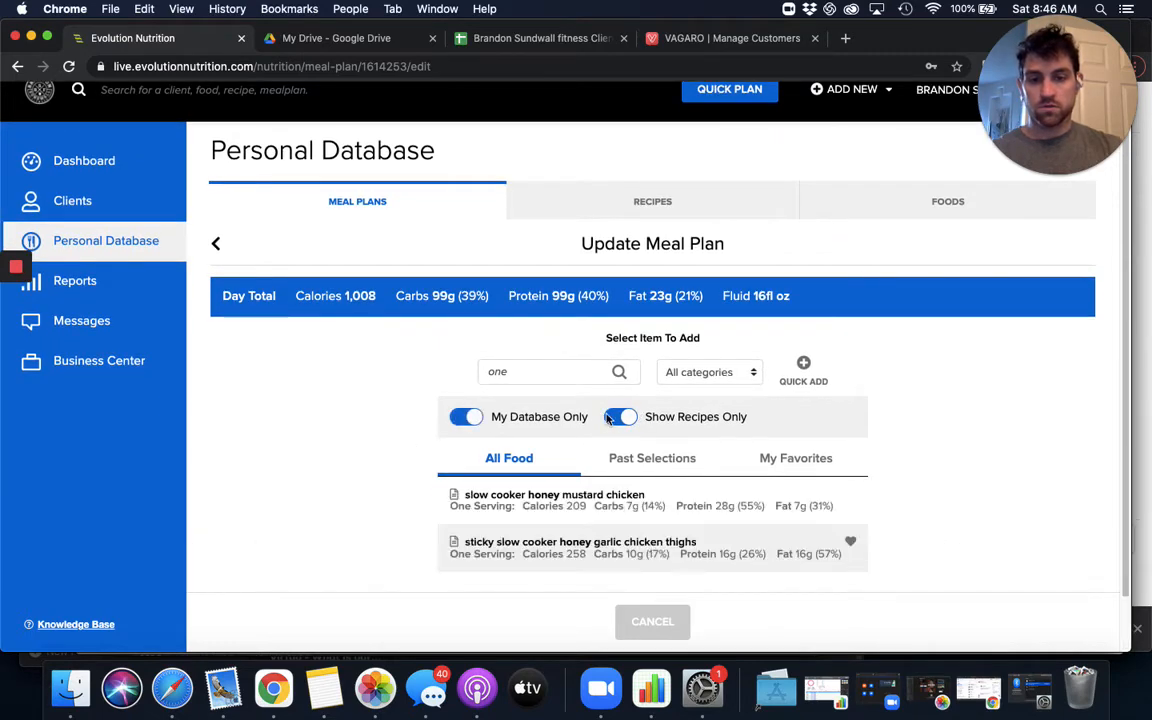
pyautogui.click(642, 417)
pyautogui.click(494, 497)
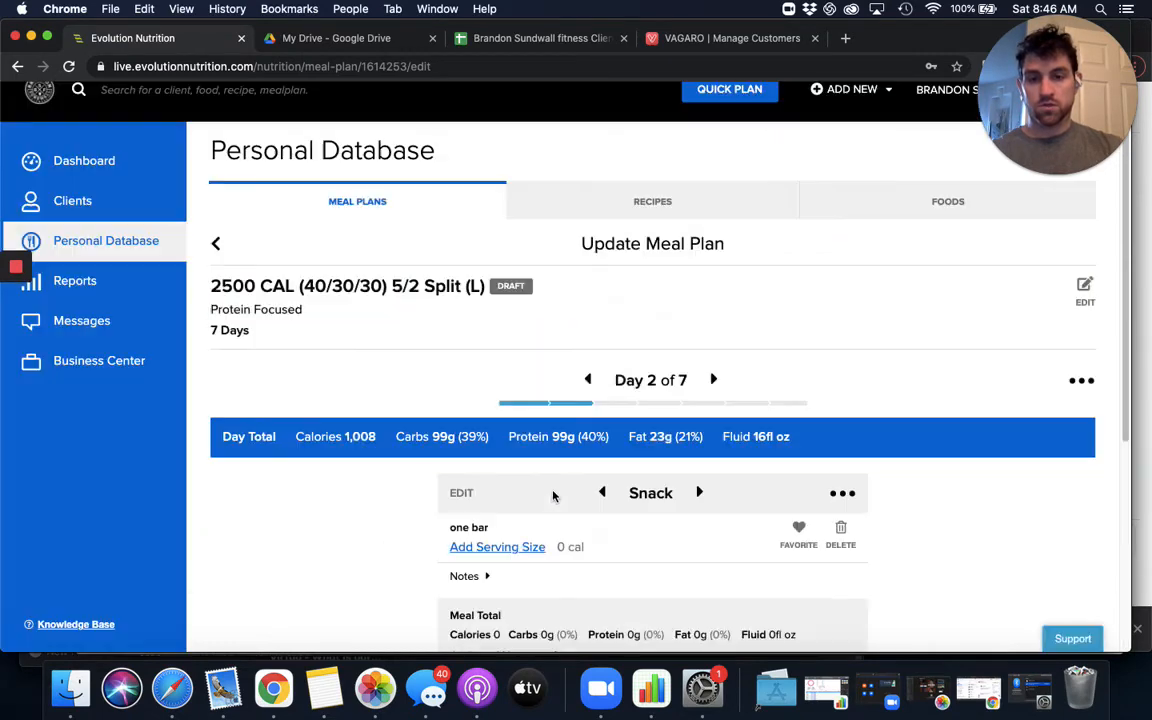
# - Set the one bar's serving size to 1 Bar and save the change
pyautogui.click(497, 510)
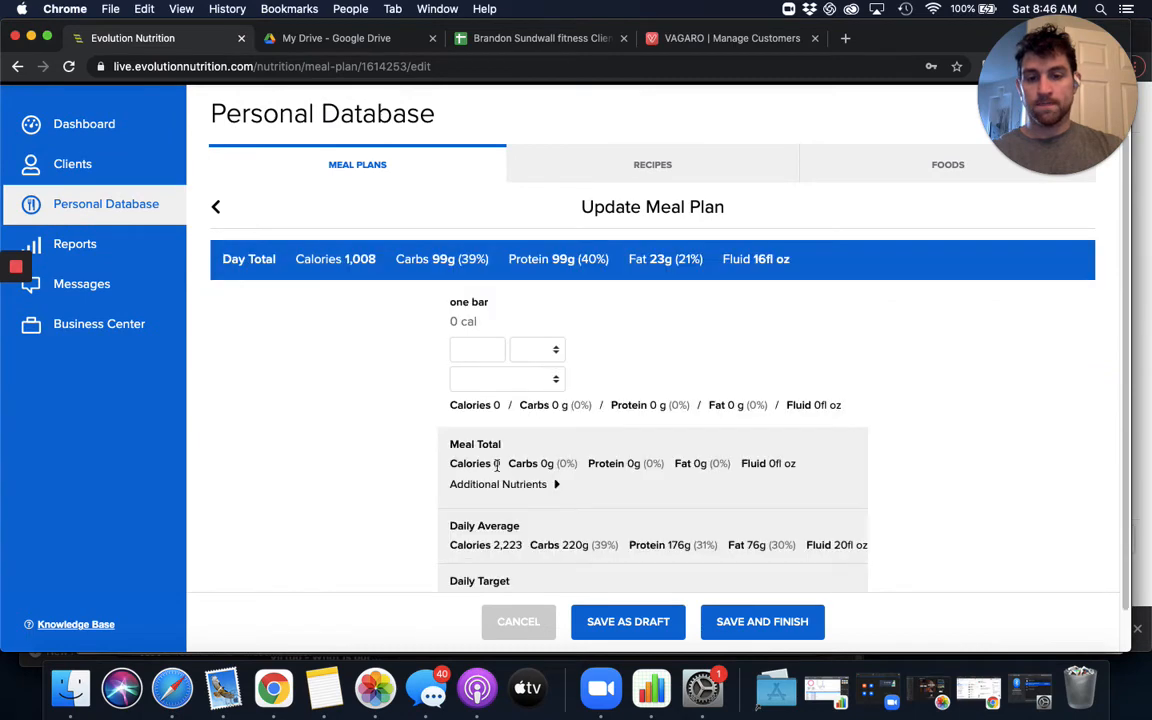
pyautogui.write('1')
pyautogui.click(500, 440)
pyautogui.click(527, 458)
pyautogui.click(700, 621)
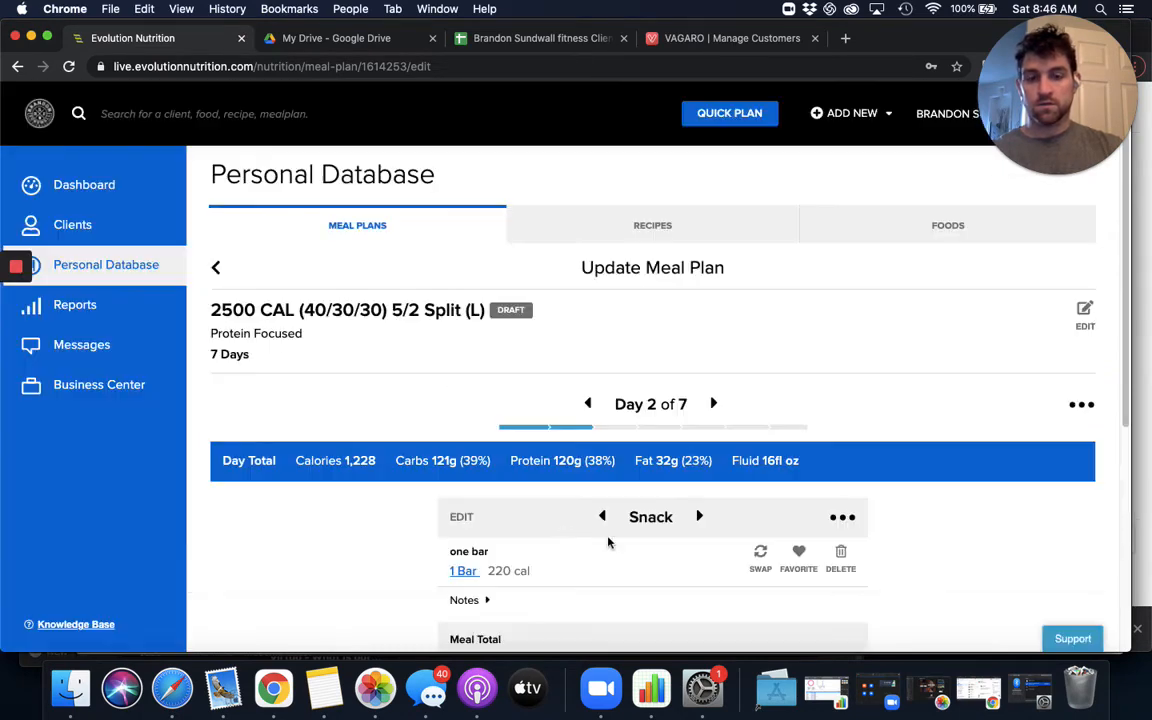
# - Search the foods for cashews and add plain cashews to the Day 2 snack
pyautogui.click(625, 366)
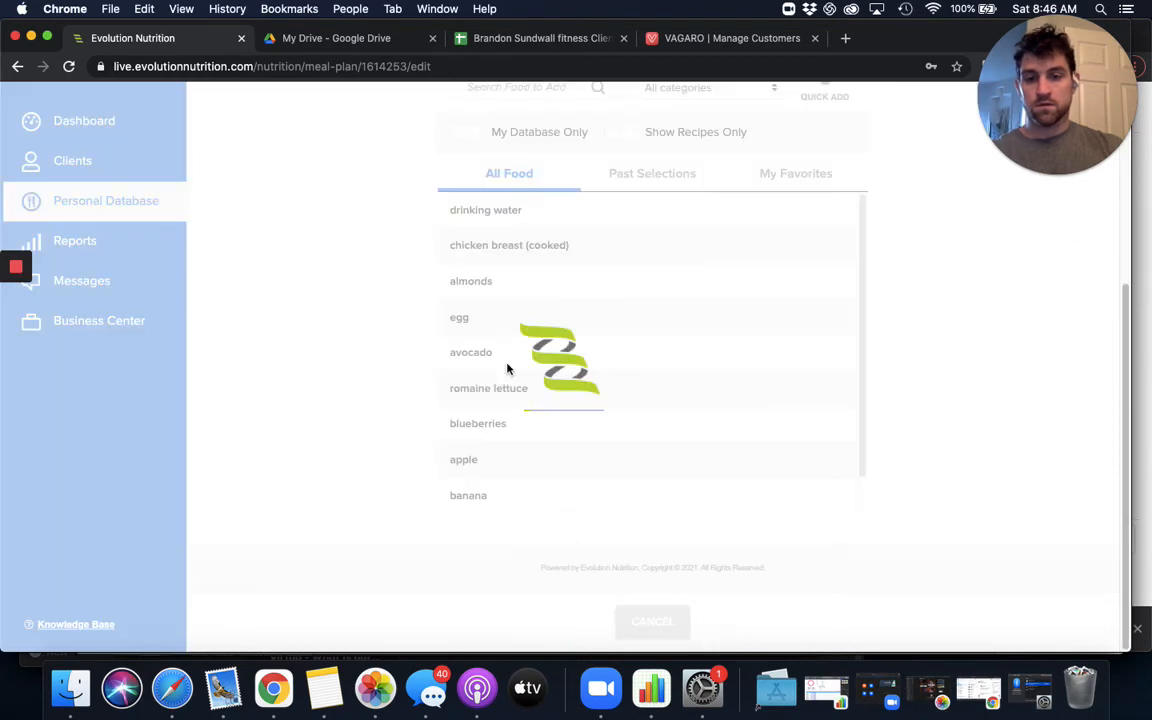
pyautogui.click(508, 397)
pyautogui.write('cashews')
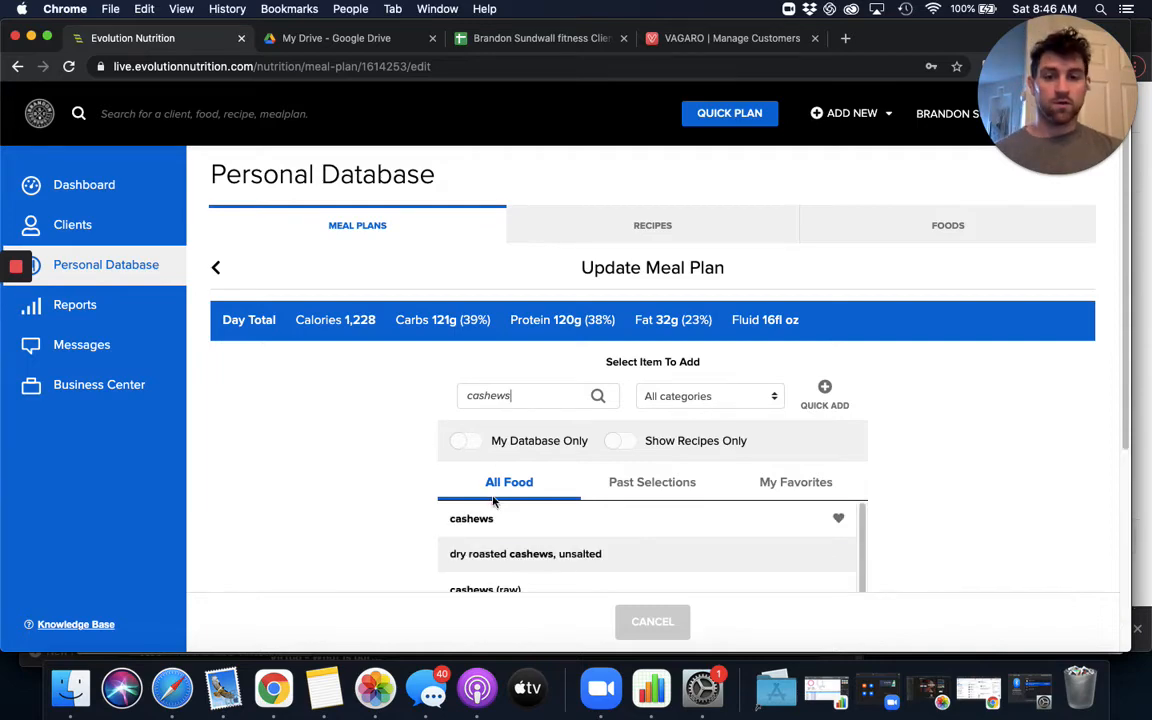
pyautogui.click(504, 519)
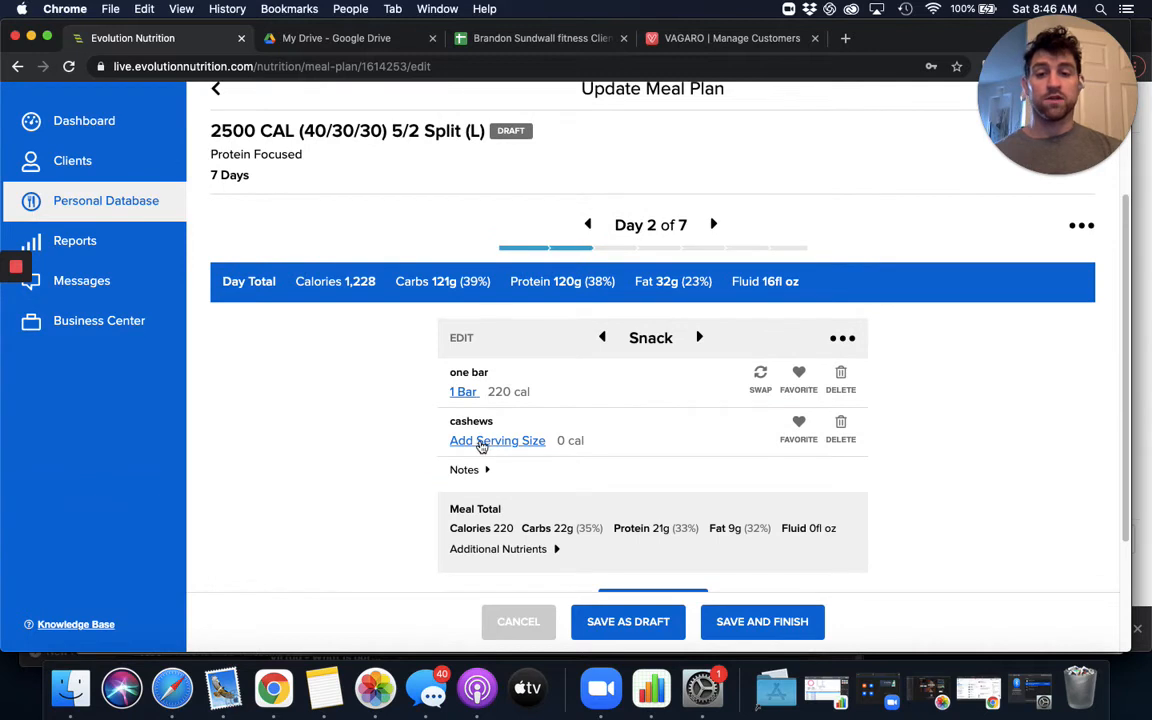
# - Set the cashews' serving size to 1 oz and save the change
pyautogui.click(481, 441)
pyautogui.click(493, 449)
pyautogui.click(495, 453)
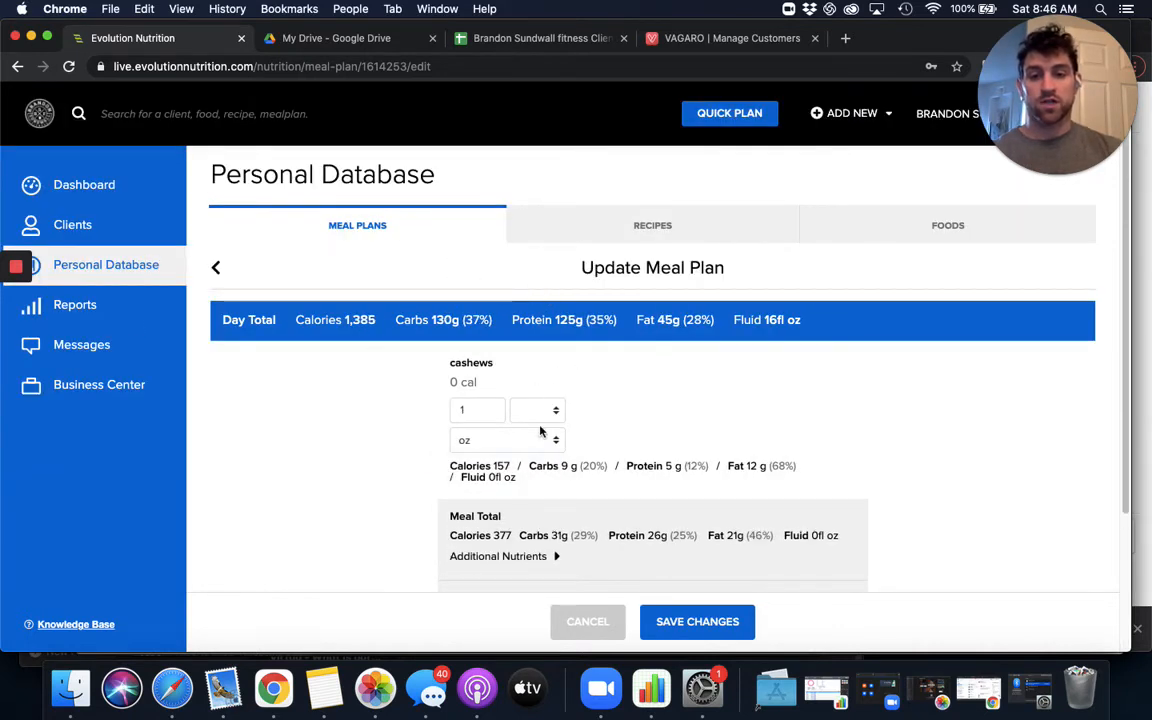
pyautogui.click(718, 620)
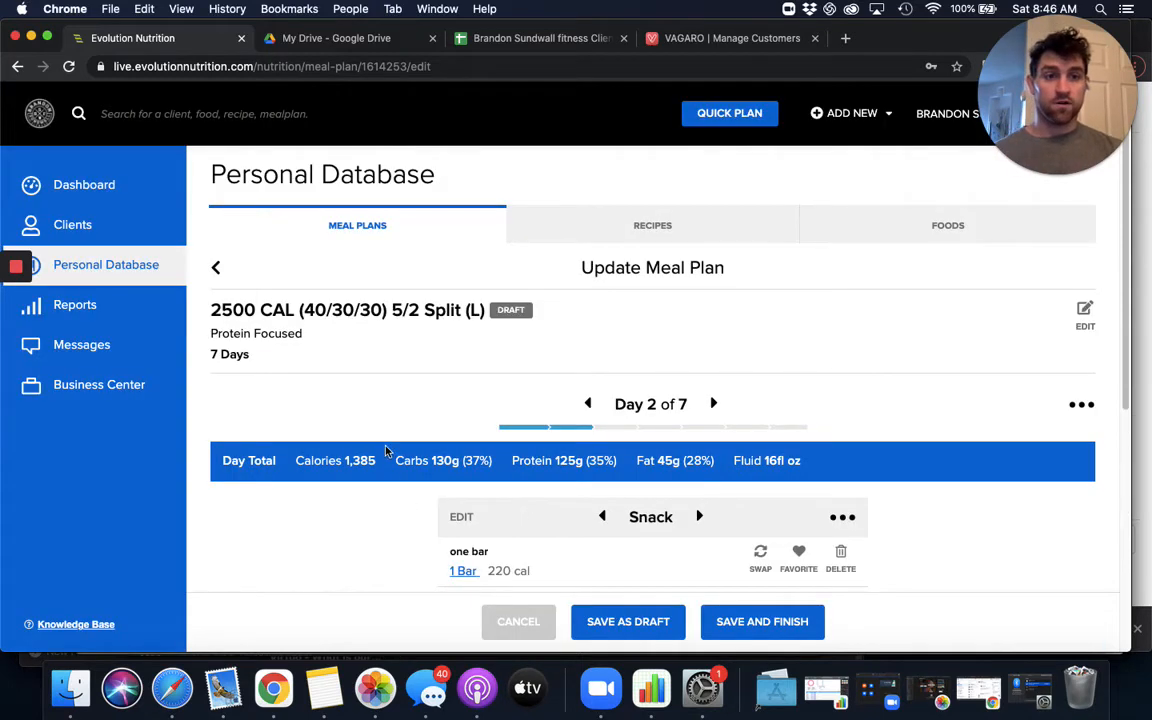
# - Search the foods for rice cakes and add Quaker's gluten free chocolate rice cakes to the Day 2 snack
pyautogui.scroll(-5, 398, 455)
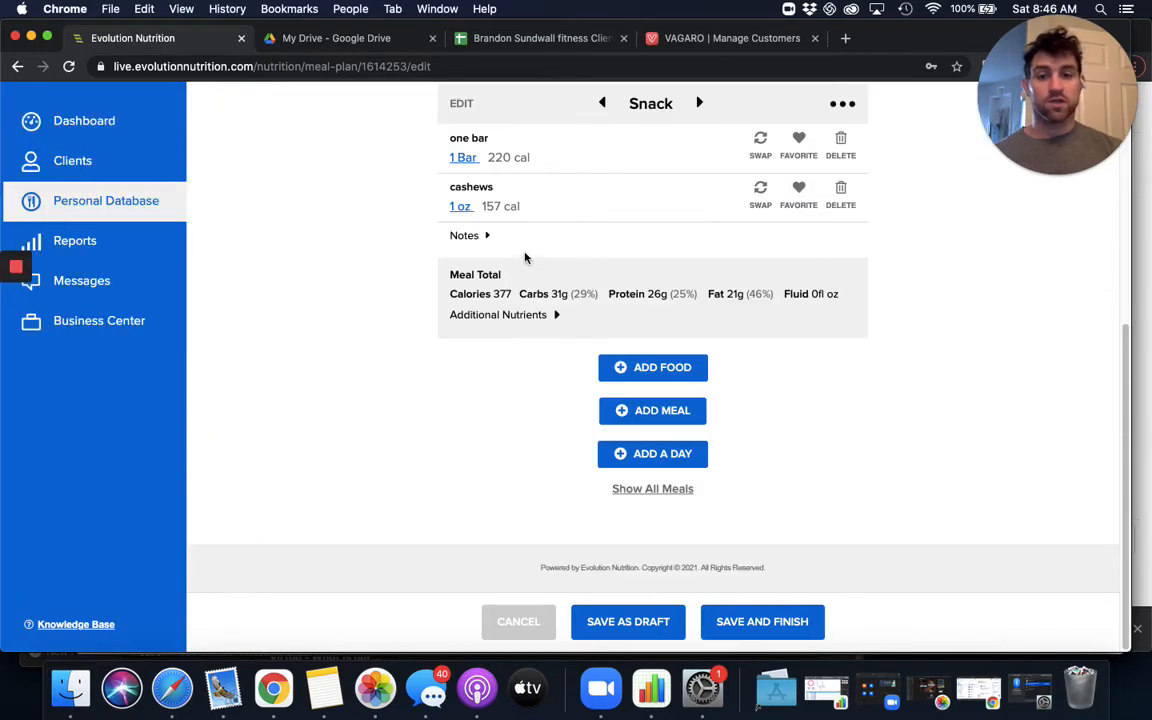
pyautogui.click(679, 373)
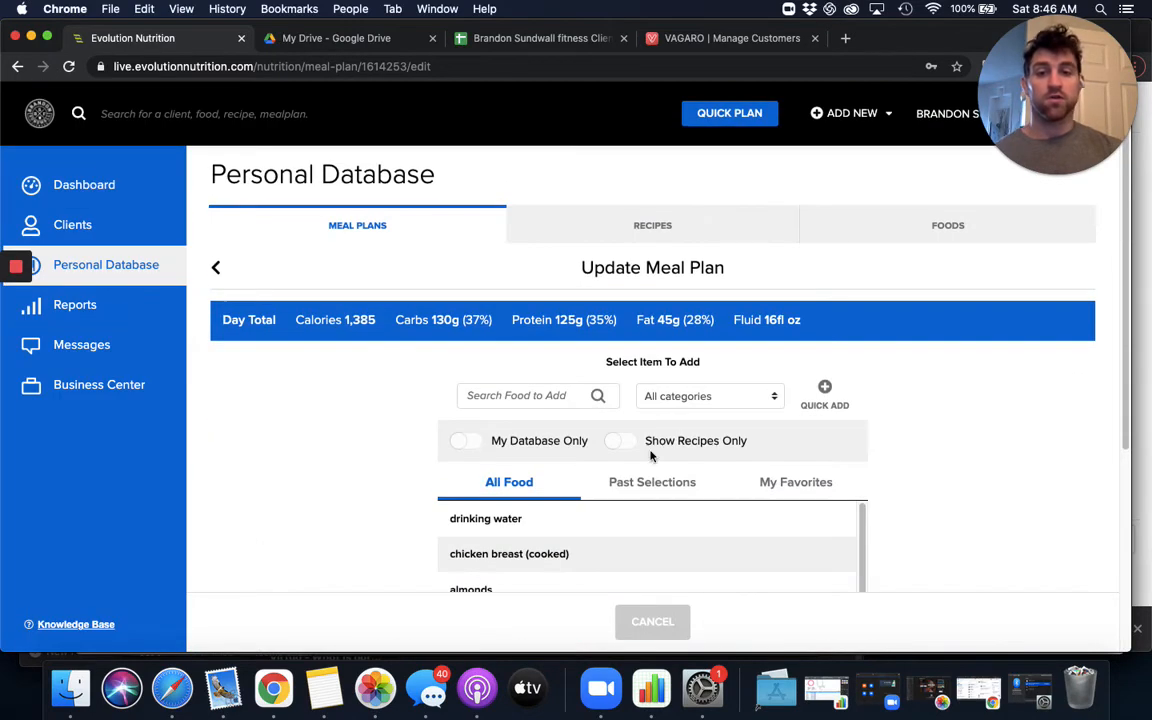
pyautogui.write('rice')
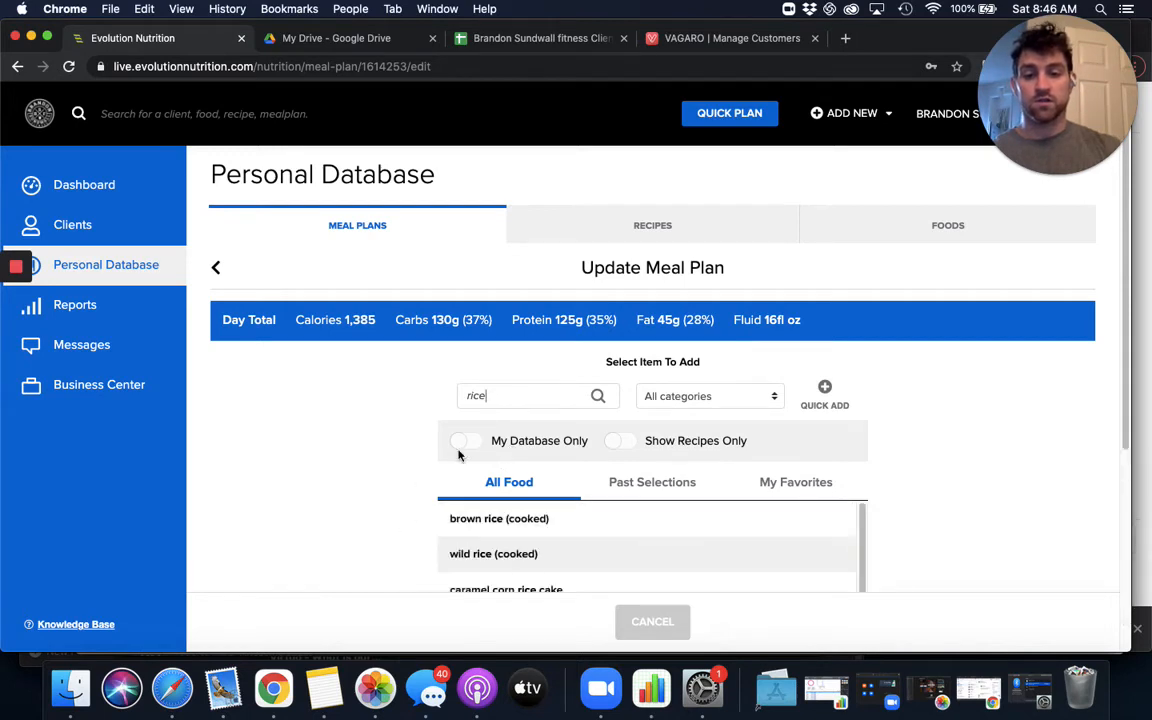
pyautogui.write(' cake')
pyautogui.scroll(-1, 347, 454)
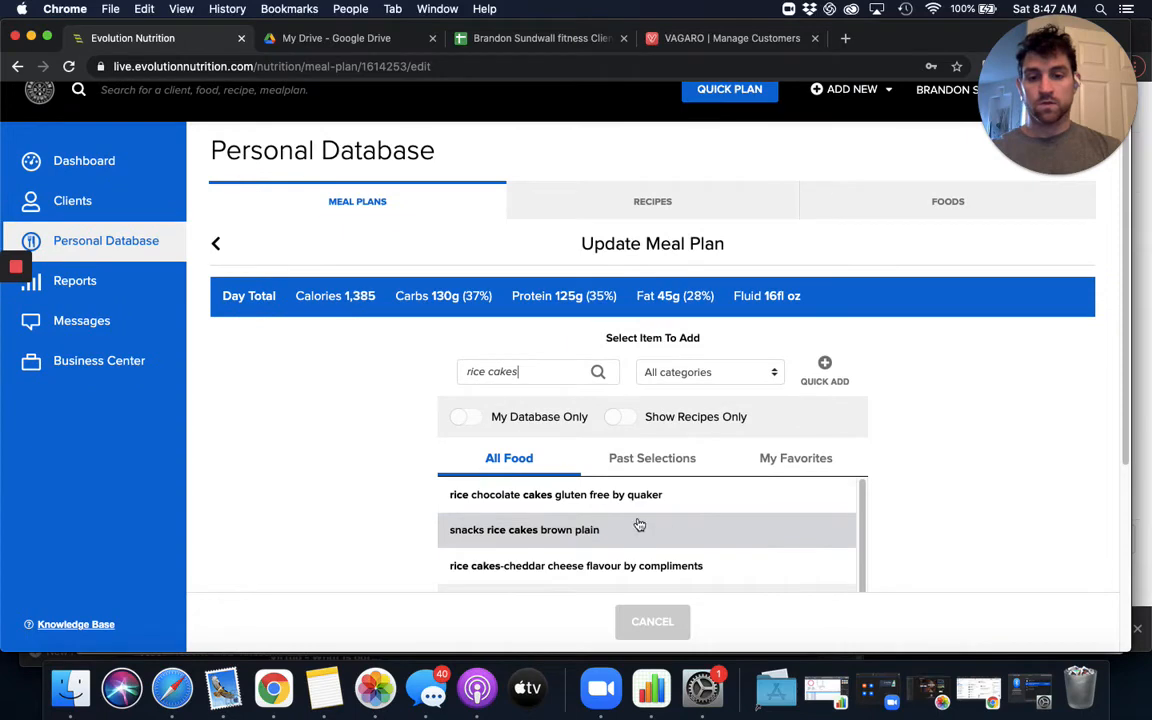
pyautogui.click(686, 496)
# - Set the chocolate rice cakes' serving size to 2 cake and save the change
pyautogui.scroll(-4, 535, 463)
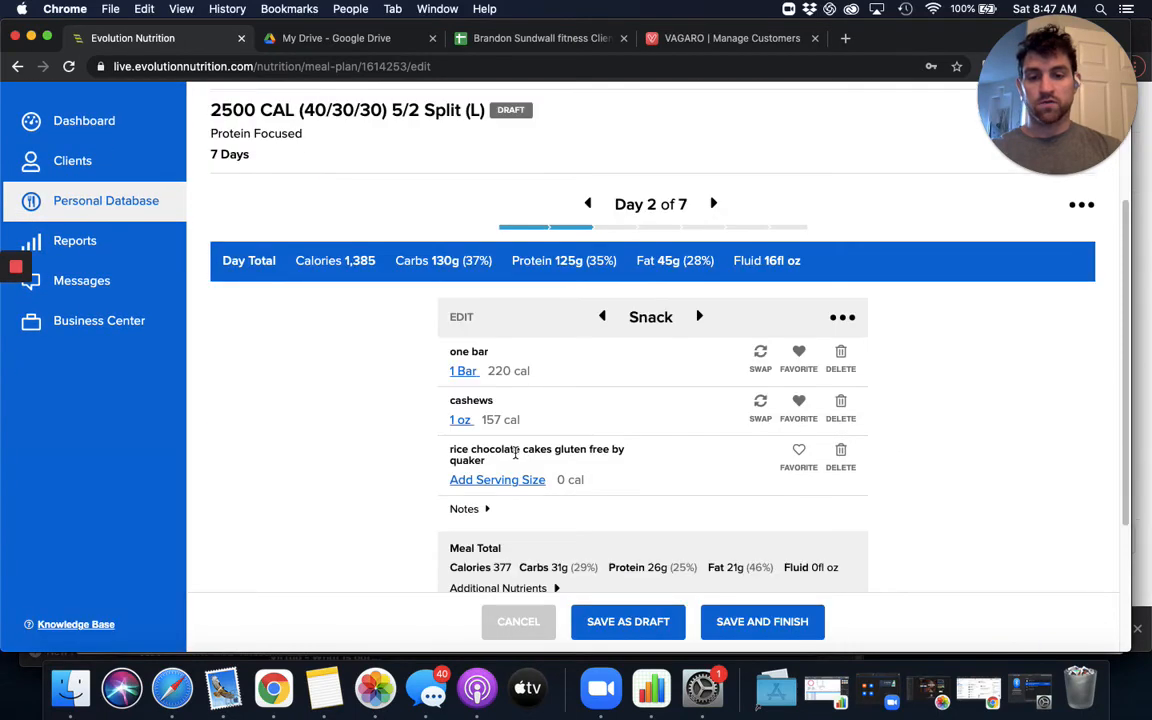
pyautogui.click(505, 481)
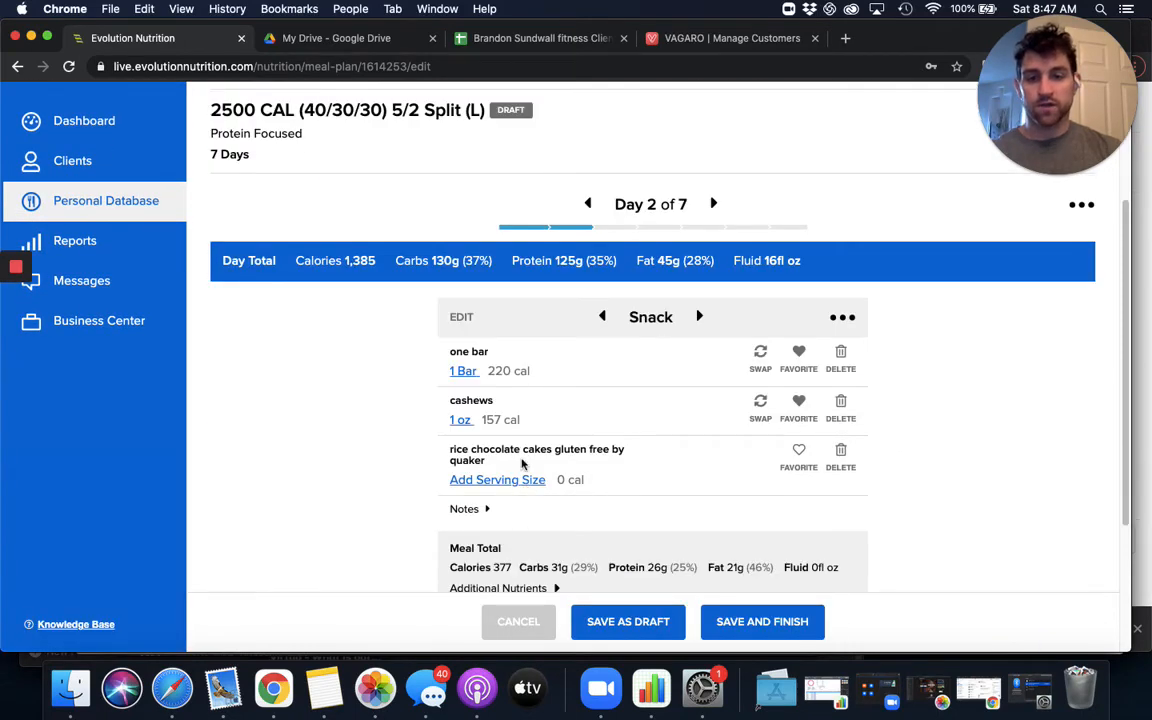
pyautogui.write('2')
pyautogui.click(490, 450)
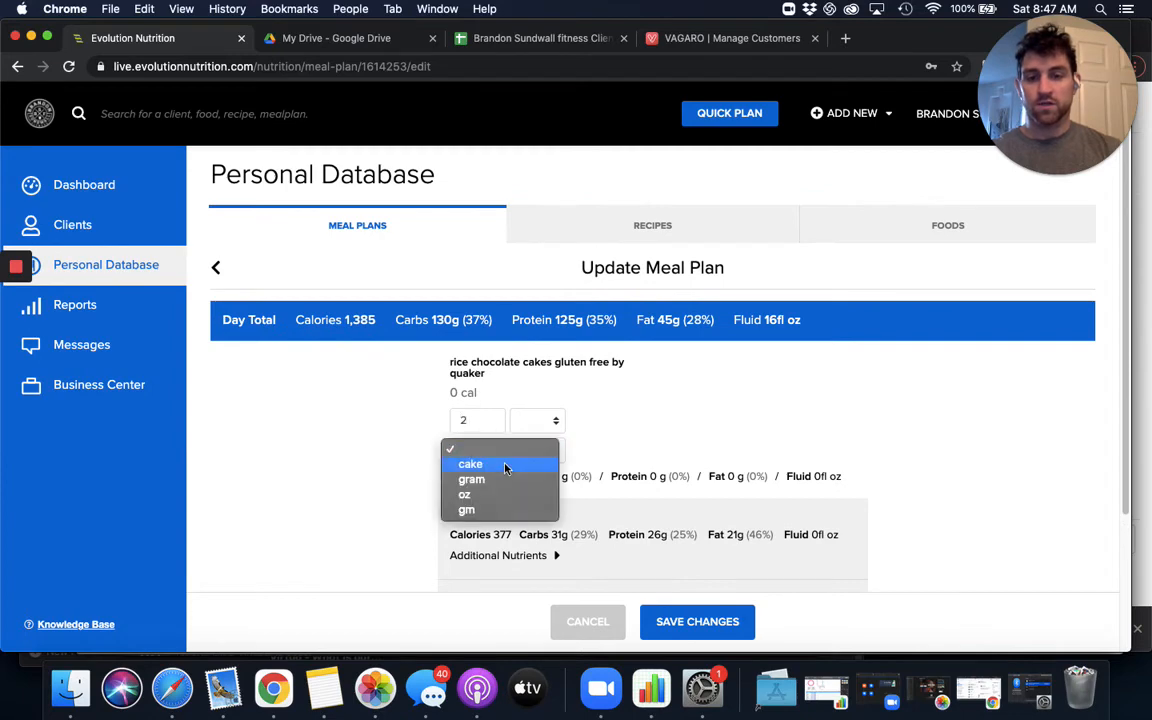
pyautogui.click(478, 463)
pyautogui.click(716, 635)
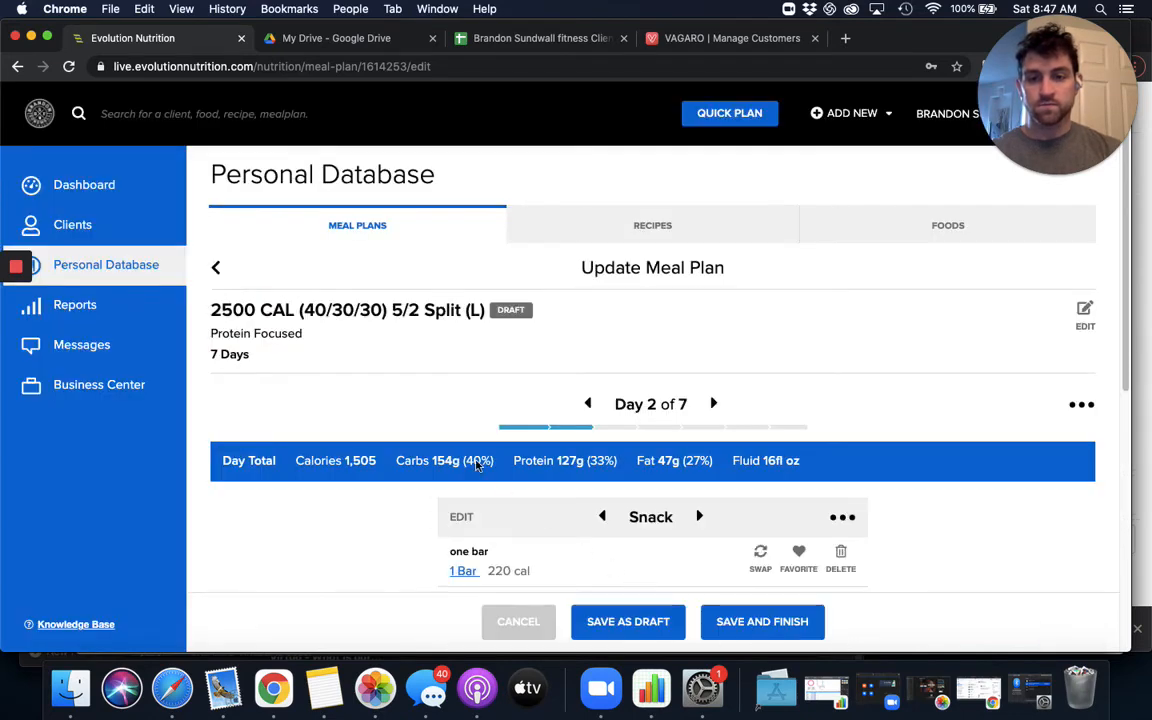
# - Search the foods for almond and add almond butter to the Day 2 snack
pyautogui.scroll(-5, 602, 496)
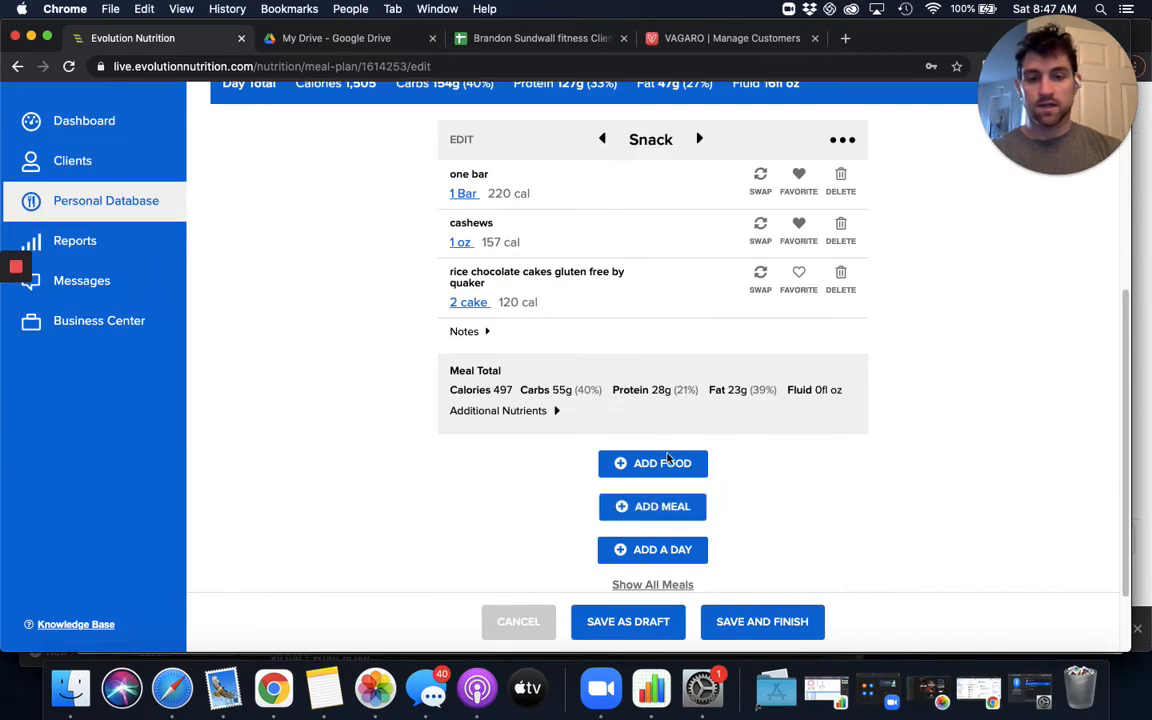
pyautogui.scroll(1, 718, 194)
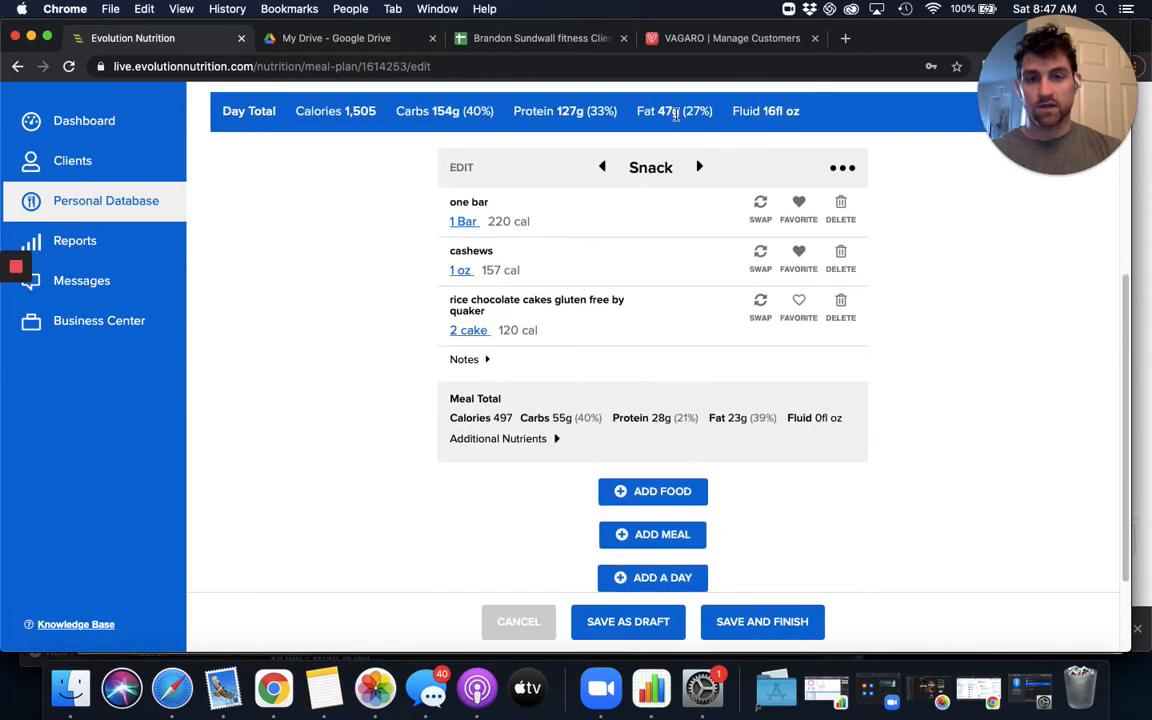
pyautogui.click(702, 489)
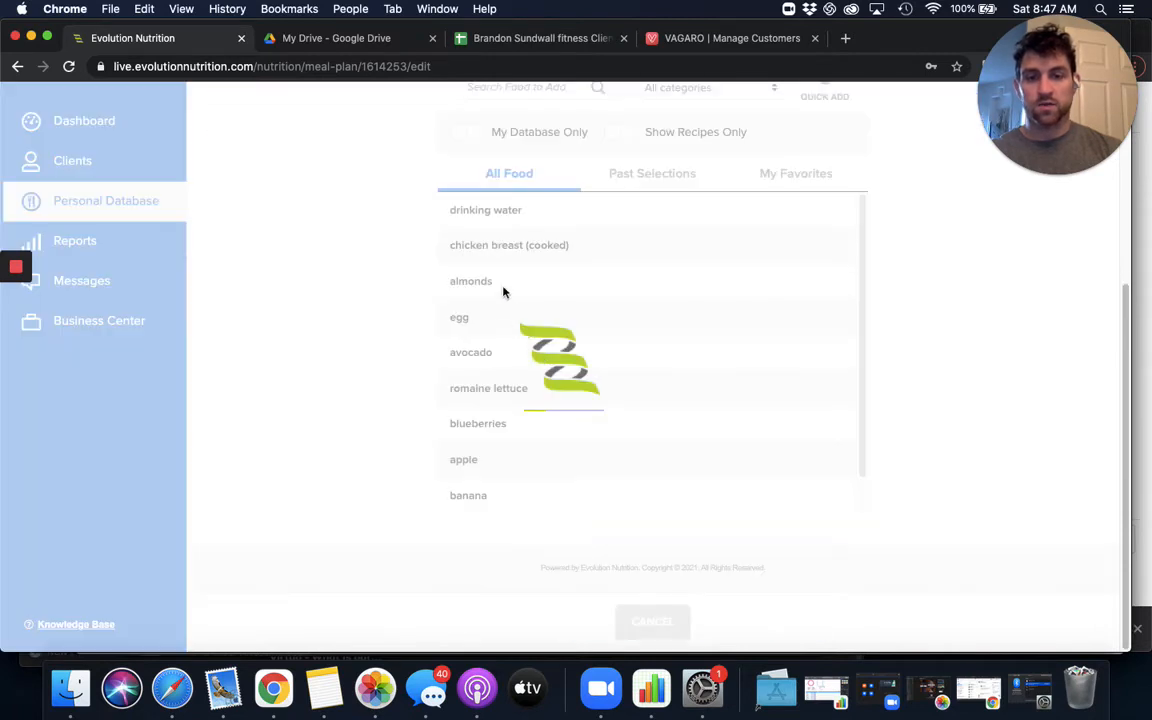
pyautogui.write('almond')
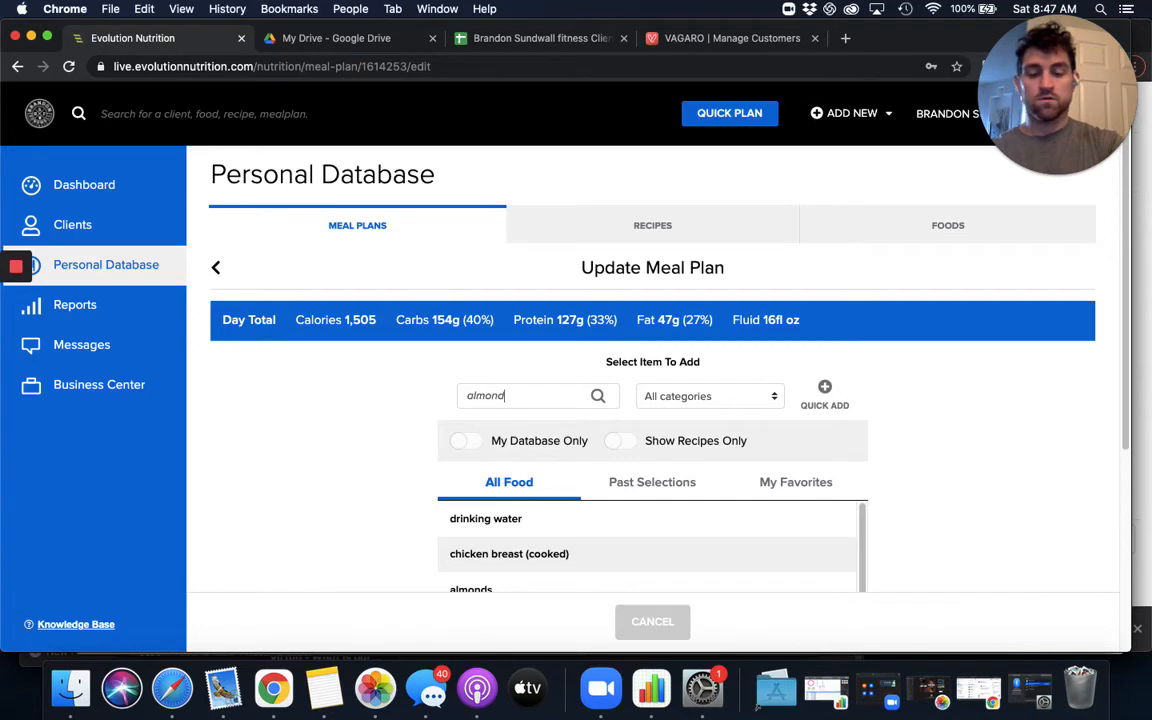
pyautogui.scroll(-1, 520, 540)
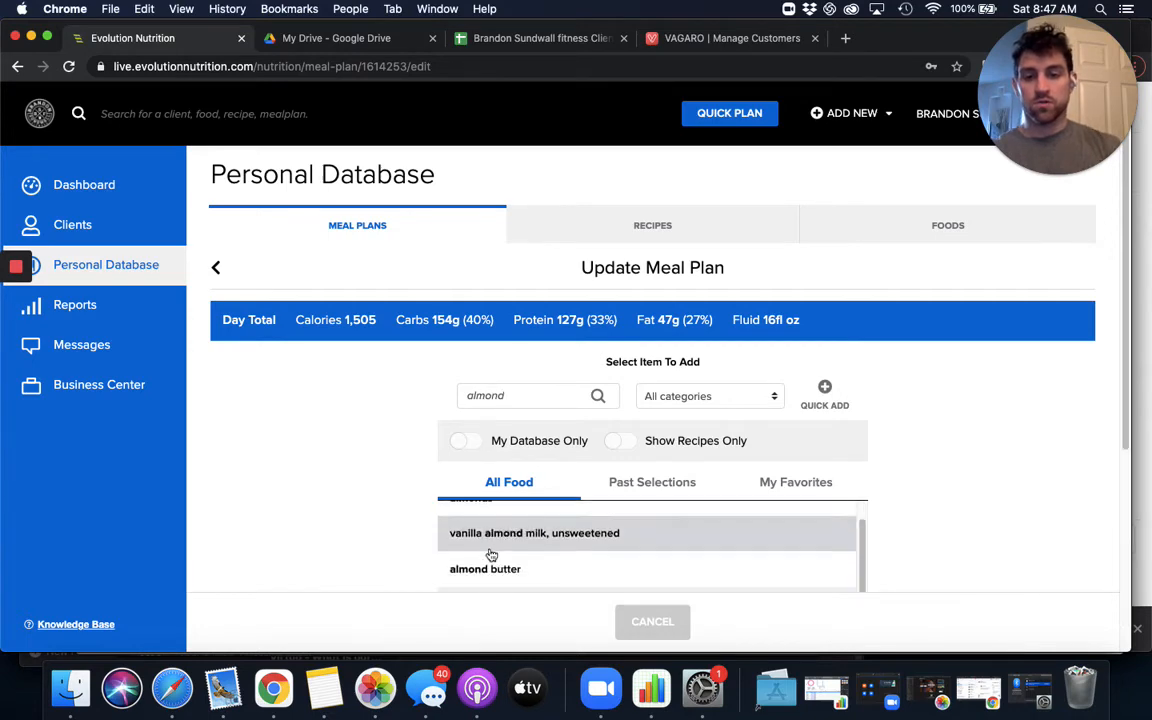
pyautogui.click(500, 567)
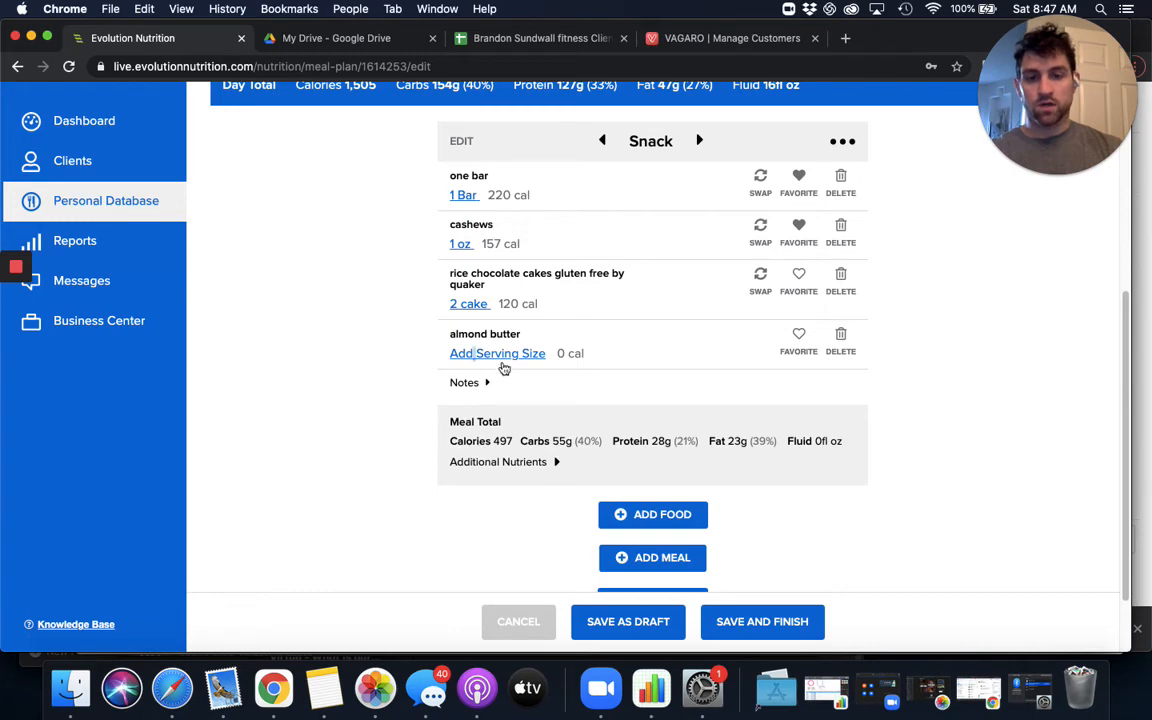
# - Set the almond butter's serving size to 1 Tbsp and save the change
pyautogui.click(502, 355)
pyautogui.write('1')
pyautogui.click(527, 445)
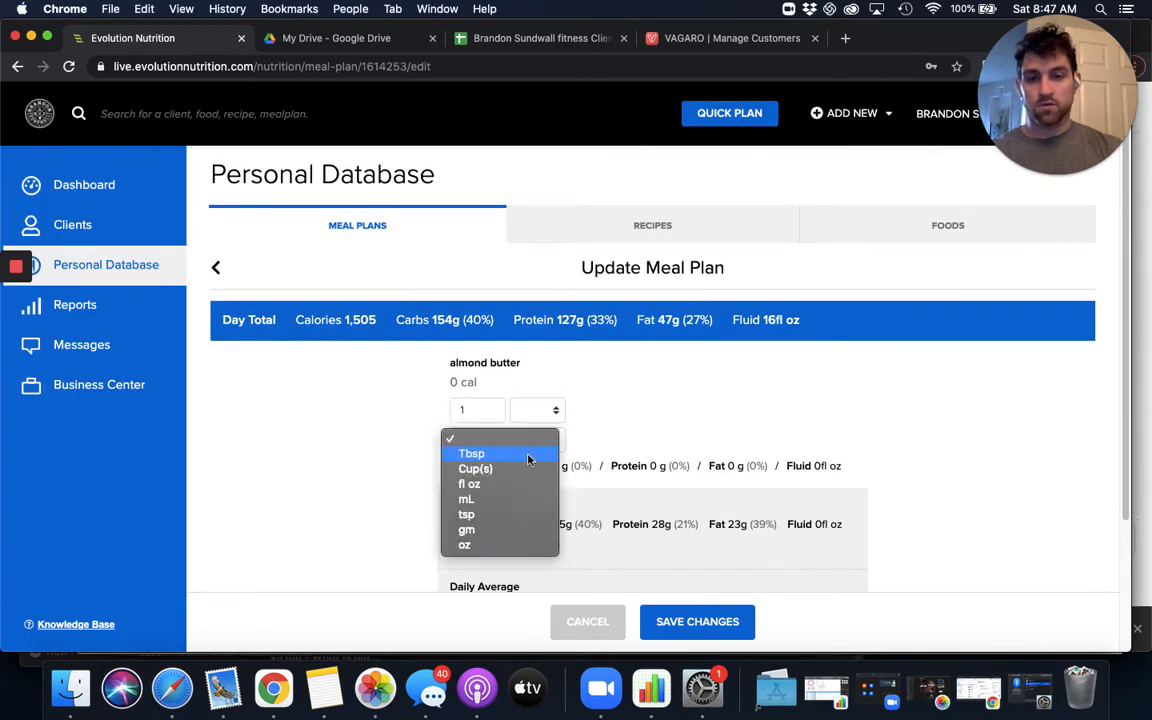
pyautogui.click(527, 457)
pyautogui.click(726, 618)
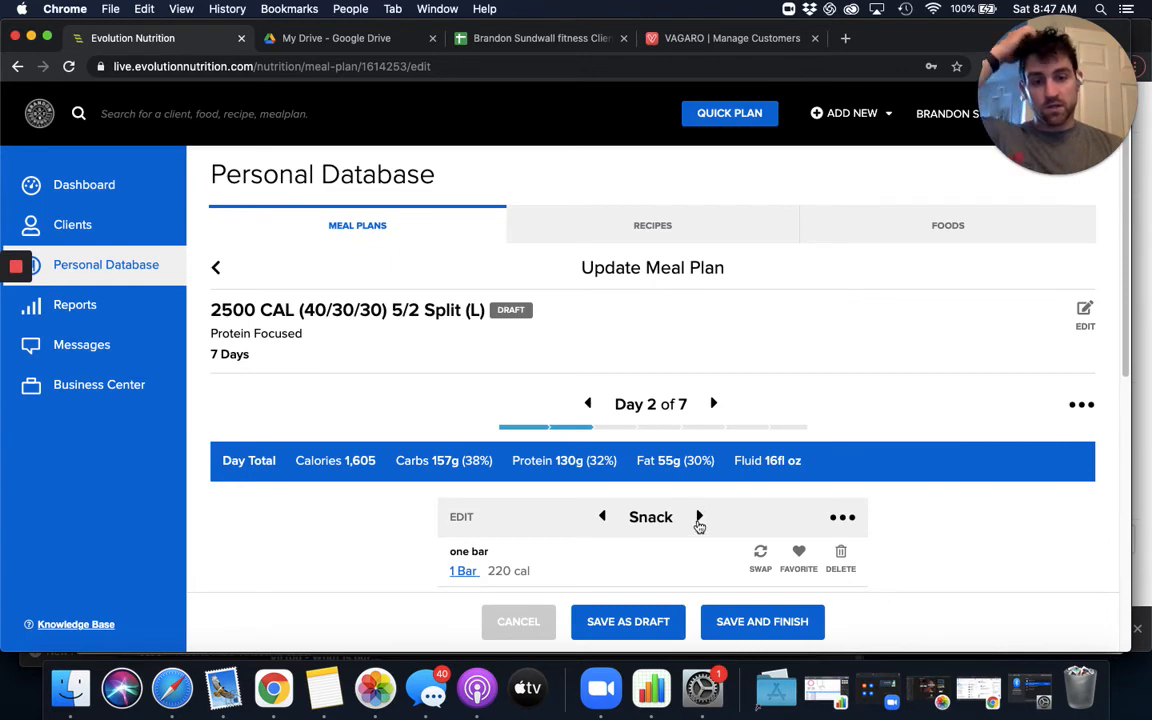
# - Go to the Day 2 dinner, start adding a food and limit the choices to recipes only
pyautogui.click(699, 517)
pyautogui.scroll(-5, 680, 500)
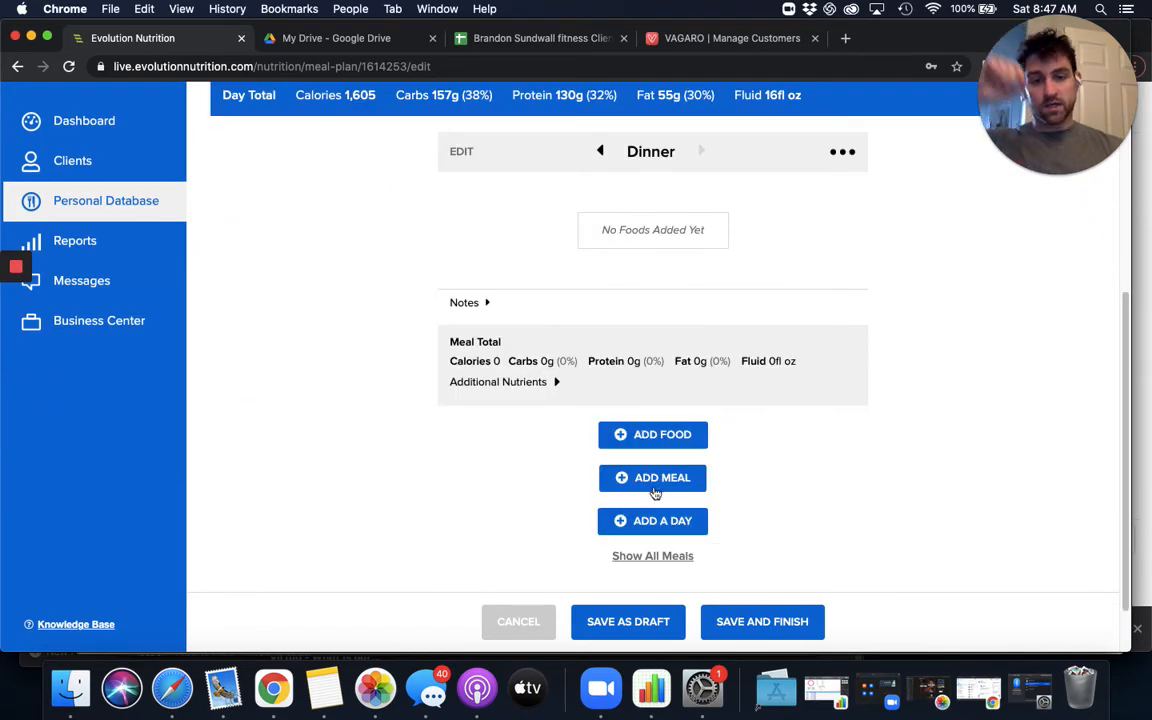
pyautogui.click(662, 440)
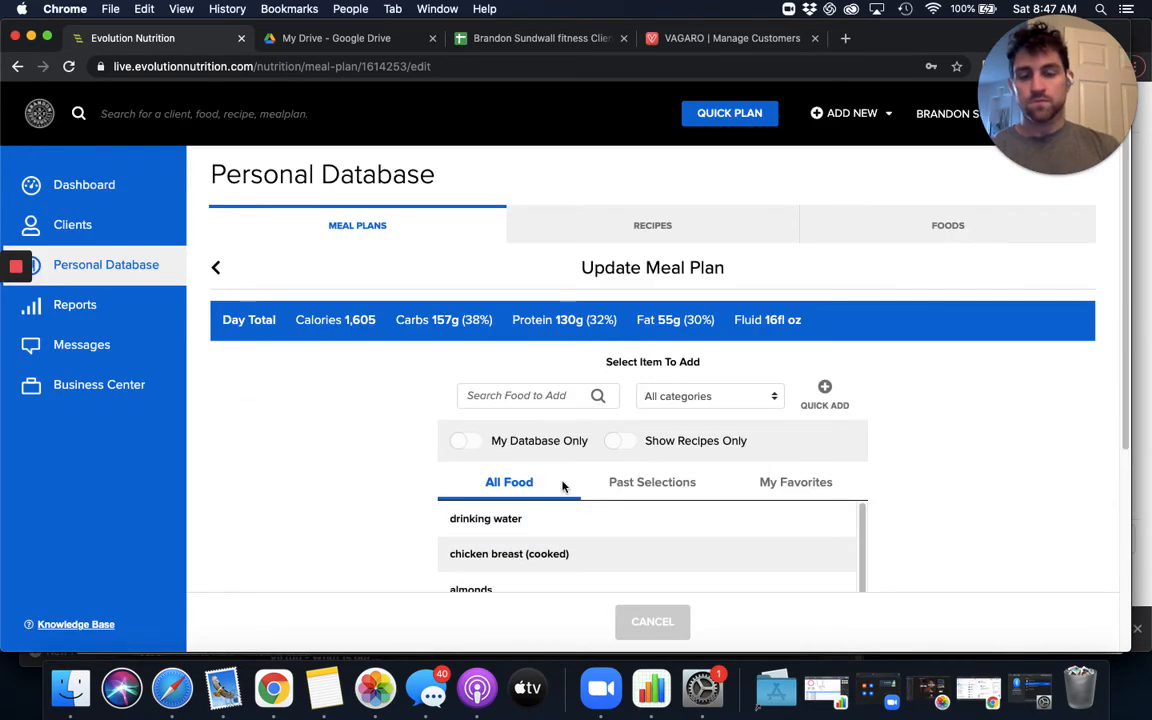
pyautogui.click(615, 441)
# - Look through the recipe list and compare calories and macros for a suitable Day 2 dinner
pyautogui.scroll(-1, 400, 420)
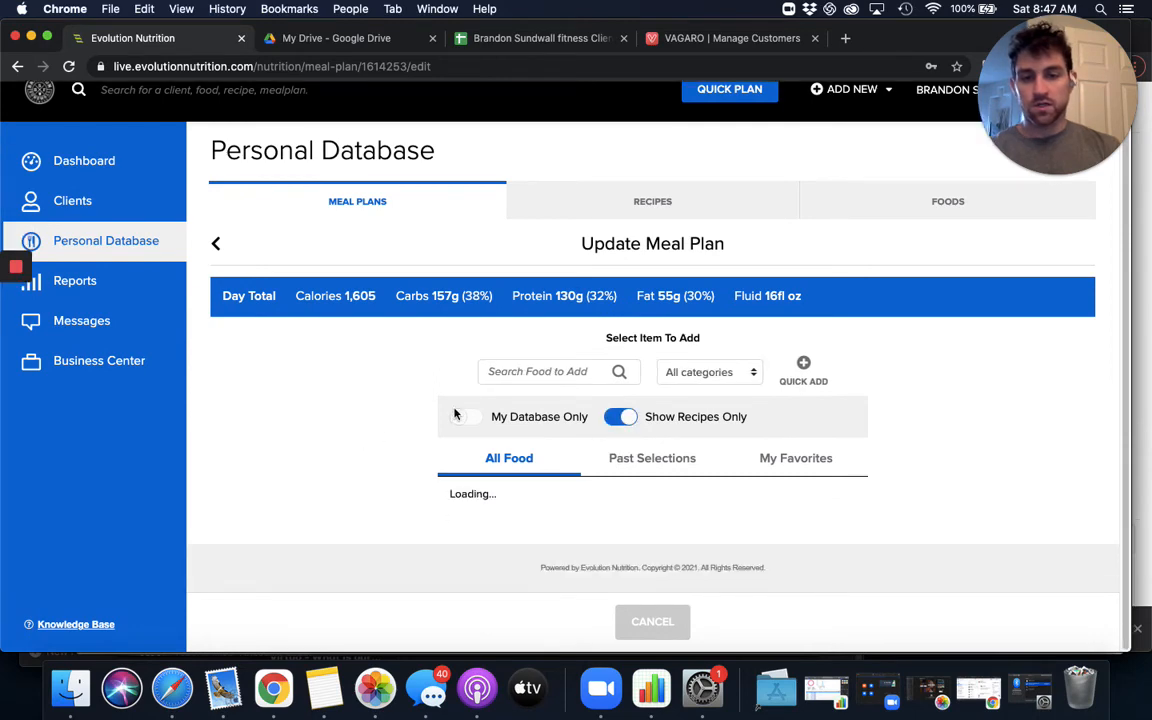
pyautogui.scroll(-10, 533, 494)
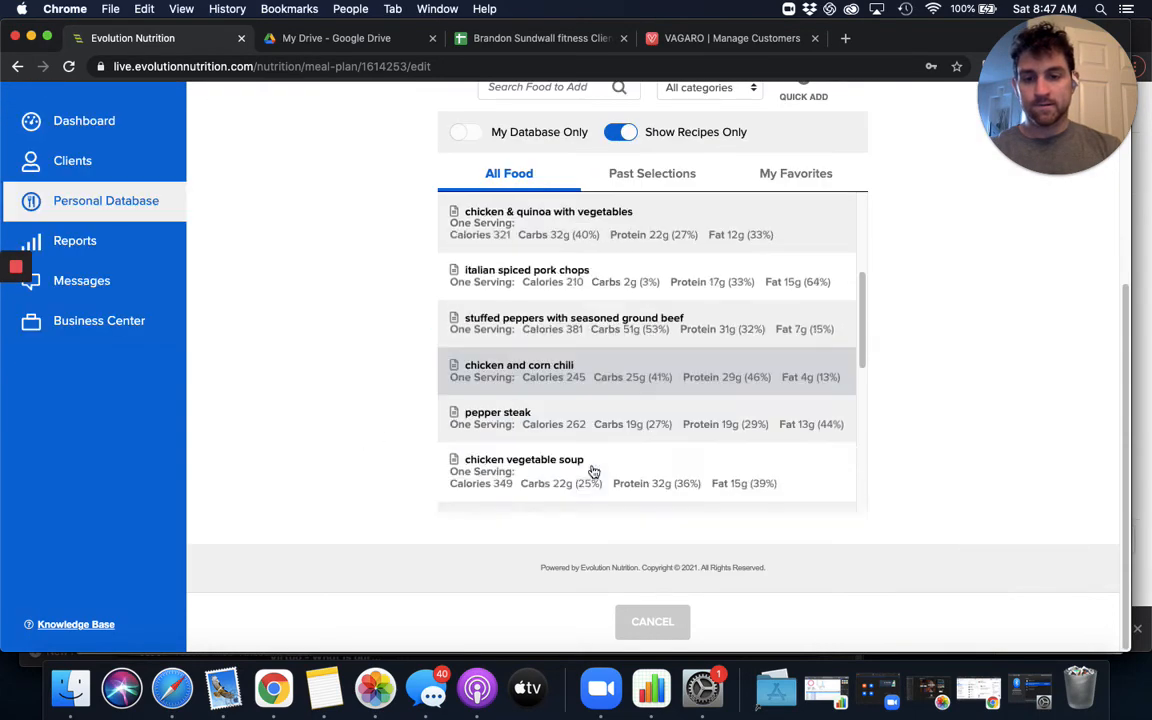
pyautogui.scroll(-3, 598, 437)
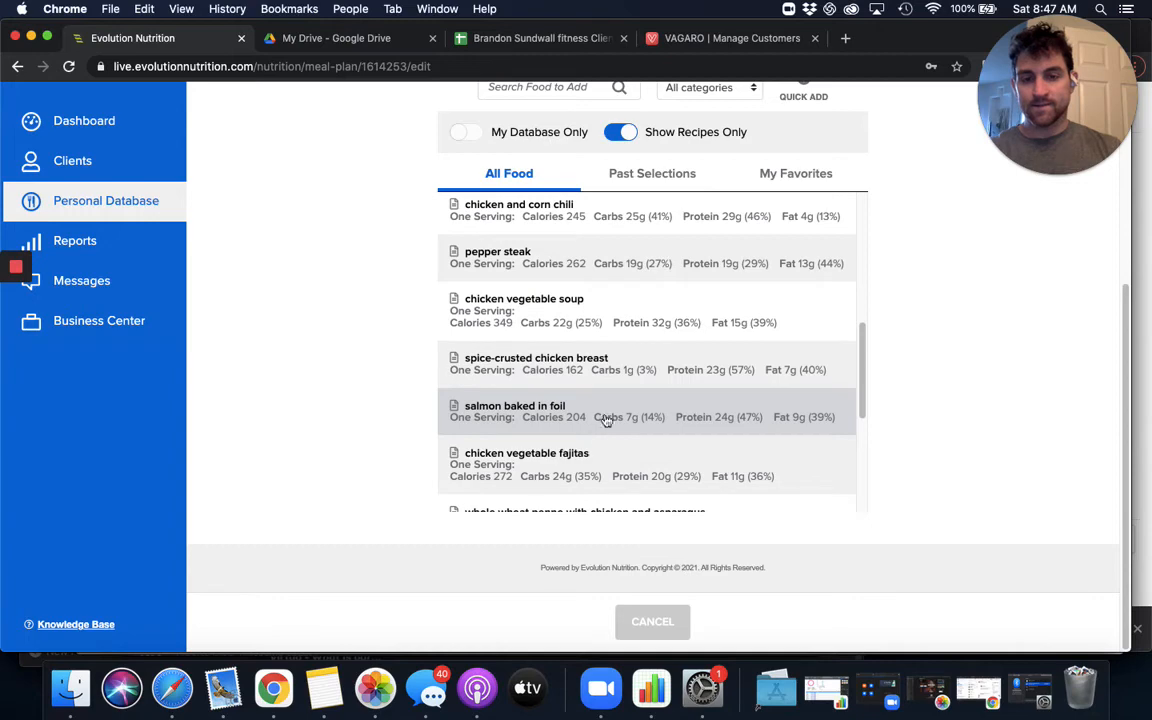
pyautogui.scroll(-3, 580, 427)
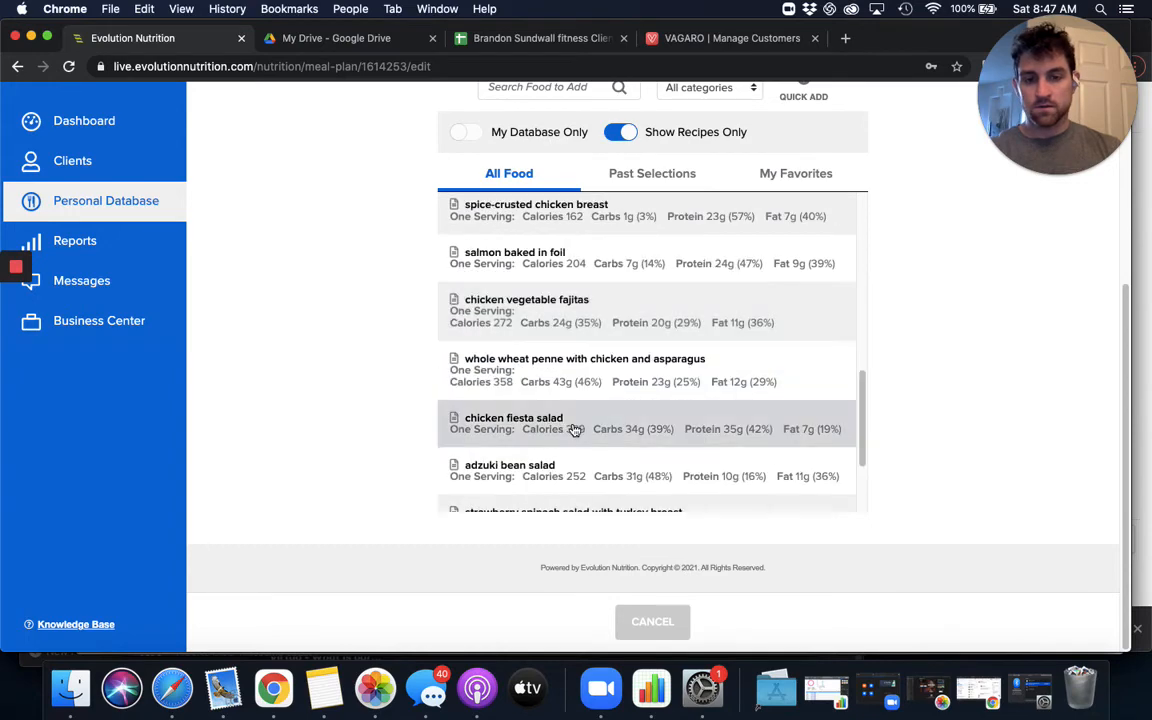
pyautogui.scroll(-3, 570, 428)
pyautogui.scroll(8, 555, 330)
pyautogui.scroll(3, 518, 146)
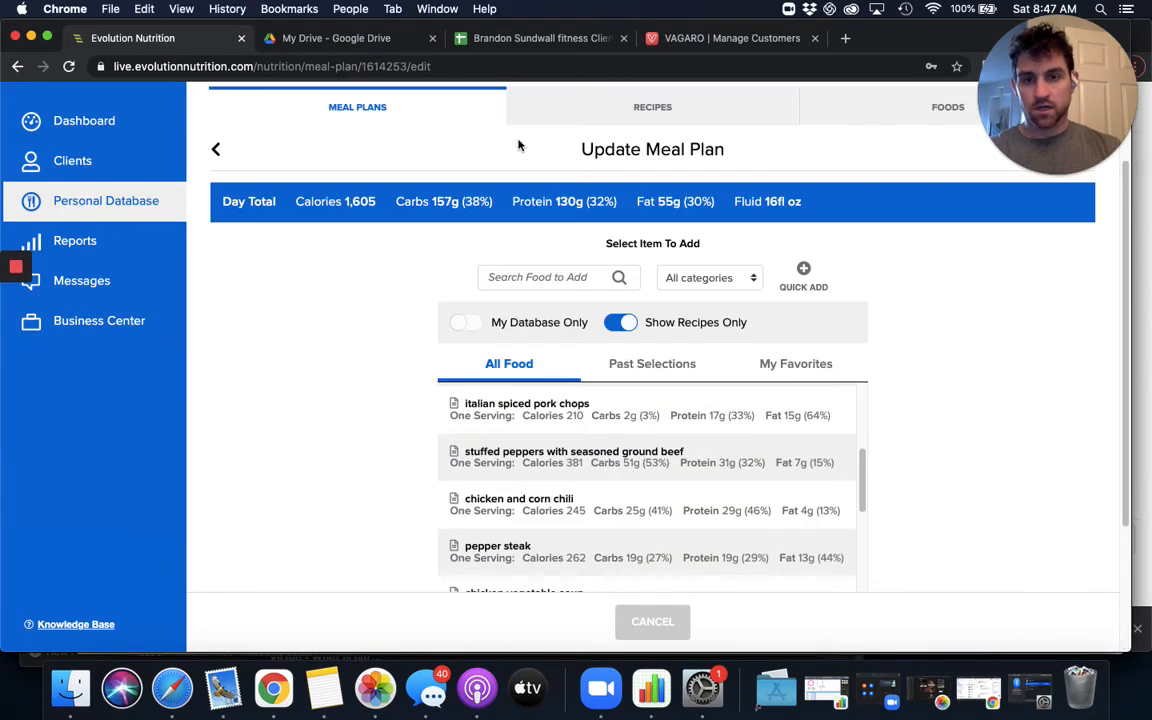
# - Search the recipes for burger and compare the listed options' calories and macros
pyautogui.click(539, 277)
pyautogui.write('burger')
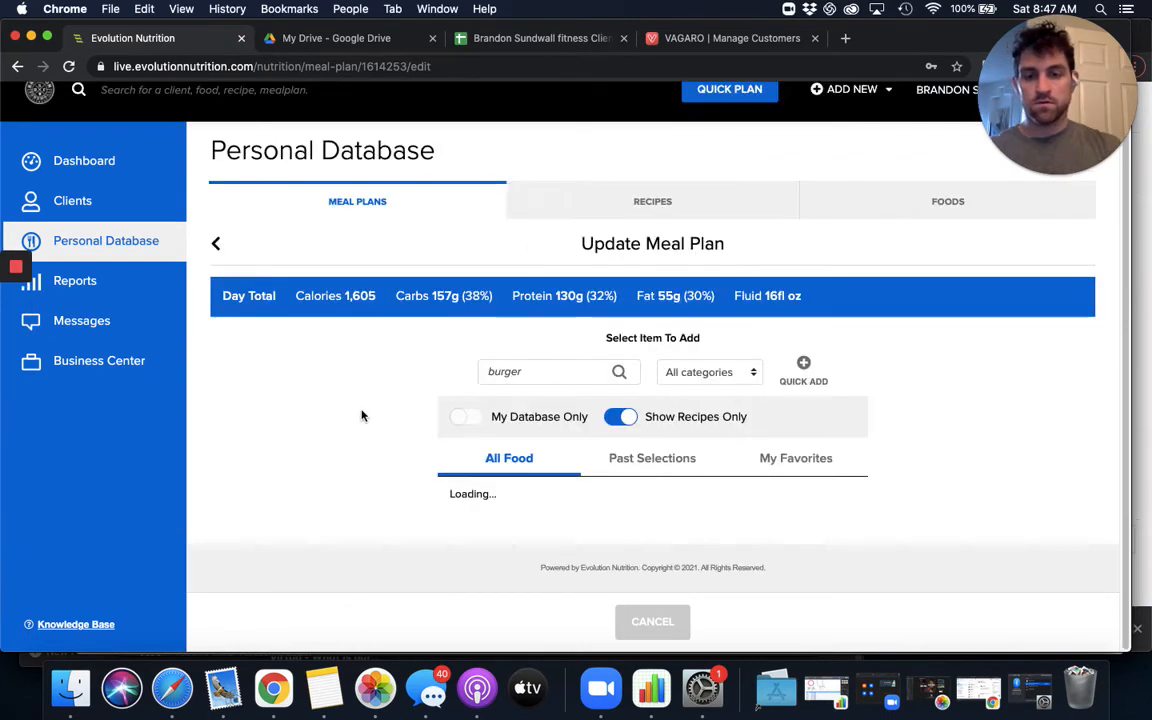
pyautogui.scroll(-5, 380, 403)
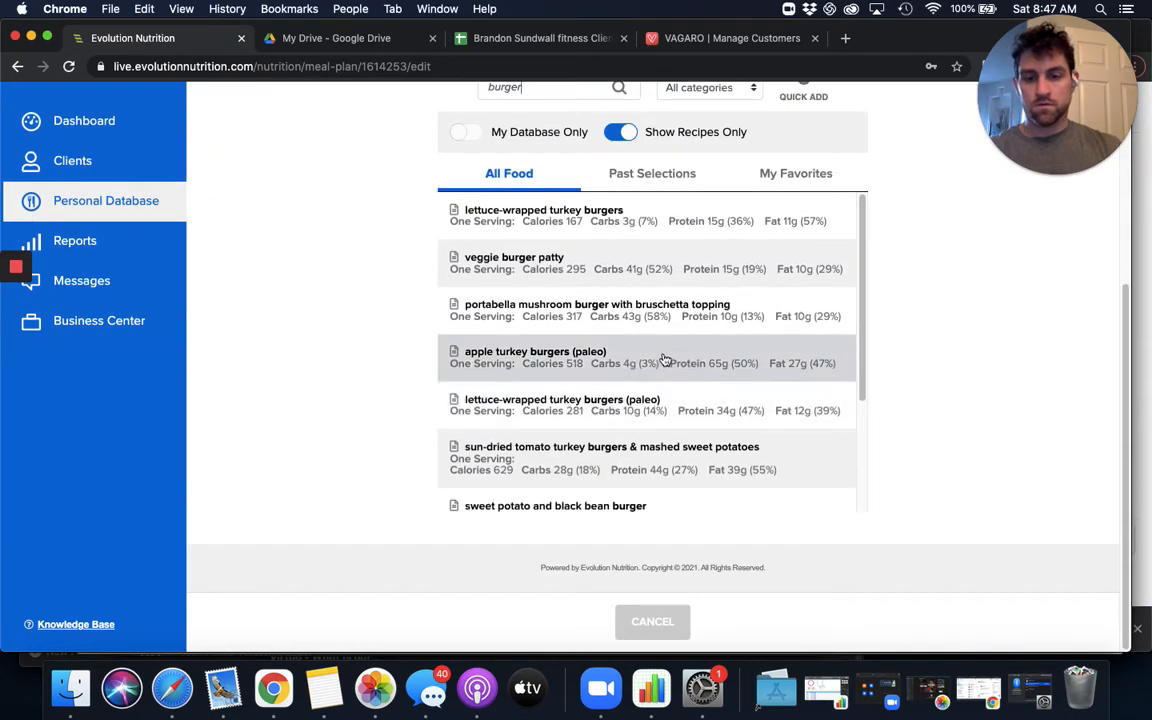
pyautogui.scroll(-1, 661, 455)
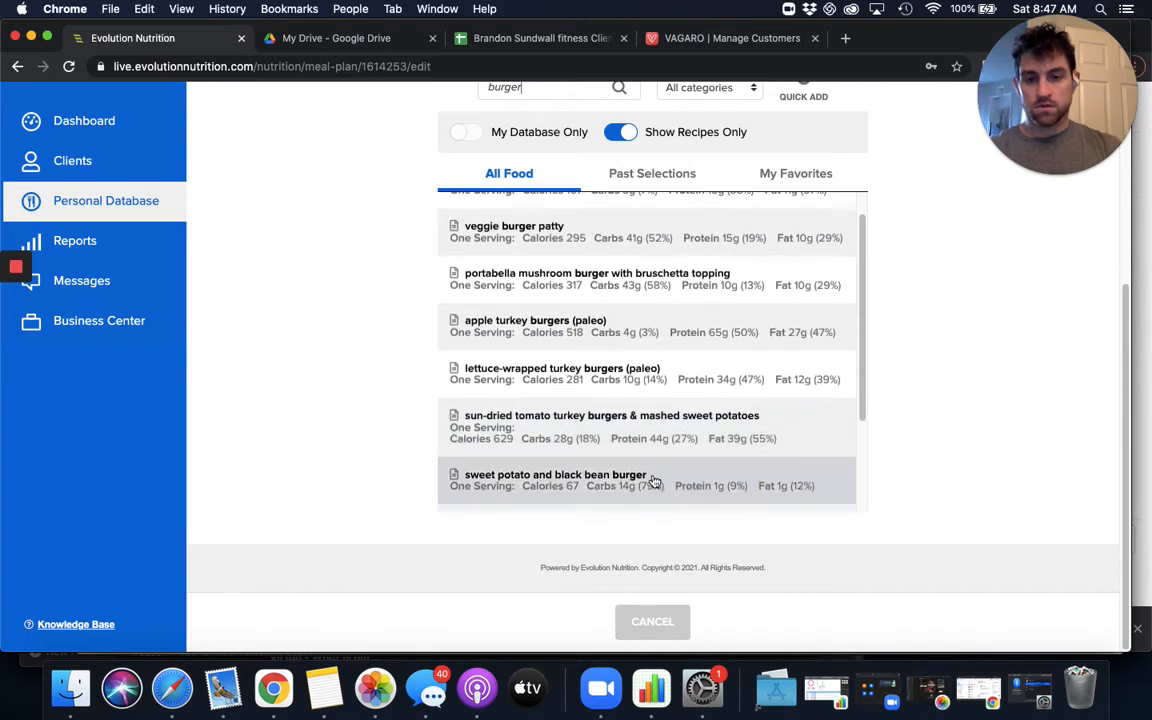
pyautogui.scroll(-3, 650, 481)
pyautogui.scroll(4, 535, 406)
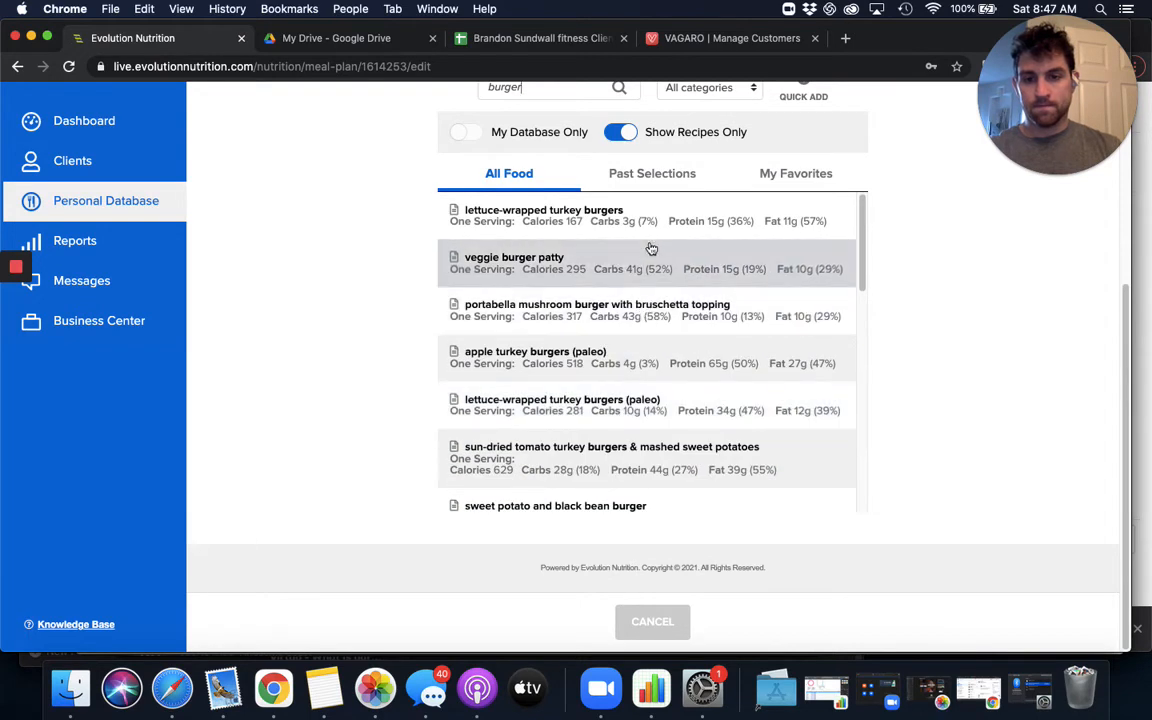
# - Review only the burger recipes from the personal database, and turn that database filter off again
pyautogui.click(462, 133)
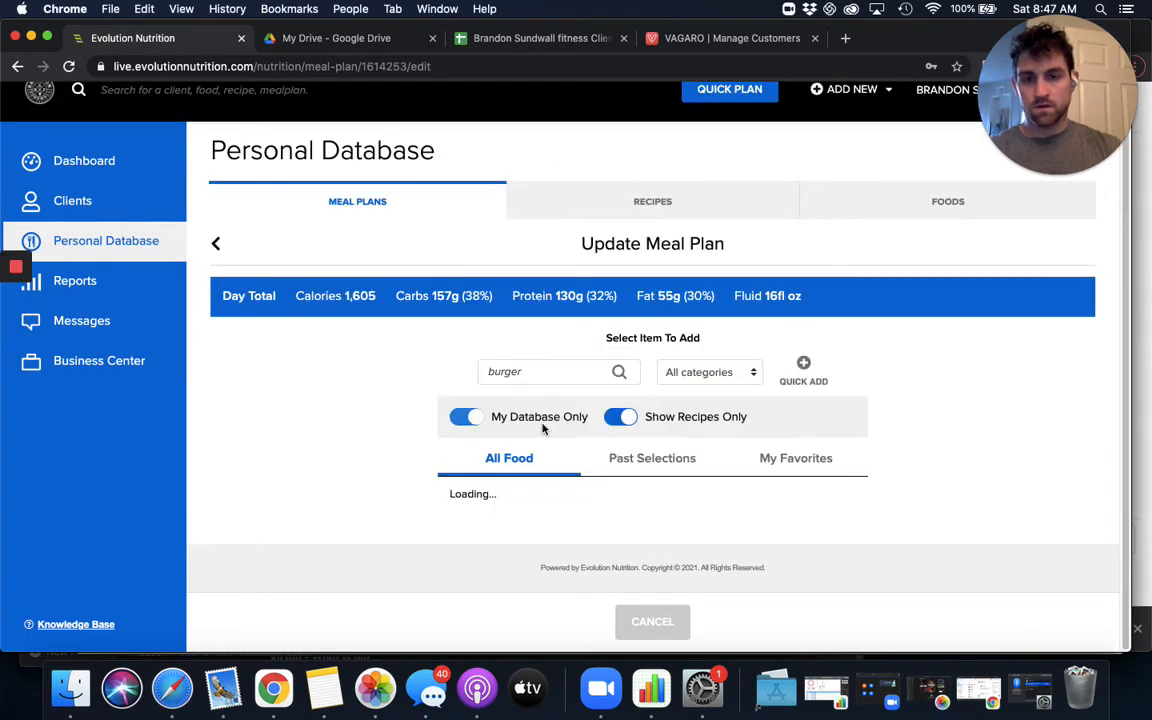
pyautogui.scroll(-3, 383, 417)
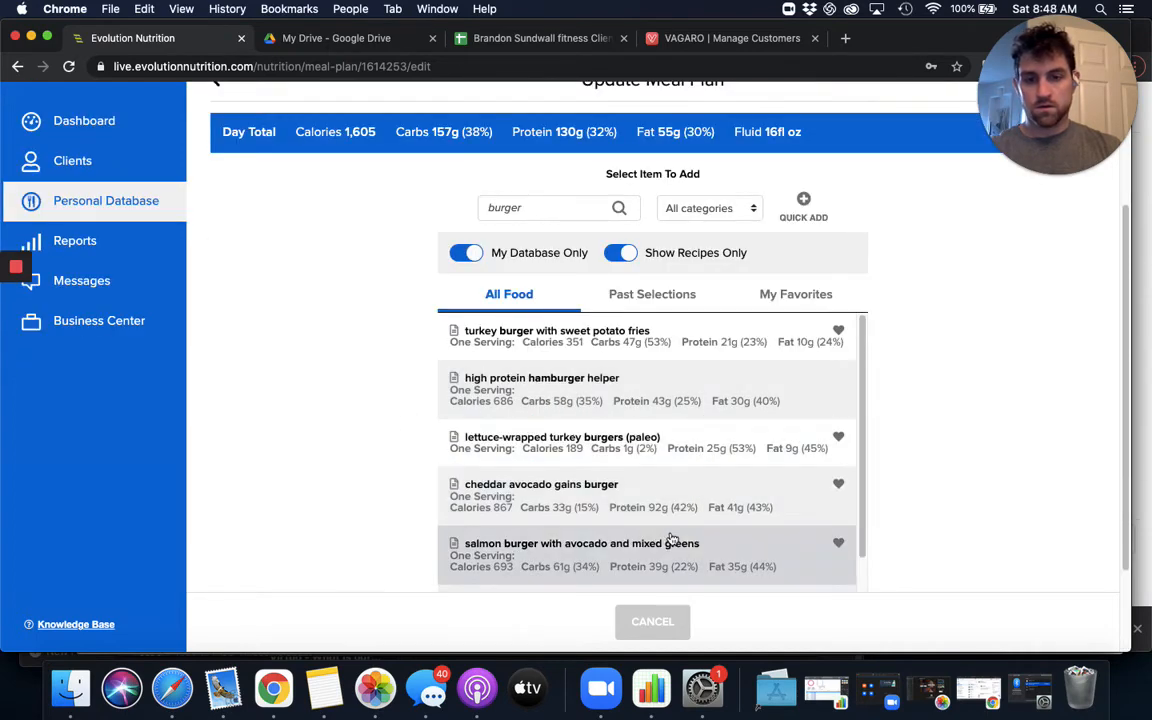
pyautogui.scroll(-5, 670, 540)
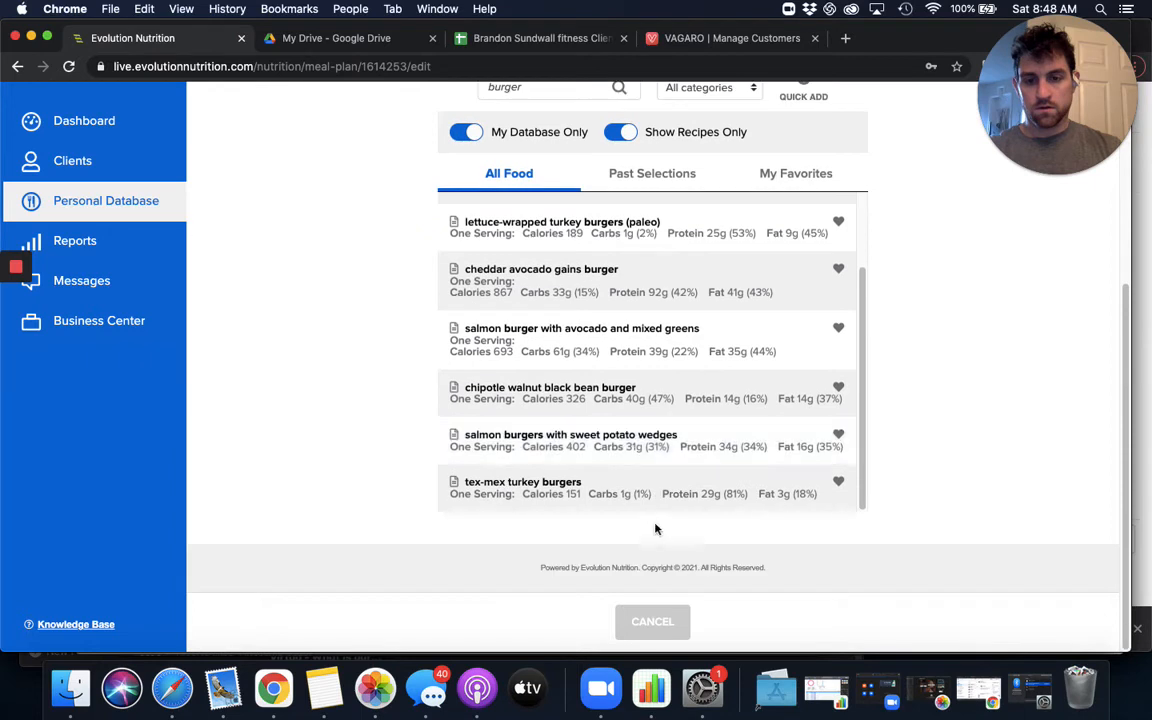
pyautogui.scroll(3, 622, 290)
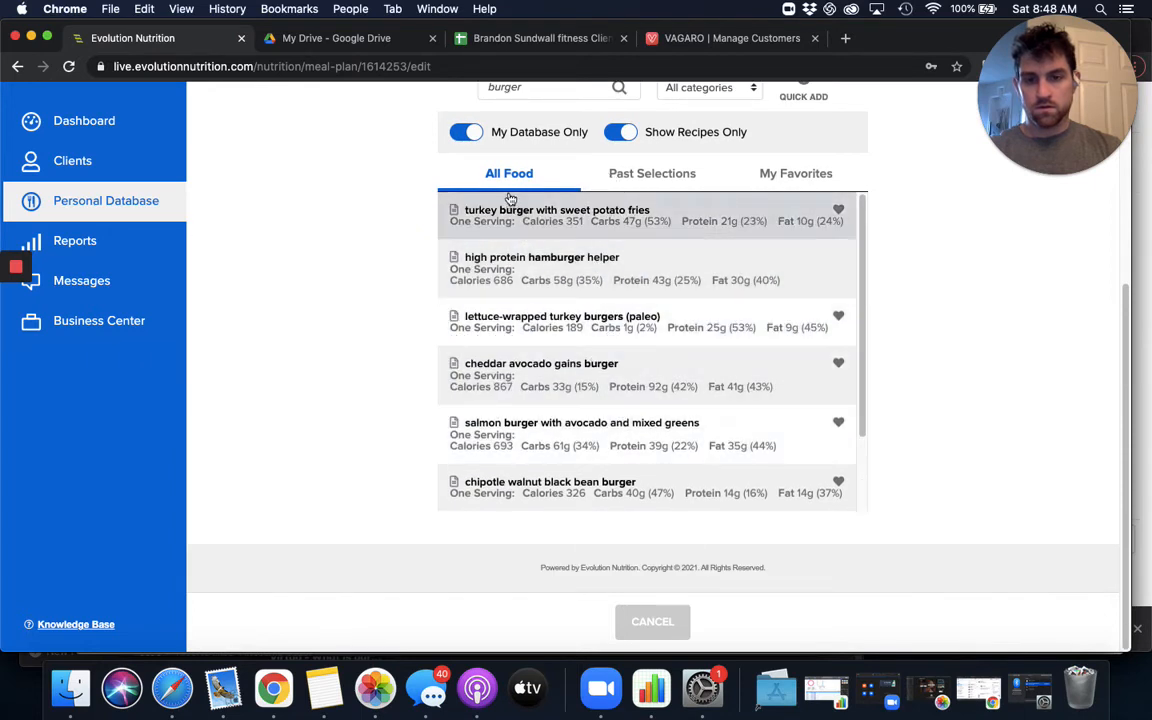
pyautogui.click(466, 132)
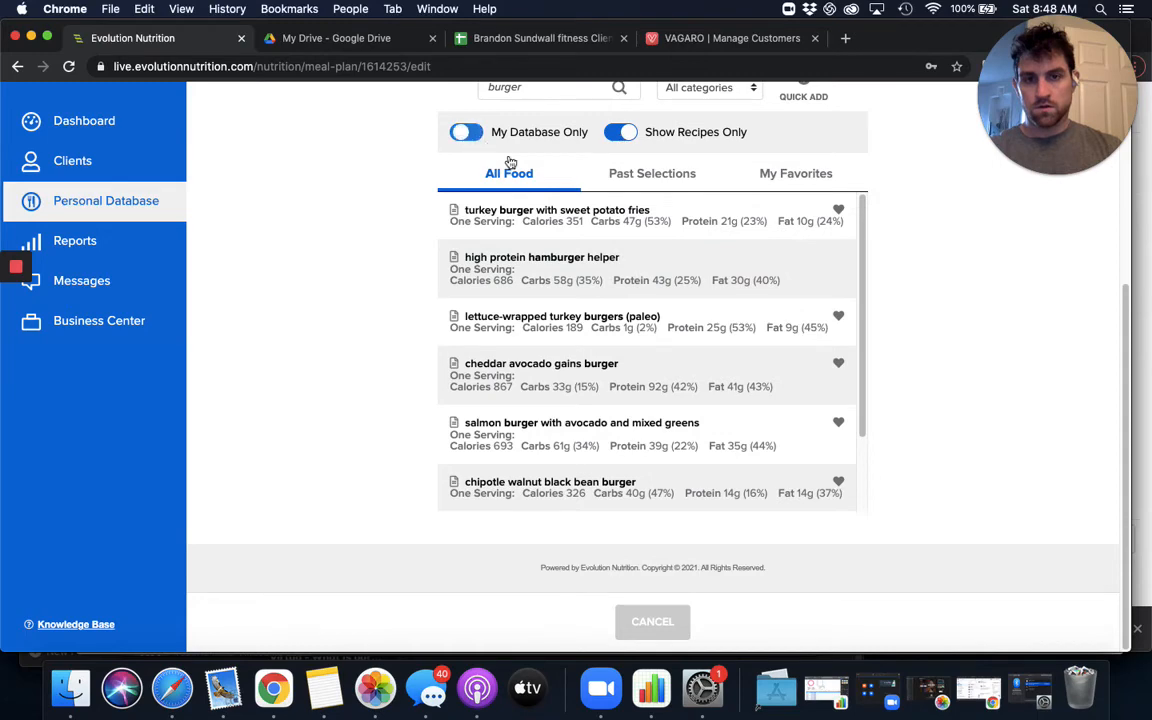
# - Examine the complete list of burger recipes for a high-calorie dinner option
pyautogui.scroll(-5, 536, 371)
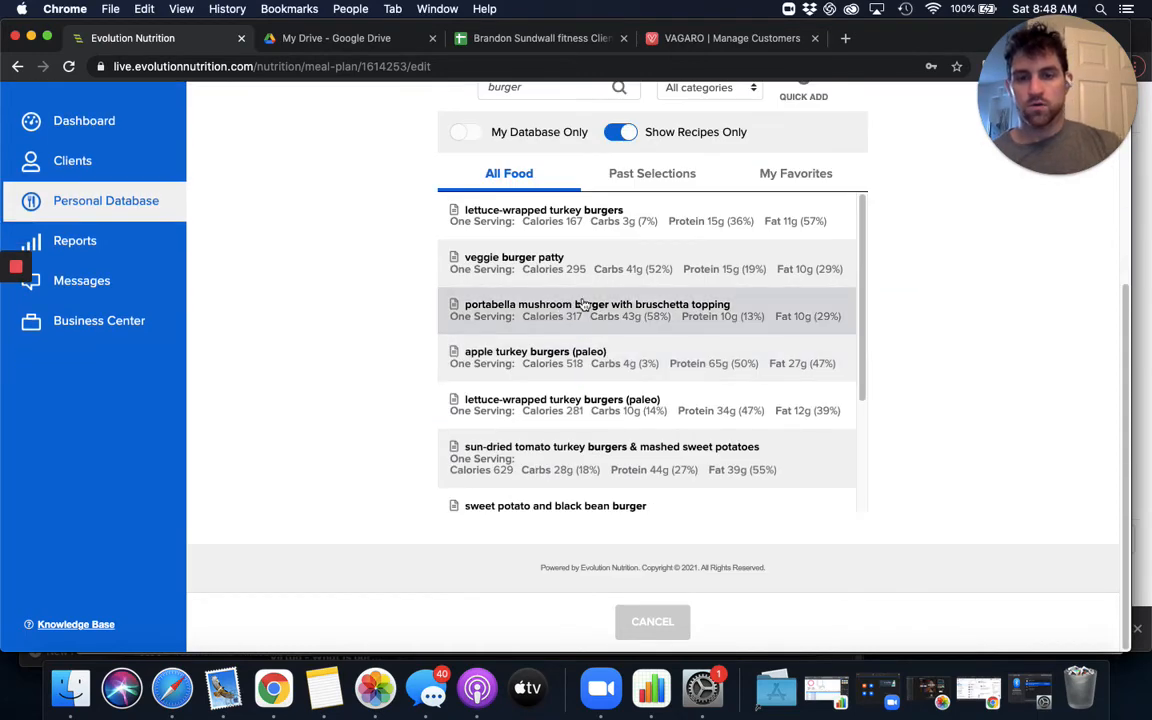
pyautogui.scroll(-2, 581, 375)
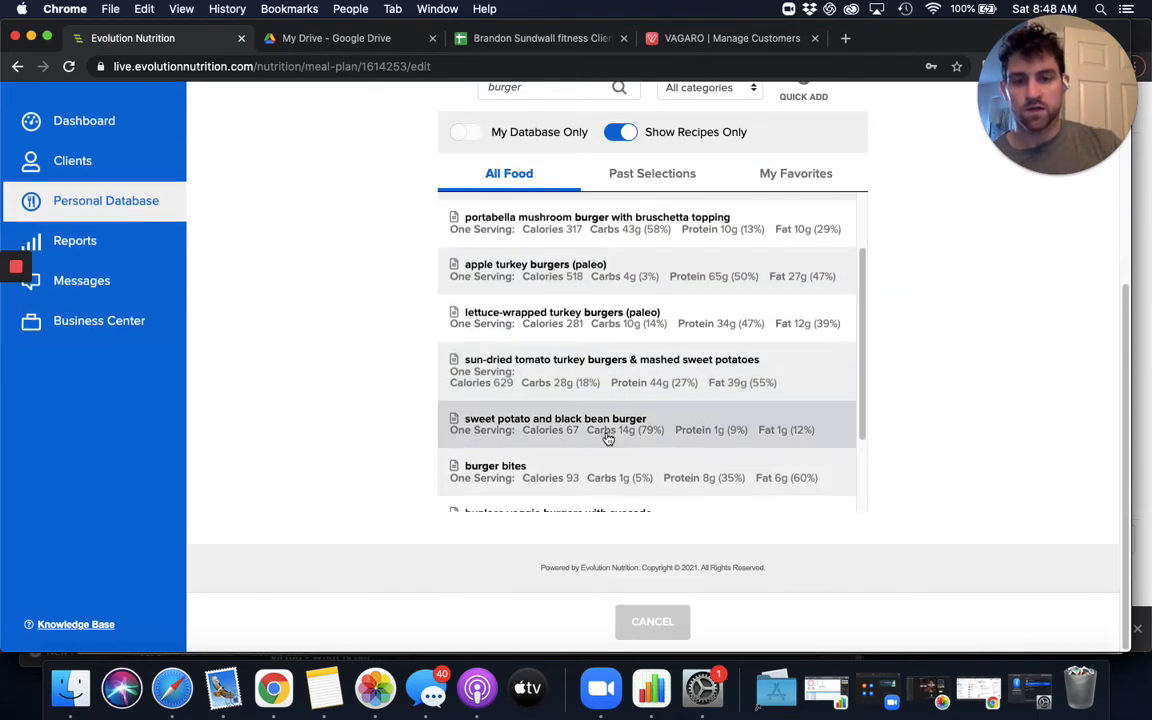
pyautogui.scroll(-3, 607, 436)
pyautogui.scroll(-3, 590, 390)
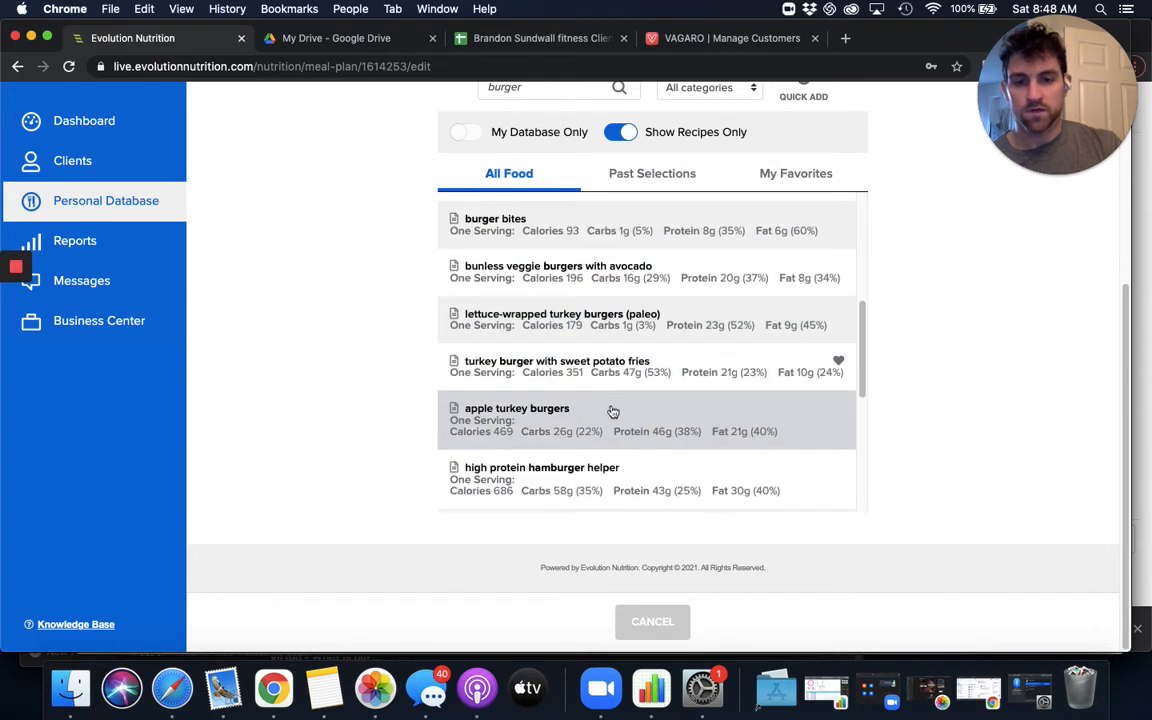
pyautogui.scroll(-6, 667, 453)
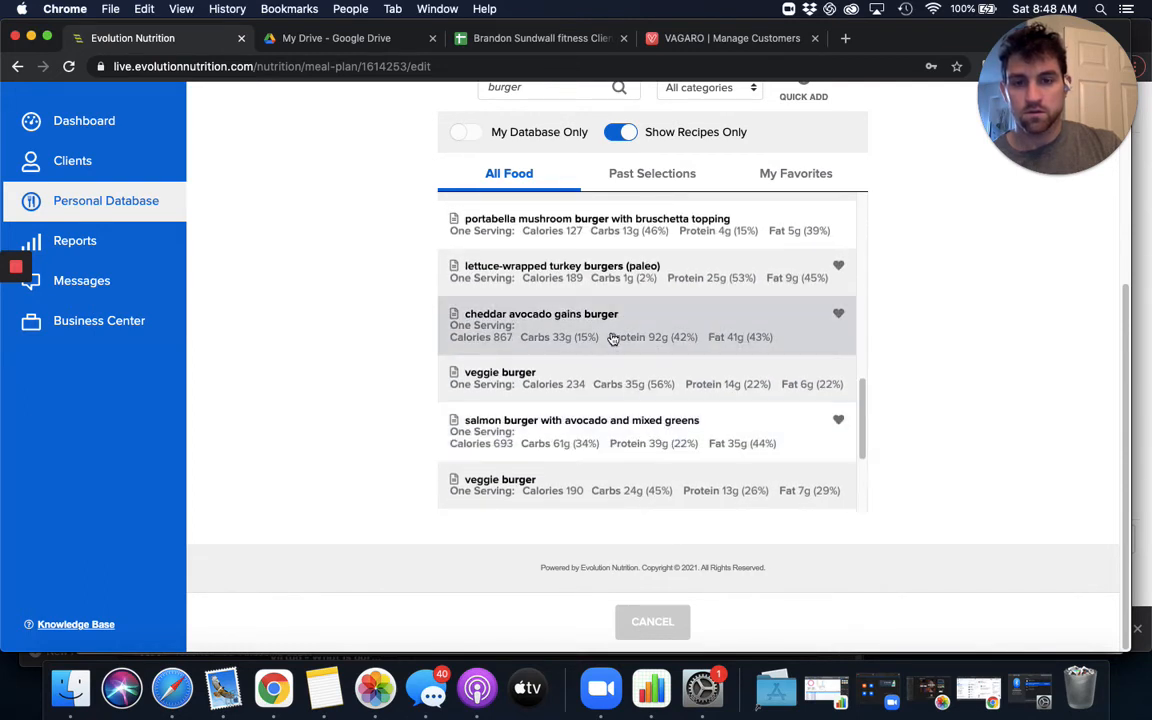
pyautogui.scroll(10, 600, 260)
# - Search the recipes for gain and add the cheddar avocado gains burger to the Day 2 dinner
pyautogui.doubleClick(541, 89)
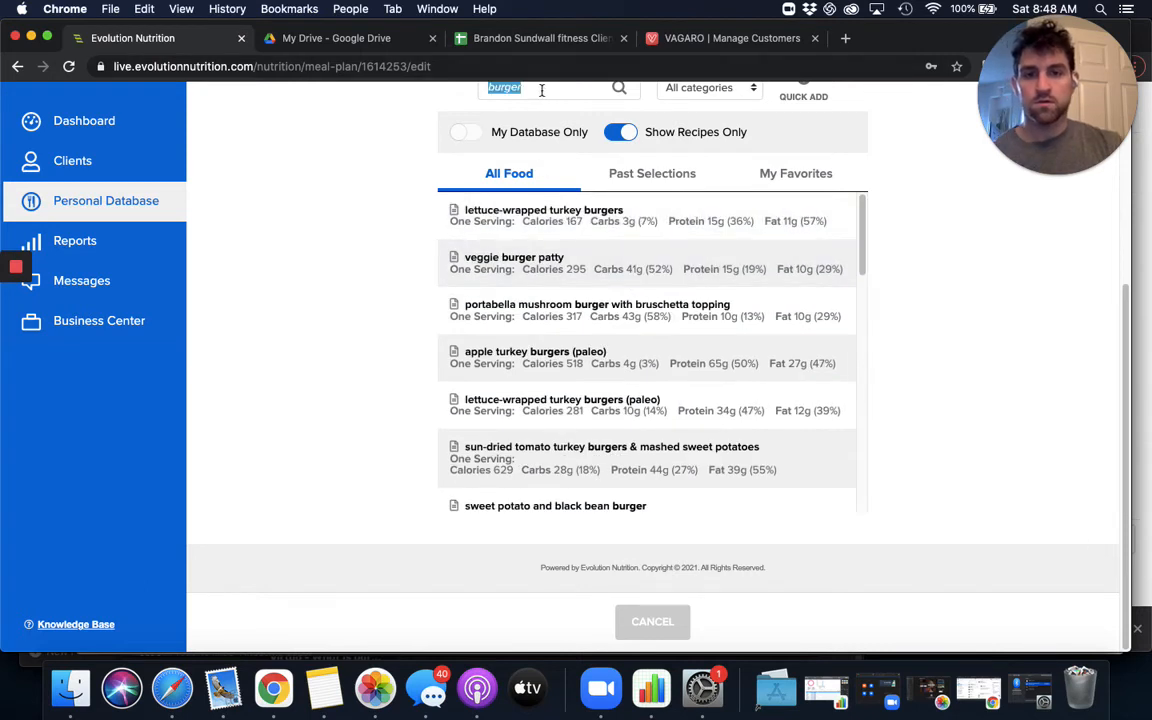
pyautogui.write('gainz')
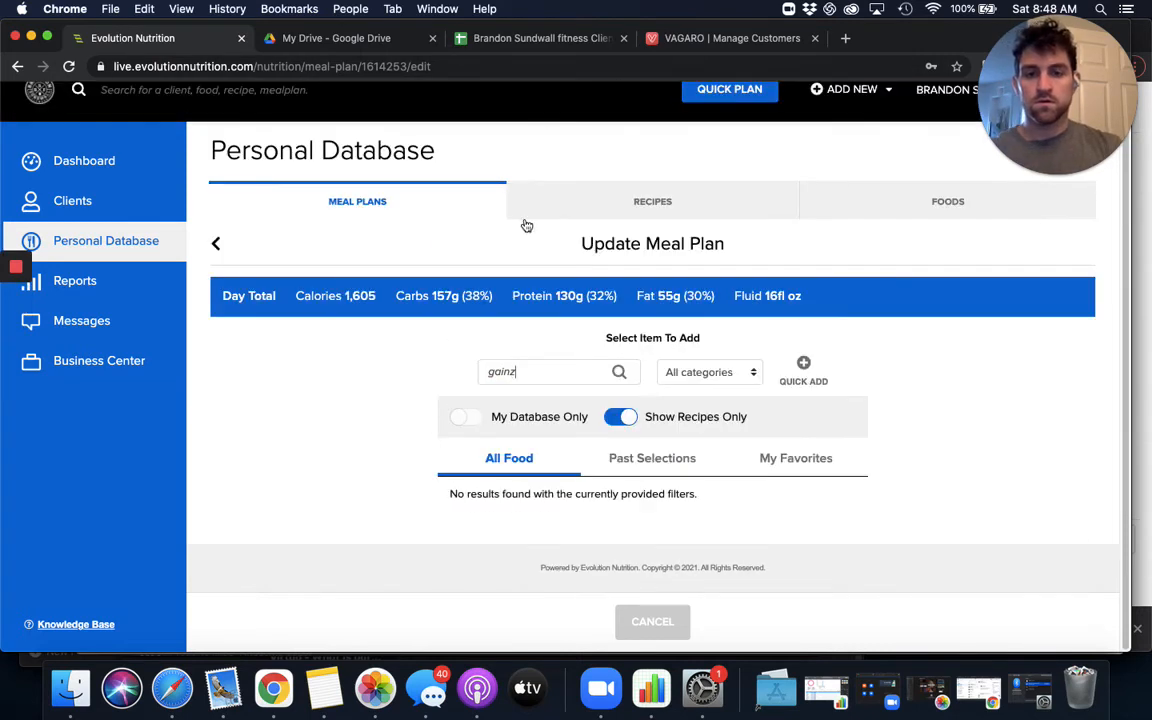
pyautogui.press('BackSpace')
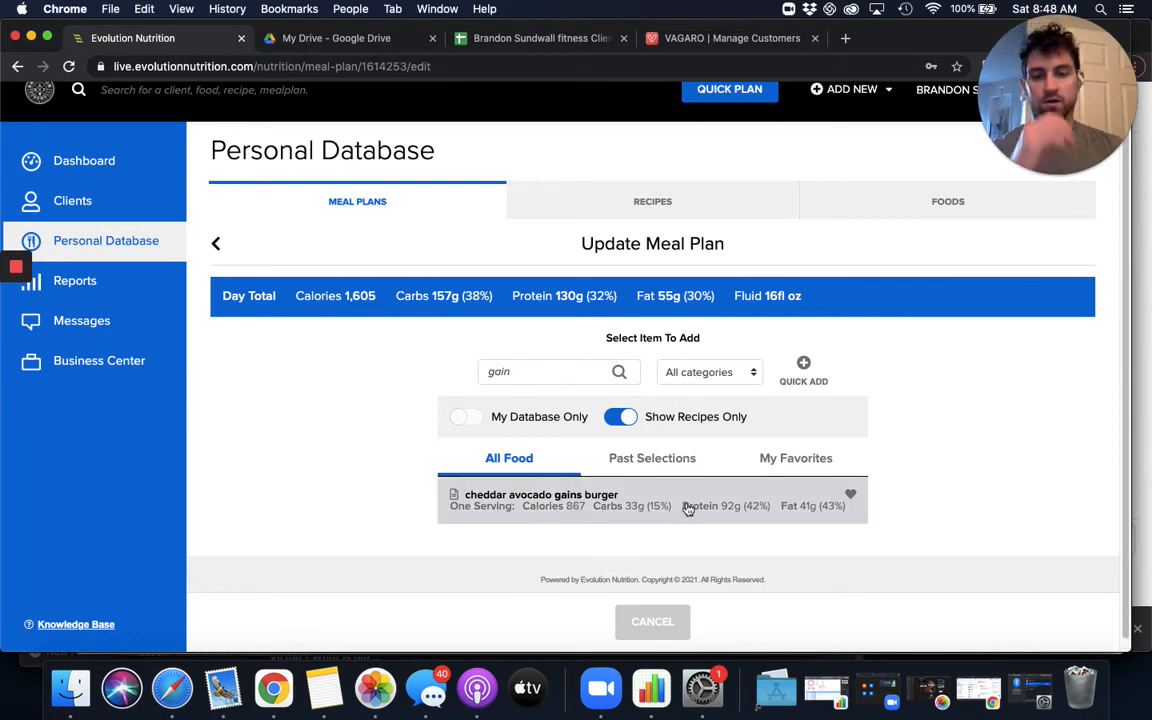
pyautogui.click(607, 505)
pyautogui.click(670, 619)
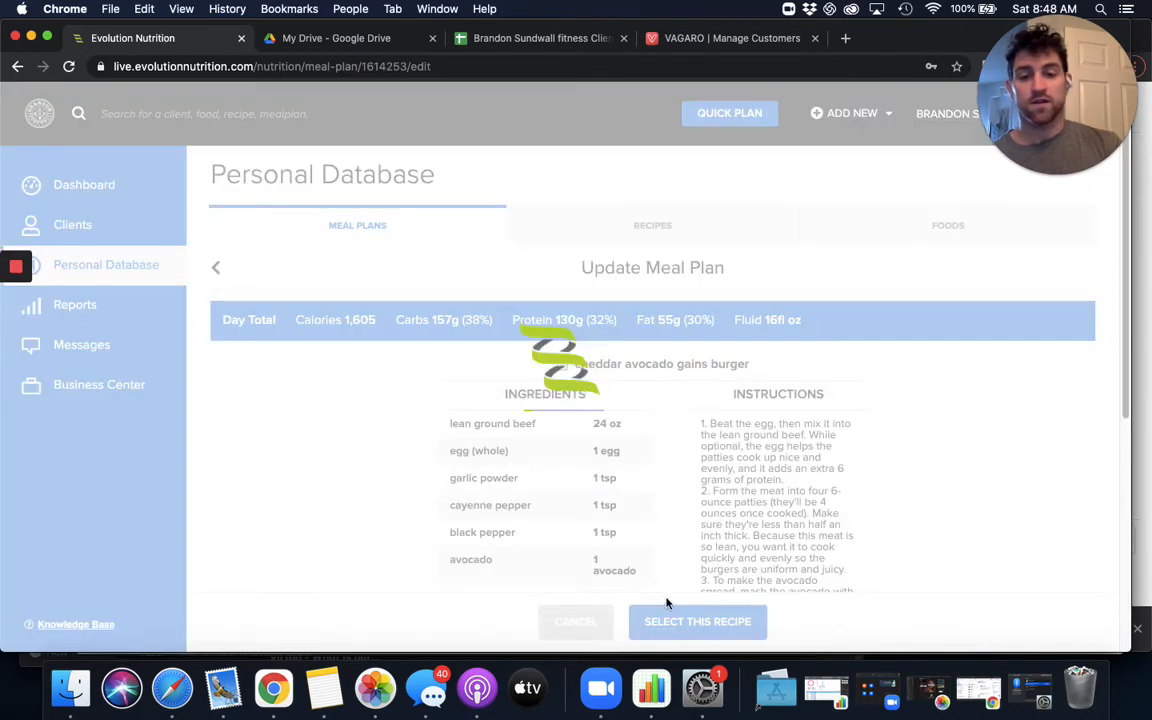
pyautogui.scroll(-4, 579, 516)
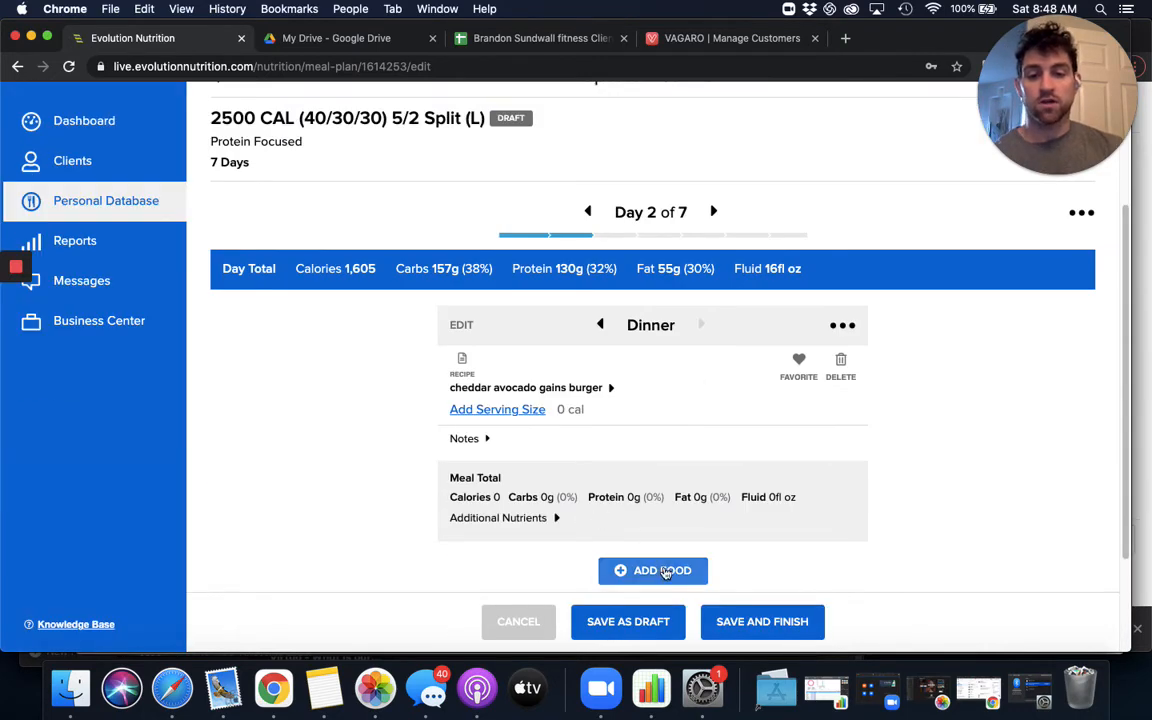
# - Set the cheddar avocado gains burger's serving size to 1 and save the dinner changes
pyautogui.click(480, 390)
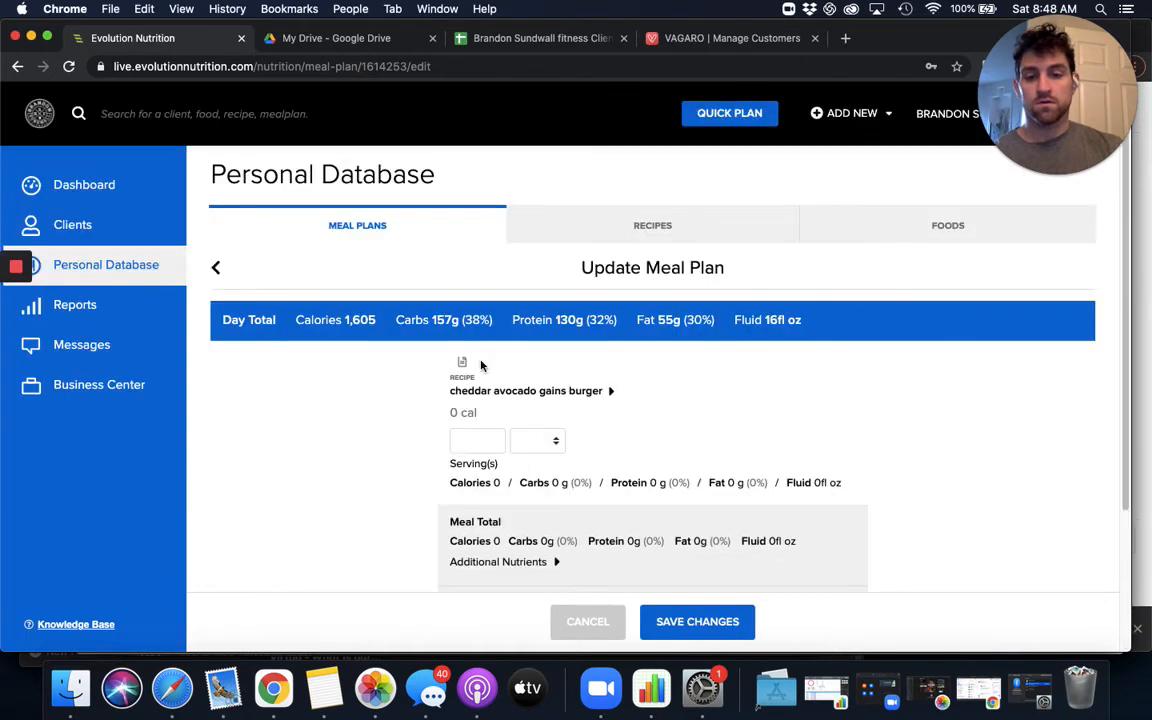
pyautogui.click(486, 438)
pyautogui.write('1')
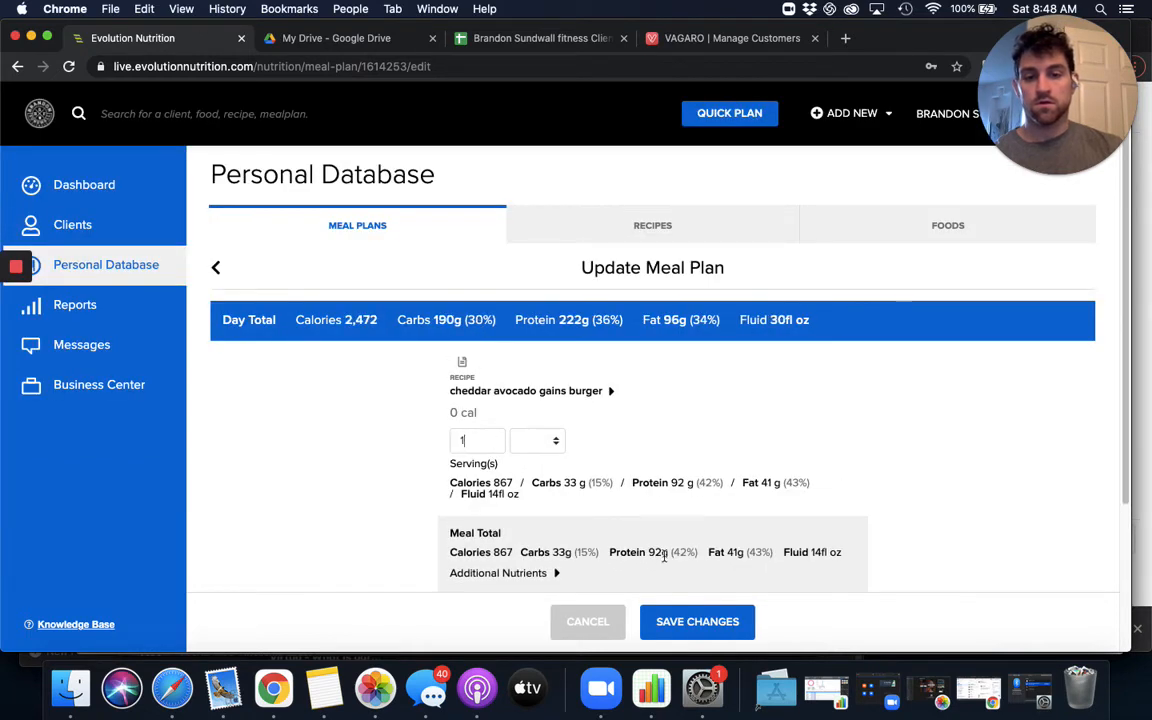
pyautogui.click(728, 622)
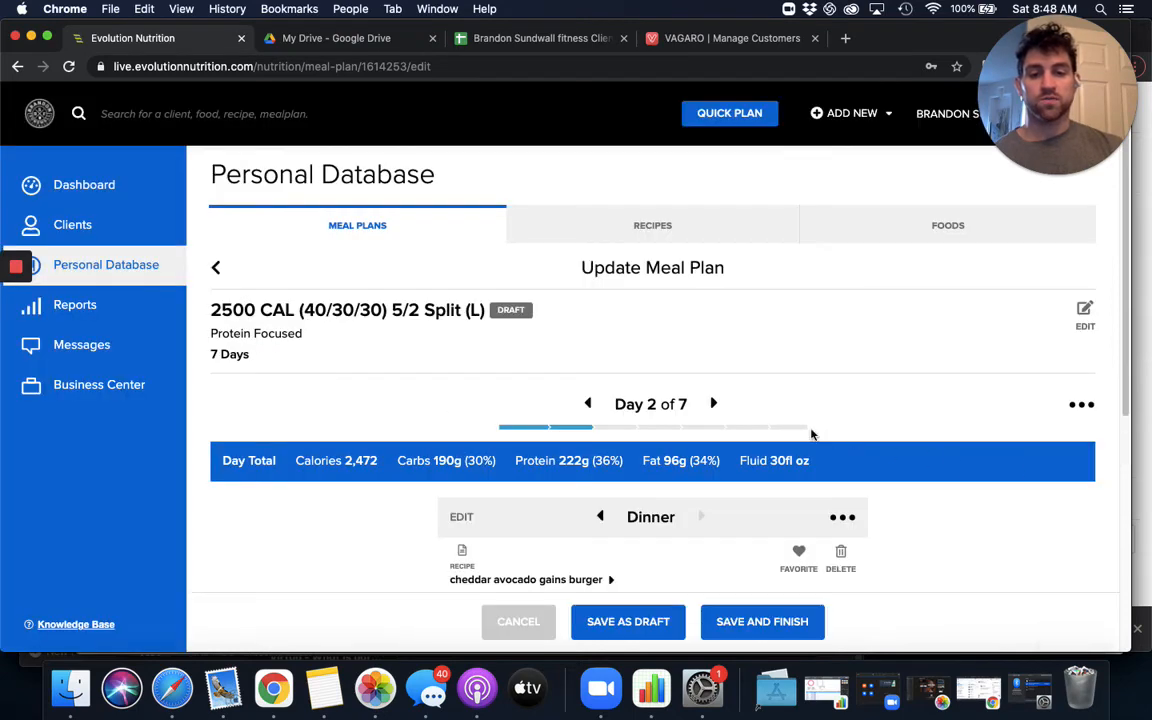
# - Copy Day 2 to Days 4 and 6, replacing the existing days, and save the meal plan as finished
pyautogui.click(1082, 406)
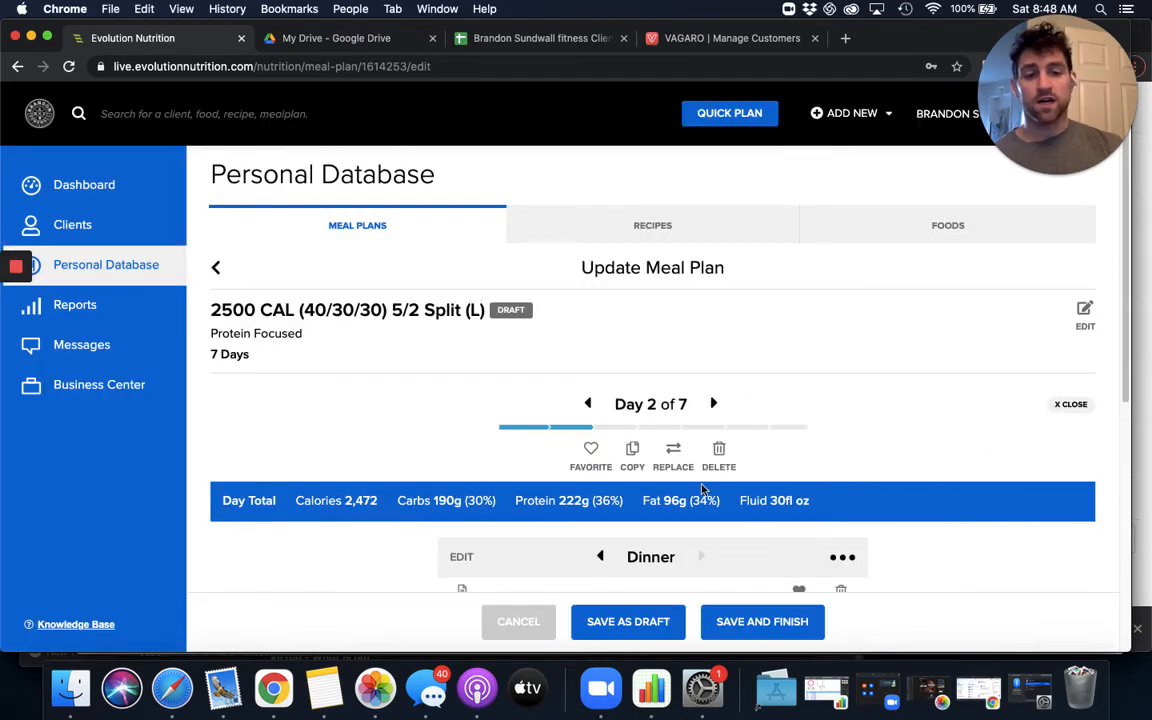
pyautogui.click(631, 455)
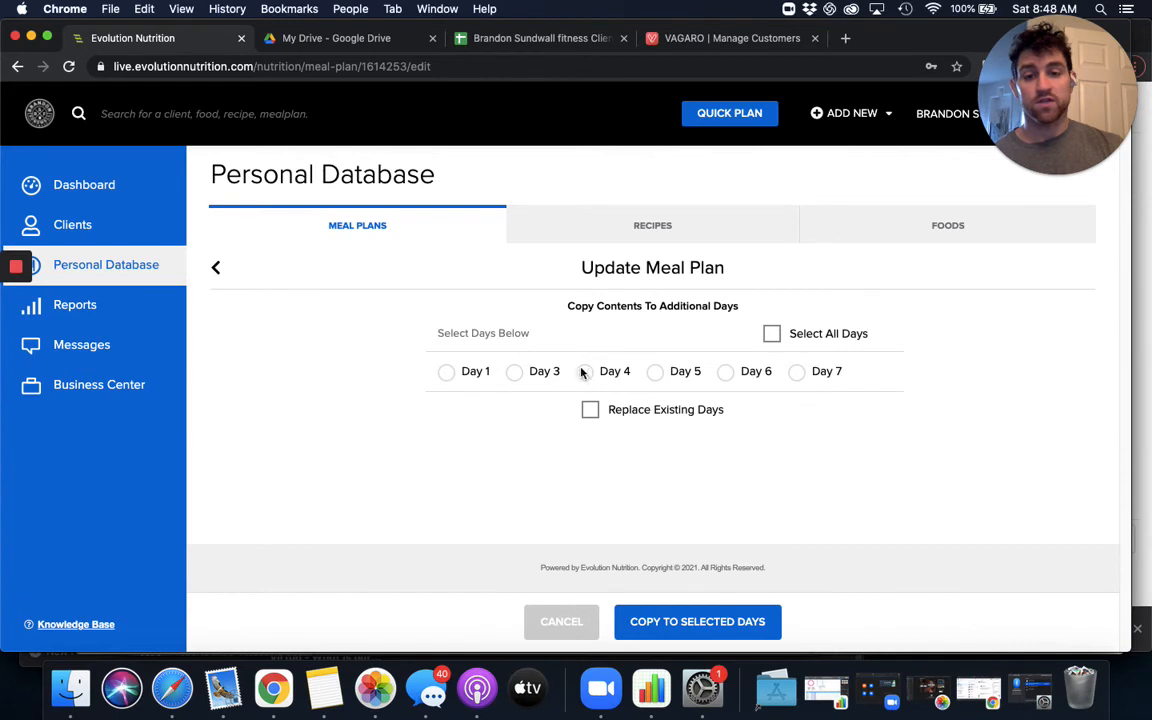
pyautogui.click(595, 372)
pyautogui.click(758, 372)
pyautogui.click(681, 410)
pyautogui.click(747, 622)
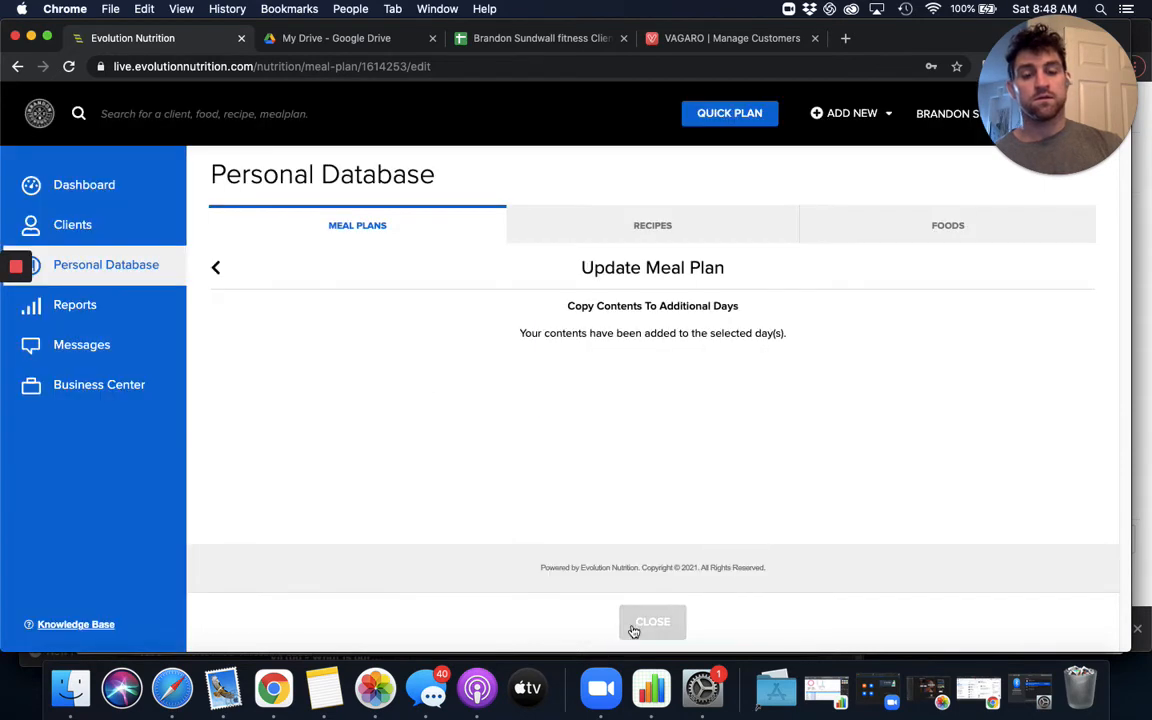
pyautogui.click(636, 624)
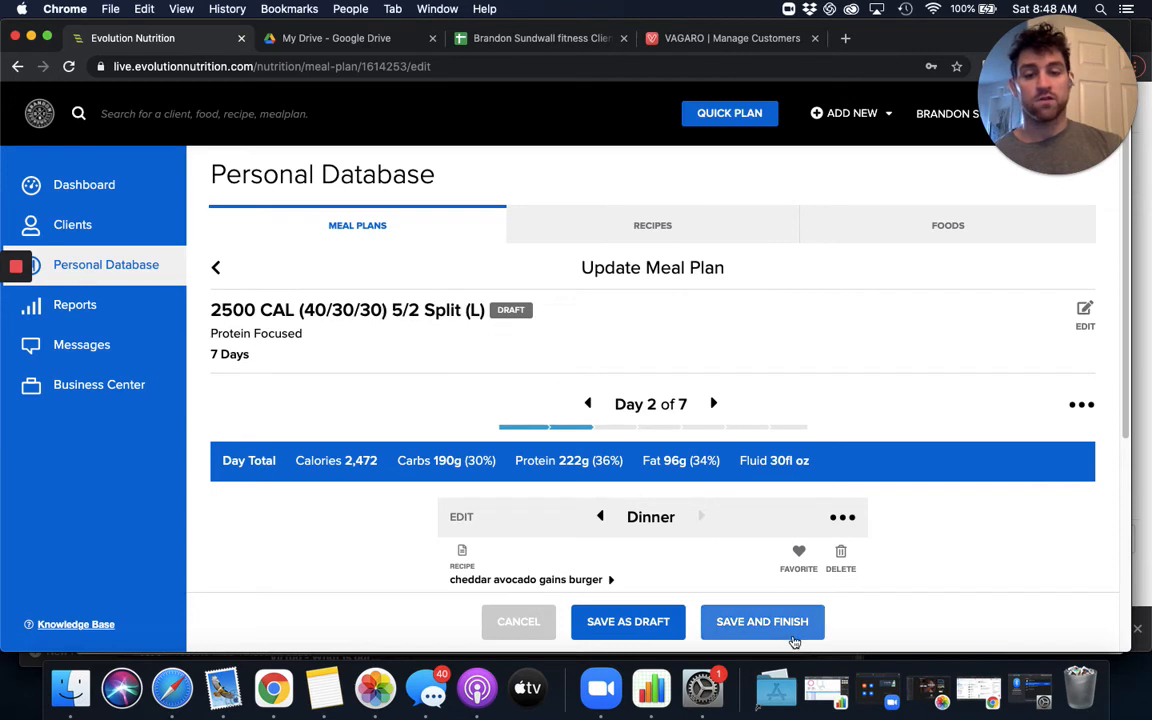
pyautogui.click(786, 623)
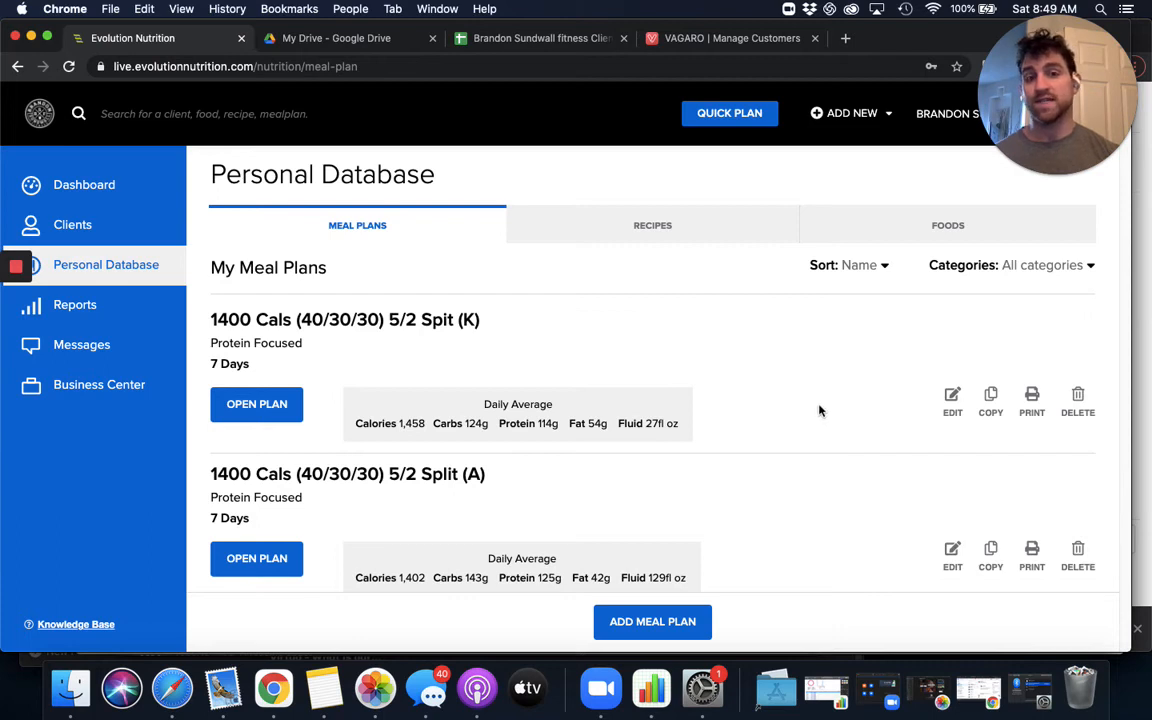
# - Start a quick plan named 1/15/21 with all profile filters left open, and continue to meal plan selection
pyautogui.click(724, 116)
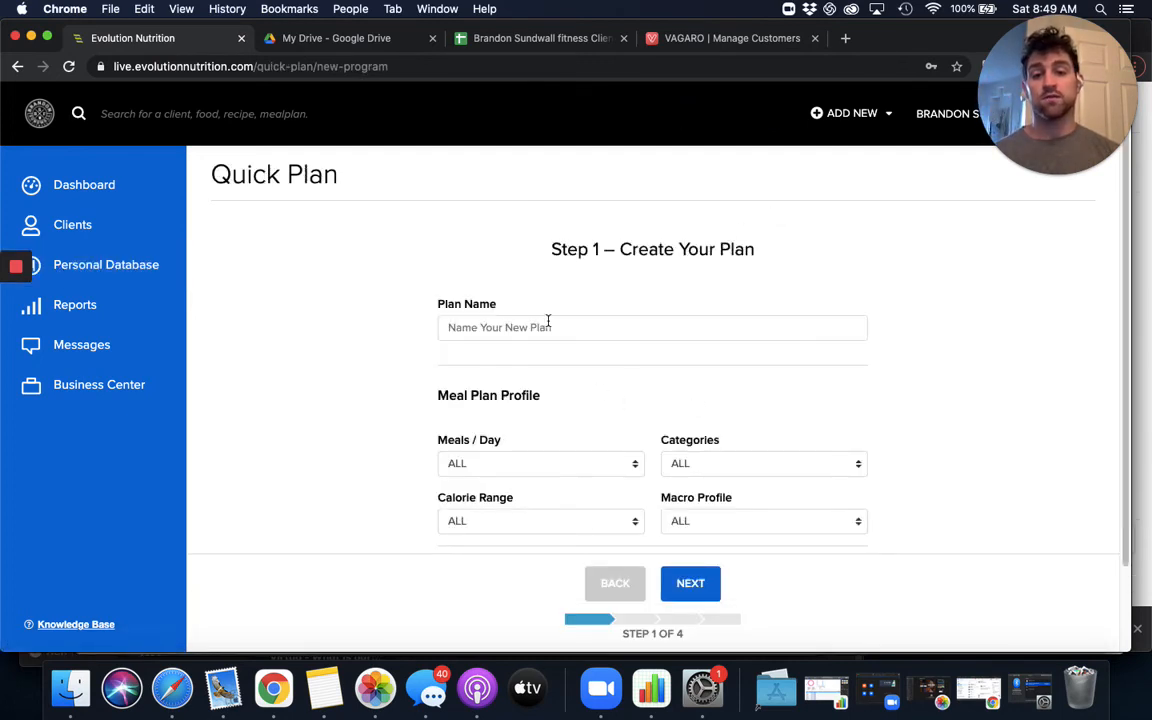
pyautogui.click(547, 320)
pyautogui.write('1/1')
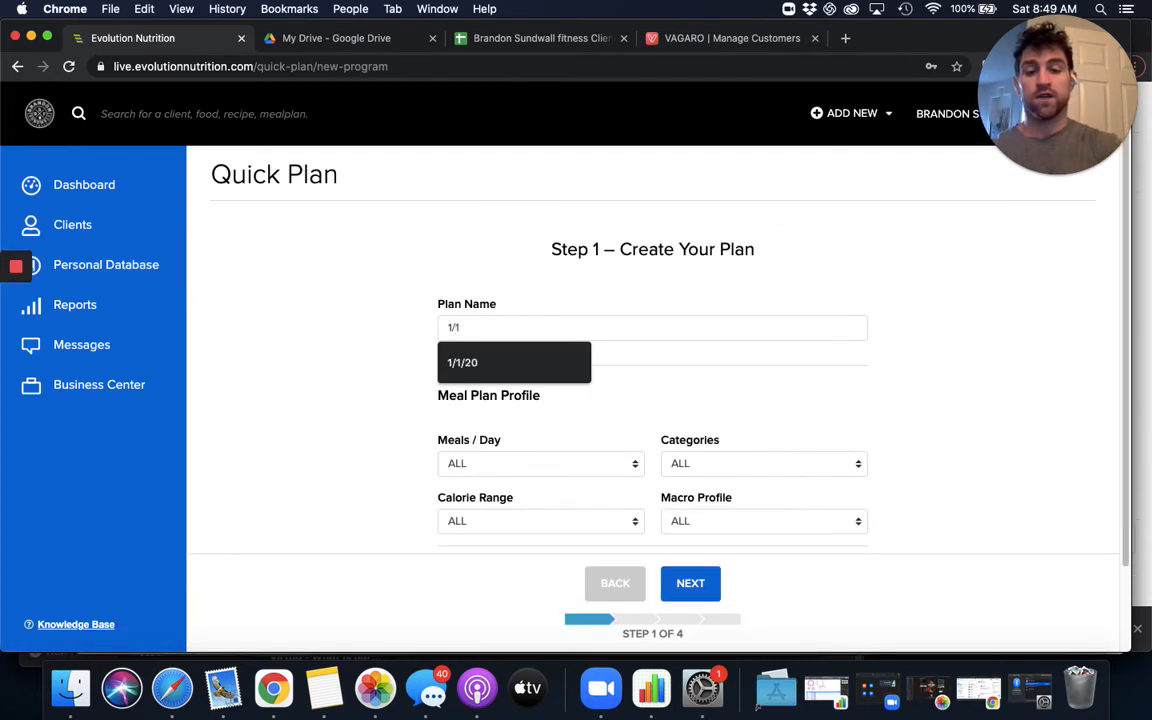
pyautogui.write('5/21')
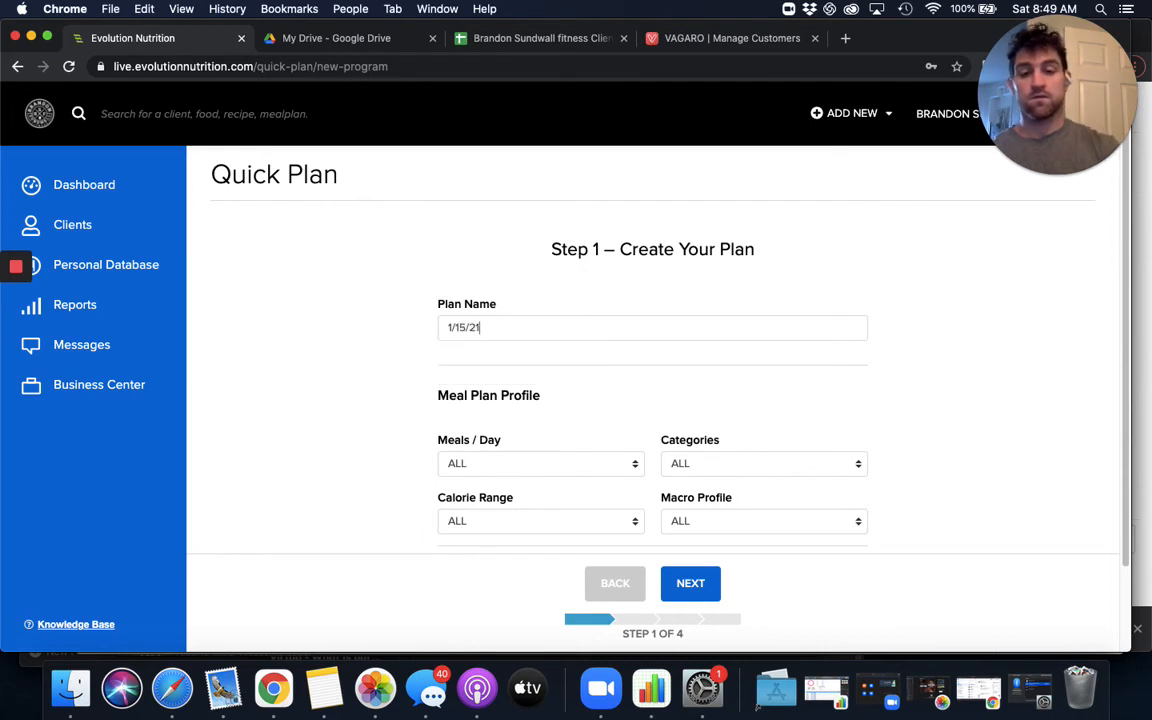
pyautogui.scroll(-3, 580, 427)
pyautogui.click(688, 583)
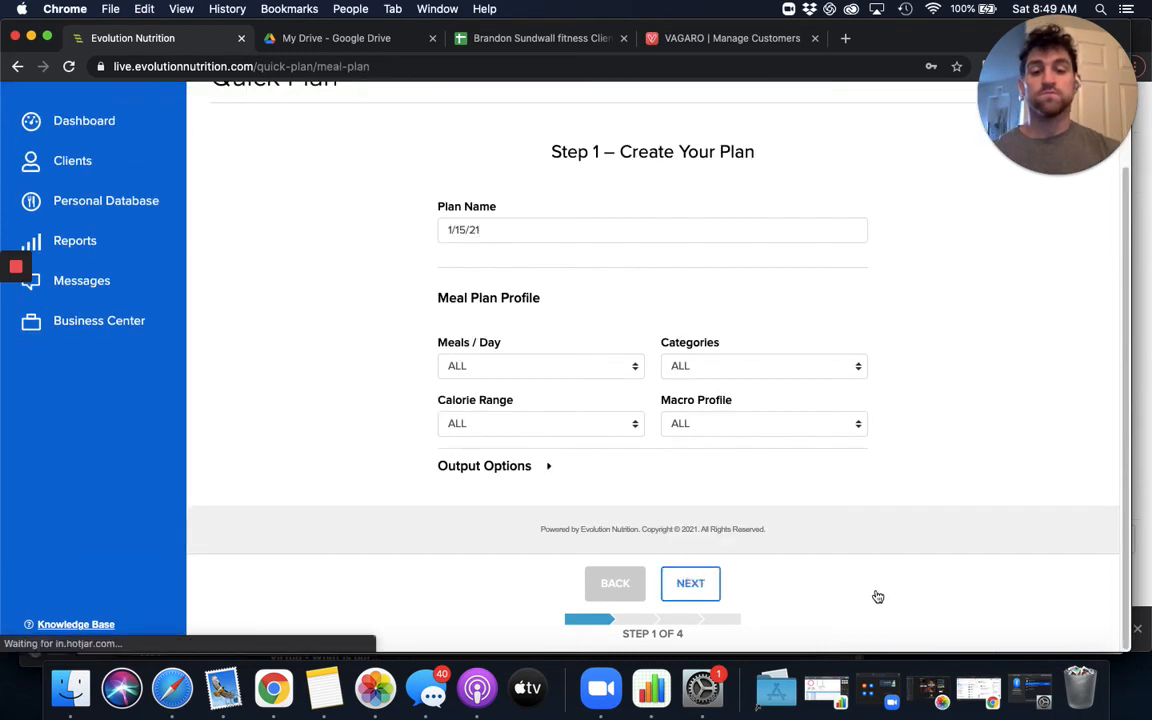
# - Search the meal plans for 2500 L and look through the listed plans for the 5/2 Split (L) version
pyautogui.click(568, 384)
pyautogui.write('2500 L')
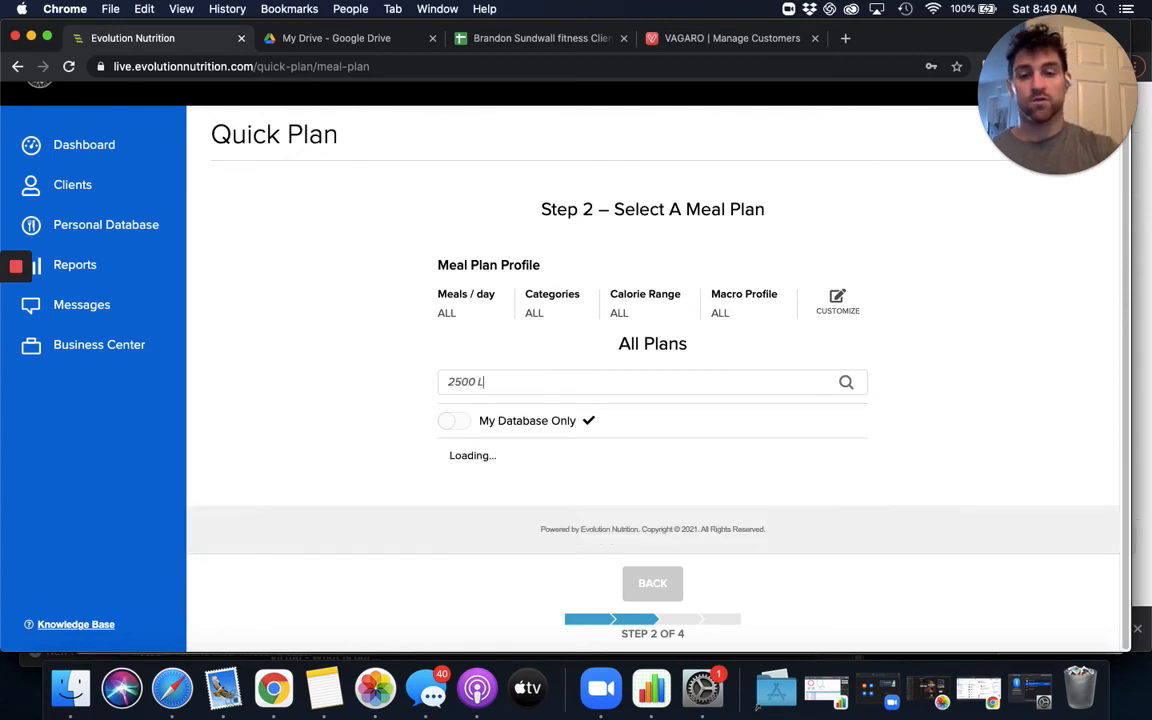
pyautogui.scroll(-1, 496, 463)
pyautogui.scroll(-3, 740, 461)
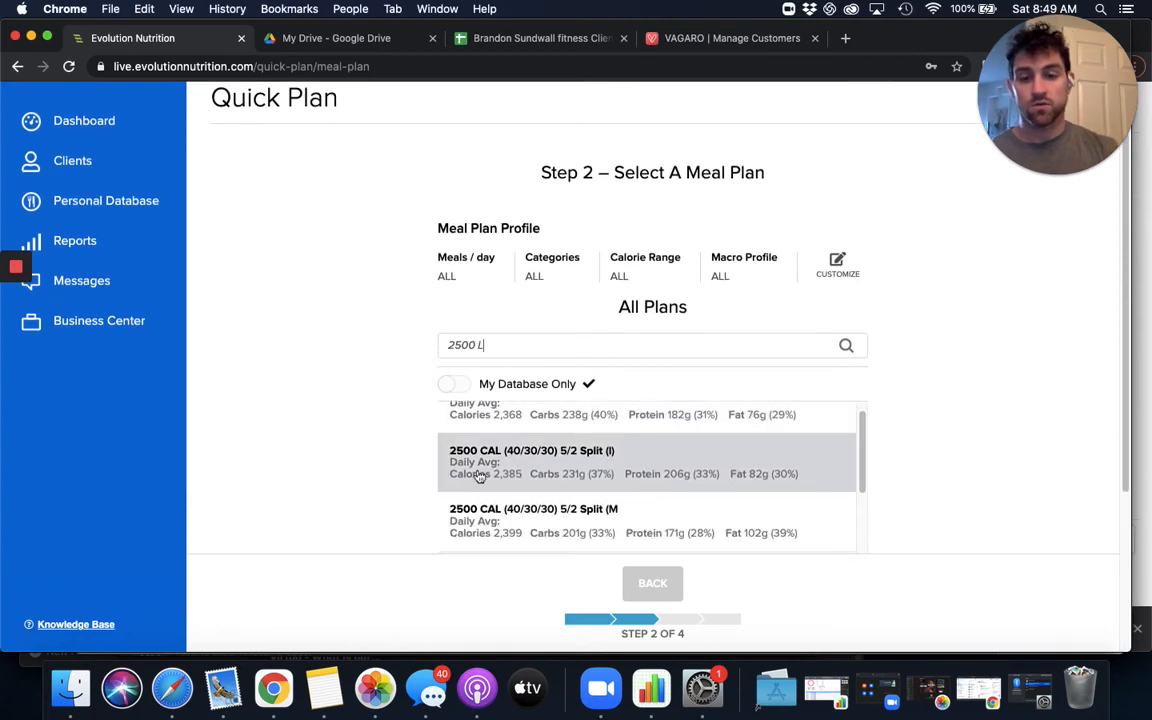
pyautogui.scroll(-3, 410, 438)
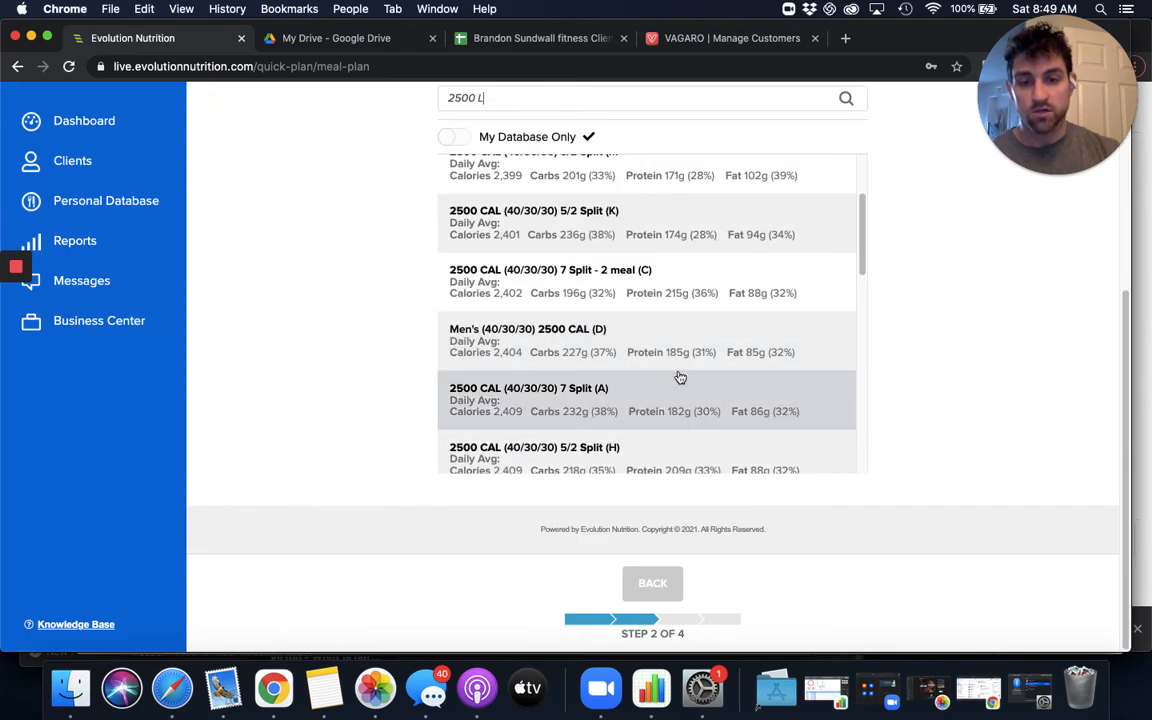
pyautogui.scroll(-2, 678, 378)
pyautogui.scroll(-4, 676, 377)
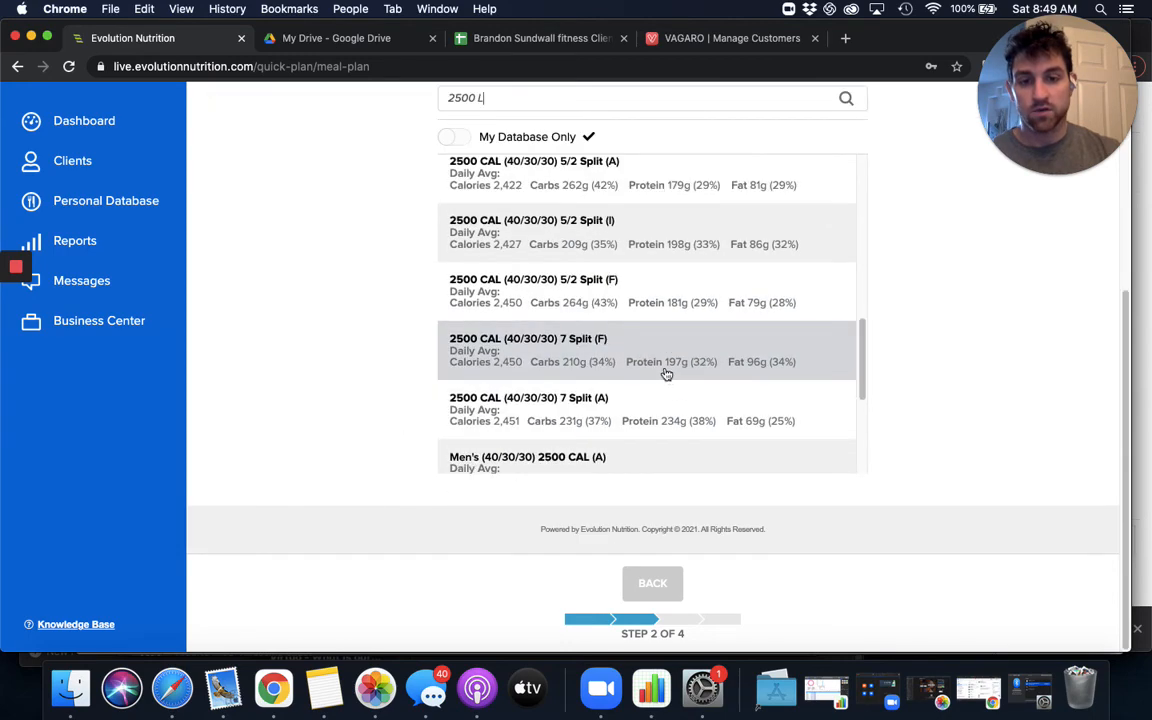
pyautogui.scroll(-5, 668, 376)
pyautogui.scroll(-5, 658, 376)
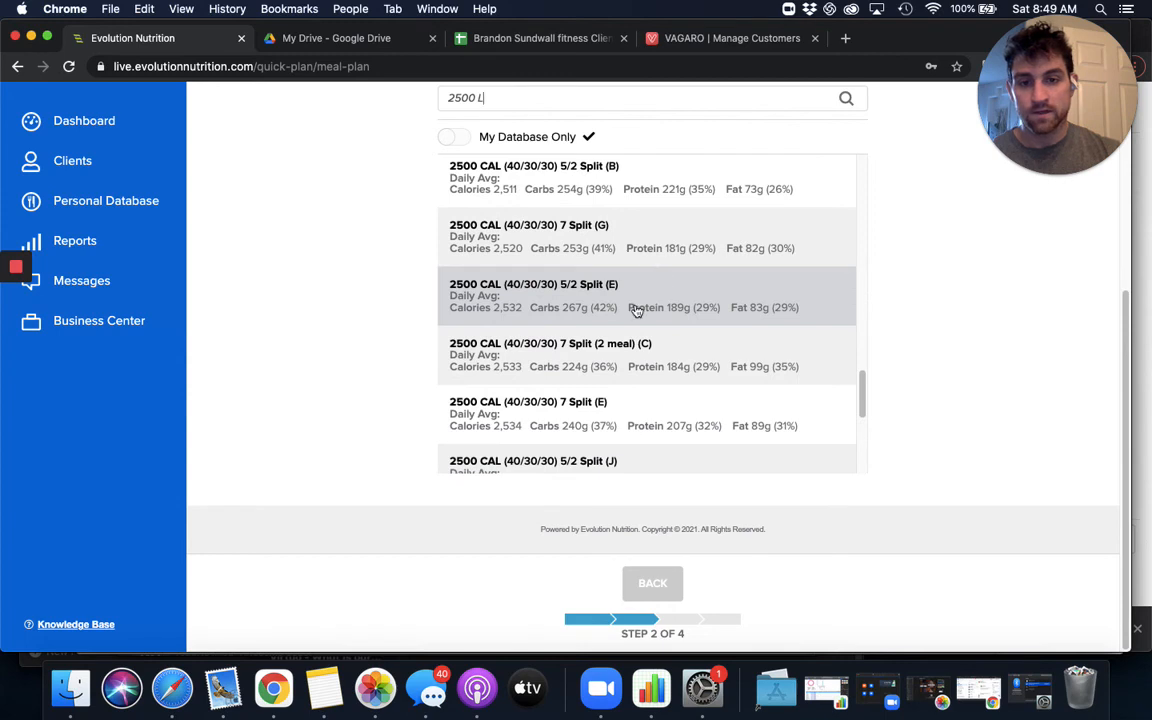
pyautogui.scroll(1, 698, 303)
pyautogui.scroll(15, 698, 303)
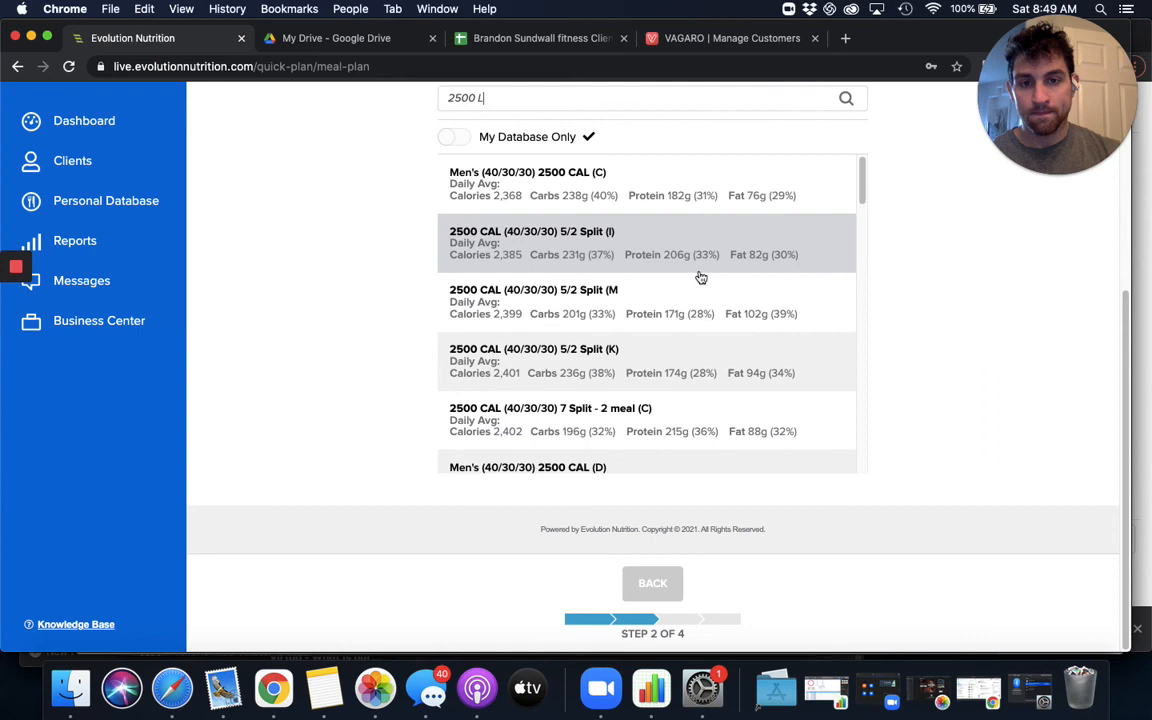
# - Choose the 2500 CAL (40/30/30) 5/2 Split (L) meal plan and accept it as is
pyautogui.scroll(-1, 689, 358)
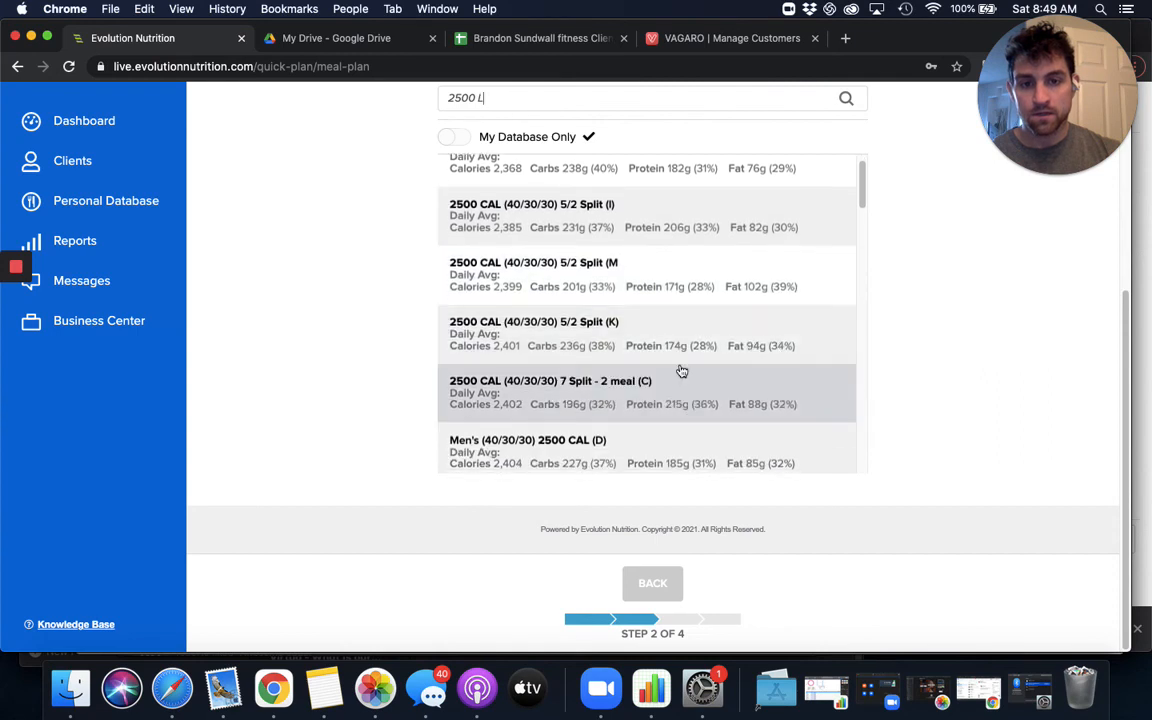
pyautogui.scroll(-5, 681, 370)
pyautogui.scroll(-10, 681, 371)
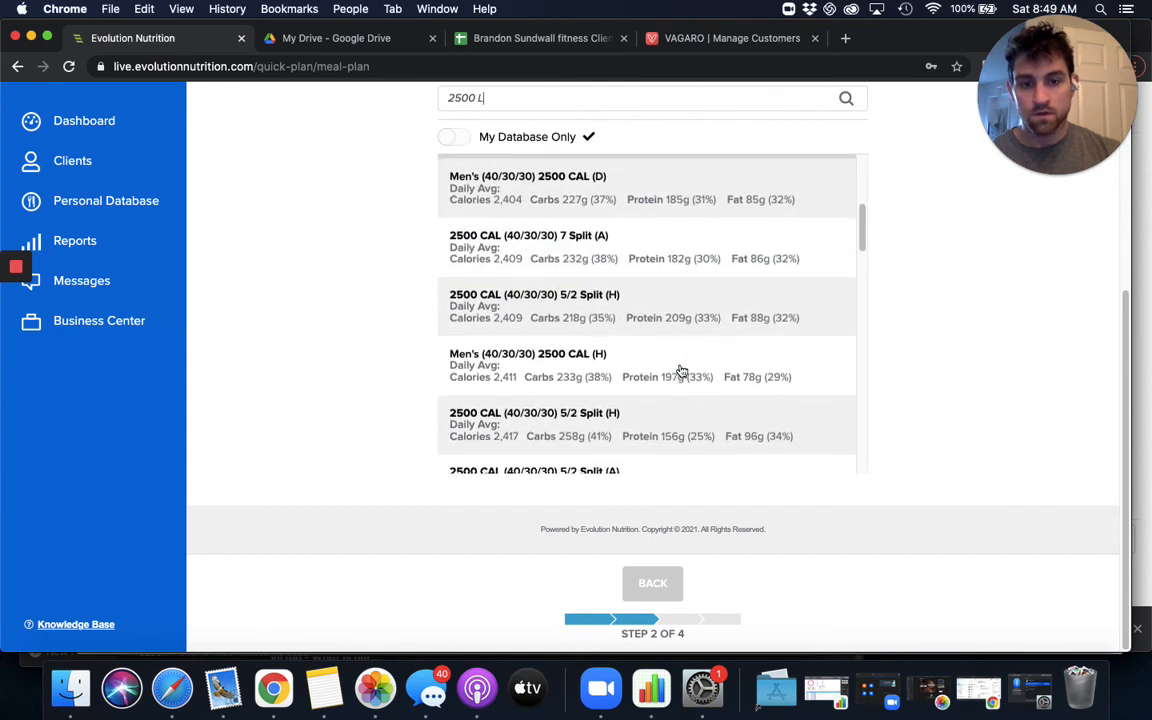
pyautogui.scroll(-15, 689, 364)
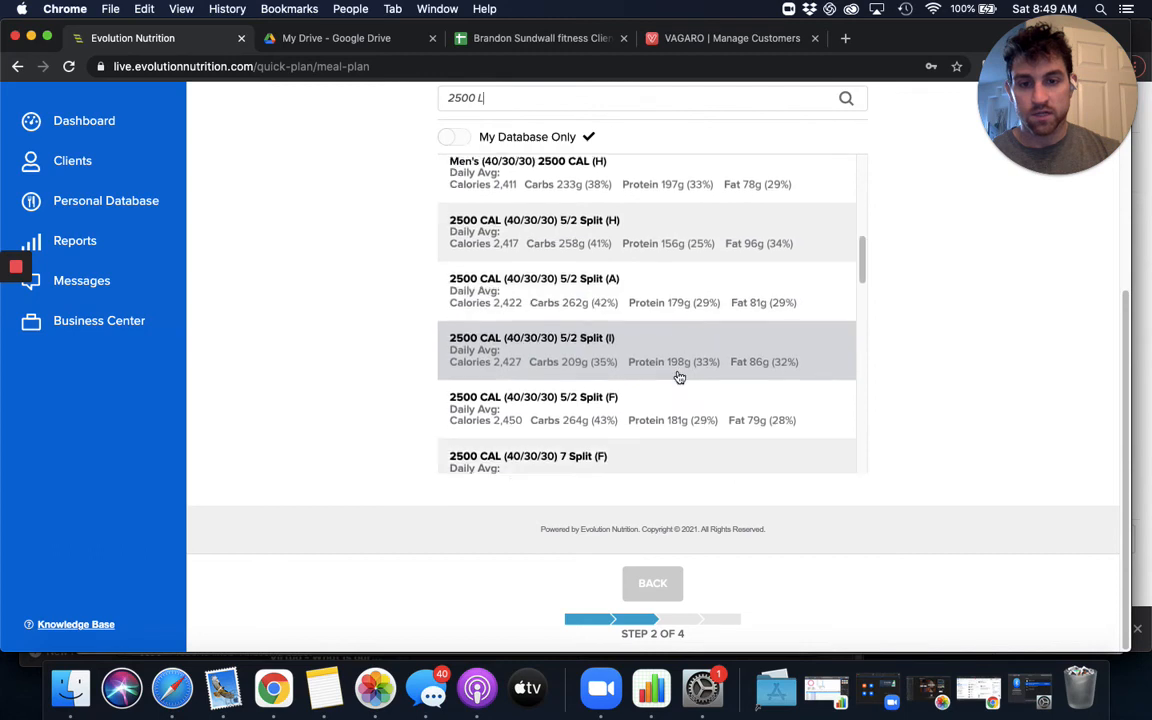
pyautogui.scroll(-7, 666, 370)
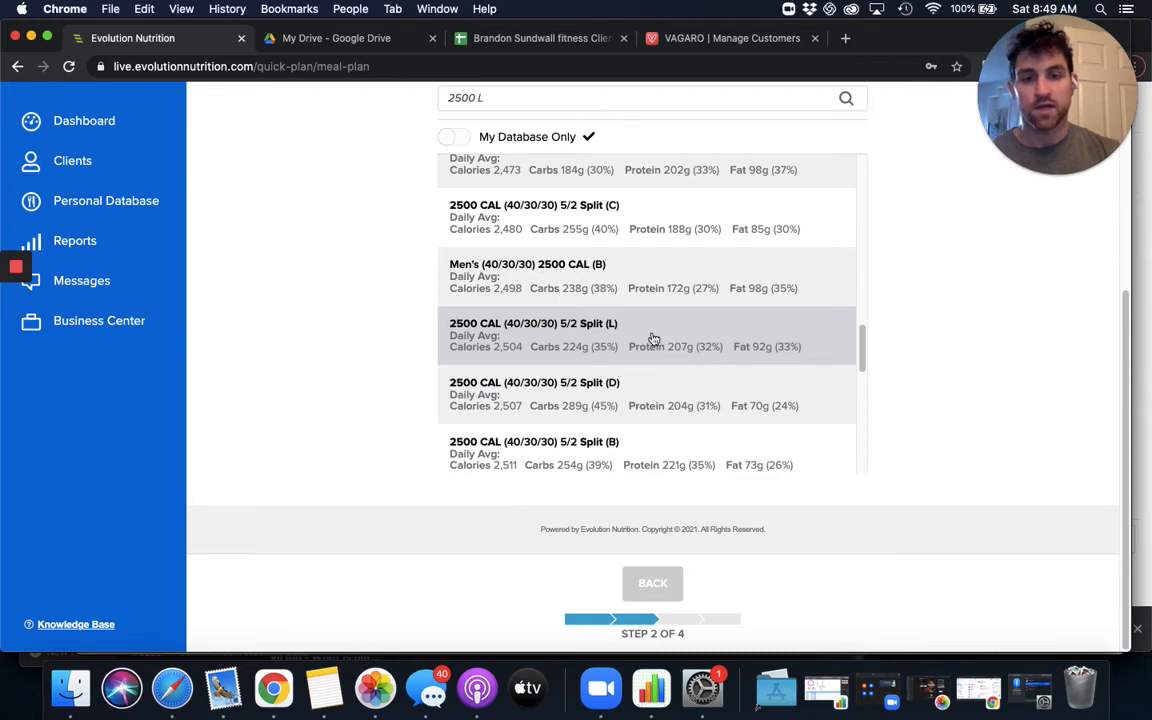
pyautogui.click(600, 318)
pyautogui.scroll(-3, 515, 300)
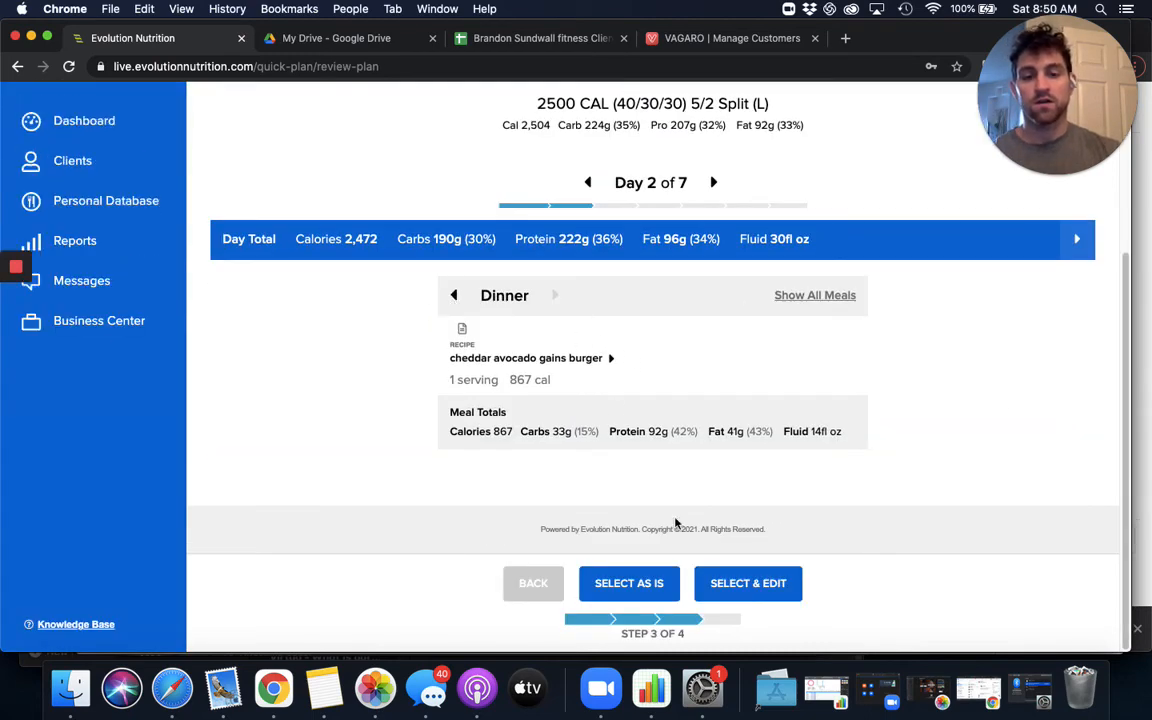
pyautogui.click(650, 588)
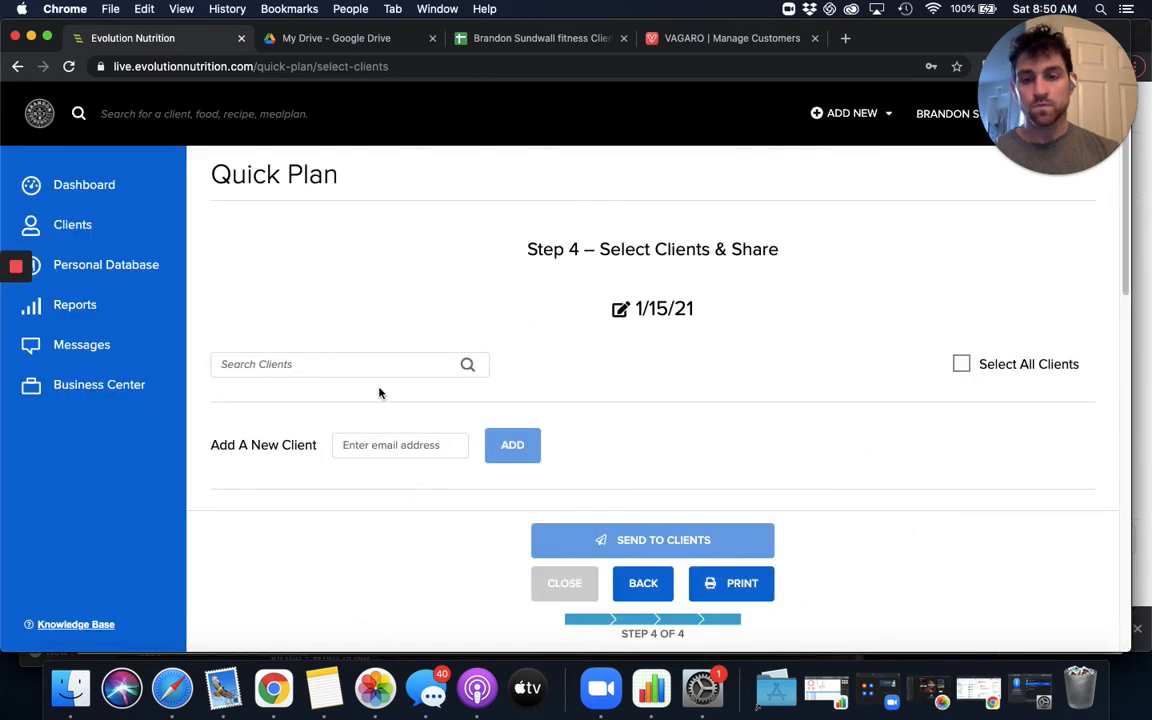
# - Find the client by first name, select the matching entry, and send the 1/15/21 plan to that client
pyautogui.write('ben')
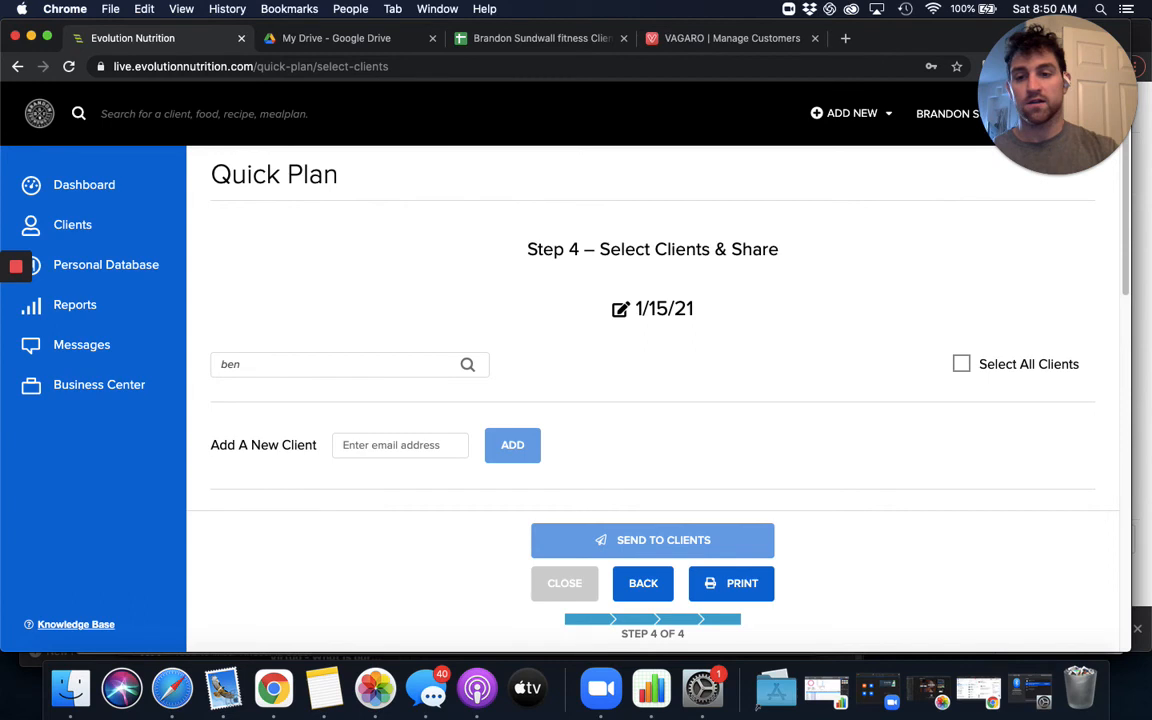
pyautogui.scroll(-2, 316, 334)
pyautogui.click(219, 414)
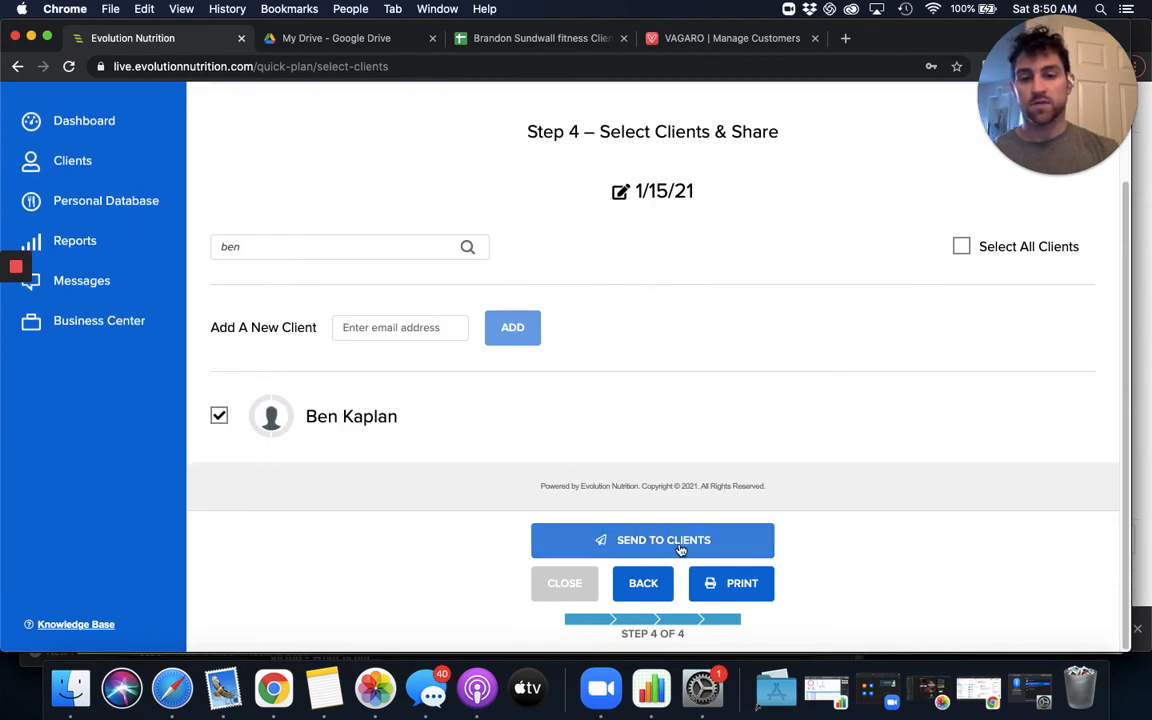
pyautogui.click(679, 546)
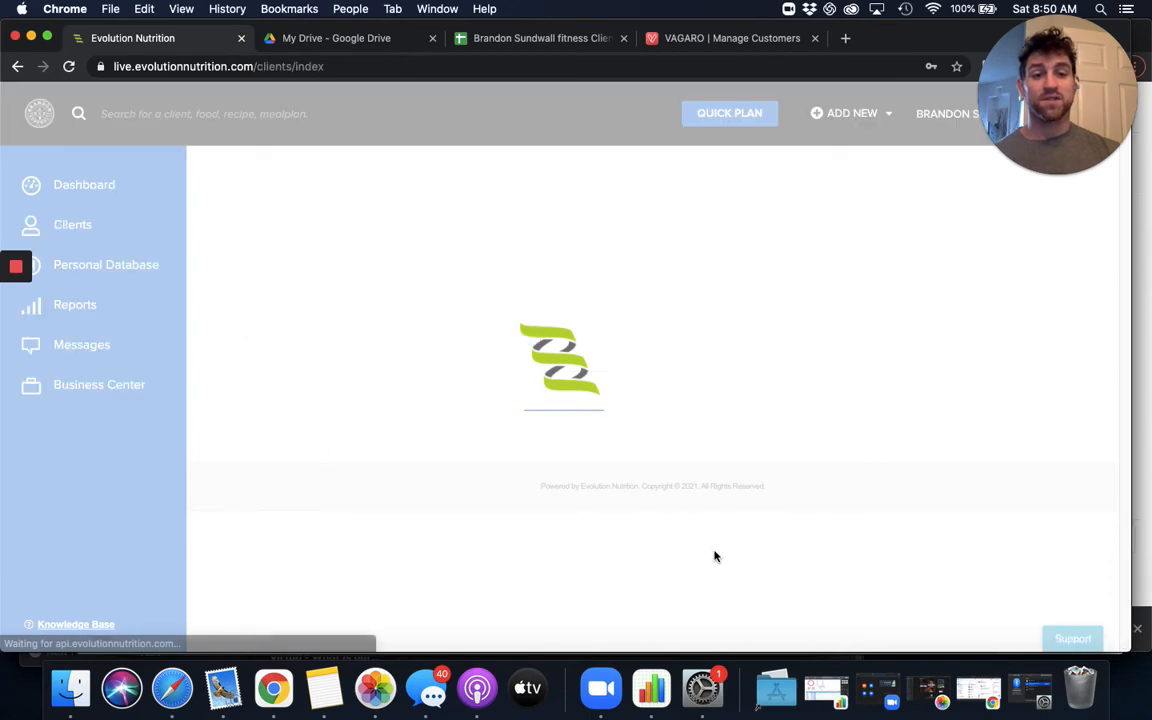
# - Open the same client's profile from the client list and close the profile editor to show the assigned plans
pyautogui.scroll(-7, 355, 381)
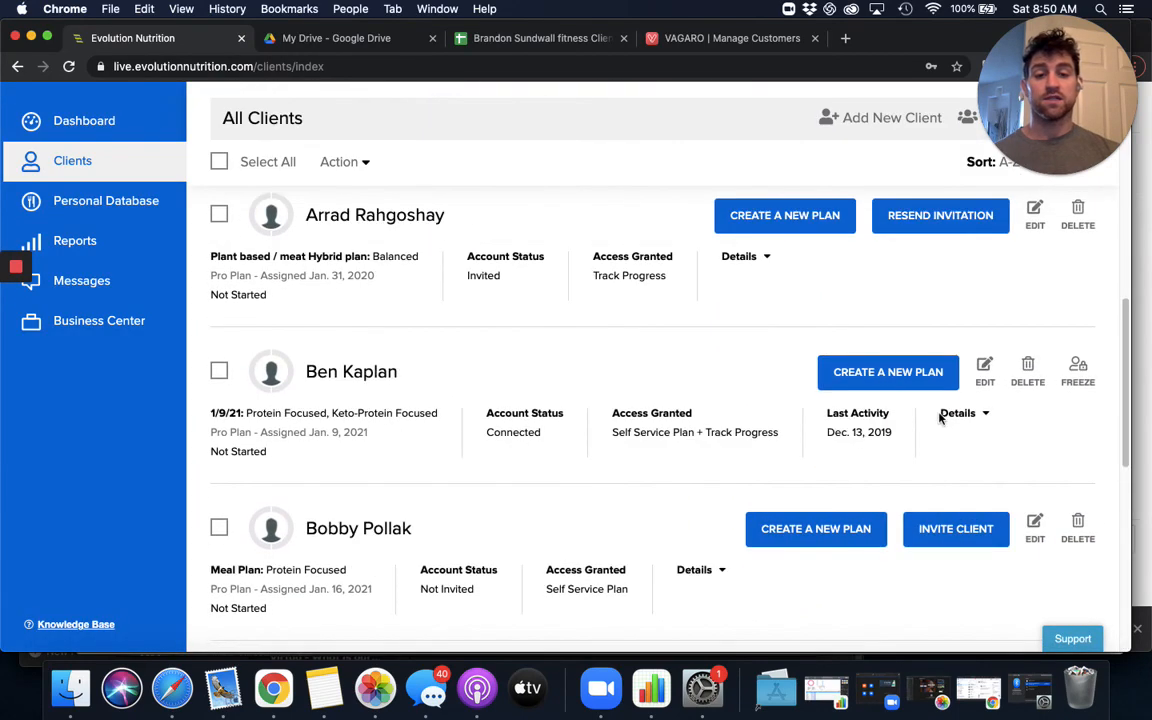
pyautogui.click(980, 379)
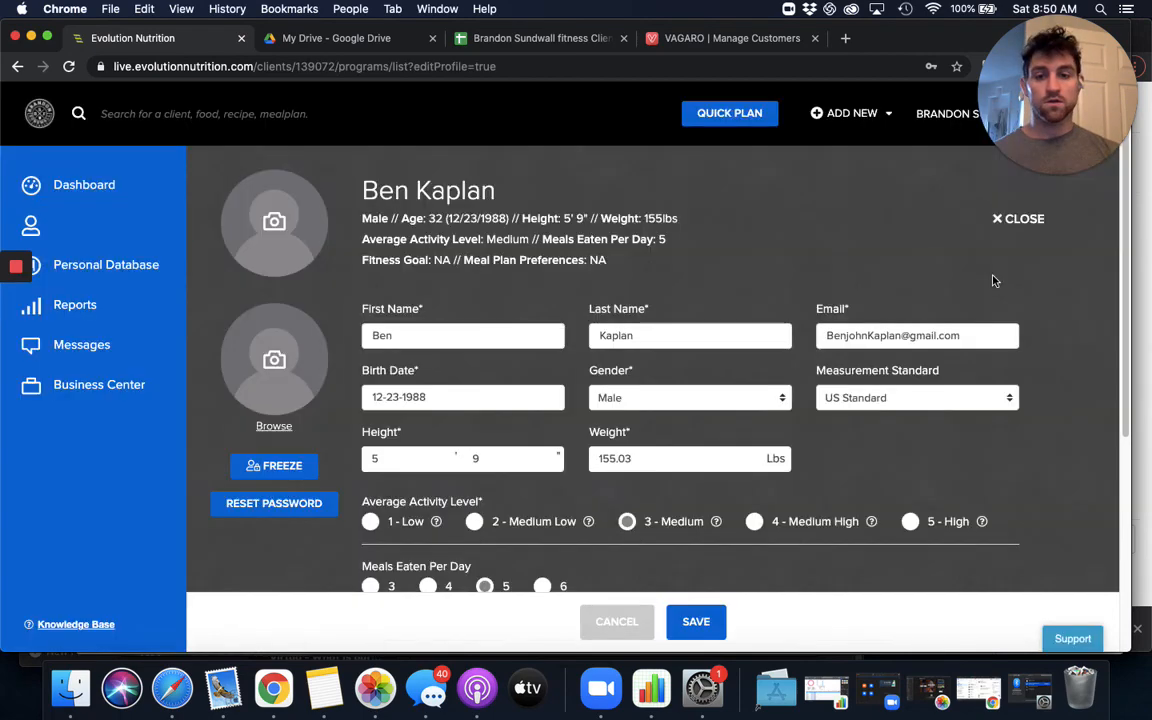
pyautogui.click(1024, 222)
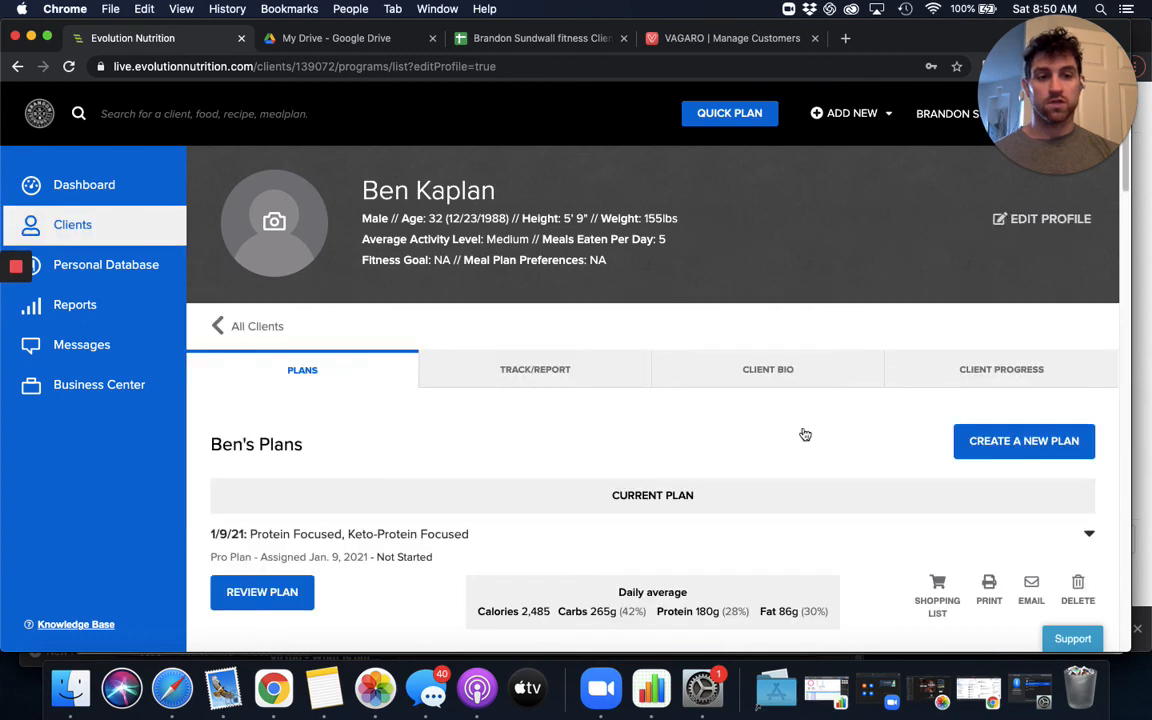
# - Make the upcoming 1/15/21 Protein Focused plan the client's current plan and save the client profile
pyautogui.scroll(-5, 455, 473)
pyautogui.scroll(5, 645, 483)
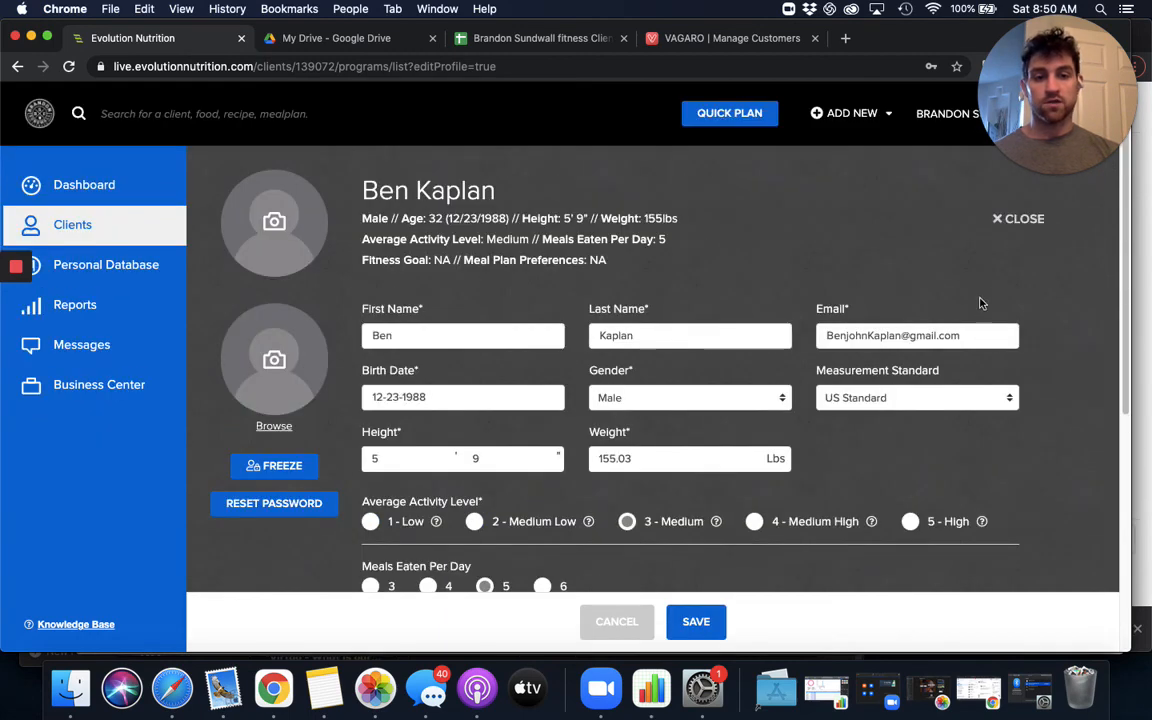
pyautogui.click(1001, 222)
pyautogui.scroll(-10, 386, 445)
pyautogui.scroll(-10, 257, 428)
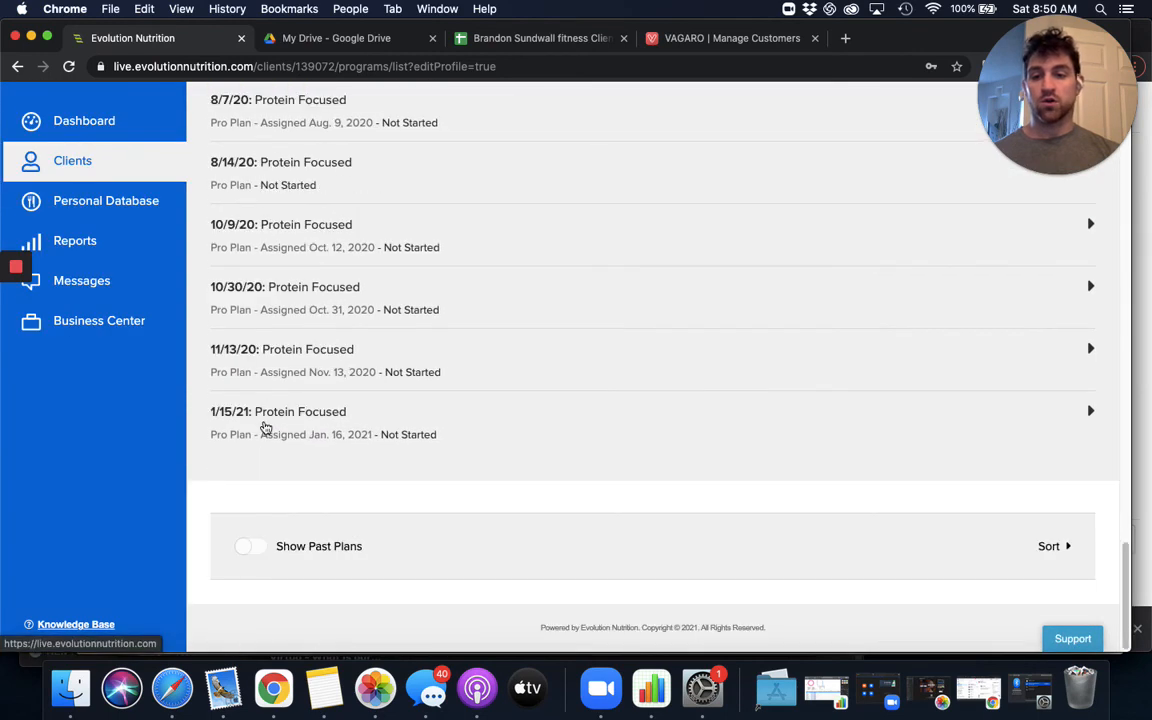
pyautogui.click(265, 430)
pyautogui.click(303, 490)
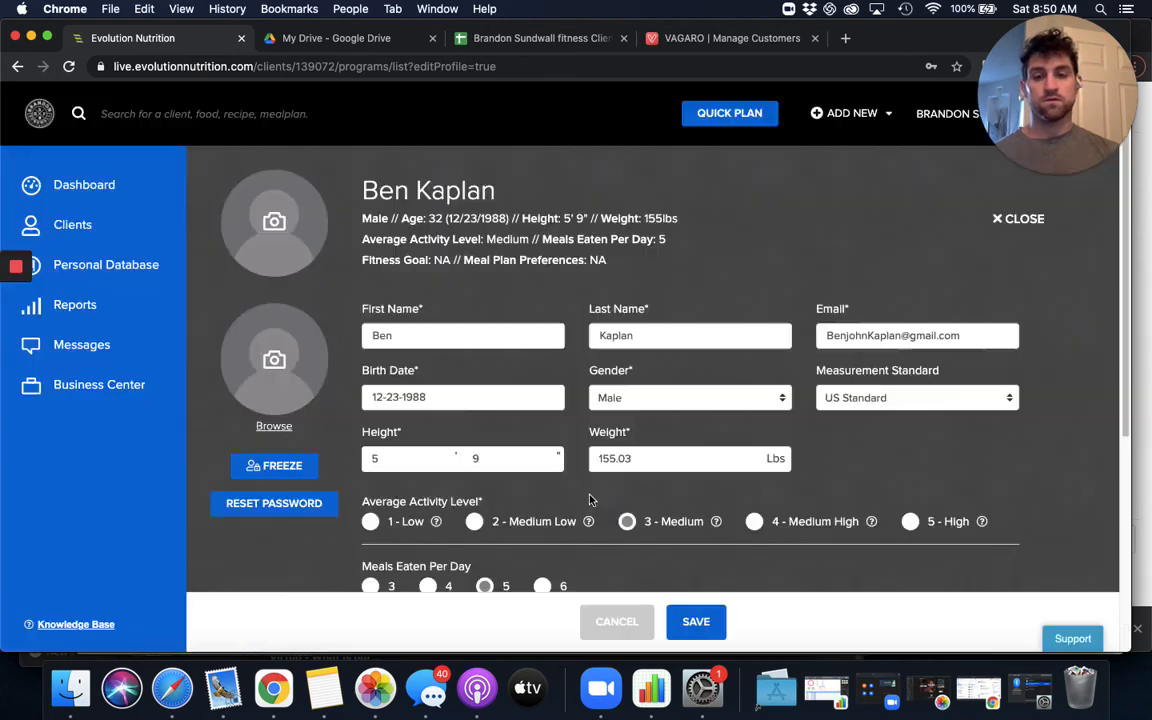
pyautogui.click(706, 625)
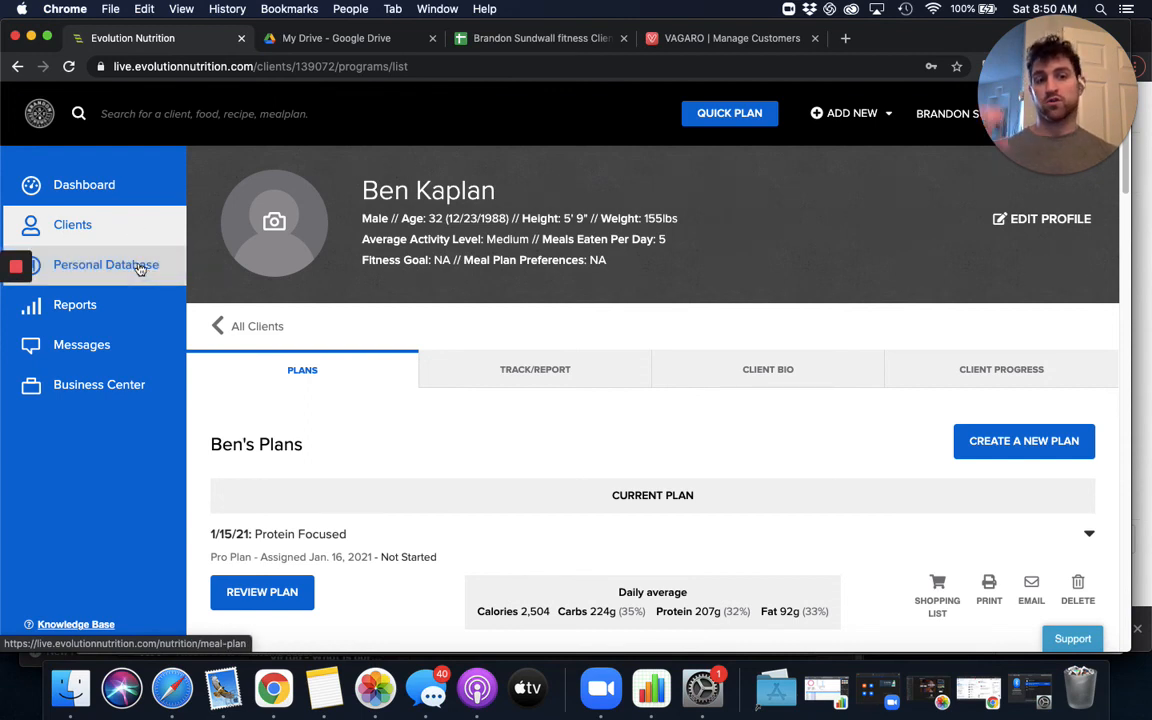
# - Open the meal plans in the personal database and look through the 1400 to 1600 calorie 5/2 Split versions
pyautogui.click(140, 268)
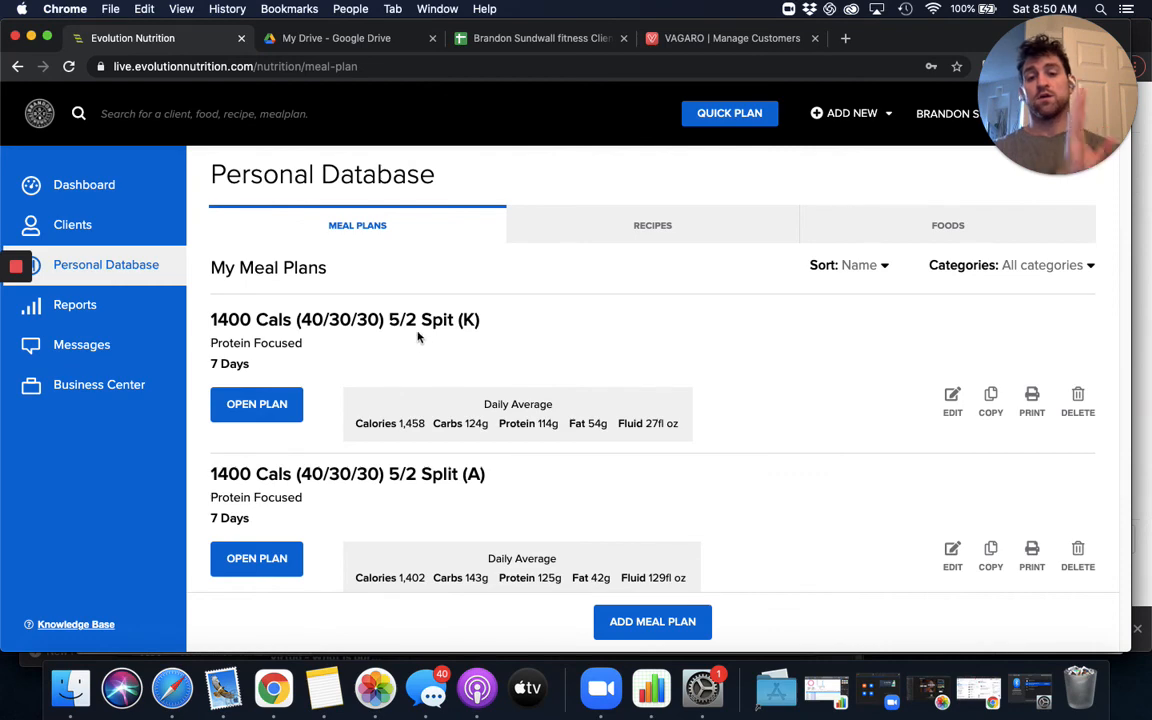
pyautogui.scroll(-20, 457, 455)
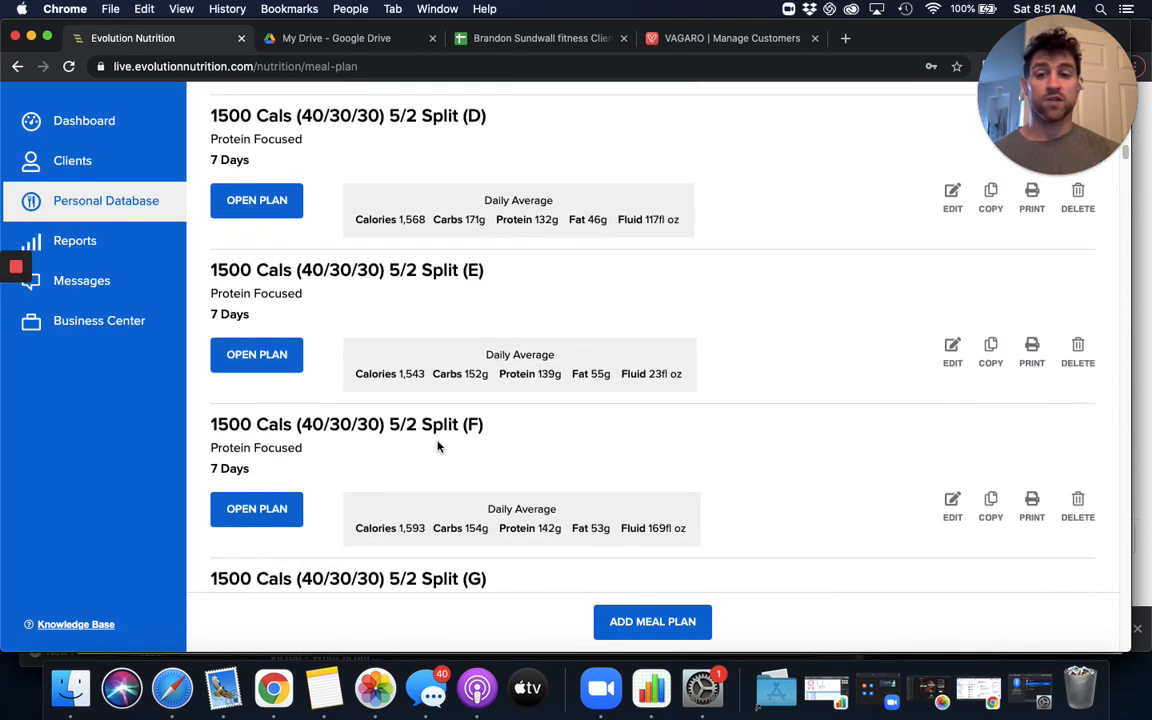
pyautogui.scroll(-20, 373, 434)
pyautogui.scroll(20, 373, 434)
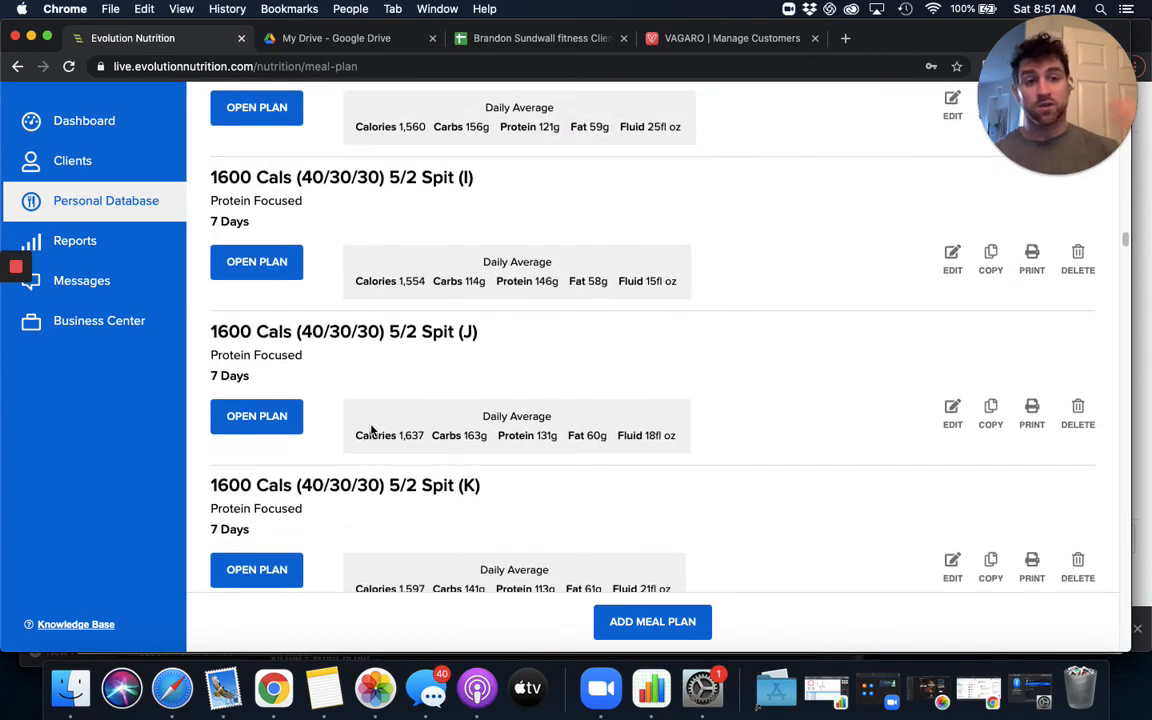
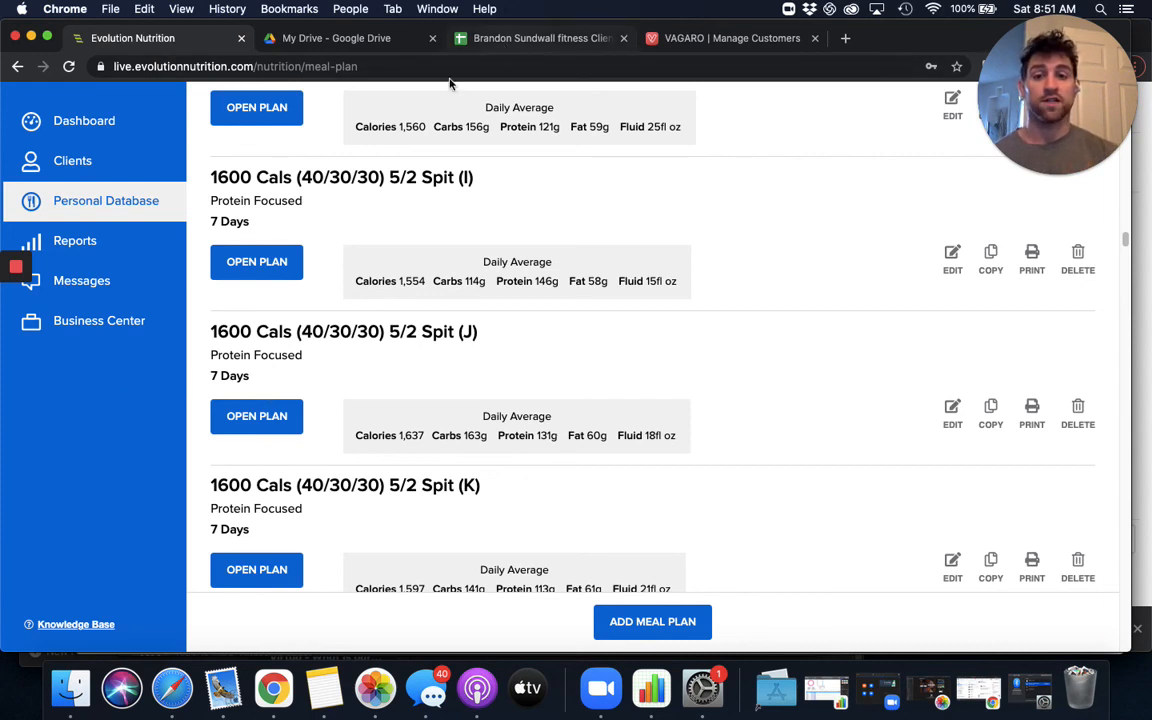
# - In the client list spreadsheet, fill the 2500-calorie client's cell B44 in the Meal Plans section with magenta
pyautogui.click(460, 40)
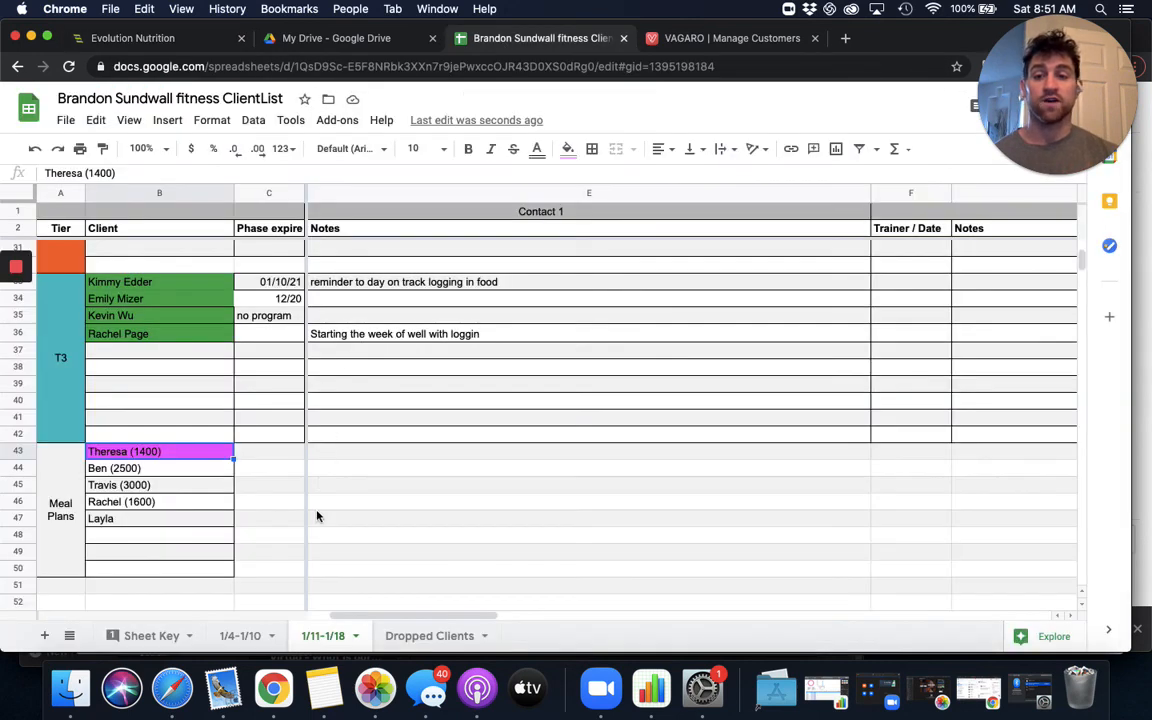
pyautogui.click(195, 469)
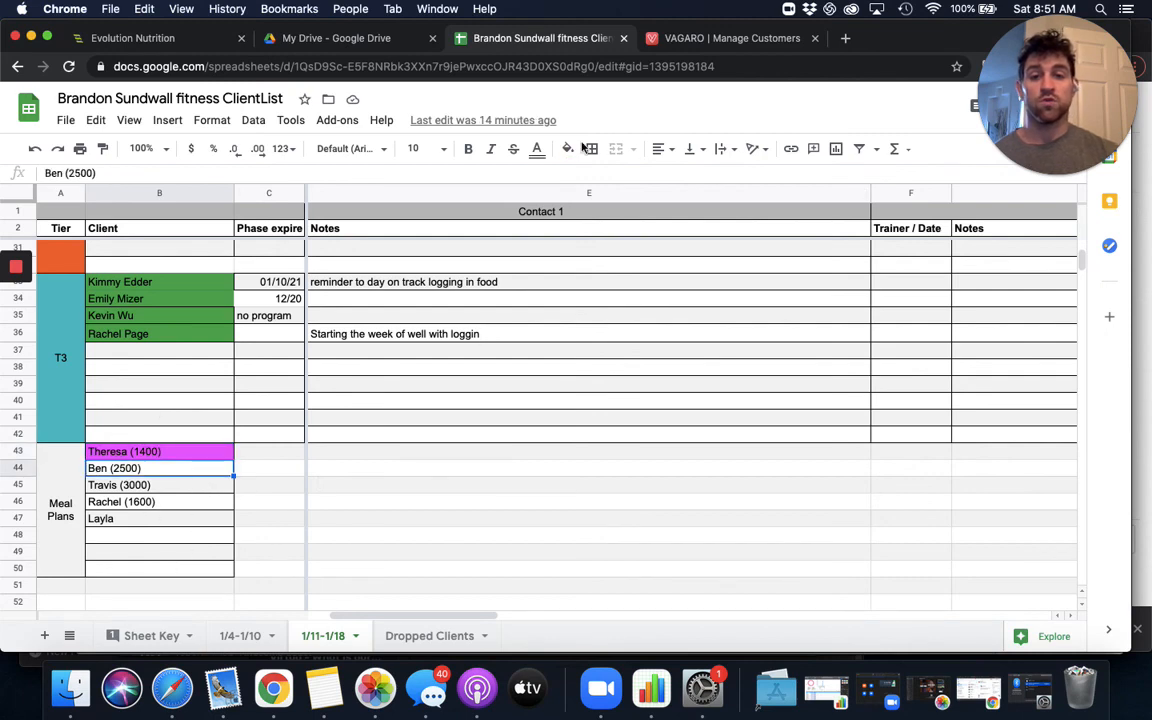
pyautogui.click(567, 148)
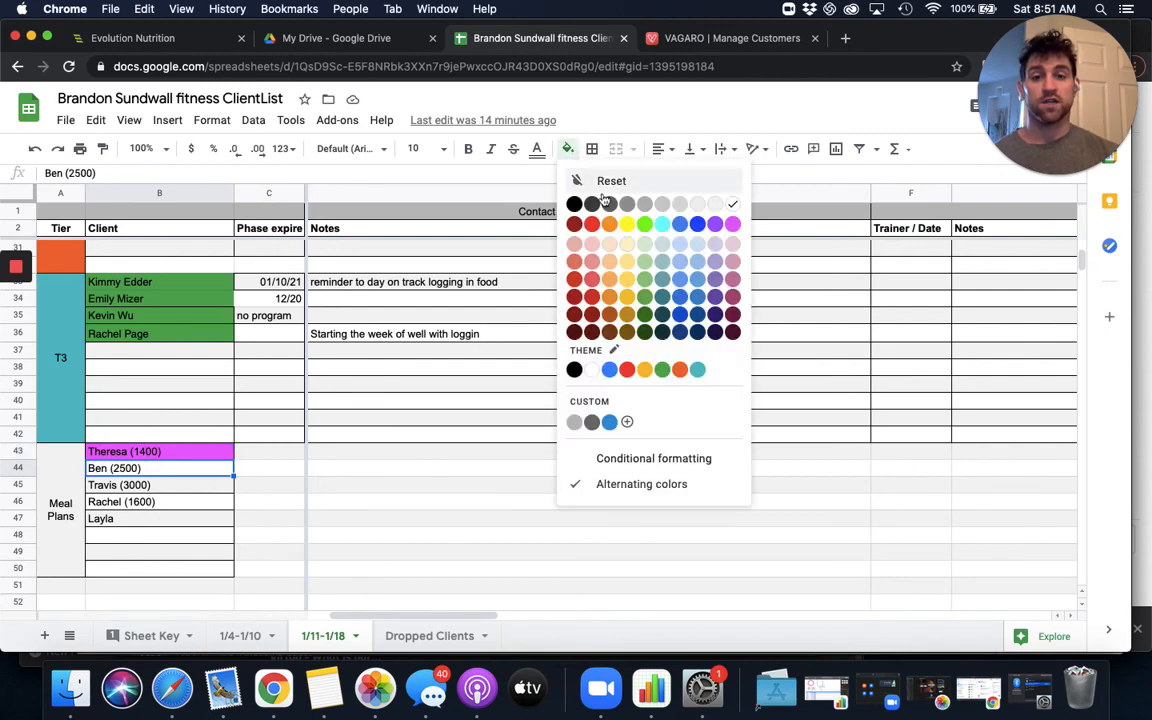
pyautogui.click(733, 223)
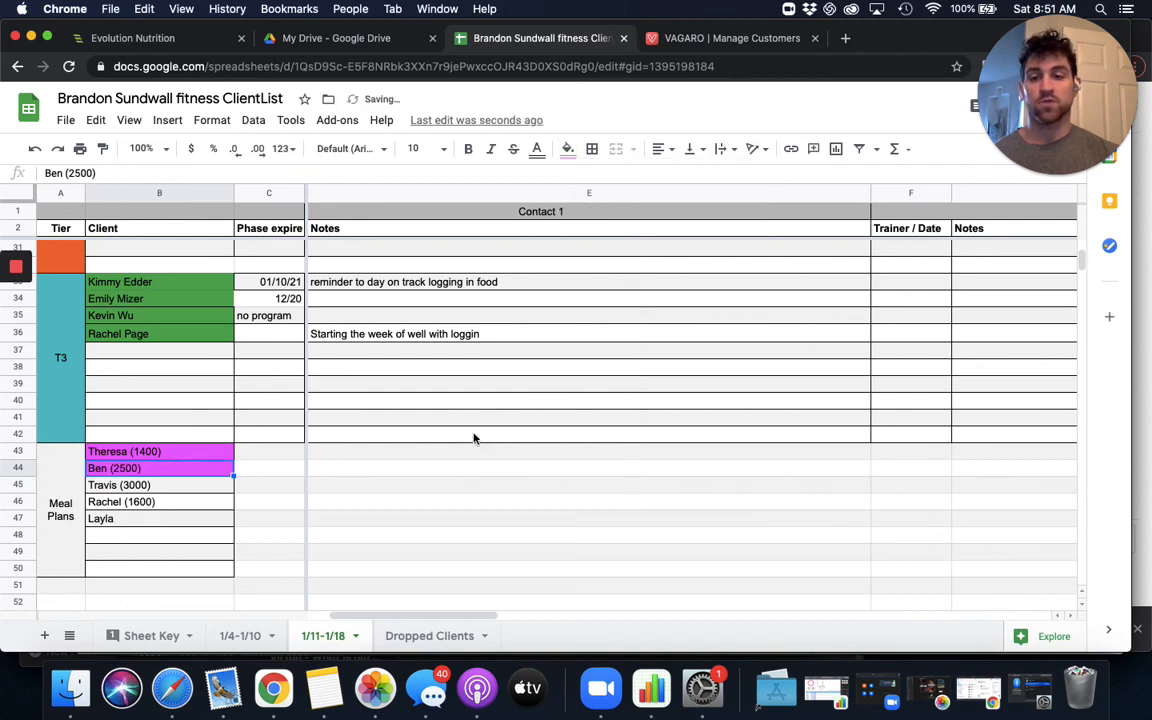
pyautogui.click(424, 466)
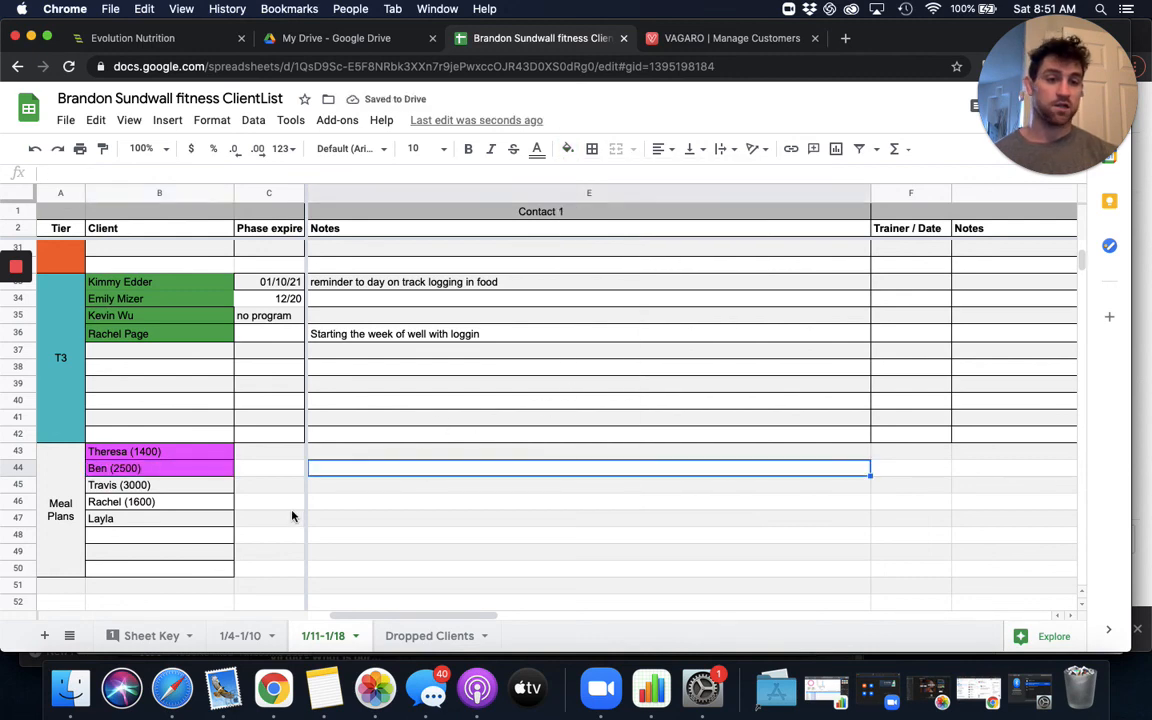